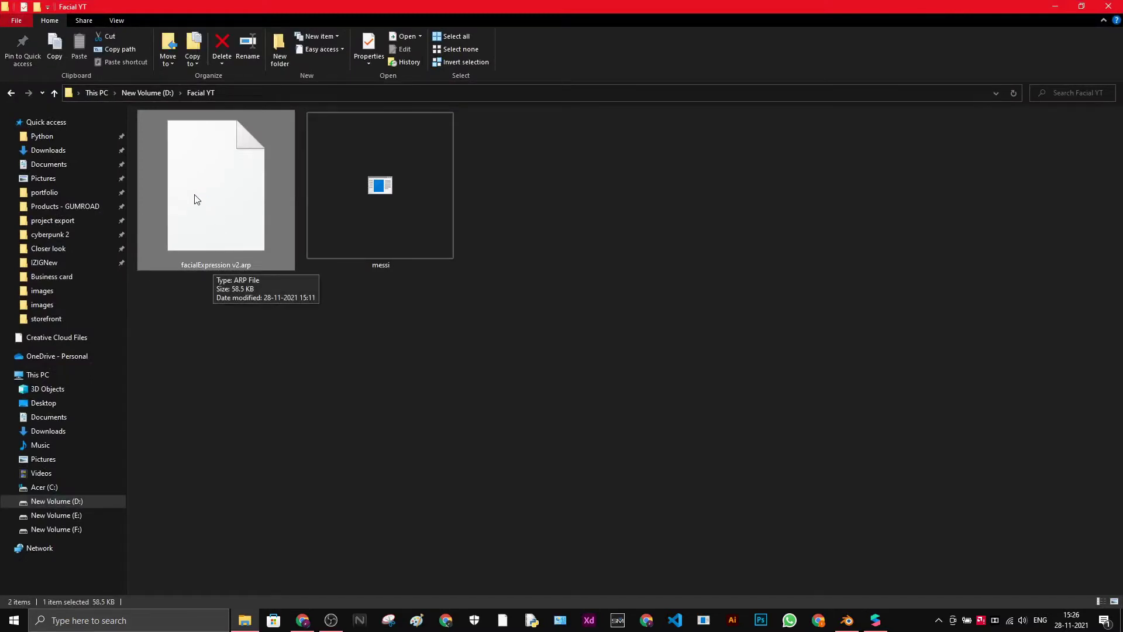
# - Switch to Spark AR Studio and create a new blank project
pyautogui.moveTo(183, 181); pyautogui.dragTo(865, 594)
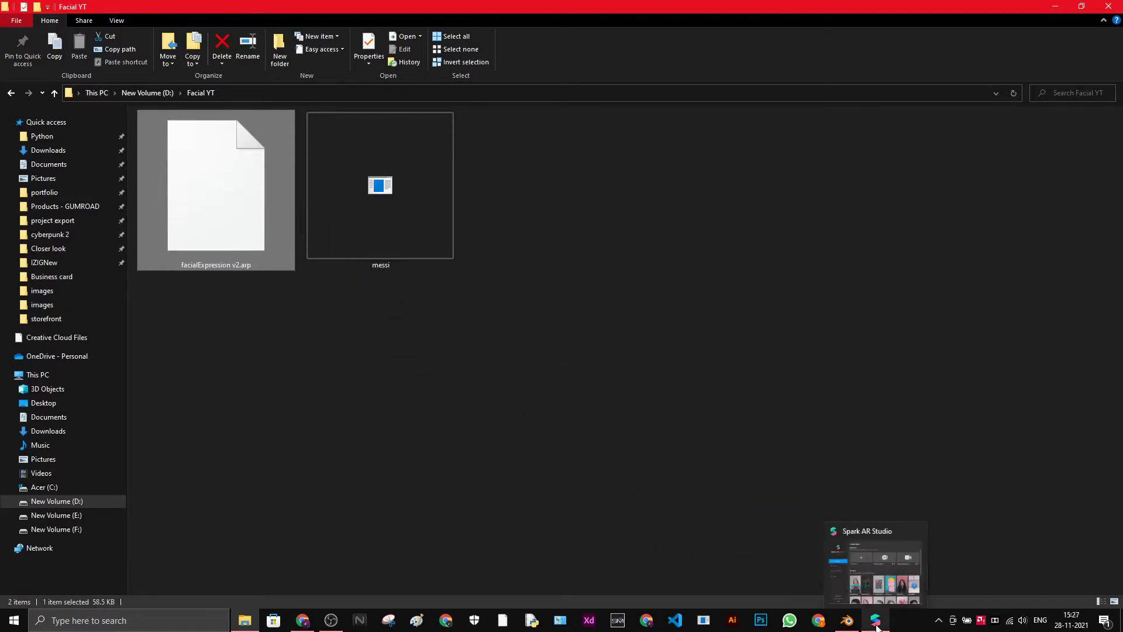
pyautogui.click(880, 576)
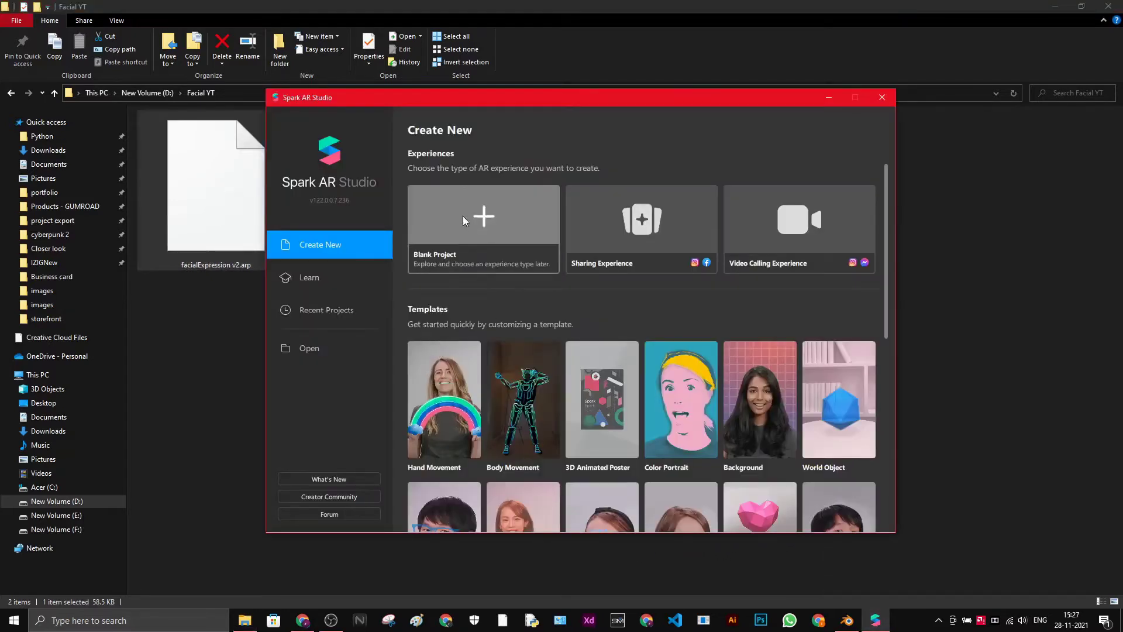
pyautogui.click(550, 211)
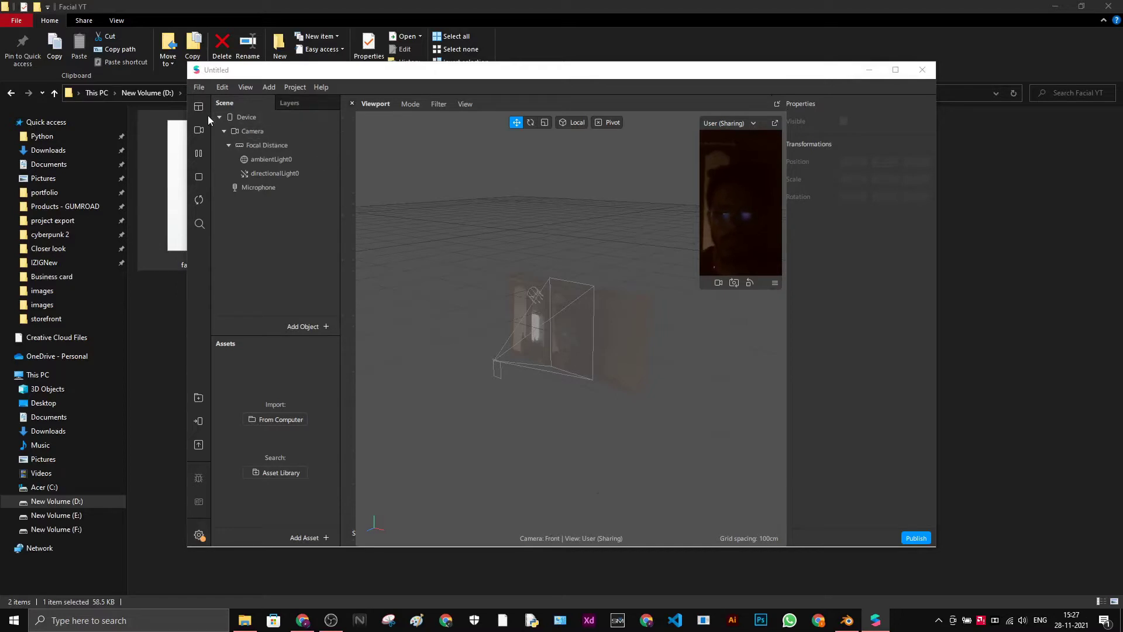
# - Set the preview camera to the first real-time simulation video and maximize the project window
pyautogui.click(198, 131)
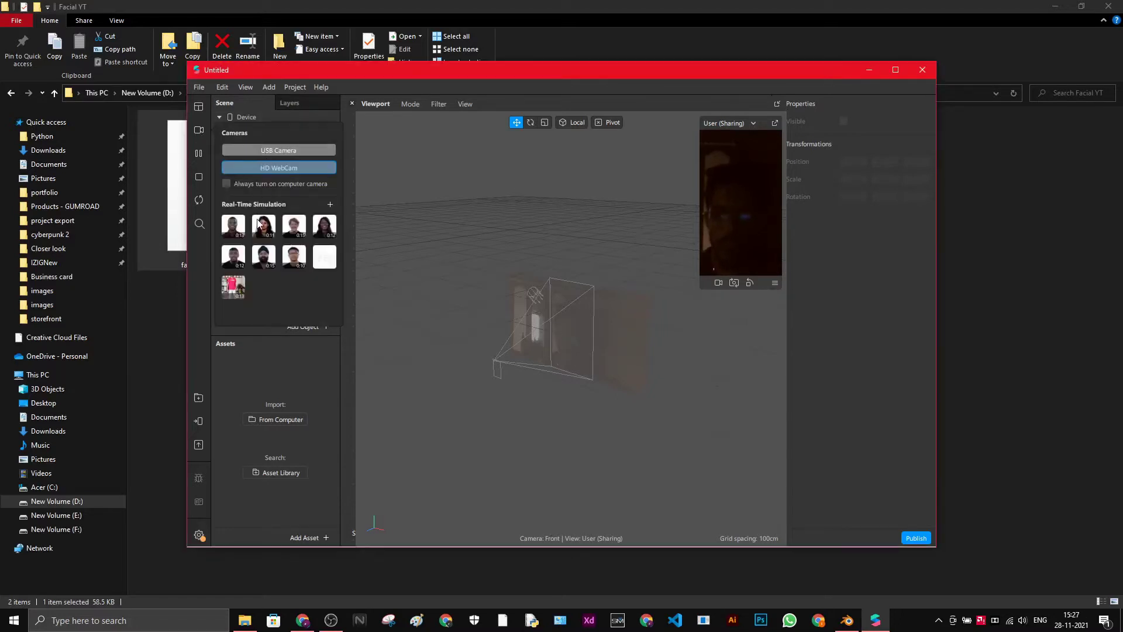
pyautogui.click(234, 226)
pyautogui.click(895, 69)
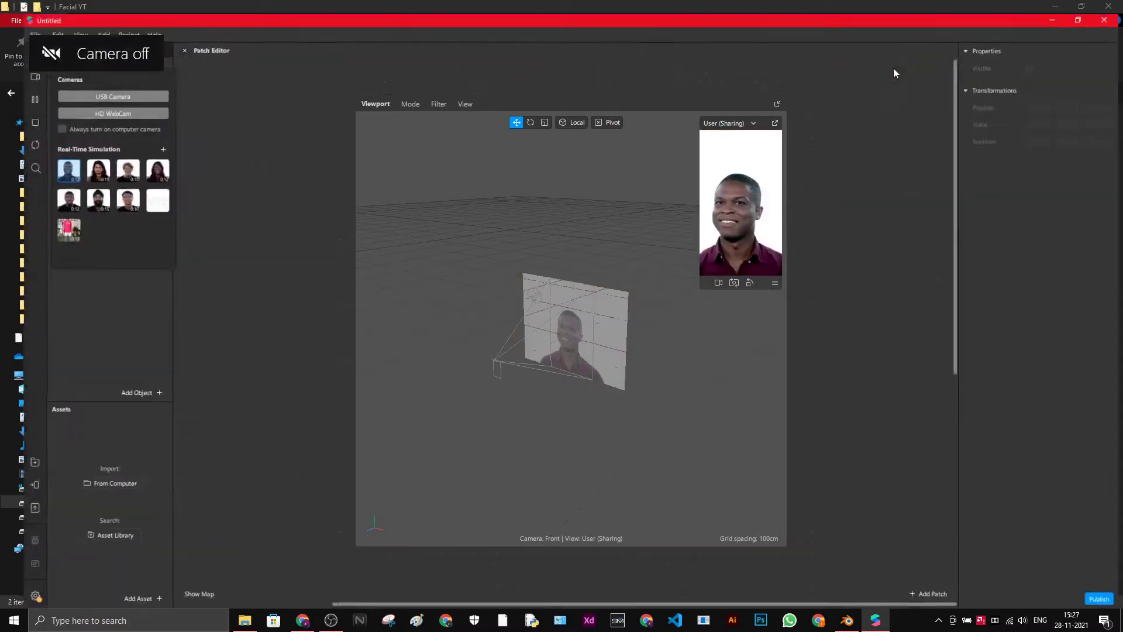
pyautogui.click(778, 104)
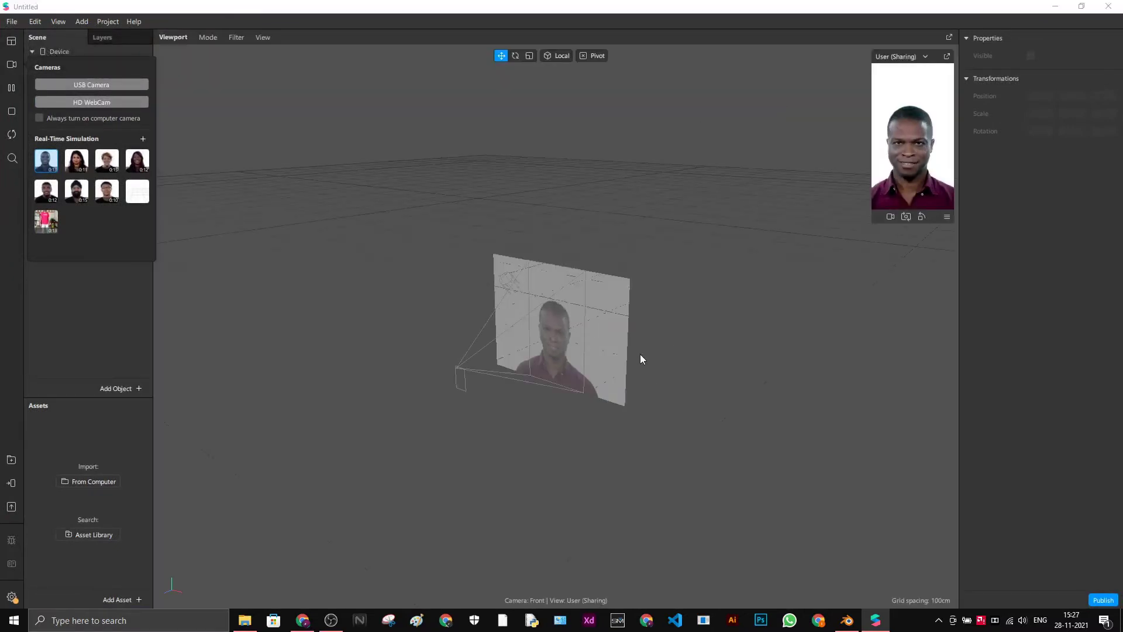
pyautogui.click(197, 379)
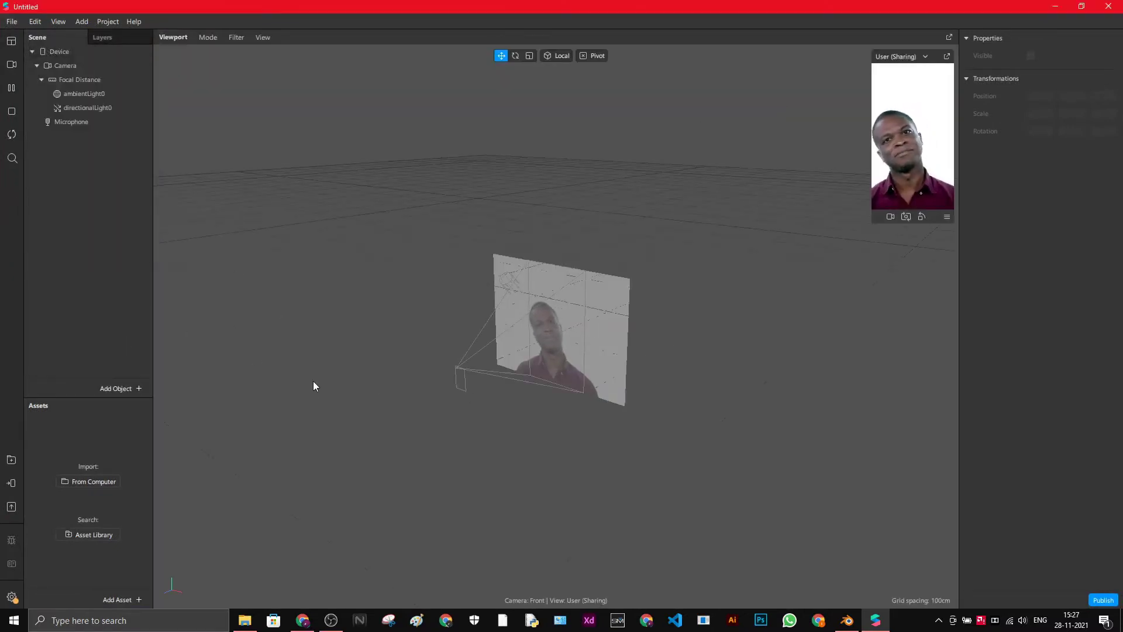
# - Import the facialExpression v2.arp file from the Facial YT folder into the project's assets
pyautogui.moveTo(245, 619)
pyautogui.click(241, 579)
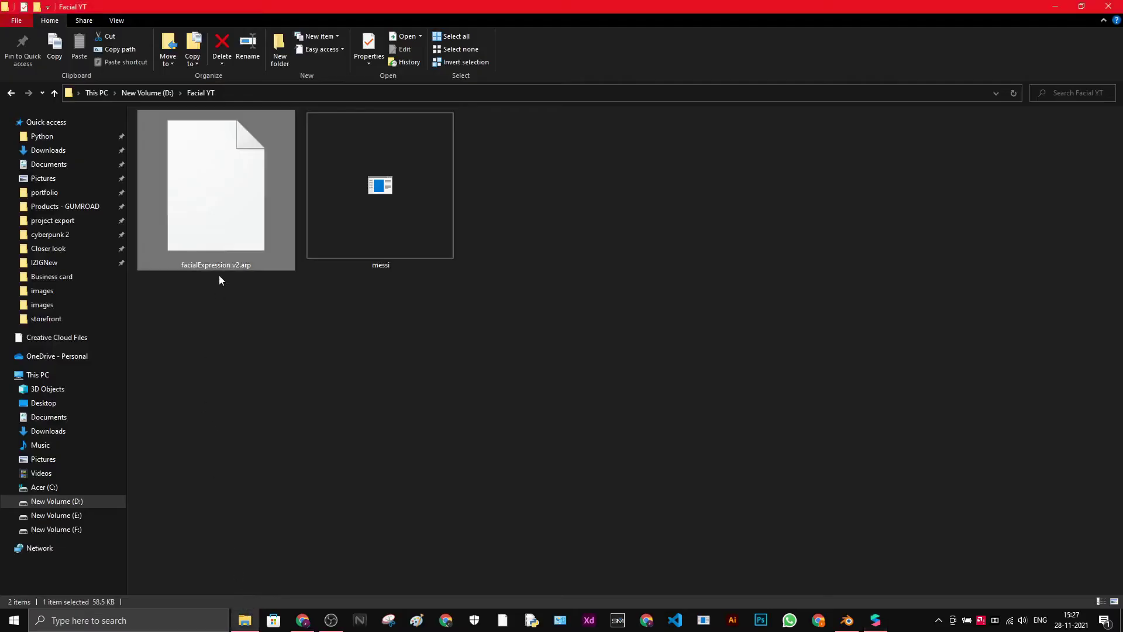
pyautogui.moveTo(204, 235); pyautogui.dragTo(107, 460)
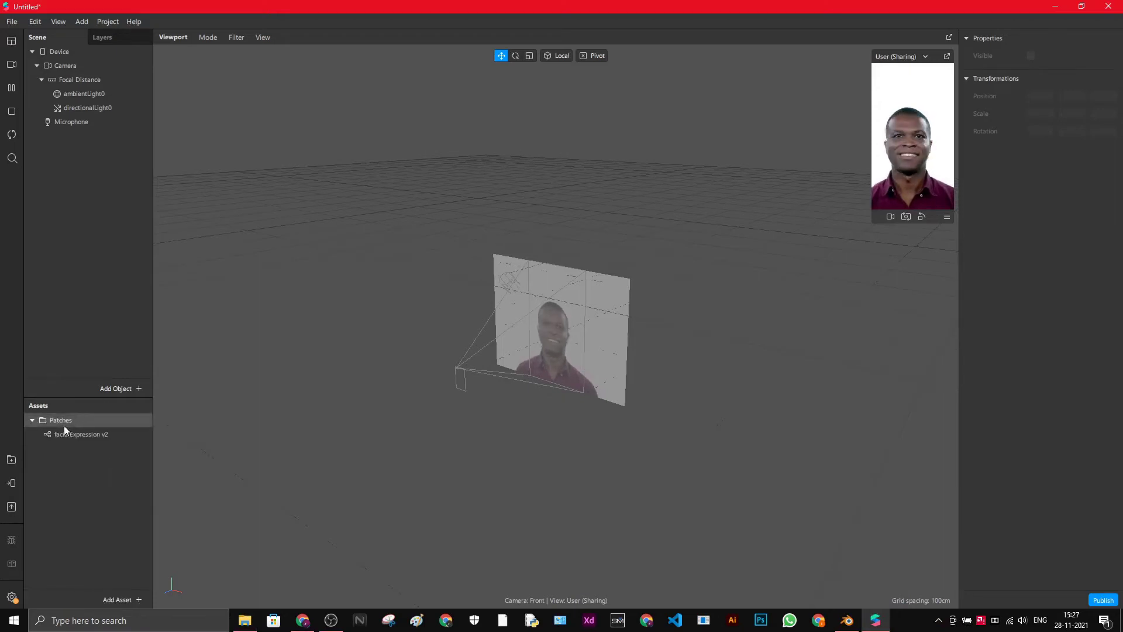
# - Show the Patch Editor and shrink it to a strip beneath the viewport
pyautogui.click(11, 41)
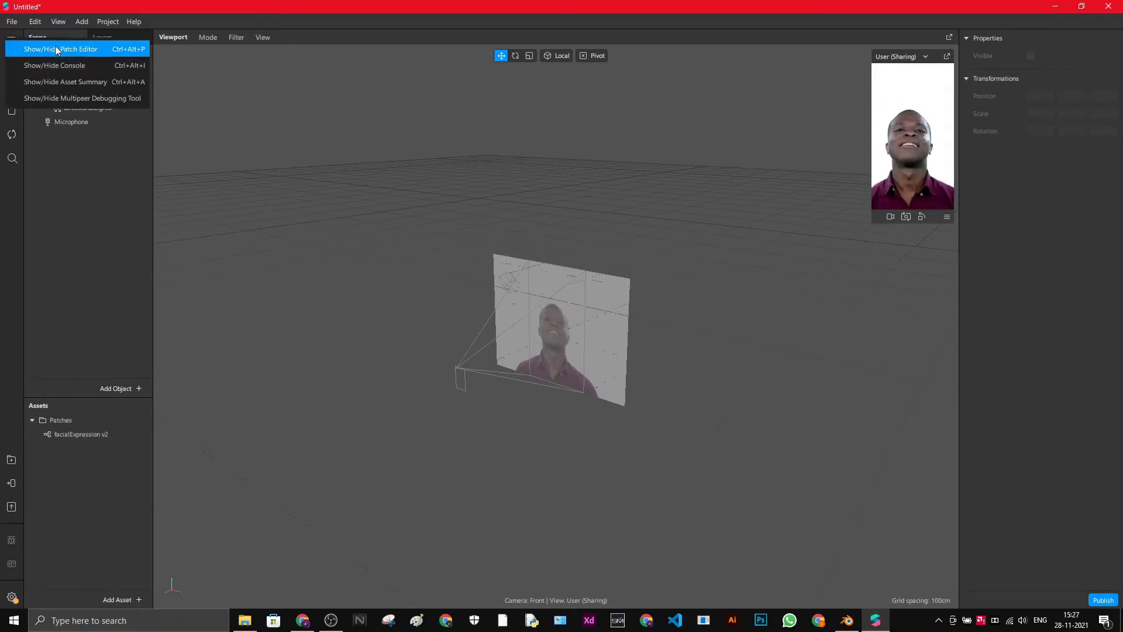
pyautogui.click(71, 50)
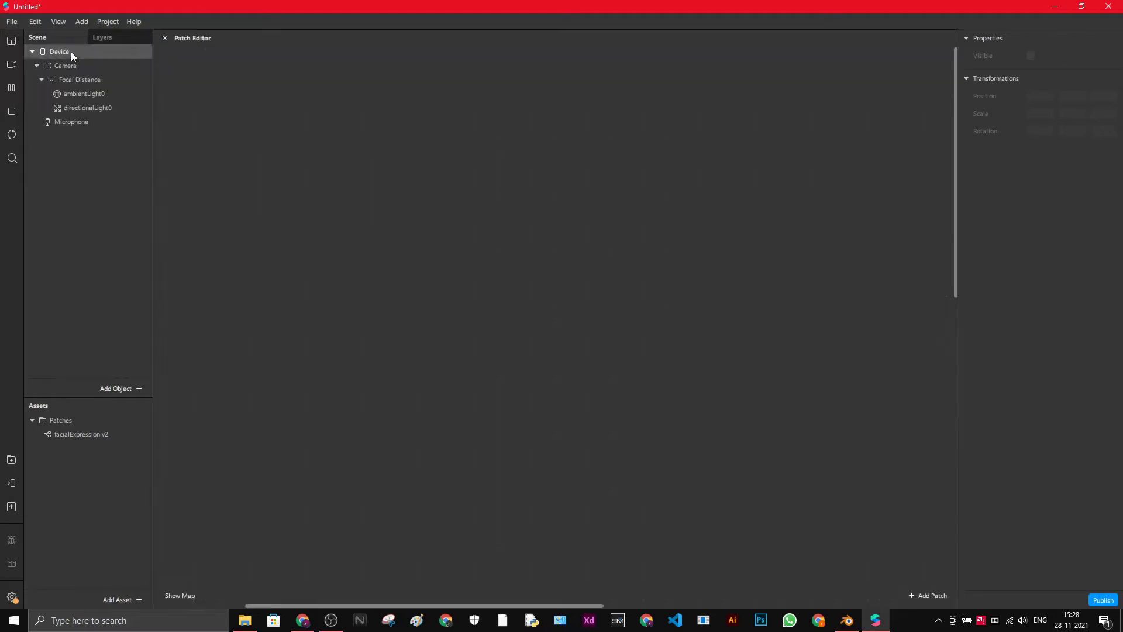
pyautogui.moveTo(444, 31); pyautogui.dragTo(367, 430)
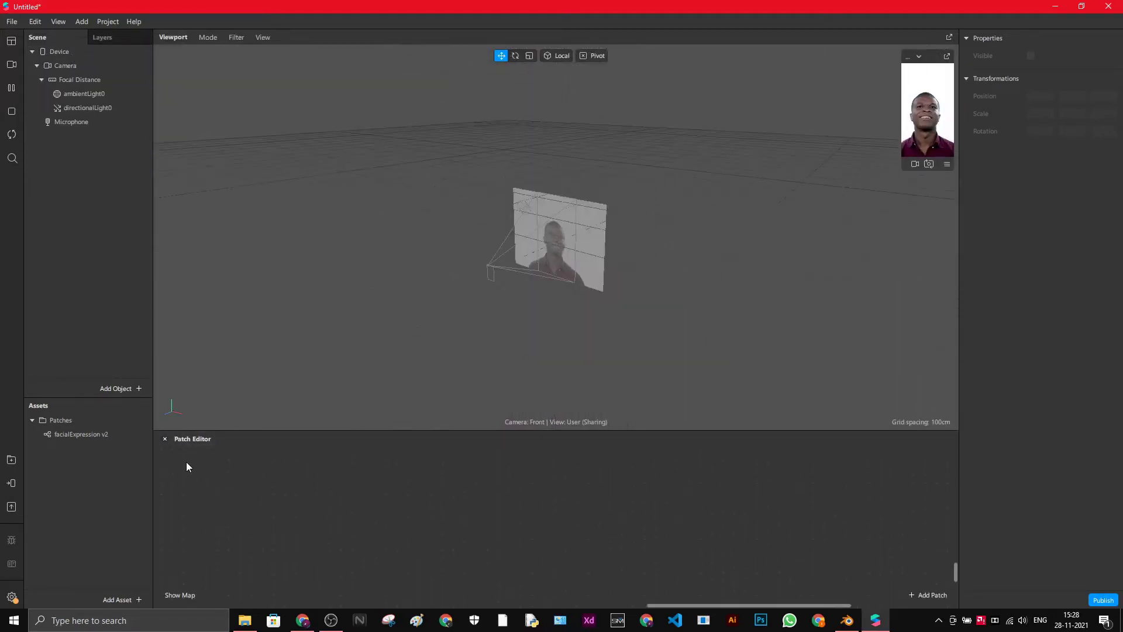
# - Add the facialExpression v2 asset to the Patch Editor as a patch and enlarge the editor area
pyautogui.click(77, 433)
pyautogui.moveTo(55, 433); pyautogui.dragTo(622, 514)
pyautogui.moveTo(680, 431); pyautogui.dragTo(691, 174)
pyautogui.moveTo(729, 375); pyautogui.dragTo(543, 395)
pyautogui.scroll(3, 542, 395)
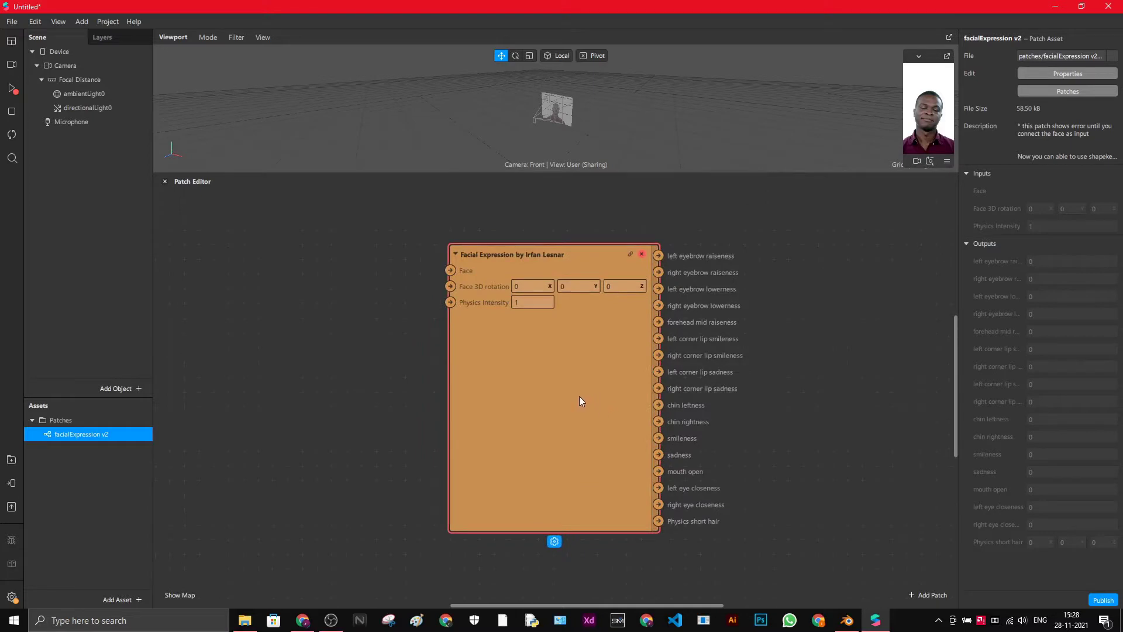
# - Examine the output ports of the Facial Expression patch, including right eye closeness and Physics short hair
pyautogui.scroll(1, 608, 353)
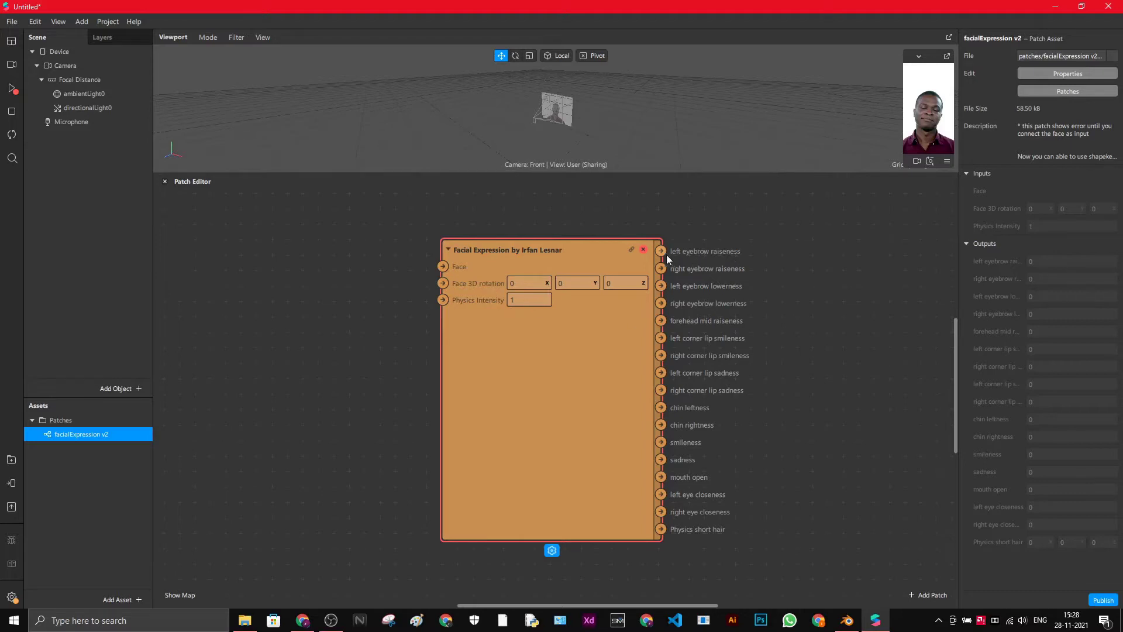
pyautogui.click(662, 512)
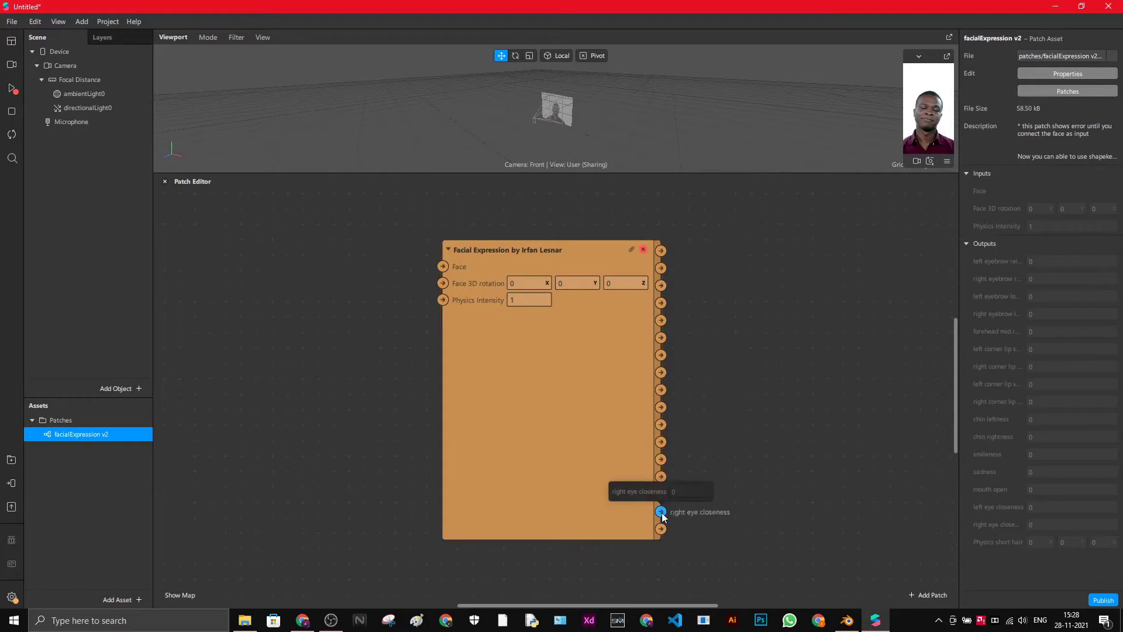
pyautogui.click(632, 515)
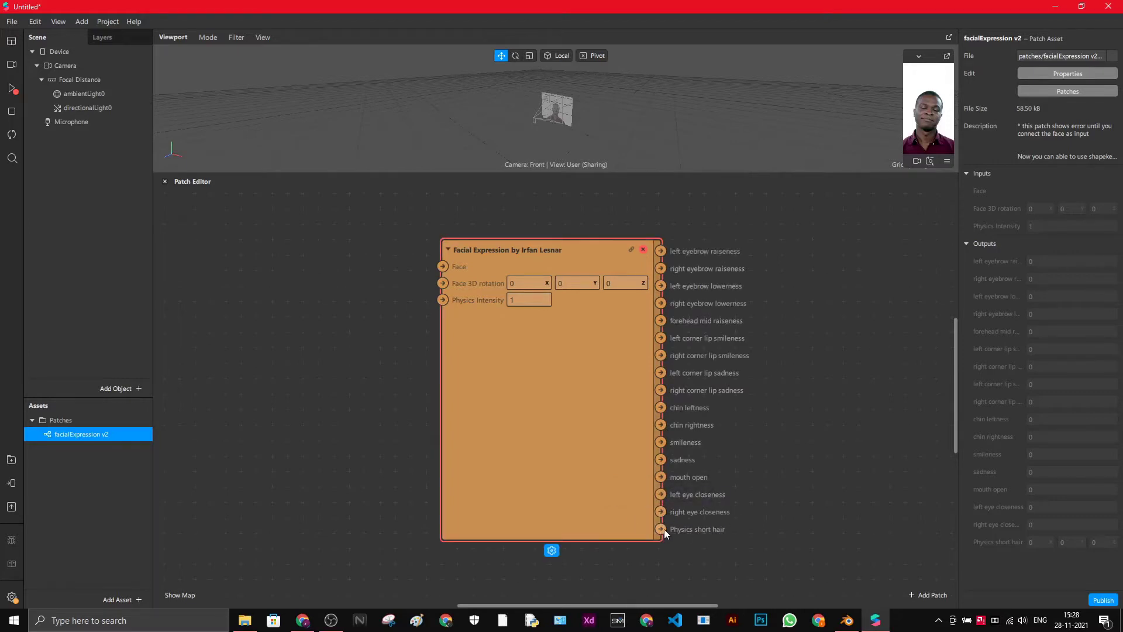
pyautogui.moveTo(662, 529)
pyautogui.moveTo(644, 248)
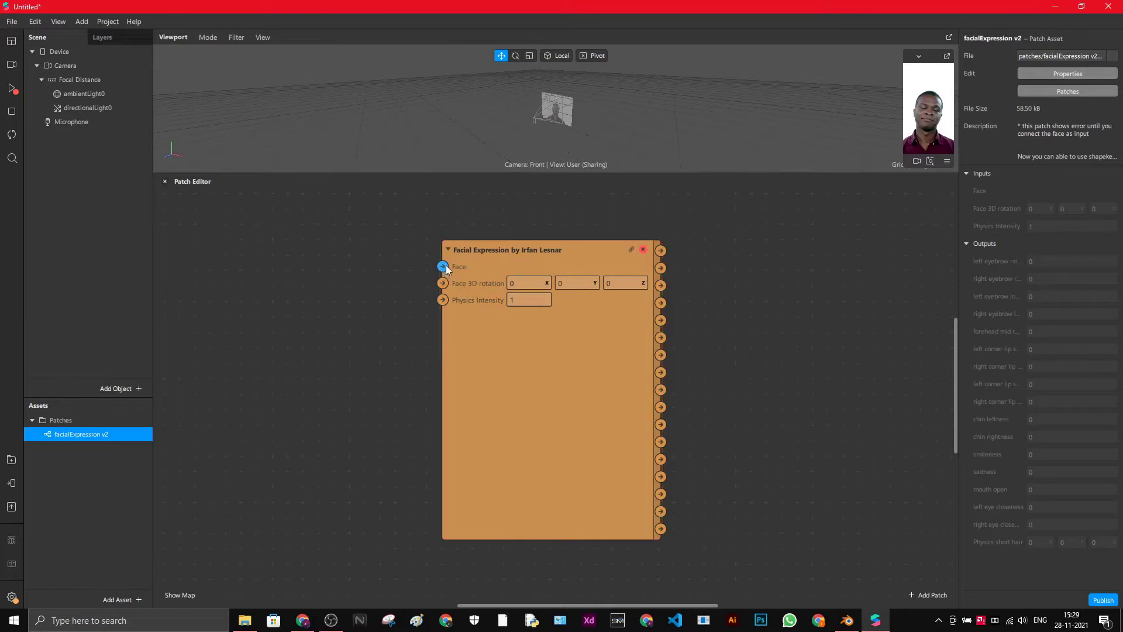
# - Add a Face Tracker to the scene and connect its patch's first output to the Face input of the Facial Expression patch
pyautogui.click(117, 389)
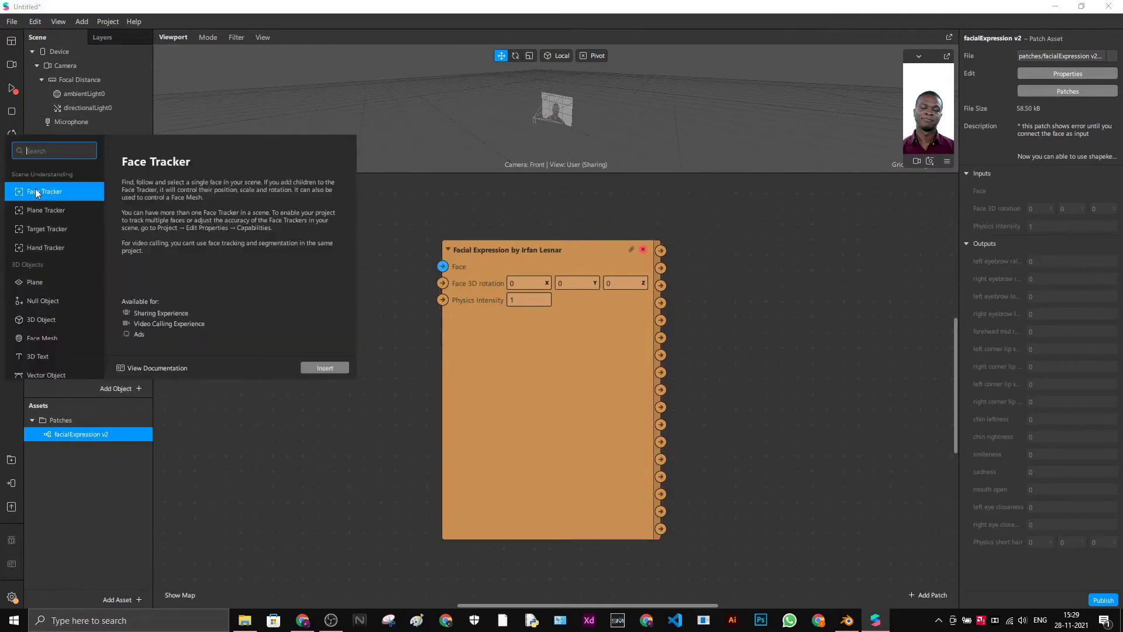
pyautogui.click(311, 369)
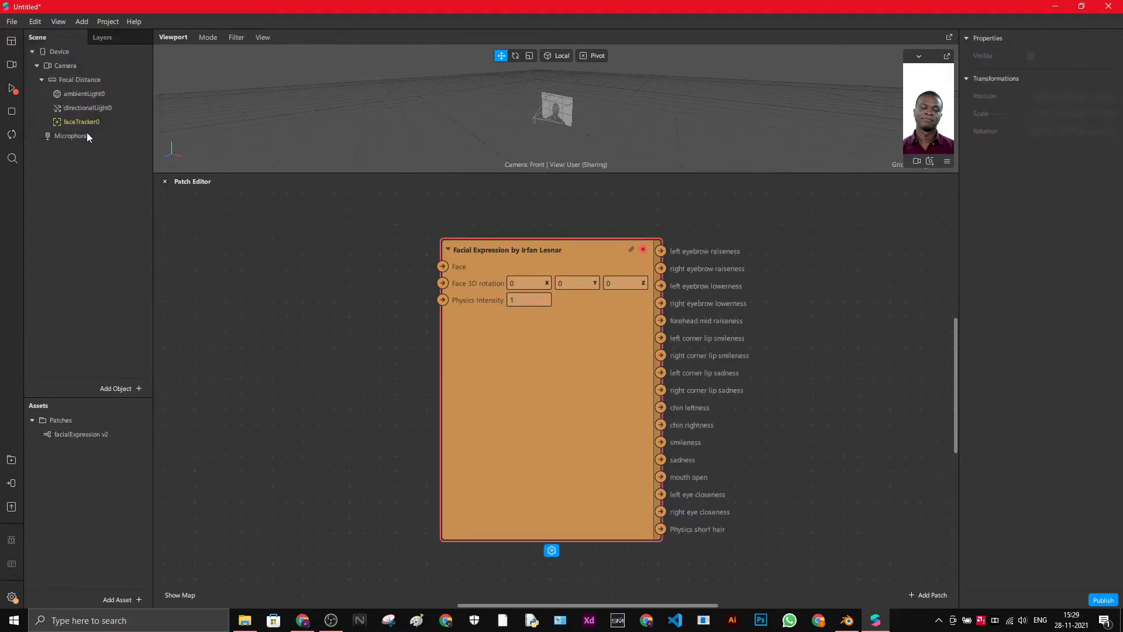
pyautogui.moveTo(80, 120); pyautogui.dragTo(215, 282)
pyautogui.keyDown('shift'); pyautogui.click(493, 297); pyautogui.keyUp('shift')
pyautogui.keyDown('shift'); pyautogui.click(233, 286); pyautogui.keyUp('shift')
pyautogui.moveTo(469, 300); pyautogui.dragTo(443, 266)
pyautogui.click(365, 352)
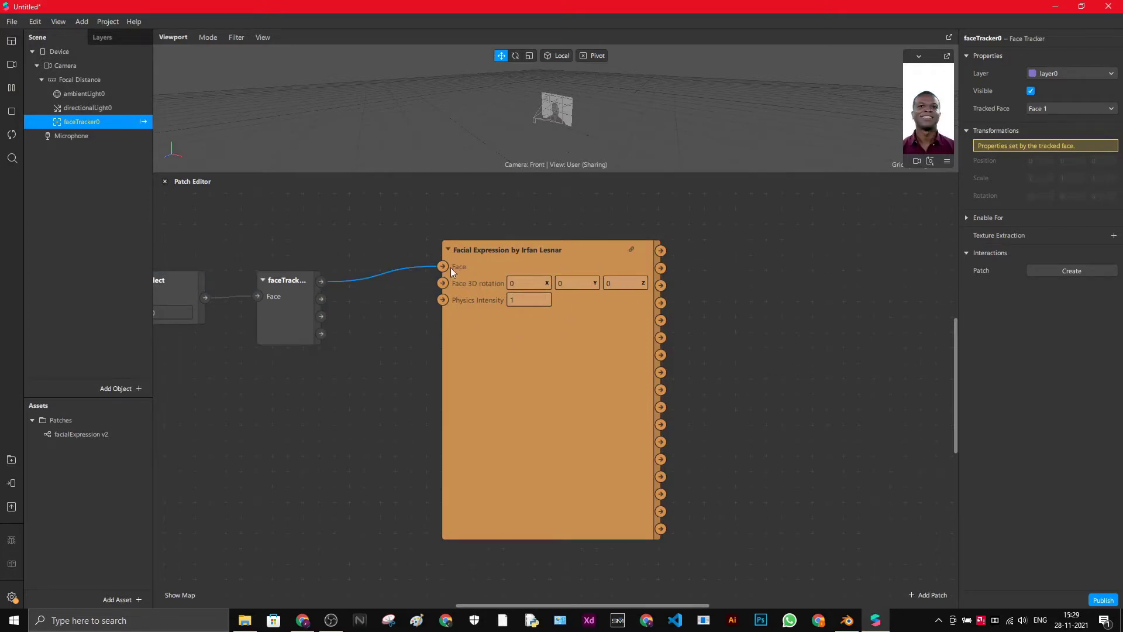
# - Inspect the list of expression outputs on the connected Facial Expression patch
pyautogui.scroll(3, 450, 268)
pyautogui.scroll(-4, 560, 342)
pyautogui.scroll(2, 560, 341)
pyautogui.click(599, 351)
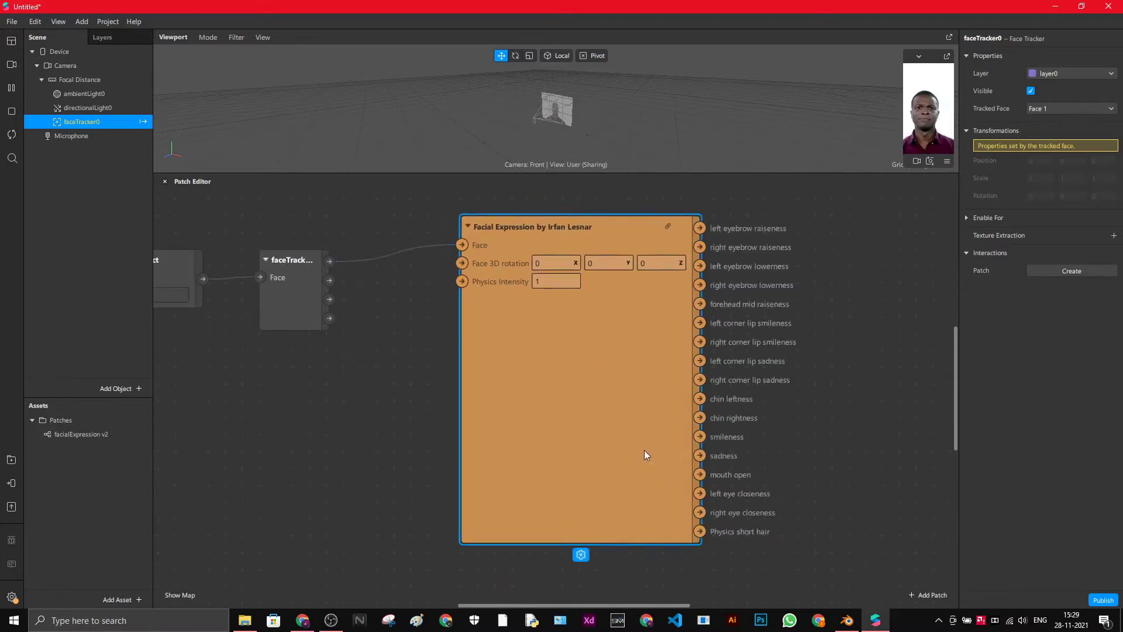
pyautogui.scroll(1, 644, 450)
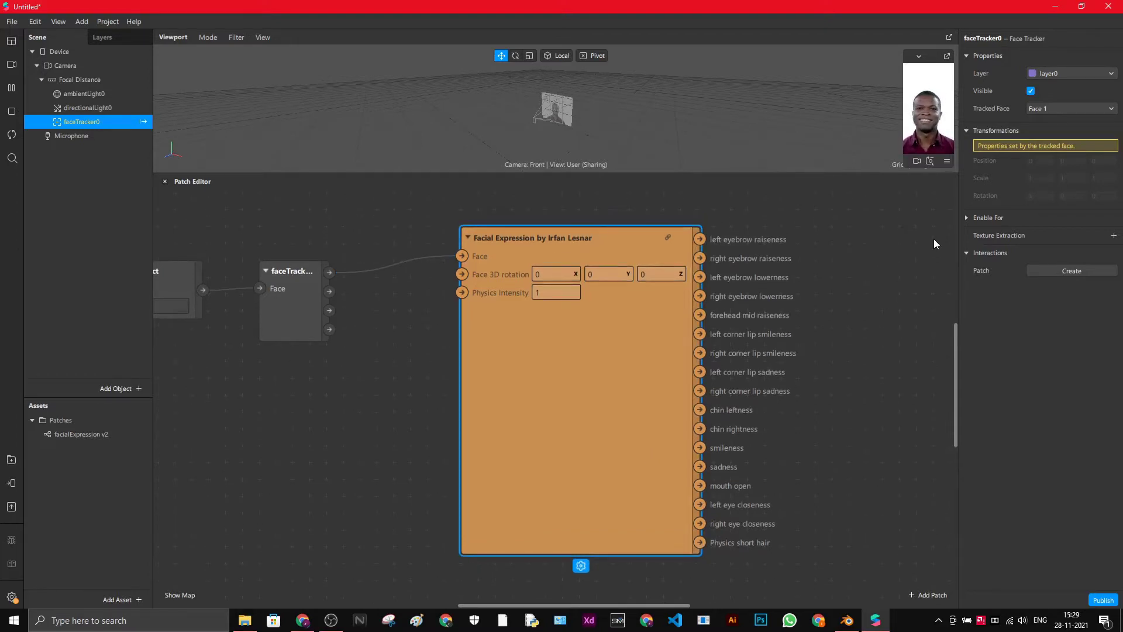
# - View the head model of messi.blend in Blender and return to the Spark AR Studio project
pyautogui.click(1057, 7)
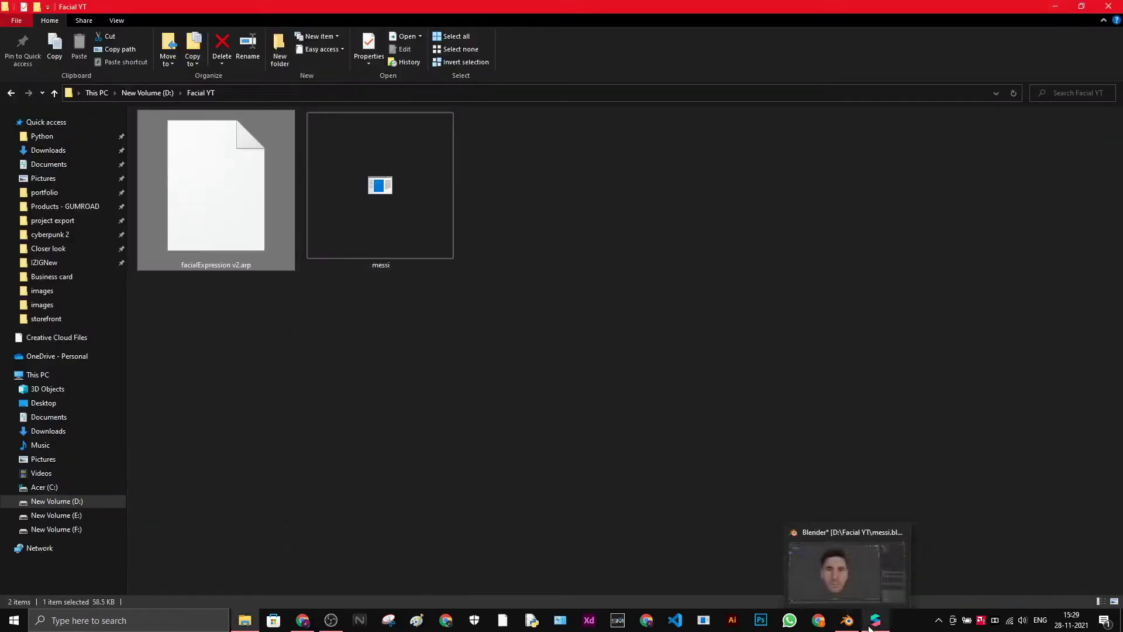
pyautogui.moveTo(844, 622)
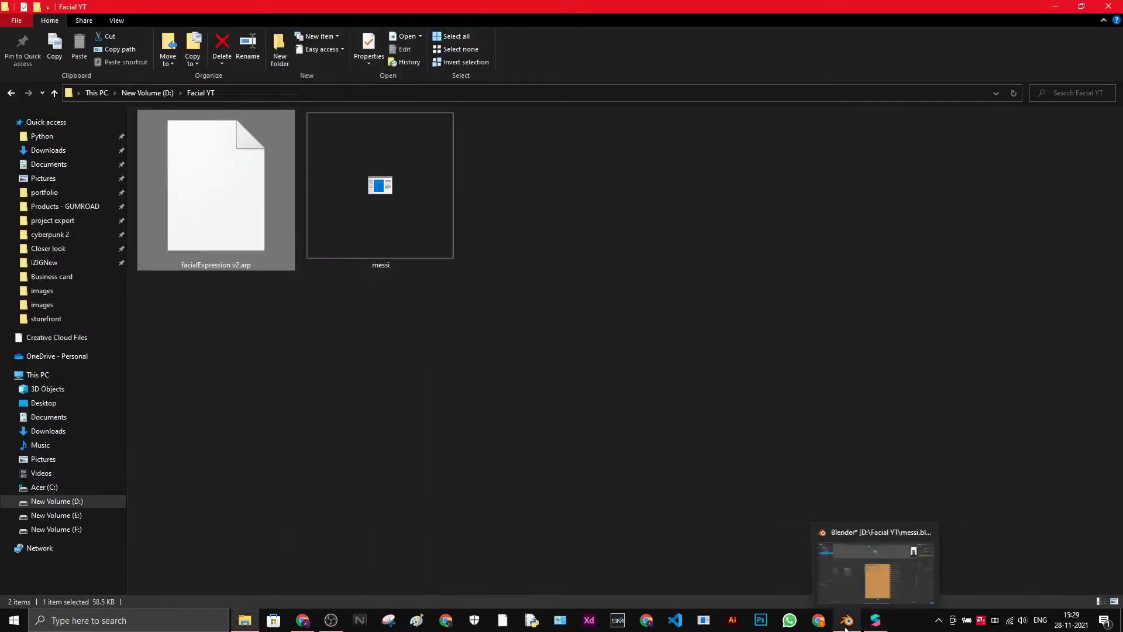
pyautogui.click(824, 571)
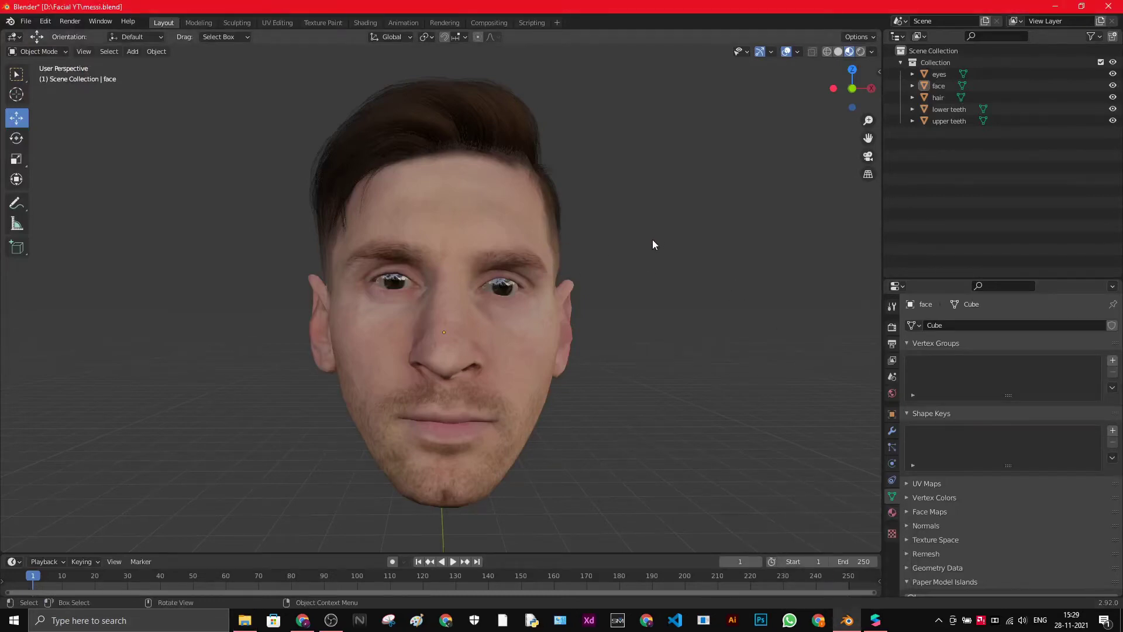
pyautogui.click(1048, 10)
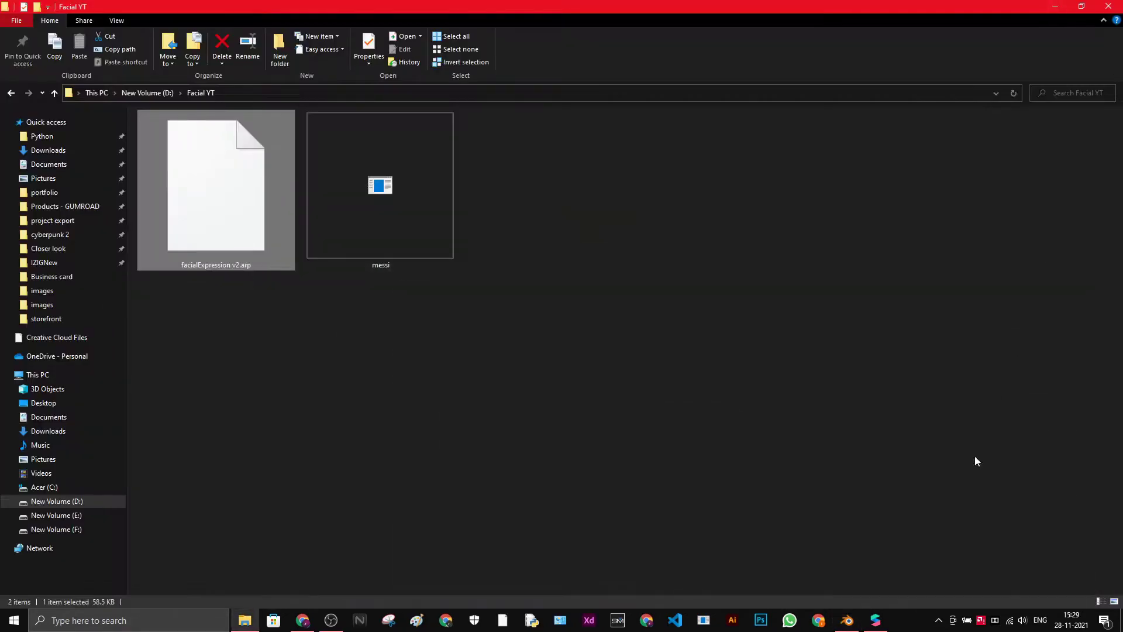
pyautogui.click(875, 620)
pyautogui.click(410, 432)
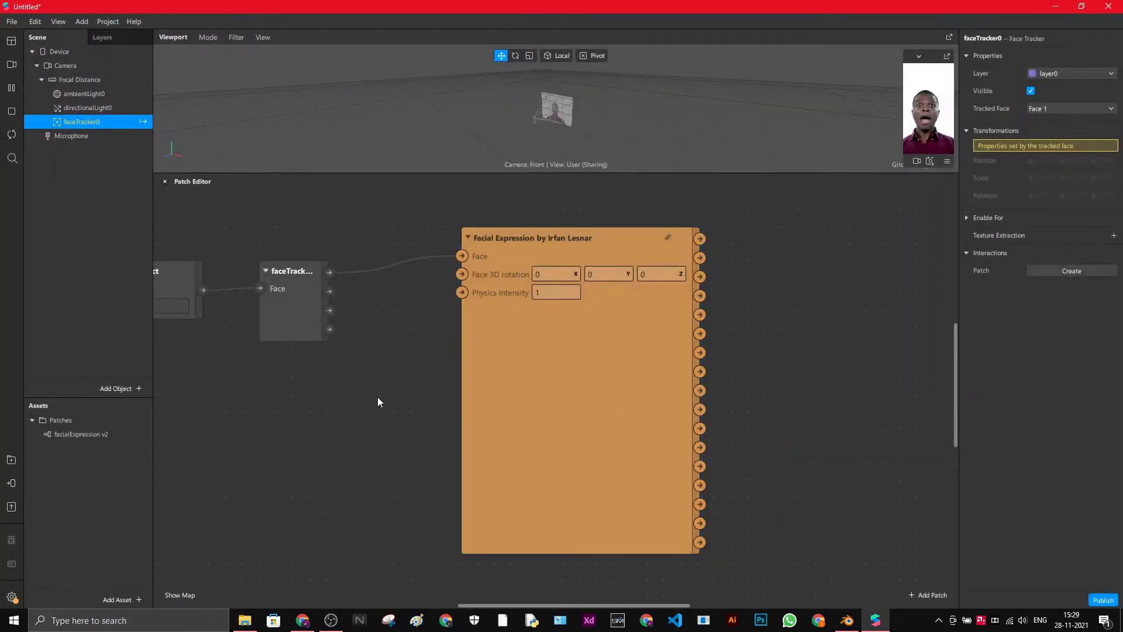
# - Save the project as v1 in the Facial YT folder on drive D
pyautogui.hotkey('ctrl', 's')
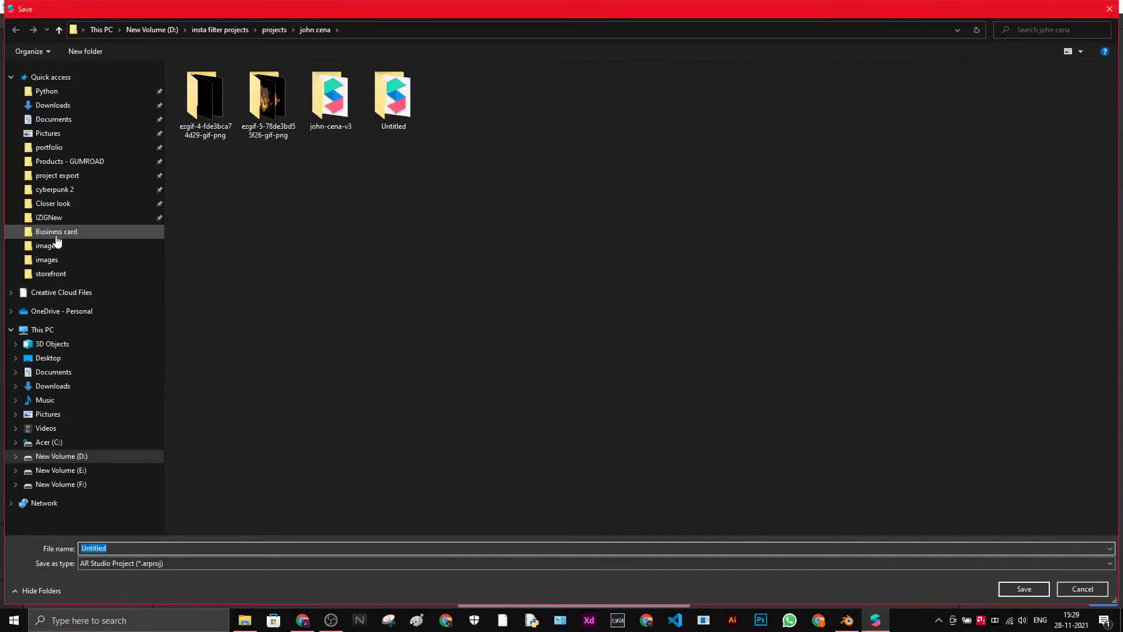
pyautogui.click(68, 455)
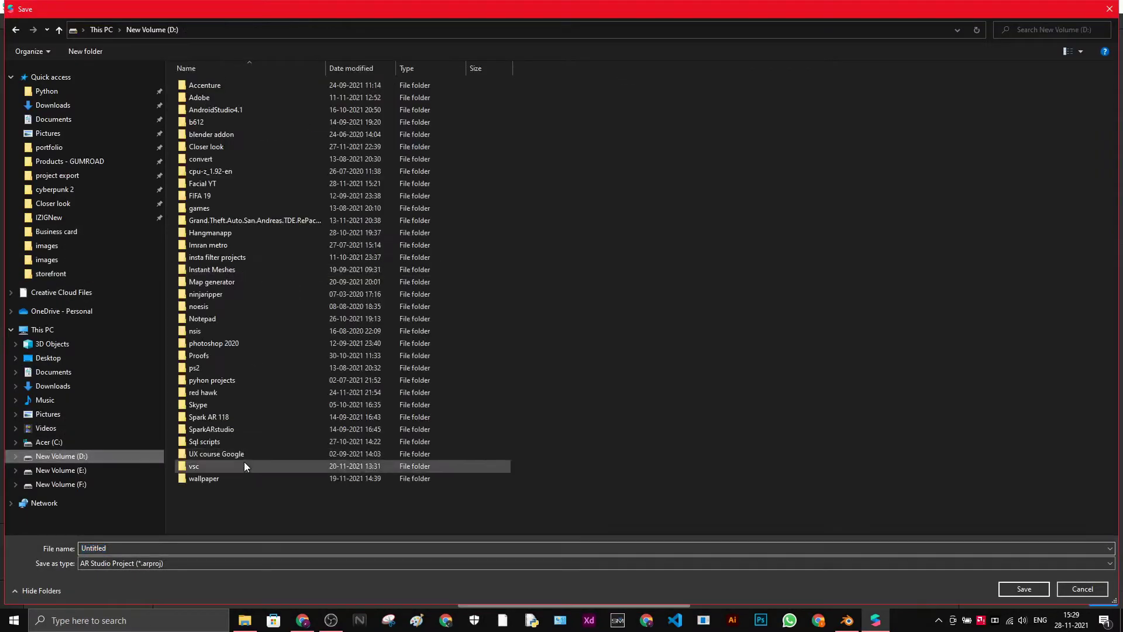
pyautogui.doubleClick(200, 183)
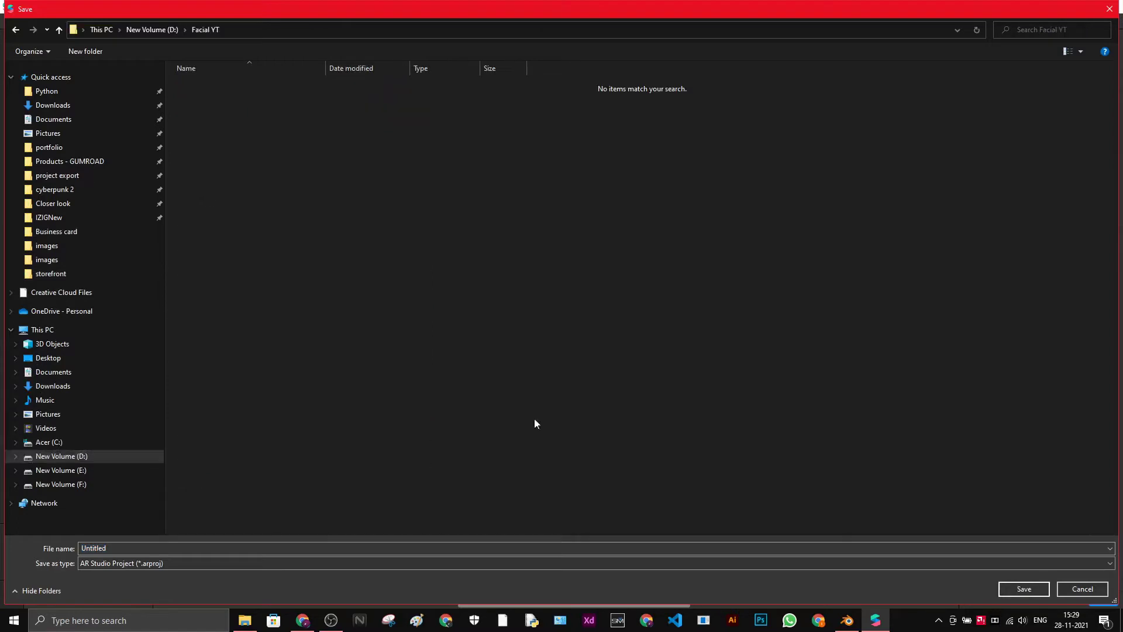
pyautogui.doubleClick(302, 547)
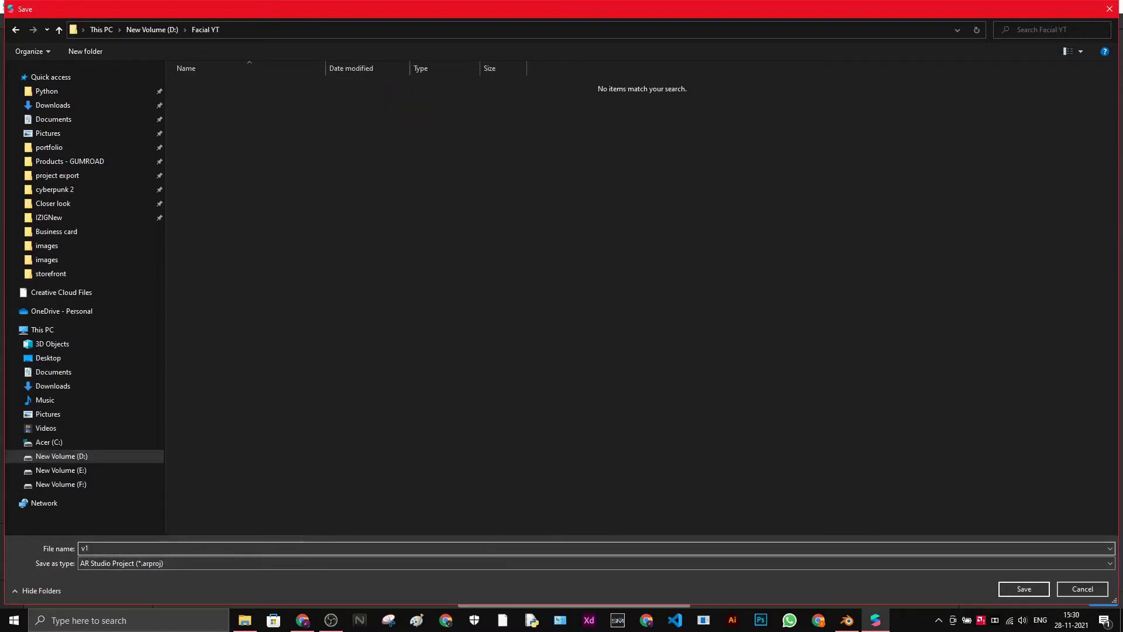
pyautogui.press('Return')
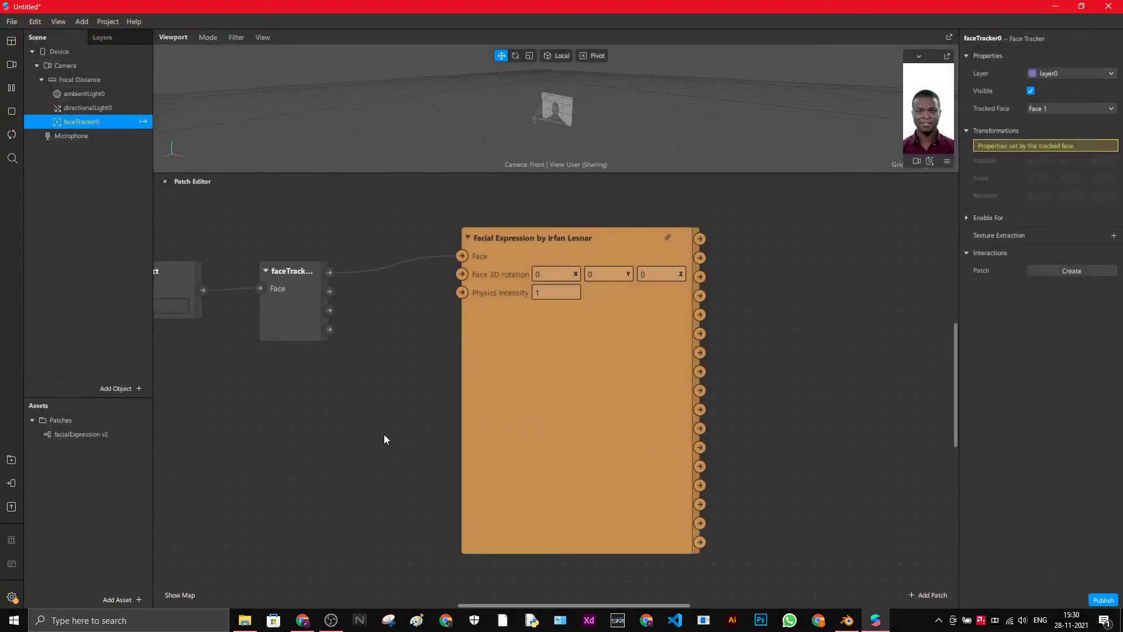
# - Close the project and Spark AR Studio, and minimize the Facial YT folder window
pyautogui.click(1116, 5)
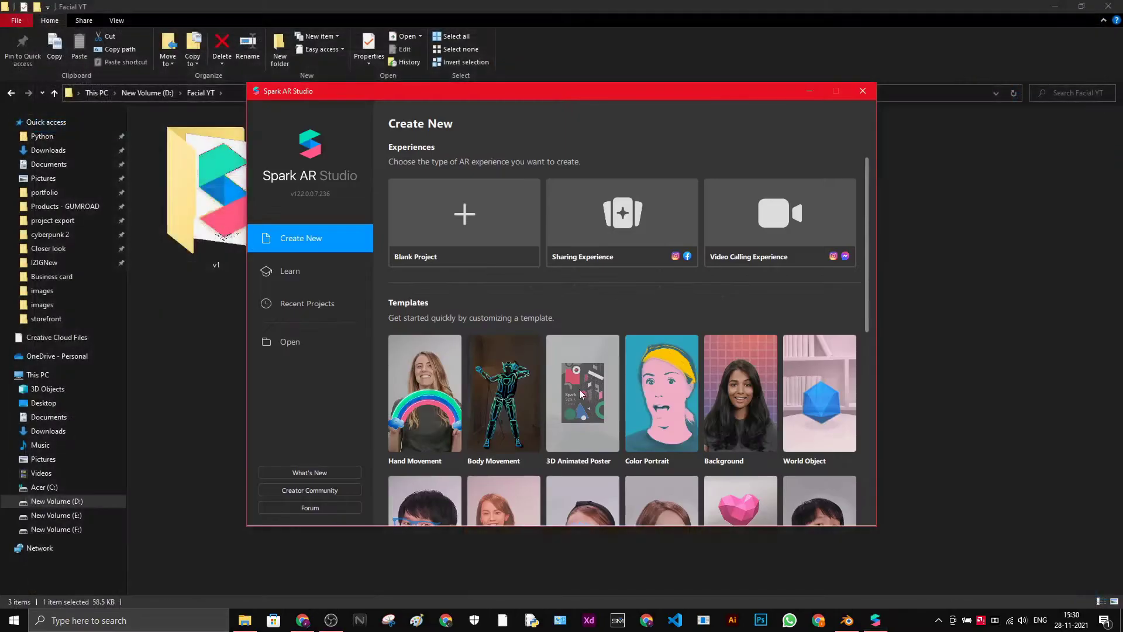
pyautogui.click(863, 92)
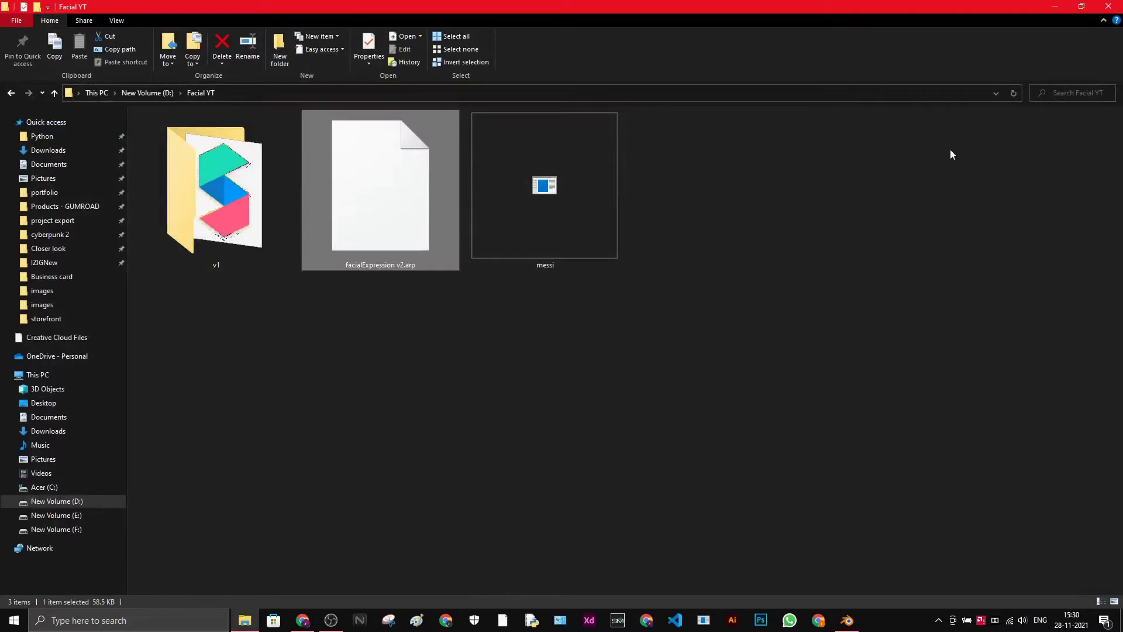
pyautogui.click(1056, 7)
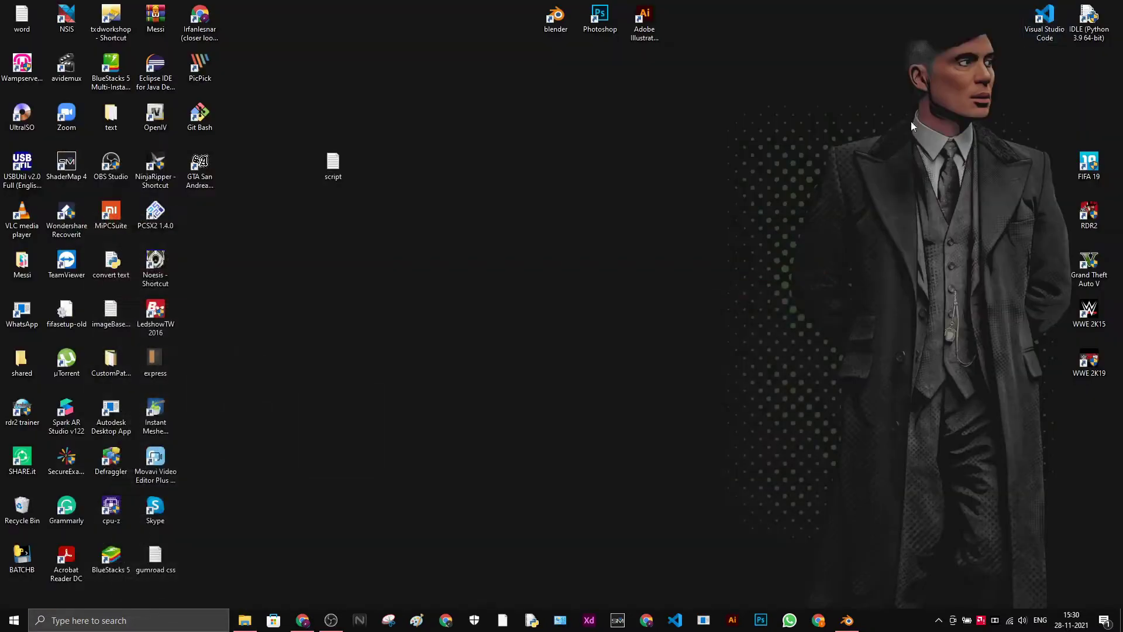
# - Switch to Blender and examine the Messi head's face and hair meshes from the front and side
pyautogui.click(843, 620)
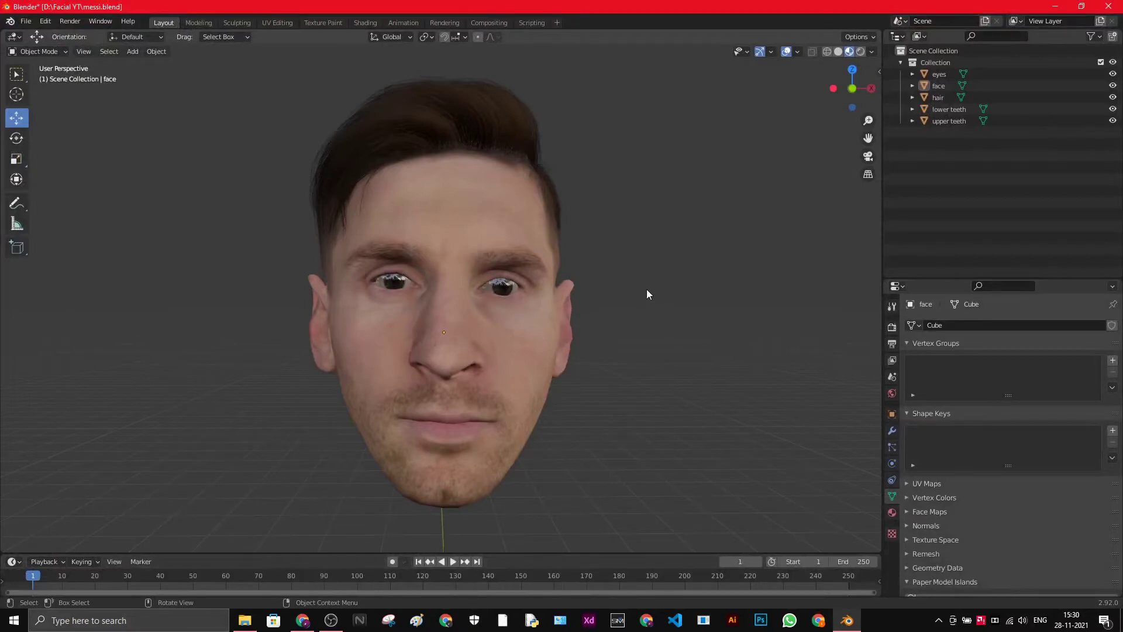
pyautogui.click(500, 202)
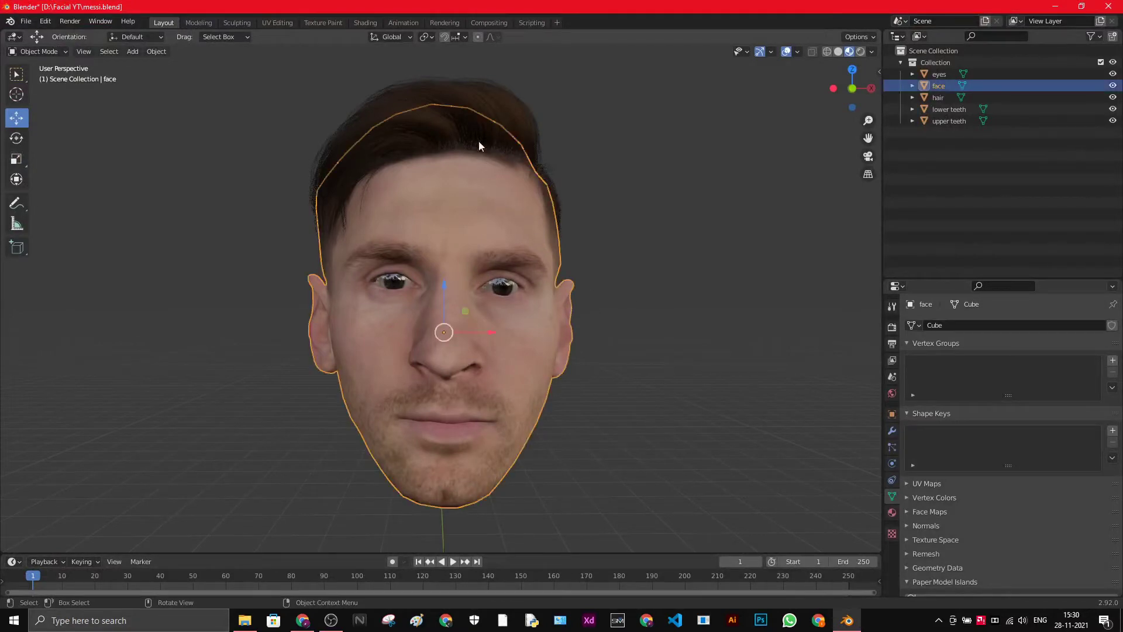
pyautogui.click(490, 103)
pyautogui.click(813, 334)
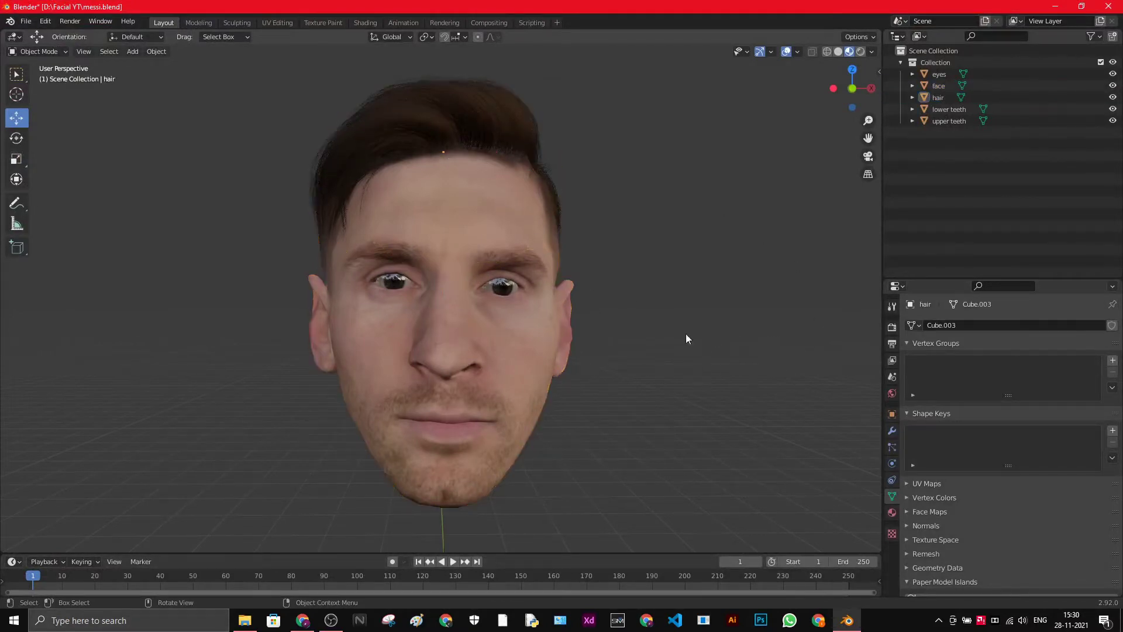
pyautogui.moveTo(587, 349); pyautogui.dragTo(485, 360, button='middle')
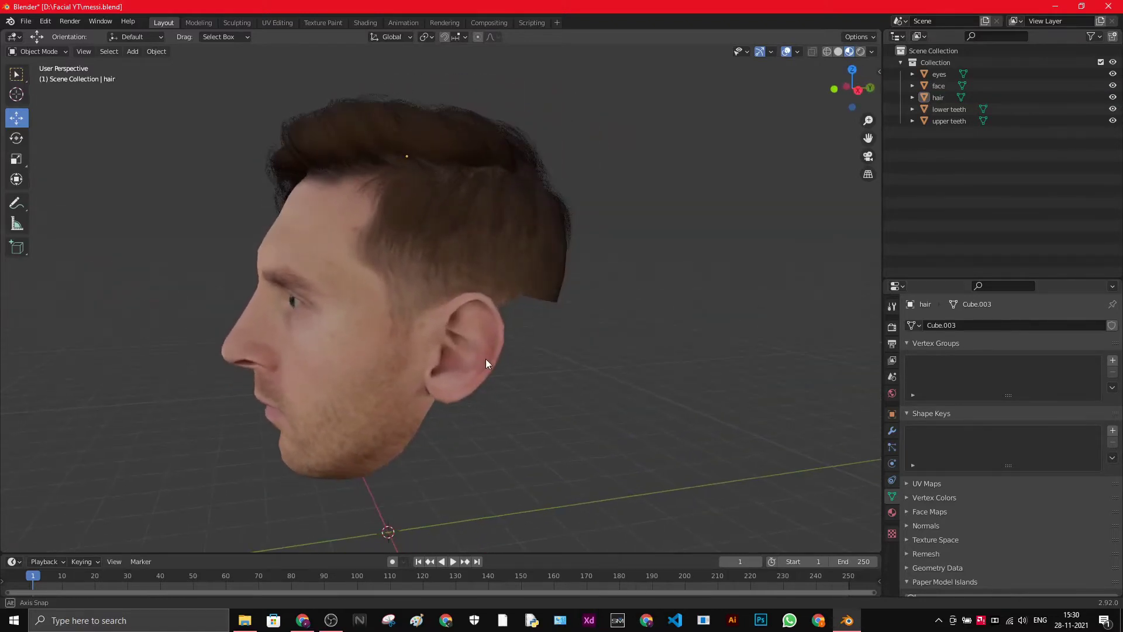
pyautogui.scroll(5, 498, 421)
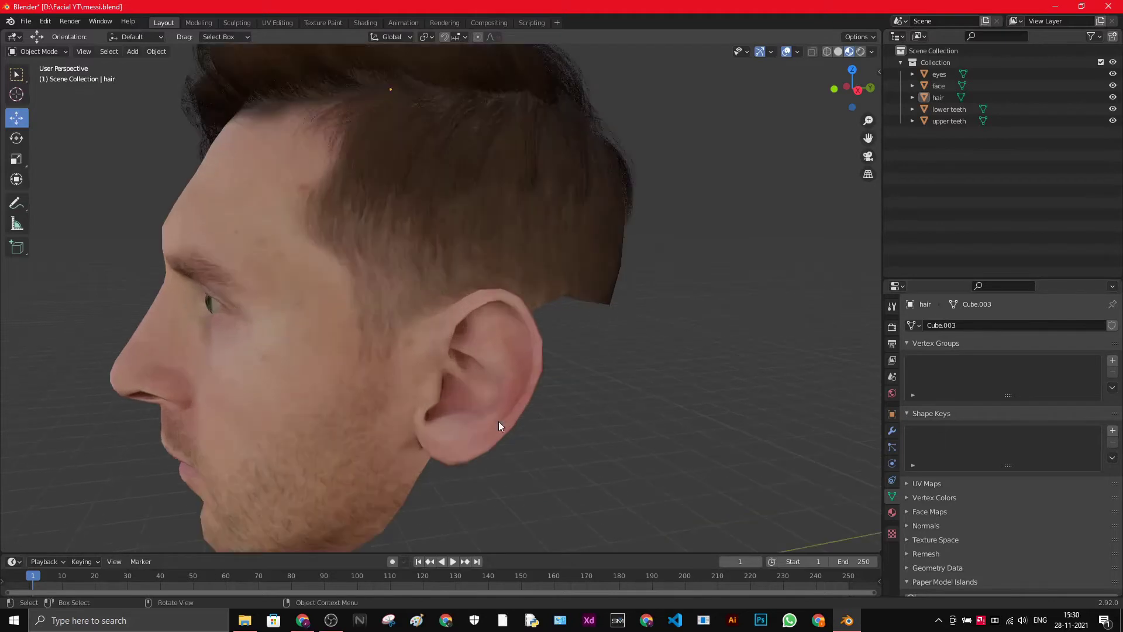
pyautogui.scroll(-5, 550, 439)
pyautogui.moveTo(552, 433); pyautogui.dragTo(617, 412, button='middle')
pyautogui.moveTo(520, 357); pyautogui.dragTo(497, 227, button='middle')
# - Inspect the separate face, eyes, hair, lower teeth and upper teeth objects that make up the head
pyautogui.click(493, 269)
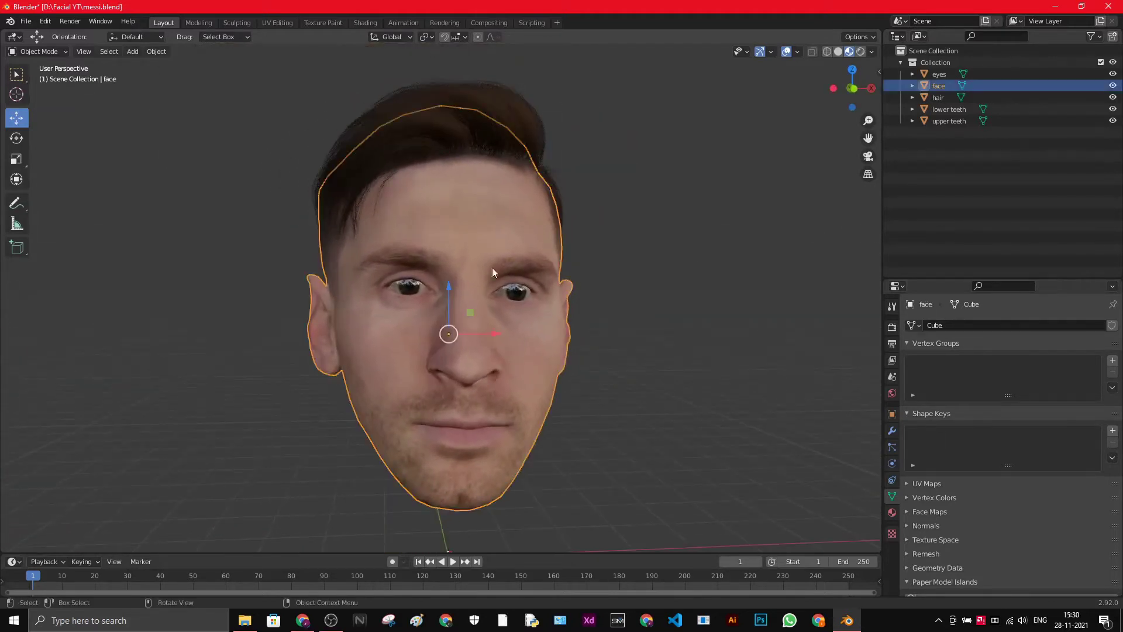
pyautogui.click(412, 288)
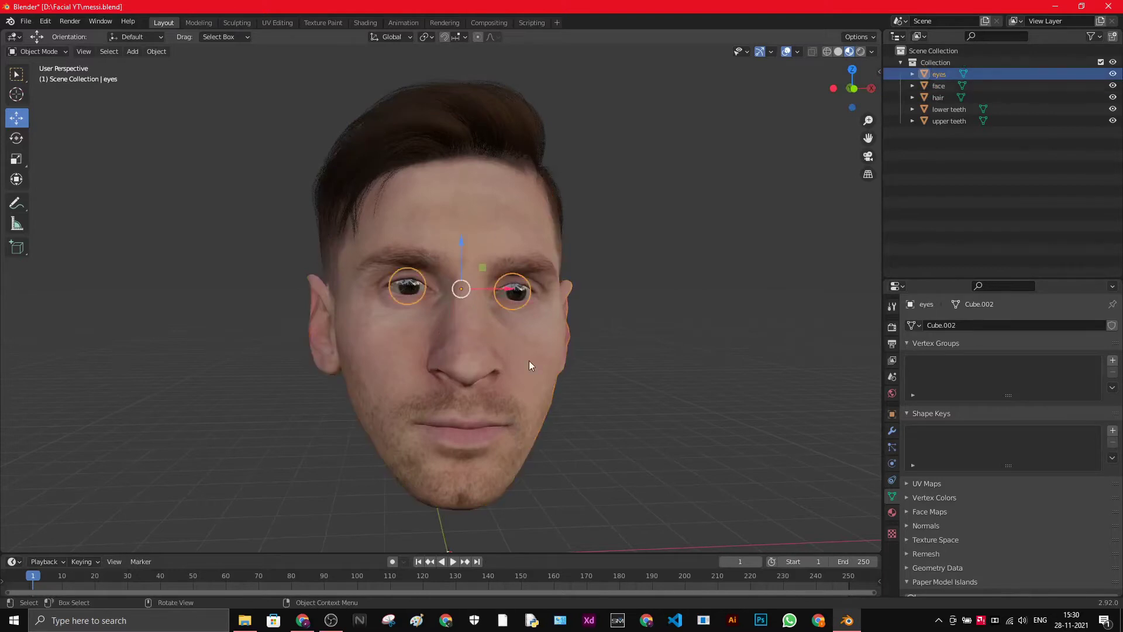
pyautogui.click(941, 85)
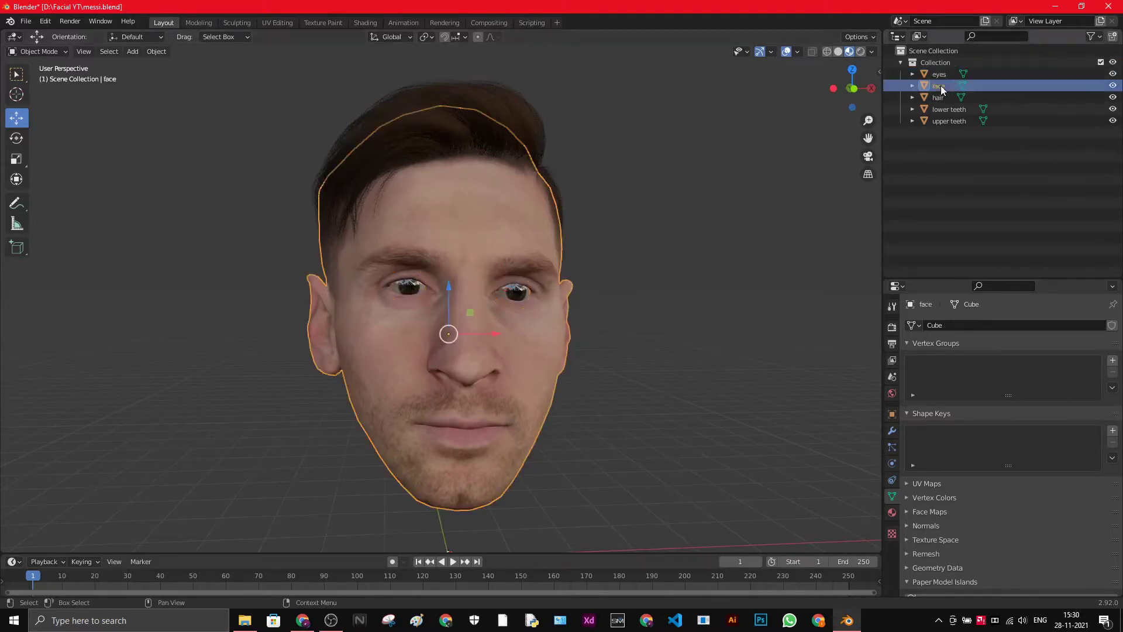
pyautogui.click(939, 98)
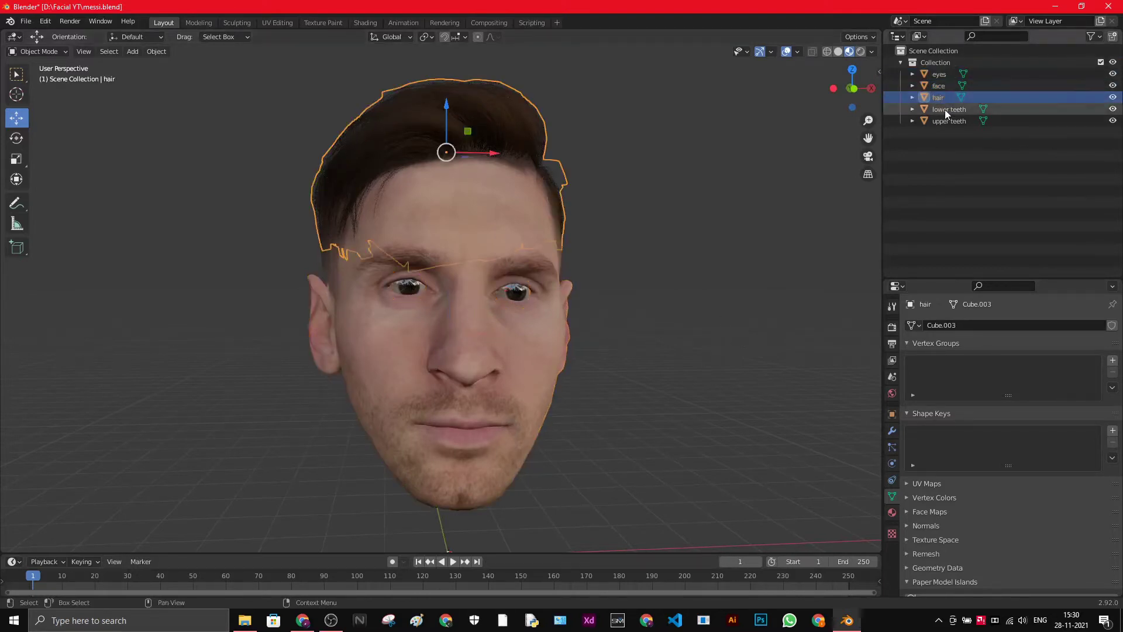
pyautogui.click(946, 109)
pyautogui.click(949, 121)
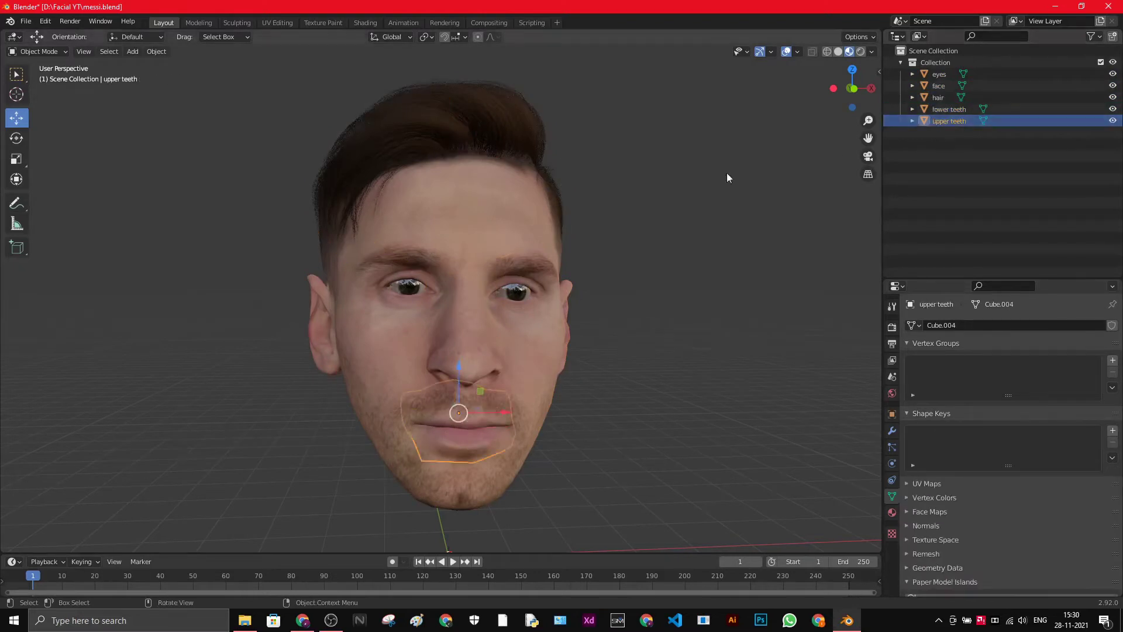
# - Examine the teeth from behind the head, try moving the upper teeth out of the mouth, and undo the move
pyautogui.moveTo(538, 446); pyautogui.dragTo(743, 441, button='middle')
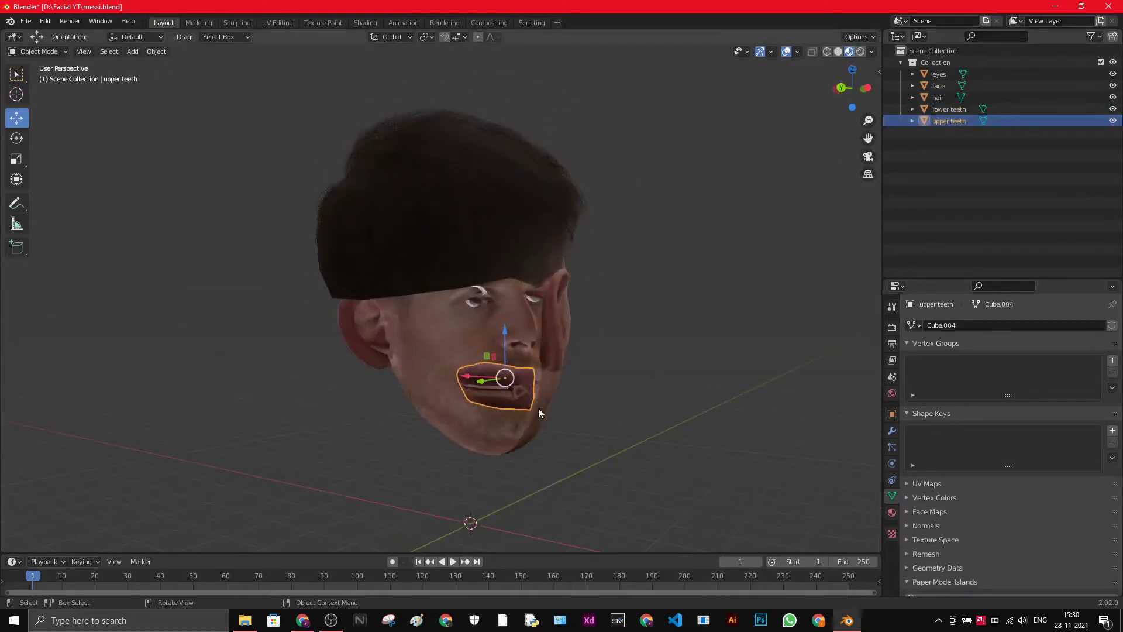
pyautogui.click(511, 402)
pyautogui.scroll(4, 511, 402)
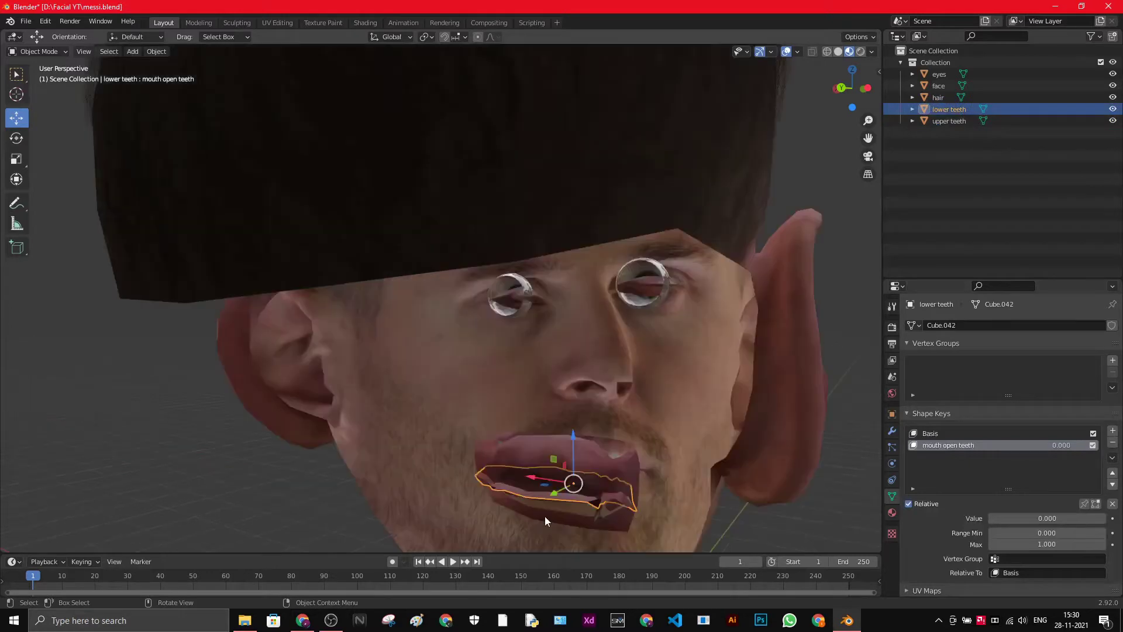
pyautogui.click(545, 516)
pyautogui.moveTo(546, 516); pyautogui.dragTo(542, 465, button='middle')
pyautogui.moveTo(535, 448); pyautogui.dragTo(410, 463)
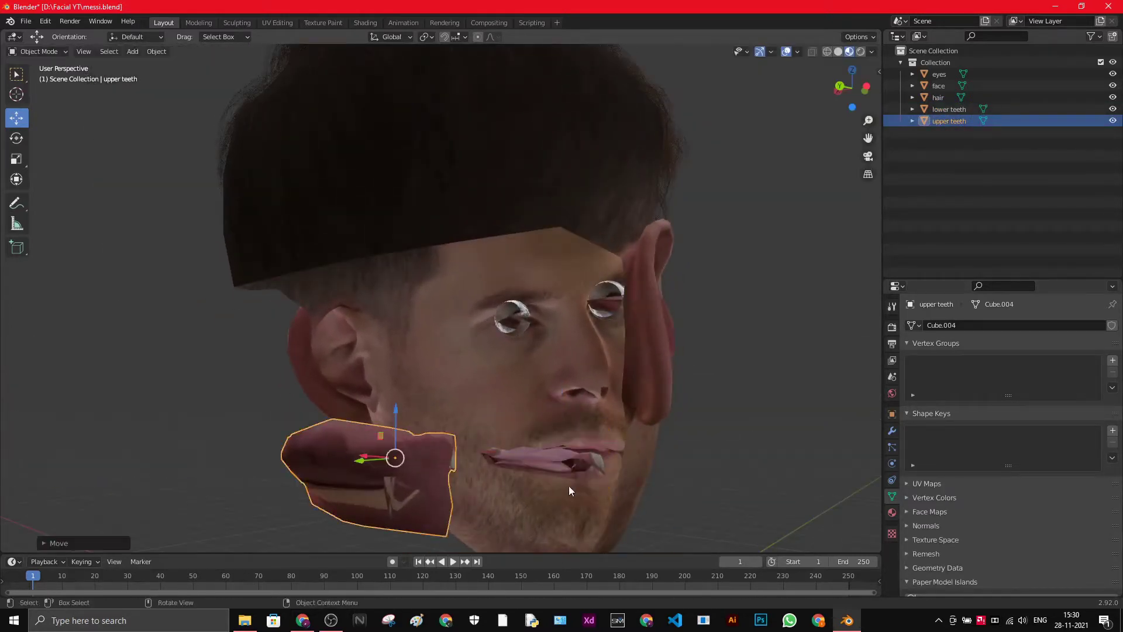
pyautogui.click(545, 477)
pyautogui.hotkey('ctrl', 'z')
pyautogui.hotkey('ctrl', 'z')
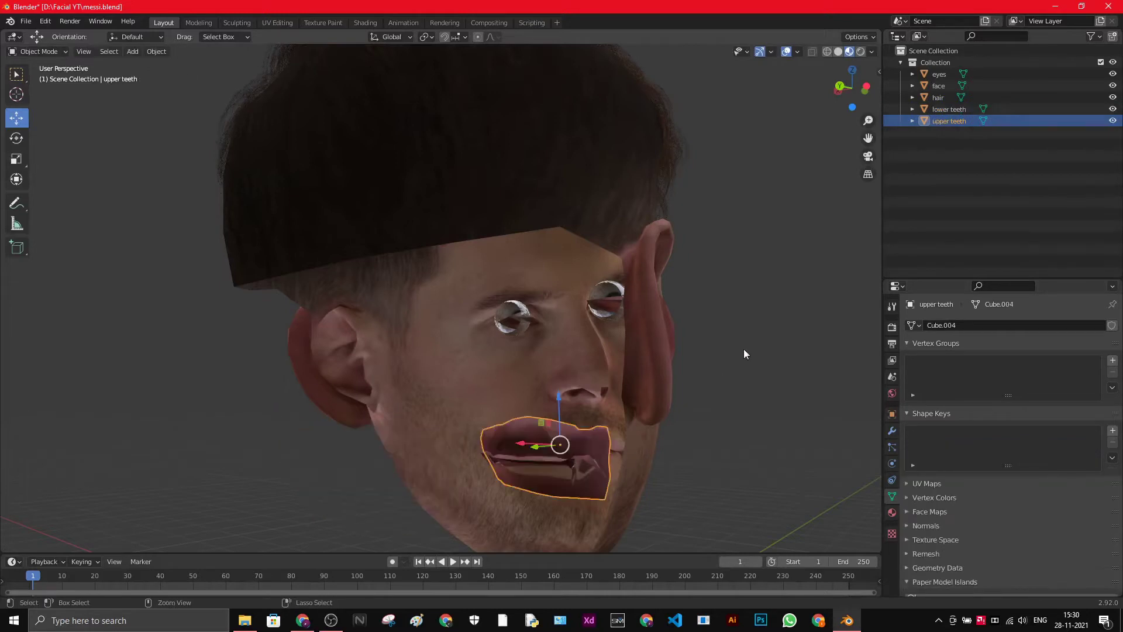
# - Hide the upper teeth and lower teeth objects, keeping the hair and face visible
pyautogui.click(755, 361)
pyautogui.moveTo(755, 360); pyautogui.dragTo(563, 396, button='middle')
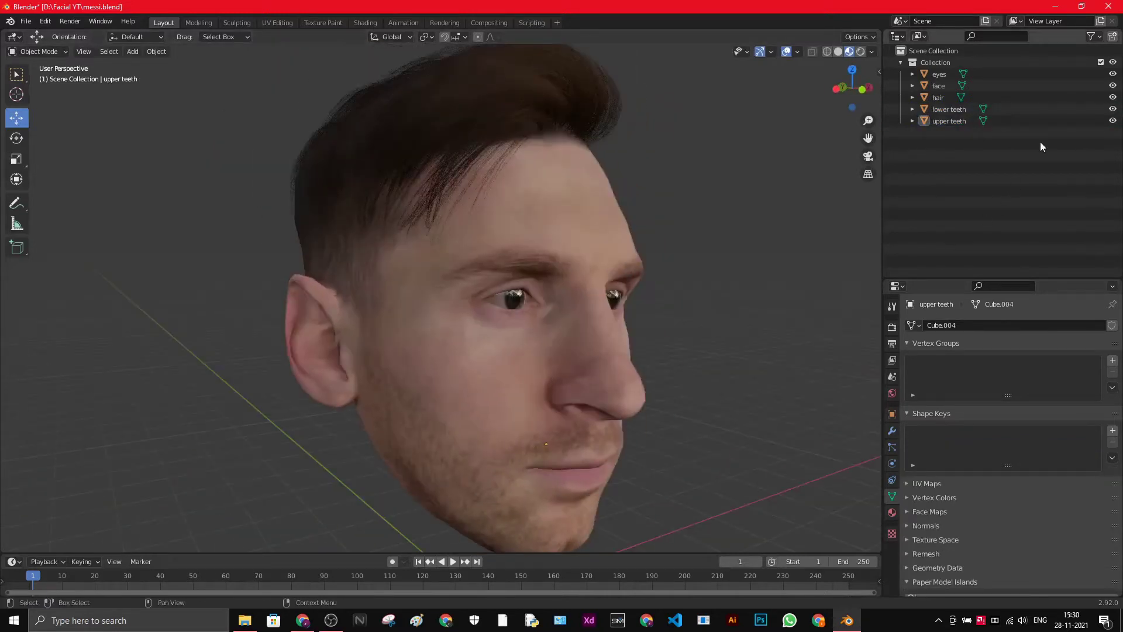
pyautogui.moveTo(1113, 121); pyautogui.dragTo(1112, 99)
pyautogui.click(1113, 98)
pyautogui.click(1113, 85)
pyautogui.click(1113, 85)
# - Select the hair mesh and switch it to Edit Mode
pyautogui.moveTo(745, 194); pyautogui.dragTo(502, 168, button='middle')
pyautogui.click(535, 179)
pyautogui.moveTo(573, 202); pyautogui.dragTo(709, 311, button='middle')
pyautogui.moveTo(567, 253); pyautogui.dragTo(508, 258, button='middle')
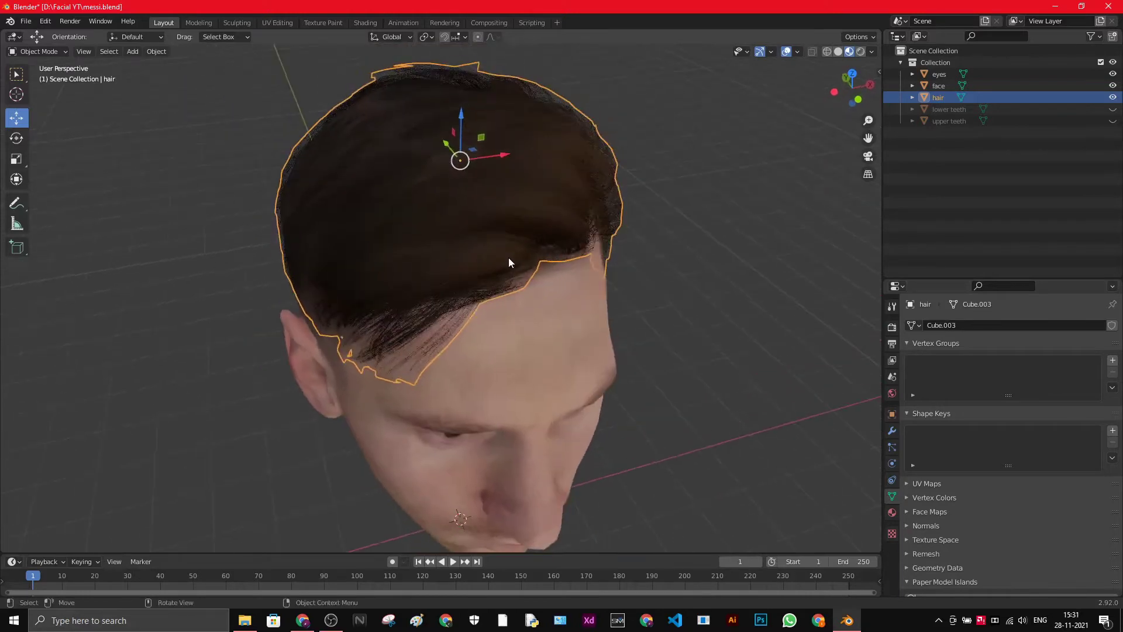
pyautogui.moveTo(452, 212); pyautogui.dragTo(492, 194, button='middle')
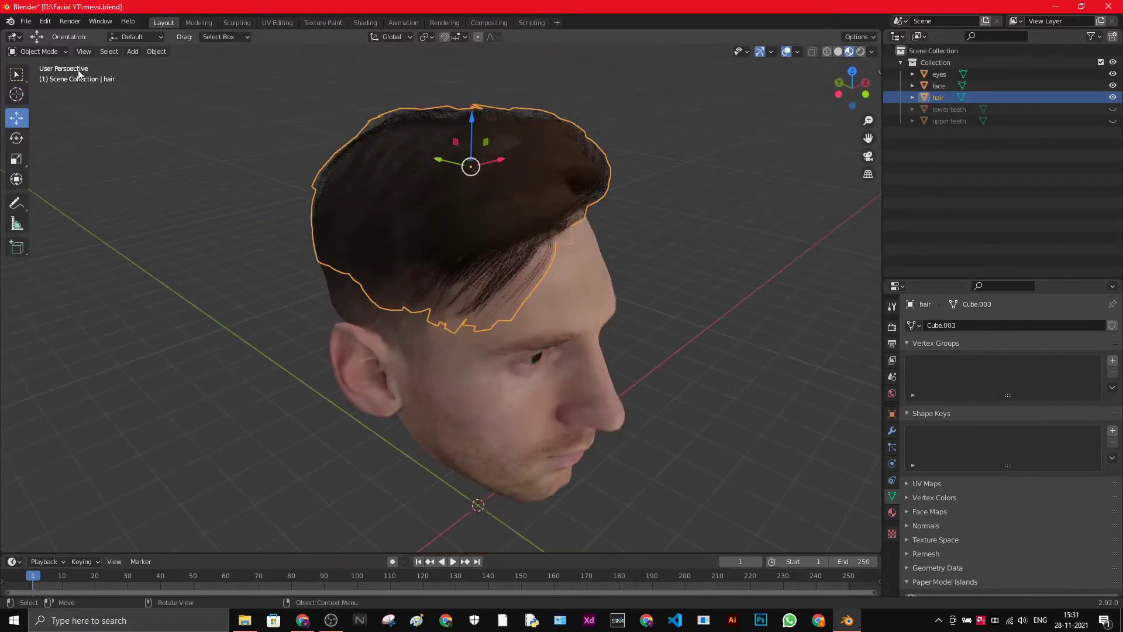
pyautogui.click(55, 52)
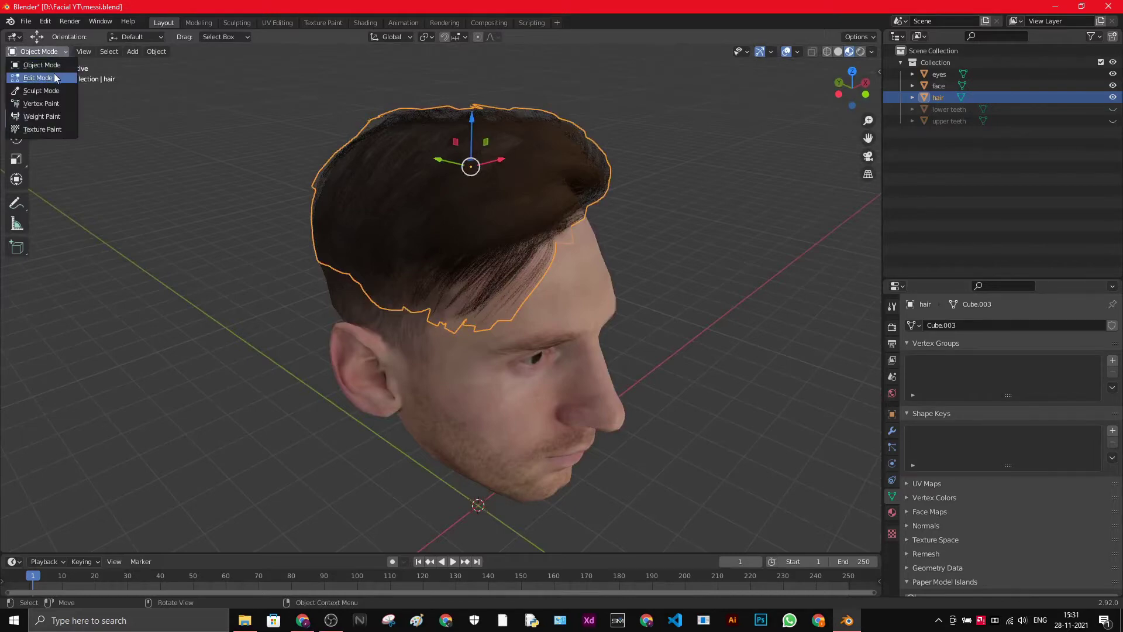
pyautogui.click(54, 77)
# - Select one complete hair strand at the front hairline, including all its linked faces
pyautogui.moveTo(602, 243); pyautogui.dragTo(462, 245, button='middle')
pyautogui.click(420, 248)
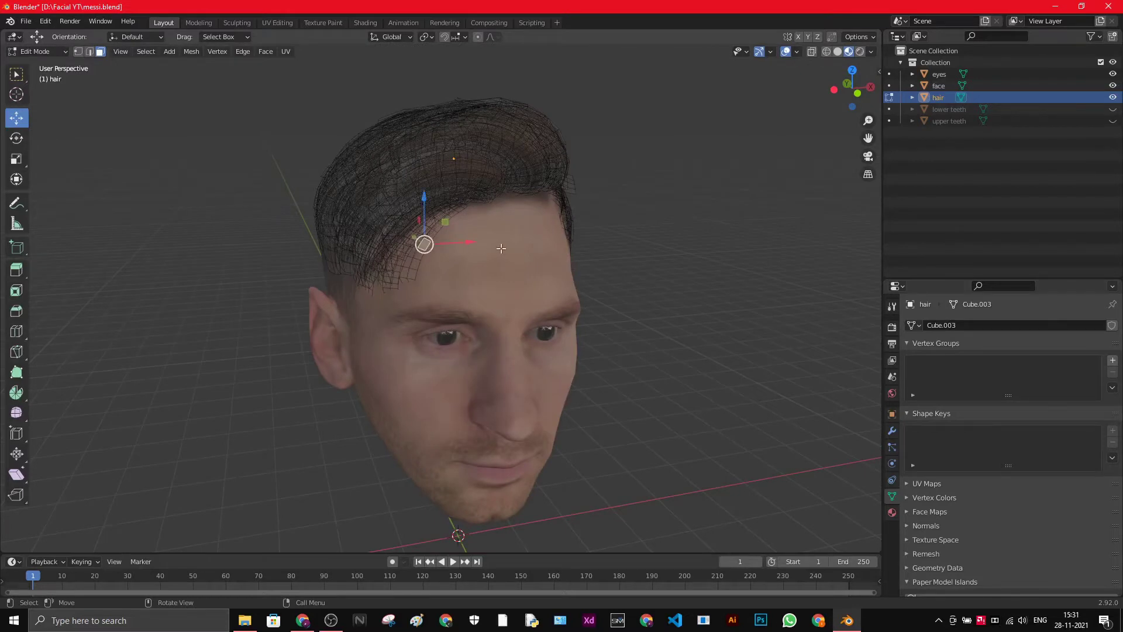
pyautogui.hotkey('ctrl', 'l')
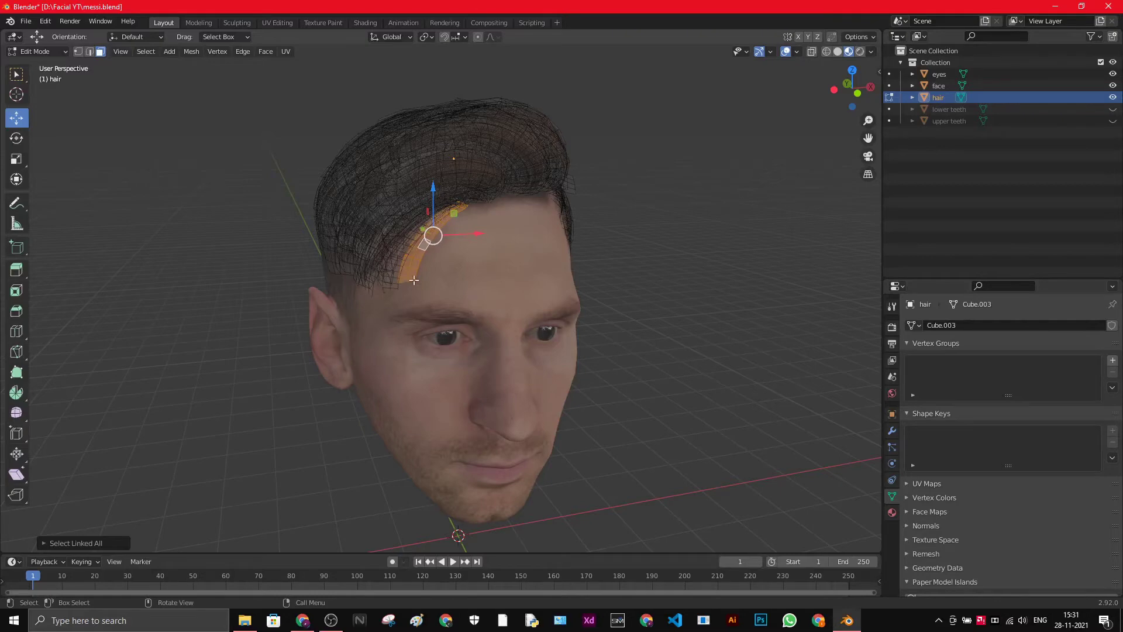
pyautogui.scroll(1, 408, 271)
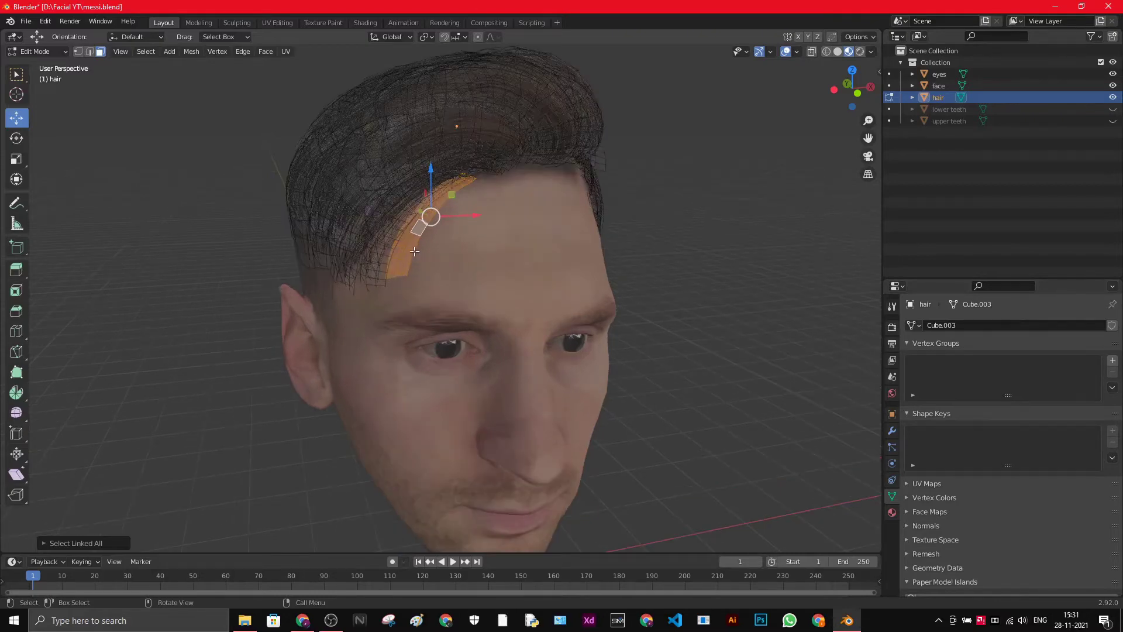
pyautogui.scroll(2, 415, 250)
pyautogui.hotkey('alt', 'a')
pyautogui.click(434, 260)
pyautogui.hotkey('ctrl', 'l')
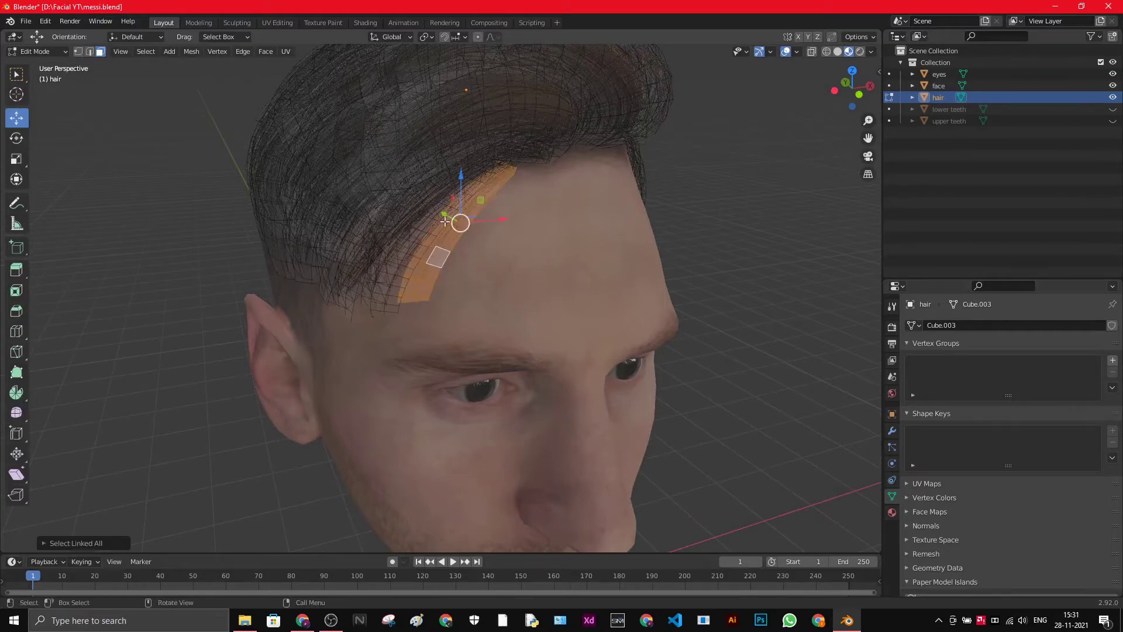
# - Try moving the selected hair strand out over the forehead, and undo the move
pyautogui.moveTo(447, 214); pyautogui.dragTo(555, 260)
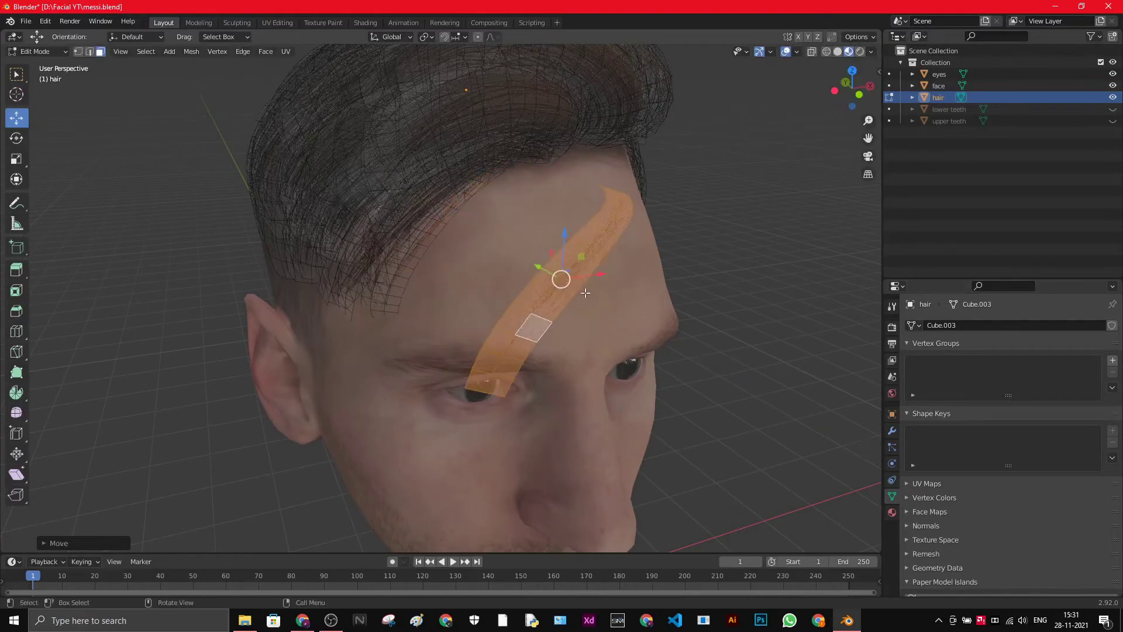
pyautogui.scroll(2, 581, 268)
pyautogui.moveTo(581, 268); pyautogui.dragTo(519, 321, button='middle')
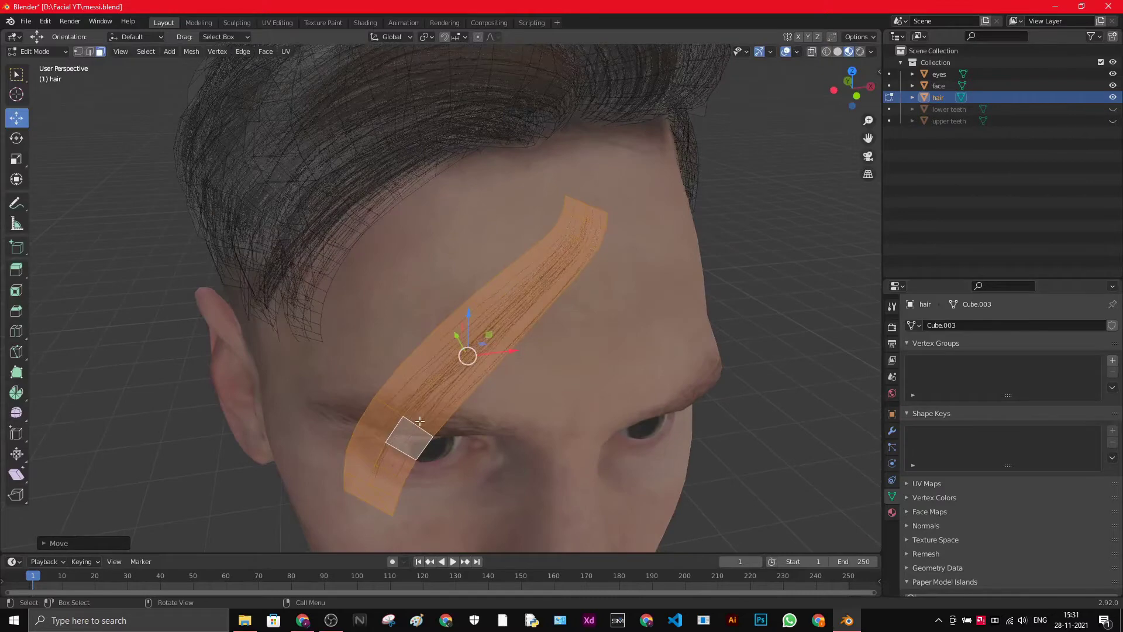
pyautogui.press('ctrl')
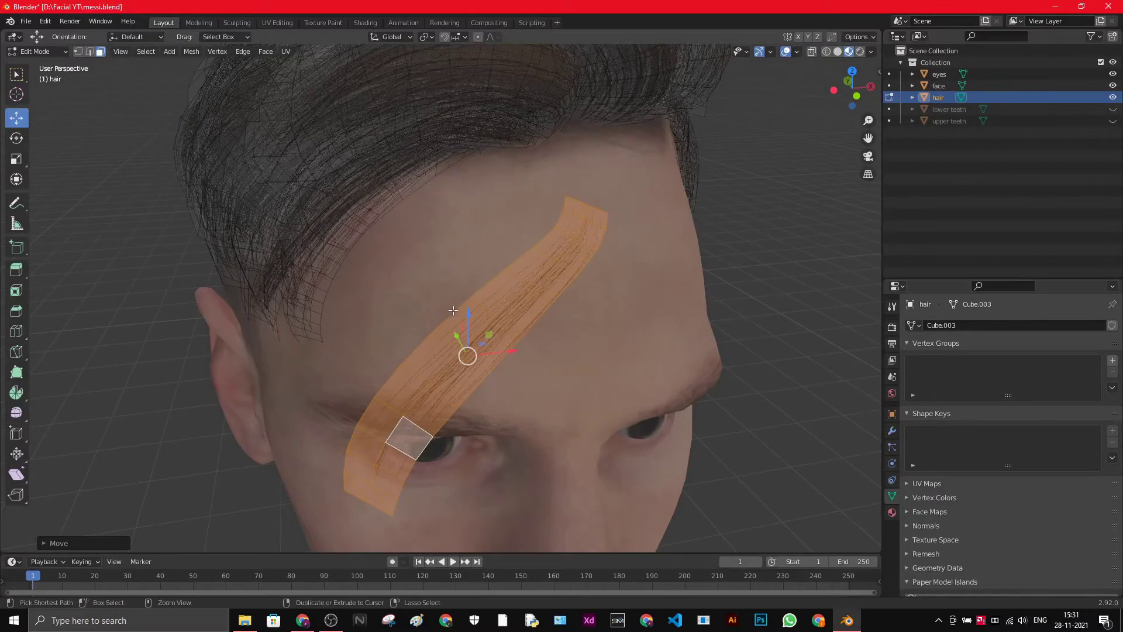
pyautogui.hotkey('ctrl', 'z')
# - Separate the selected front hair strand from the hair mesh into its own object
pyautogui.keyDown('shift'); pyautogui.moveTo(408, 240); pyautogui.dragTo(465, 184, button='middle'); pyautogui.keyUp('shift')
pyautogui.scroll(-2, 457, 211)
pyautogui.moveTo(447, 283); pyautogui.dragTo(423, 234, button='middle')
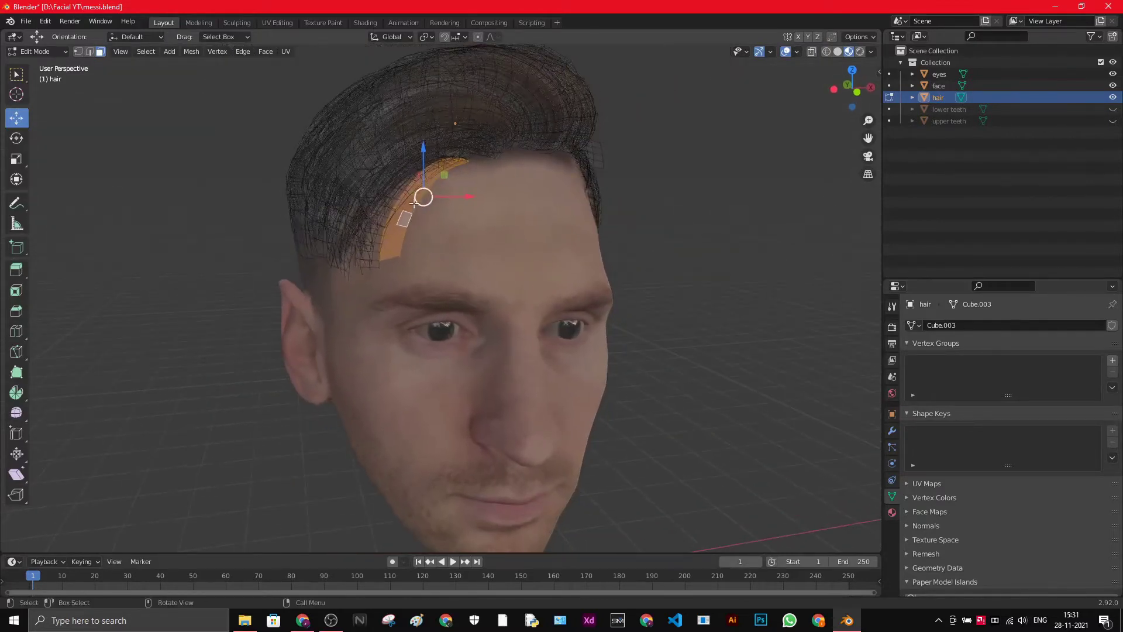
pyautogui.rightClick(415, 202)
pyautogui.moveTo(367, 392)
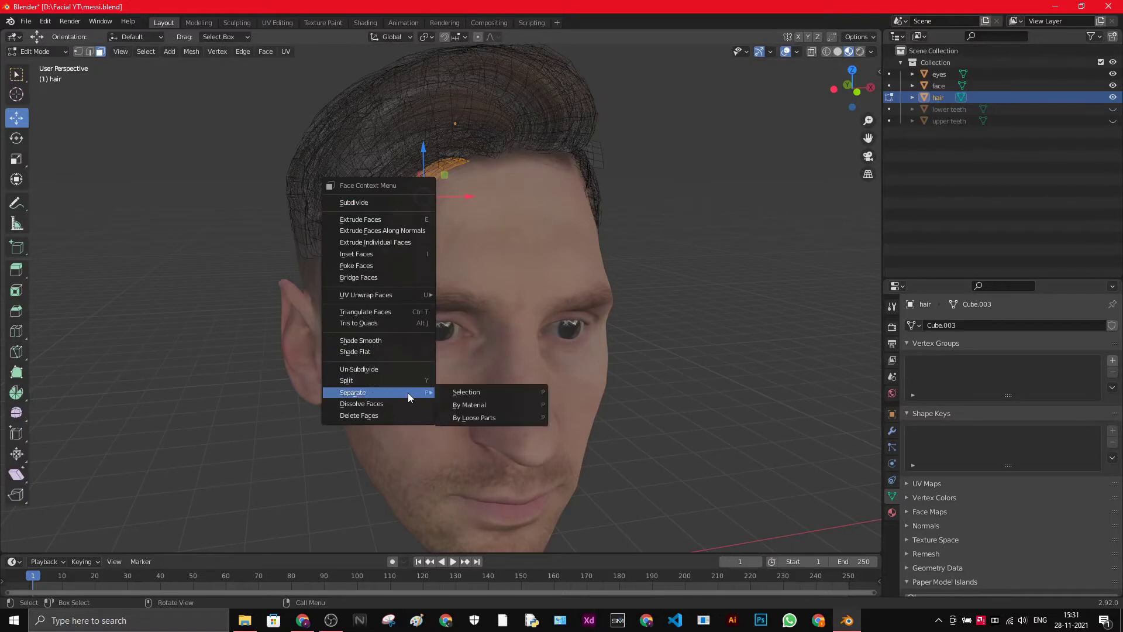
pyautogui.click(465, 391)
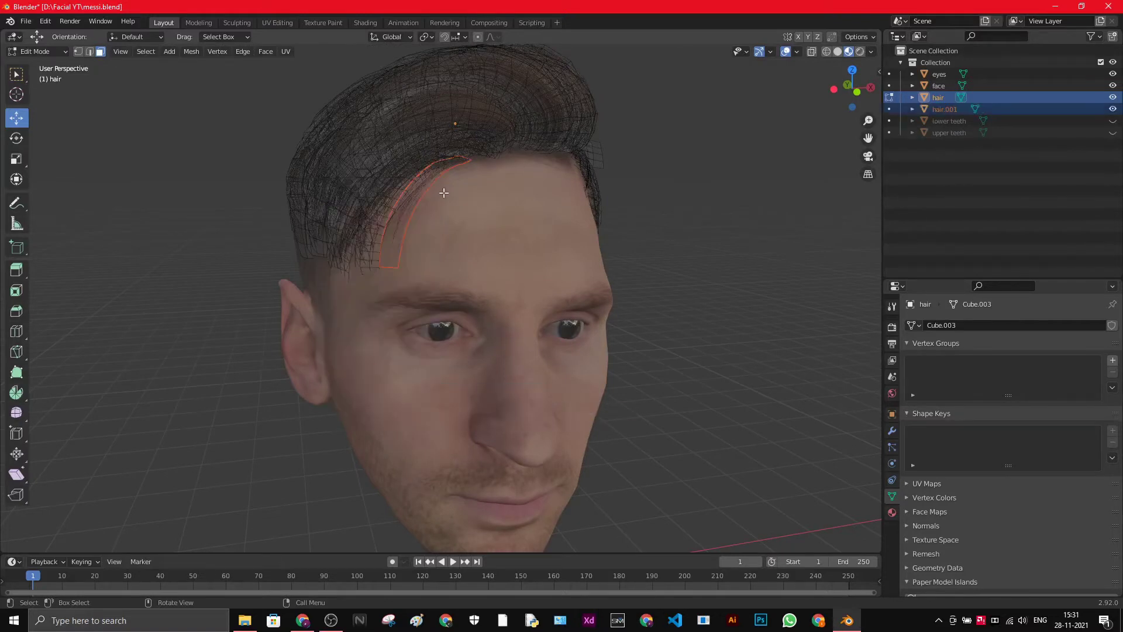
# - Compare the separated strand object hair.001 with the remaining hair object
pyautogui.moveTo(392, 251); pyautogui.dragTo(775, 132, button='middle')
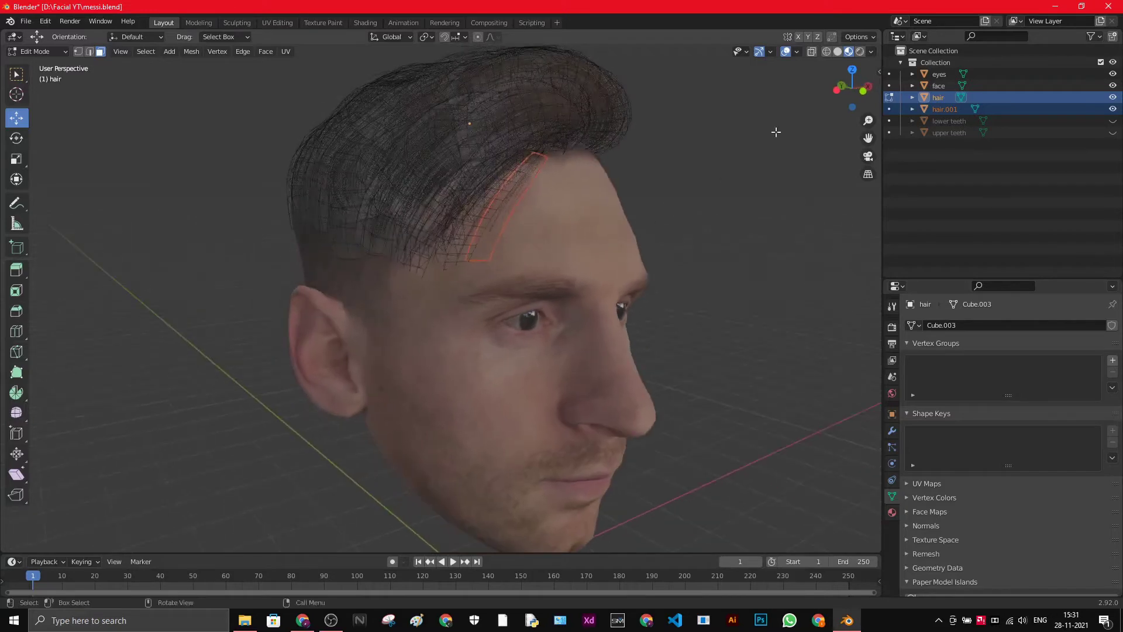
pyautogui.click(944, 110)
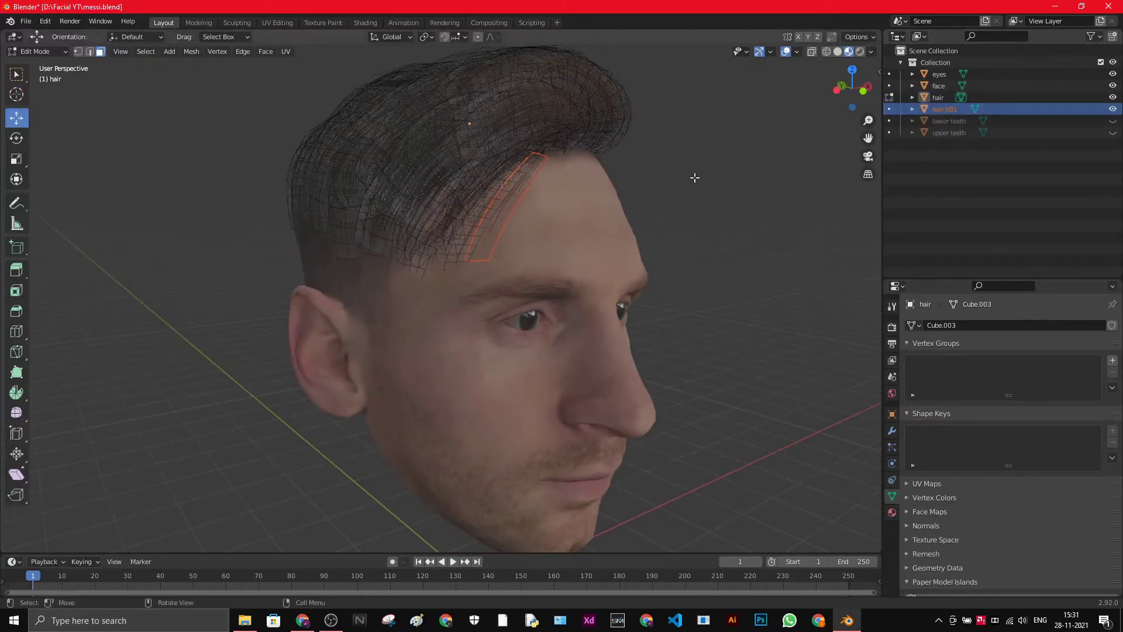
pyautogui.click(938, 97)
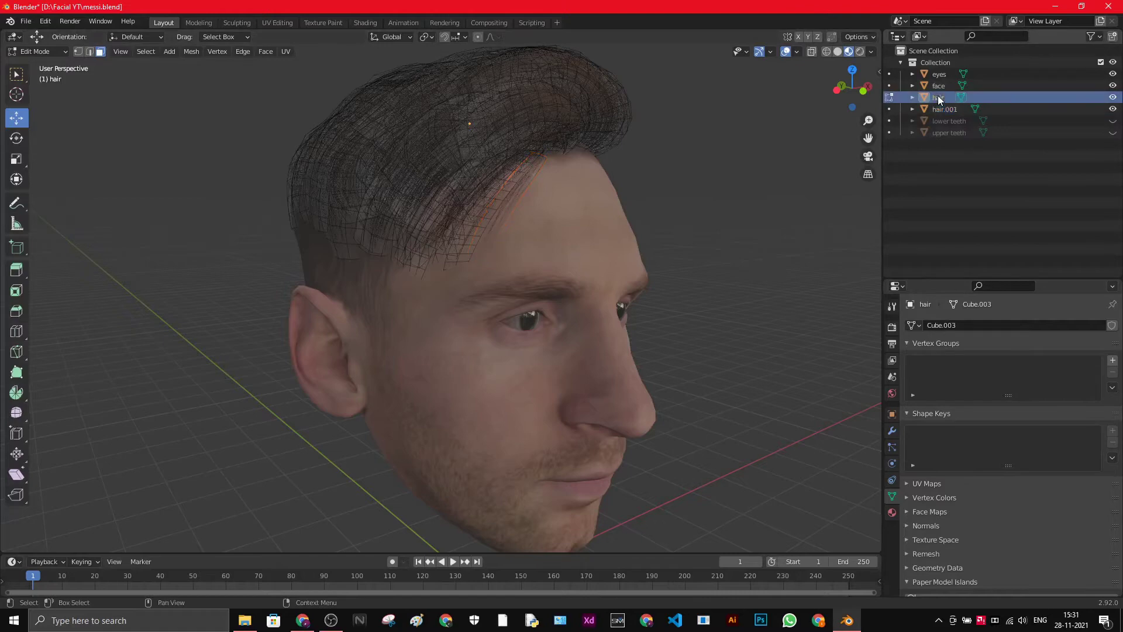
# - Select the full linked strand beside the one already split off at the front hairline, and separate it into its own object
pyautogui.moveTo(360, 74); pyautogui.dragTo(305, 73, button='middle')
pyautogui.moveTo(628, 241); pyautogui.dragTo(609, 216, button='middle')
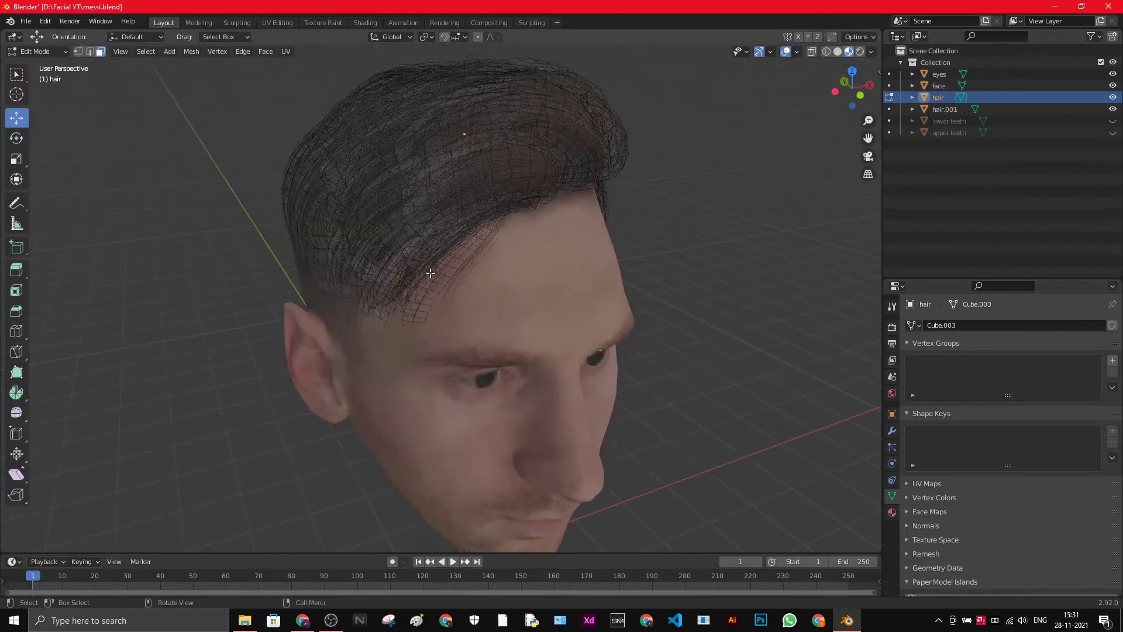
pyautogui.moveTo(431, 268); pyautogui.dragTo(515, 257, button='middle')
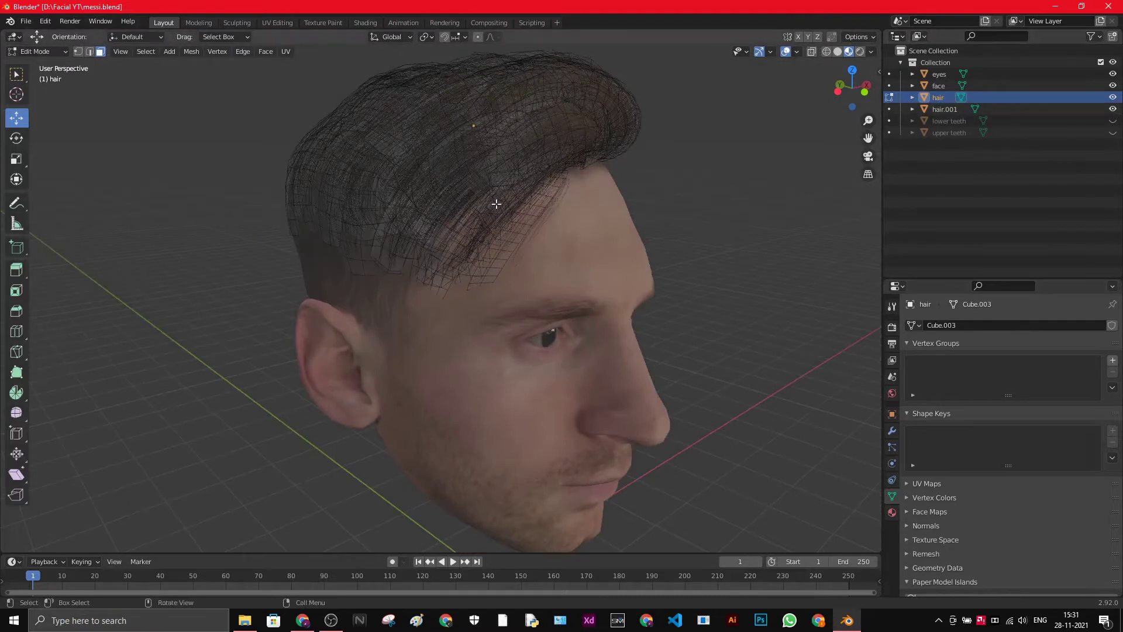
pyautogui.click(448, 280)
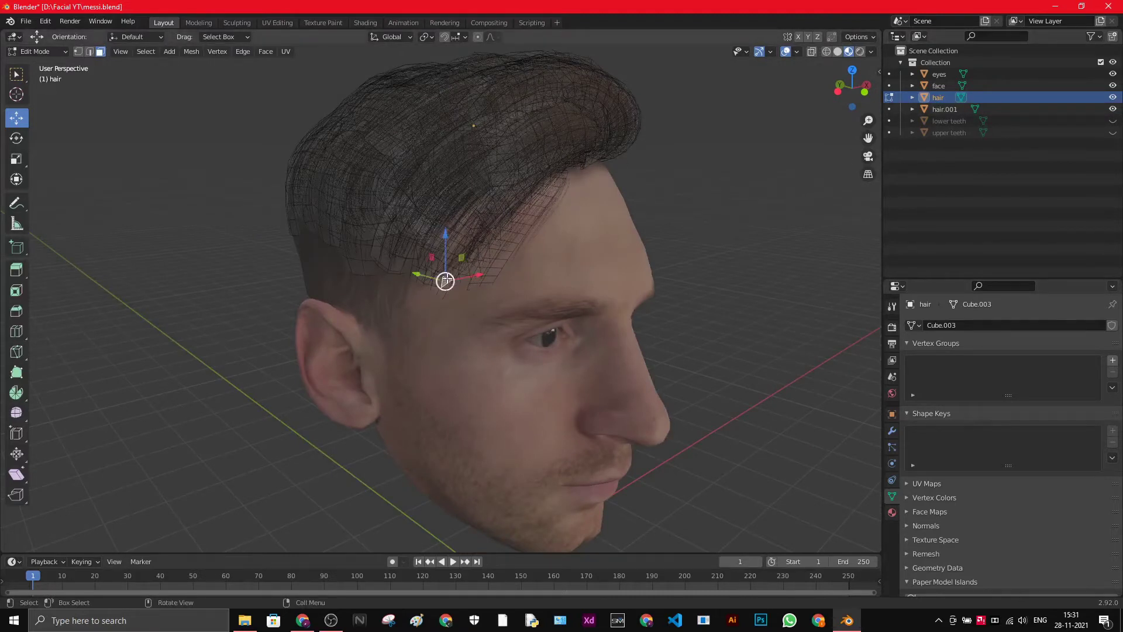
pyautogui.hotkey('ctrl', 'l')
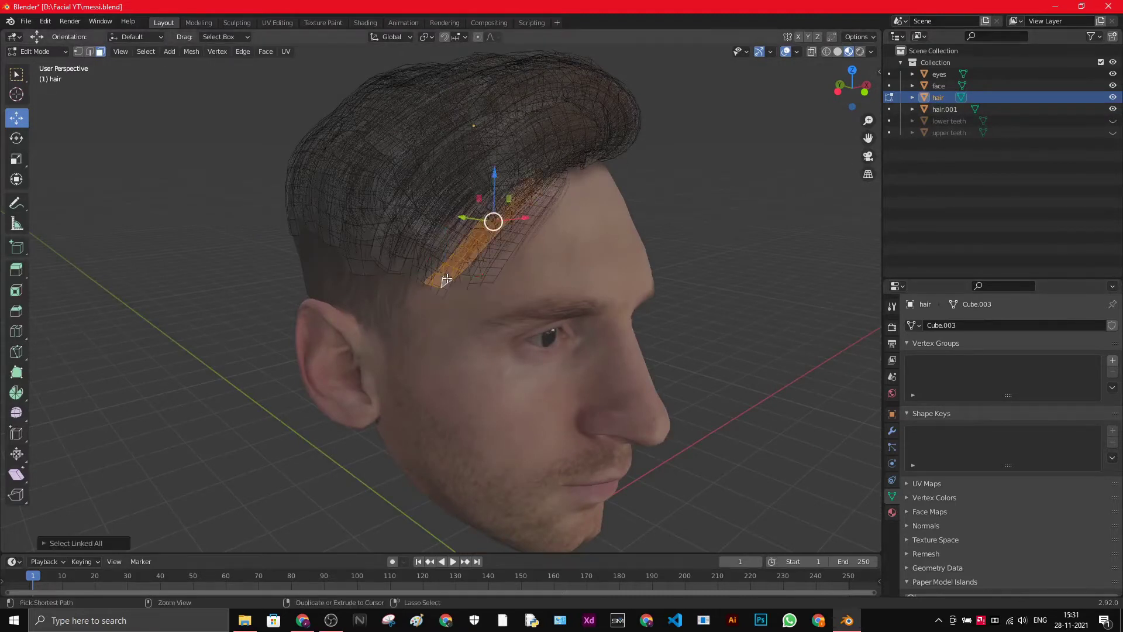
pyautogui.rightClick(452, 263)
pyautogui.moveTo(461, 259)
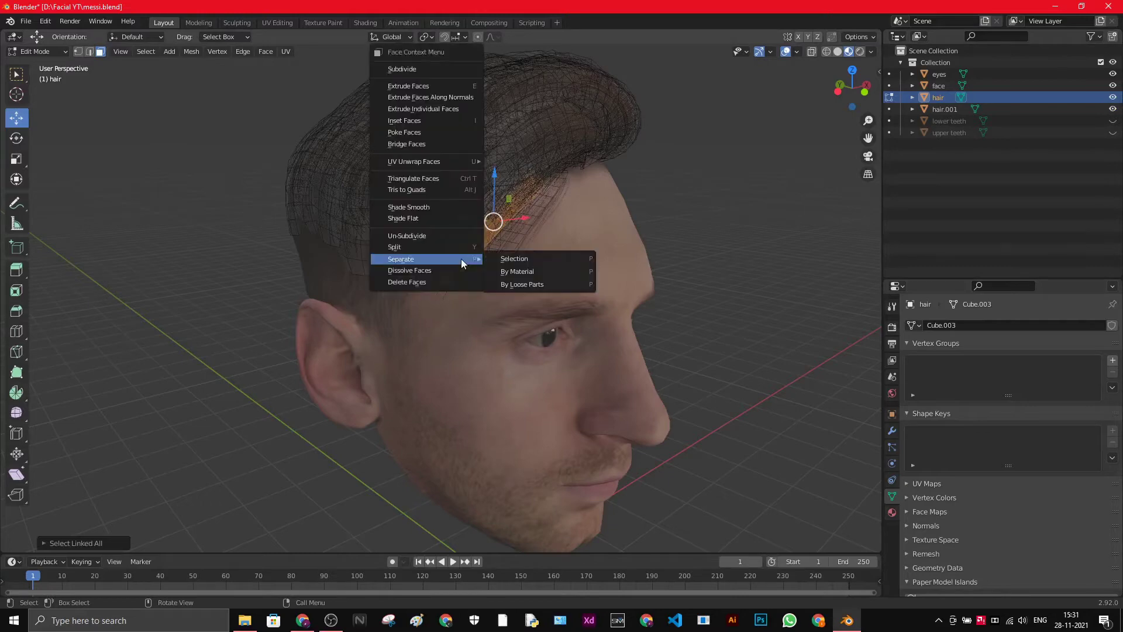
pyautogui.click(521, 255)
# - Examine the newly separated strand and the remaining fringe from several angles around the head
pyautogui.moveTo(559, 206); pyautogui.dragTo(426, 282, button='middle')
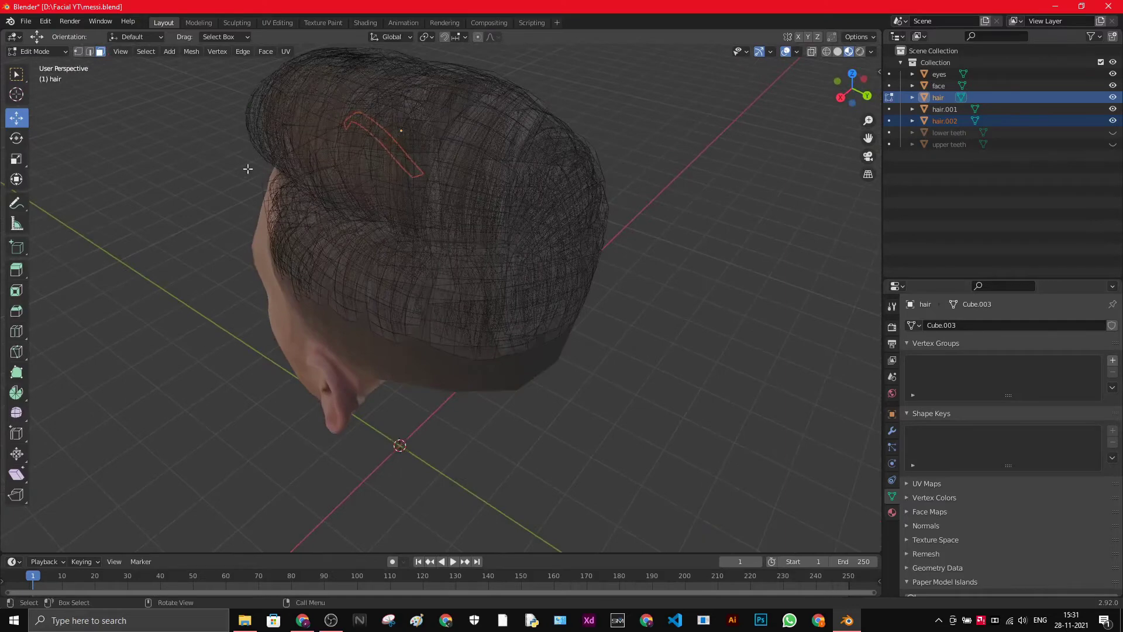
pyautogui.moveTo(393, 321); pyautogui.dragTo(502, 258, button='middle')
pyautogui.moveTo(534, 222); pyautogui.dragTo(527, 255, button='middle')
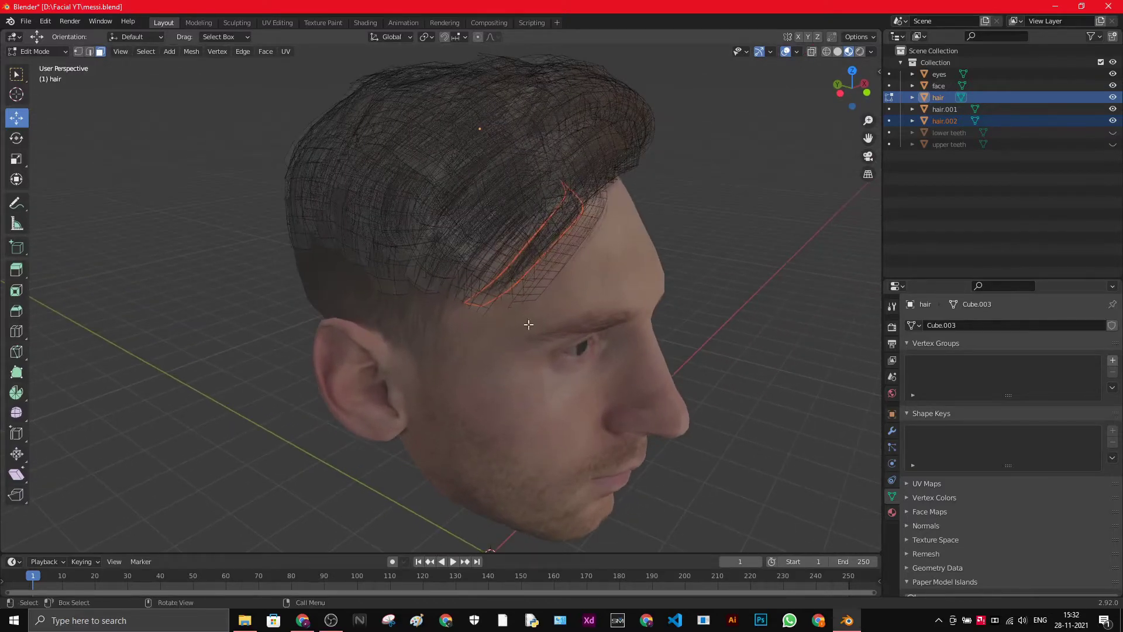
pyautogui.scroll(3, 557, 185)
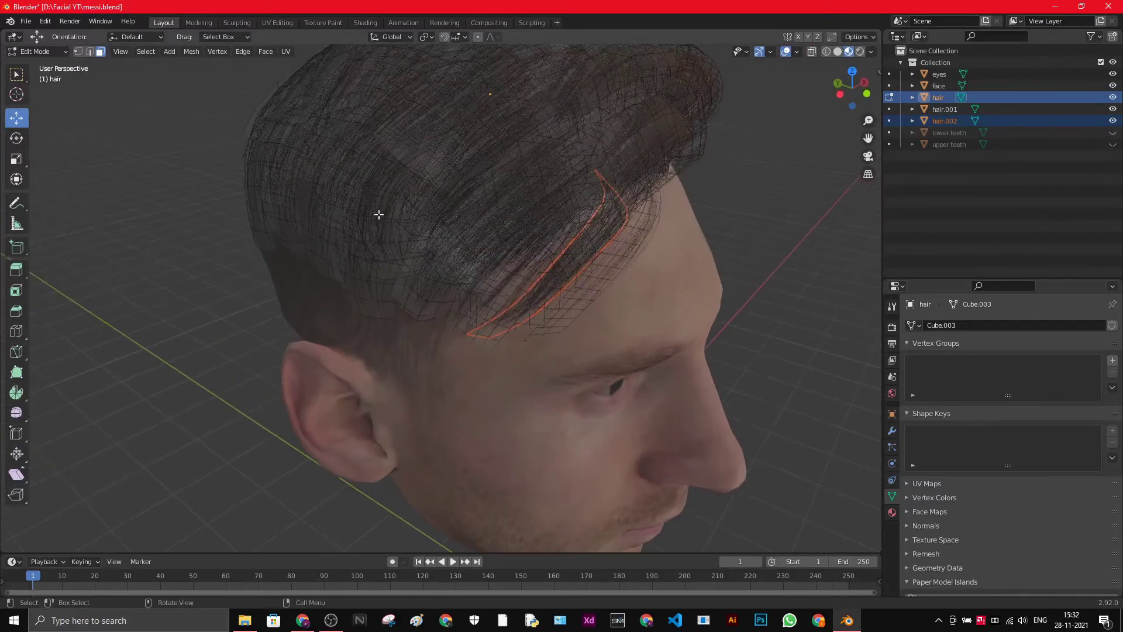
pyautogui.moveTo(598, 313); pyautogui.dragTo(479, 162, button='middle')
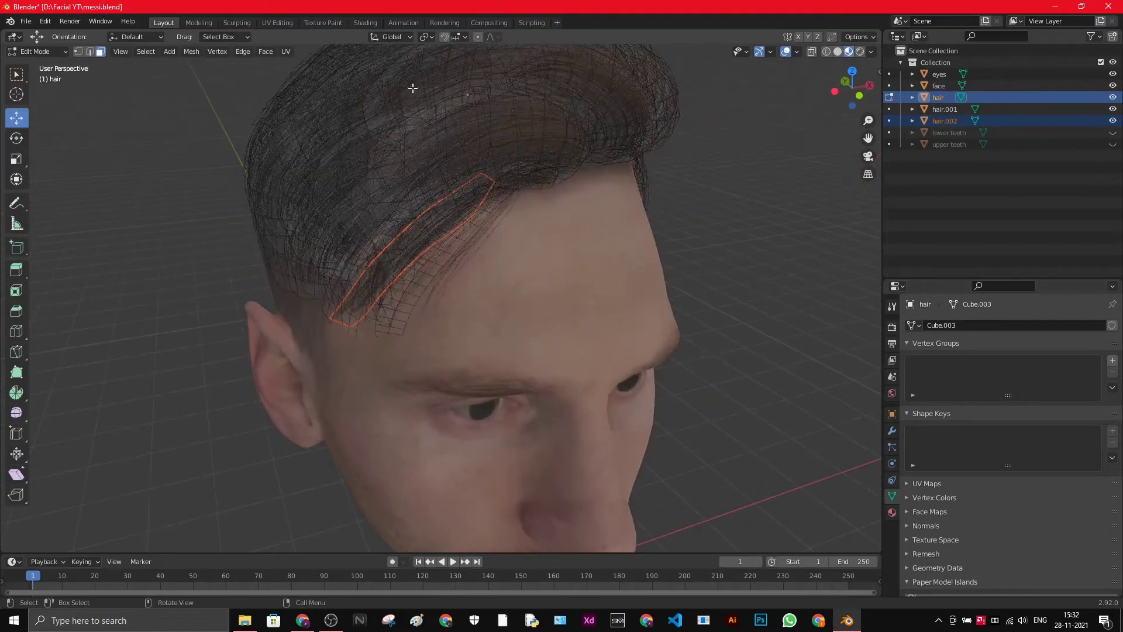
pyautogui.moveTo(439, 216); pyautogui.dragTo(483, 218, button='middle')
pyautogui.scroll(-3, 530, 215)
pyautogui.moveTo(574, 288); pyautogui.dragTo(514, 248, button='middle')
pyautogui.scroll(5, 521, 254)
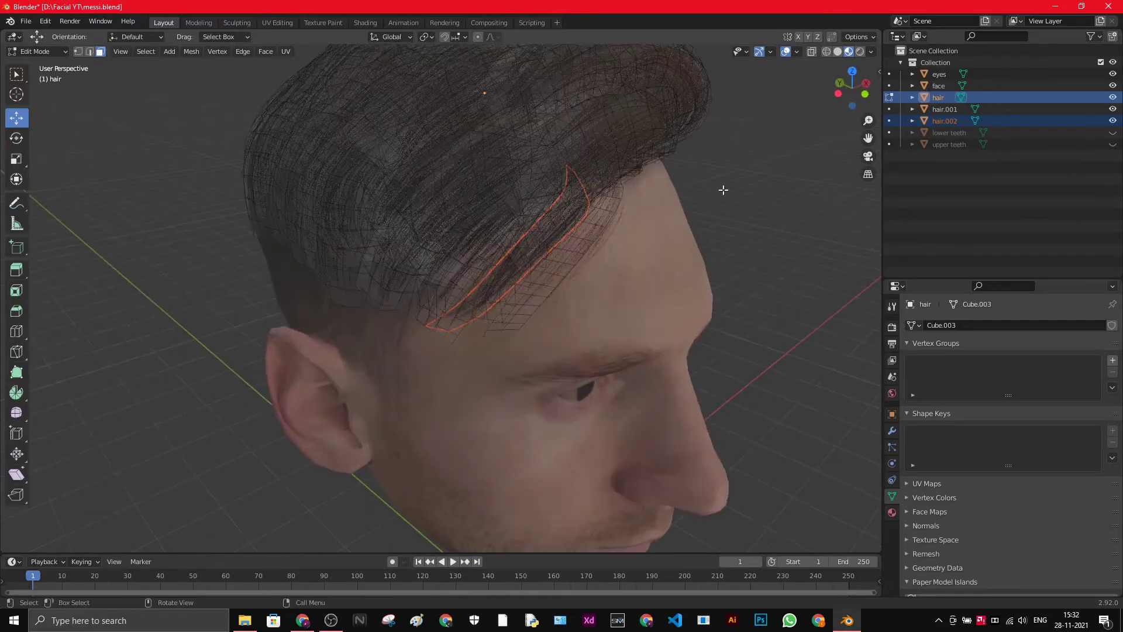
# - Hide hair.001 and hair.002, and separate the outermost remaining linked strand on the forehead into its own object
pyautogui.click(1112, 109)
pyautogui.click(1113, 120)
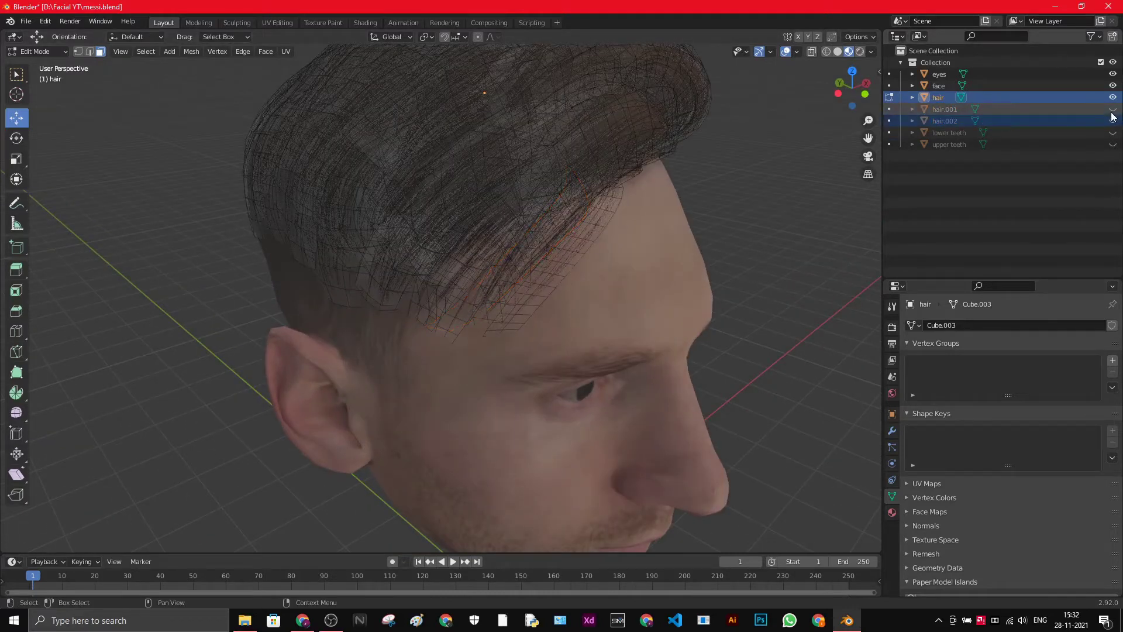
pyautogui.click(523, 287)
pyautogui.hotkey('ctrl', 'l')
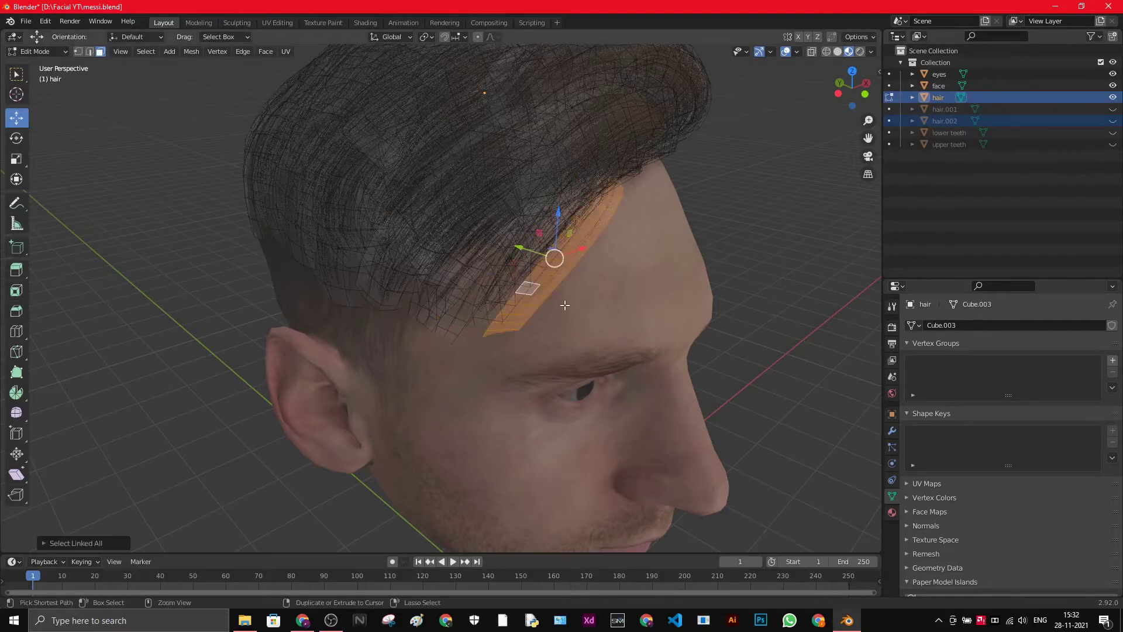
pyautogui.rightClick(536, 285)
pyautogui.moveTo(536, 285)
pyautogui.click(589, 285)
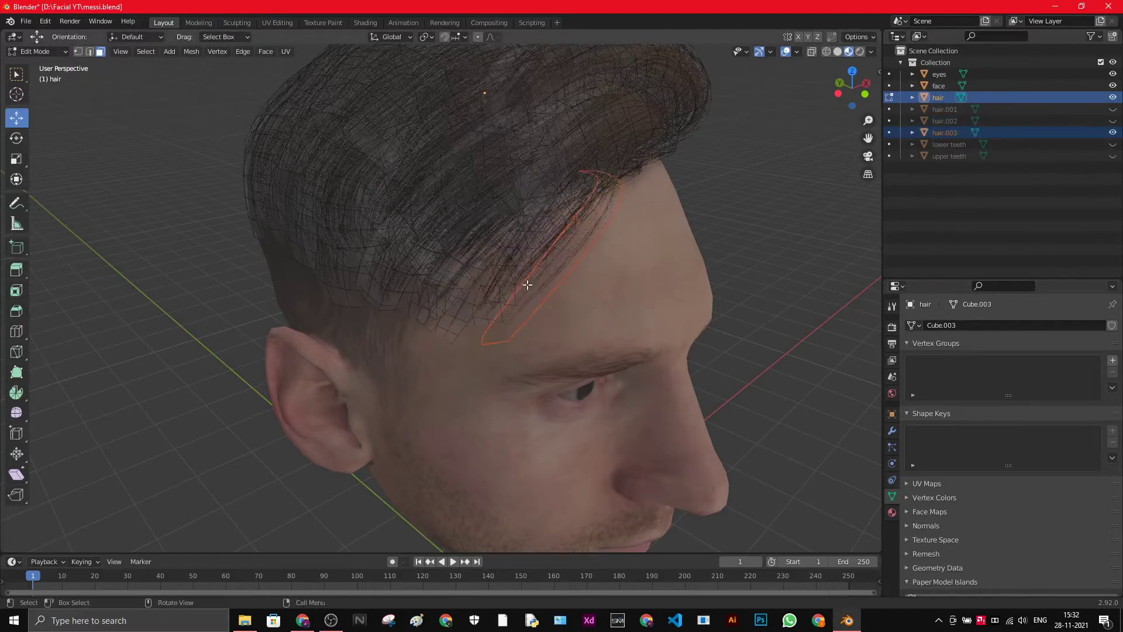
# - Separate the next two linked strands along the fringe toward the temple, each into its own object
pyautogui.click(514, 290)
pyautogui.hotkey('ctrl', 'l')
pyautogui.rightClick(514, 295)
pyautogui.click(556, 296)
pyautogui.click(475, 299)
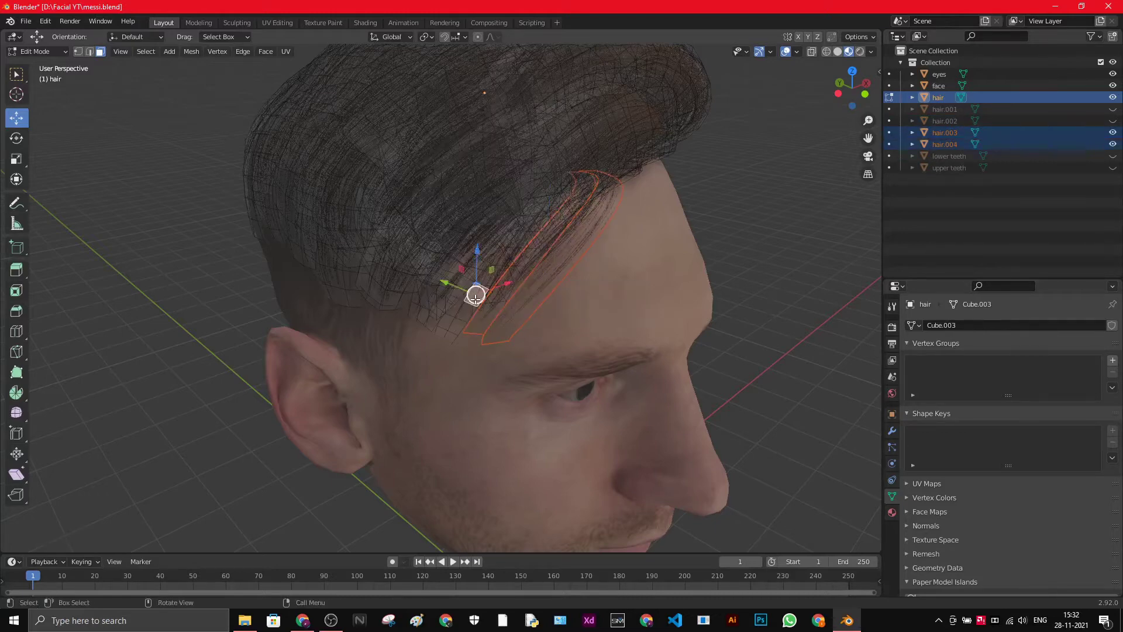
pyautogui.hotkey('ctrl', 'l')
pyautogui.rightClick(475, 300)
pyautogui.moveTo(475, 299)
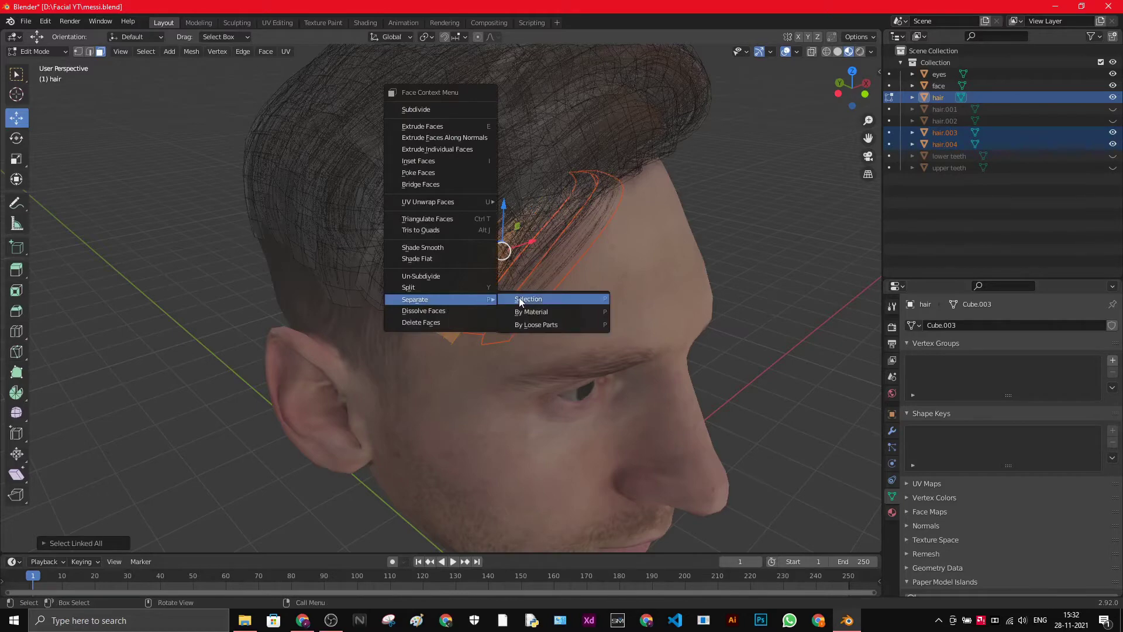
pyautogui.click(518, 298)
# - Separate the two linked strands still lying between the outlined strands in the middle of the fringe, each into its own object
pyautogui.click(515, 271)
pyautogui.hotkey('ctrl', 'l')
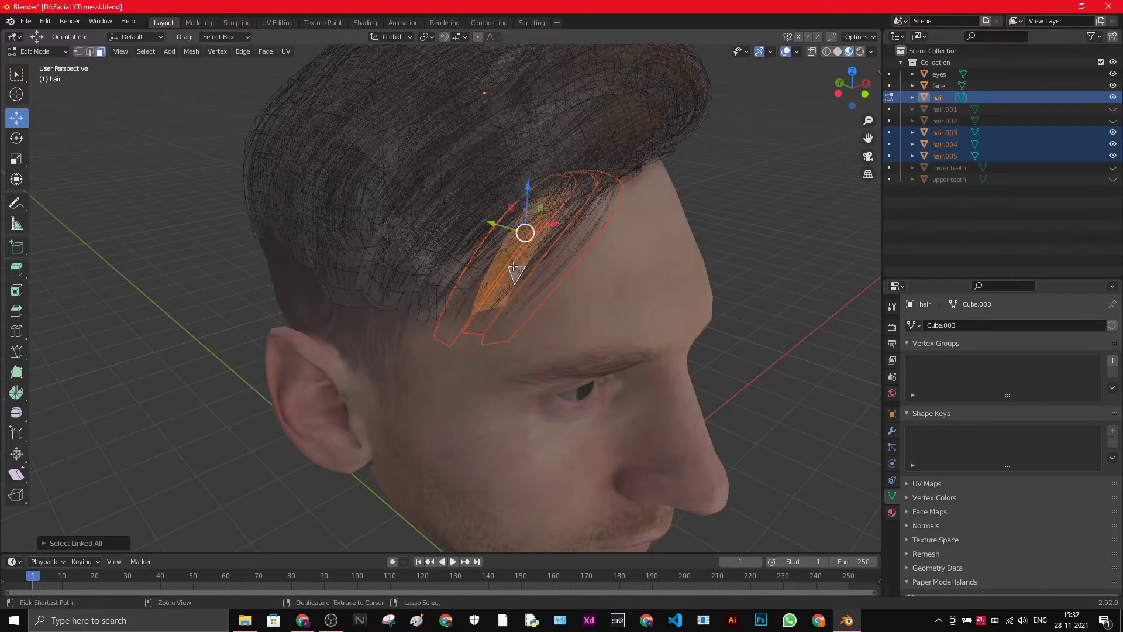
pyautogui.rightClick(514, 266)
pyautogui.moveTo(514, 266)
pyautogui.click(571, 264)
pyautogui.click(540, 250)
pyautogui.hotkey('ctrl', 'l')
pyautogui.rightClick(539, 248)
pyautogui.moveTo(539, 248)
pyautogui.click(609, 247)
# - Separate one more linked strand at the lower fringe and the strand nearest the temple, each into its own object
pyautogui.click(455, 289)
pyautogui.hotkey('ctrl', 'l')
pyautogui.rightClick(442, 300)
pyautogui.moveTo(442, 299)
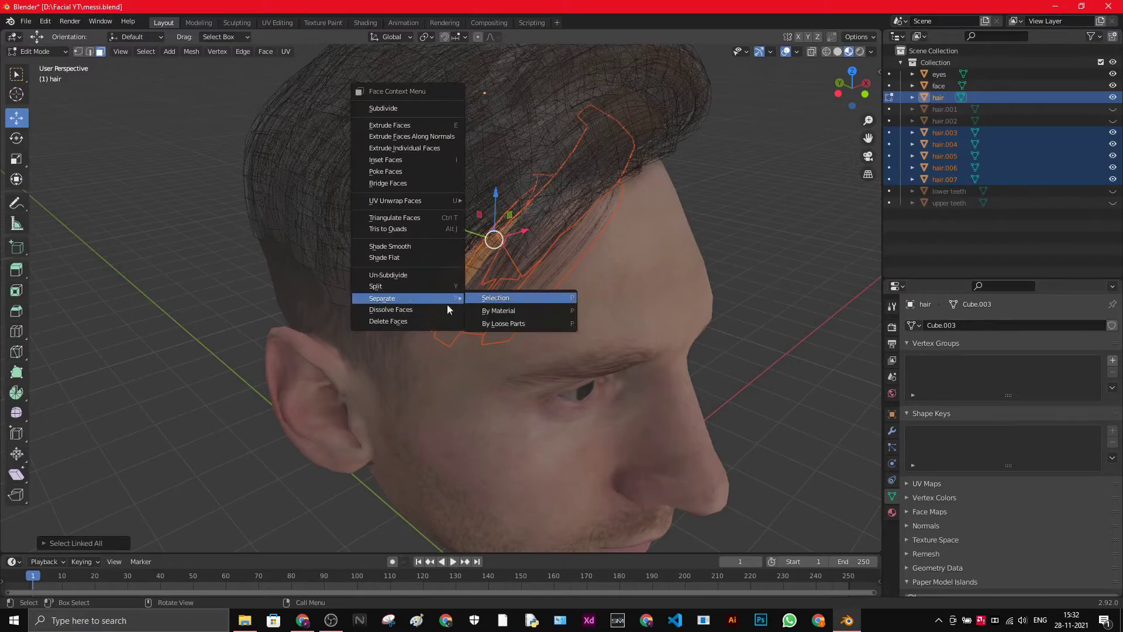
pyautogui.click(494, 299)
pyautogui.click(424, 292)
pyautogui.hotkey('ctrl', 'l')
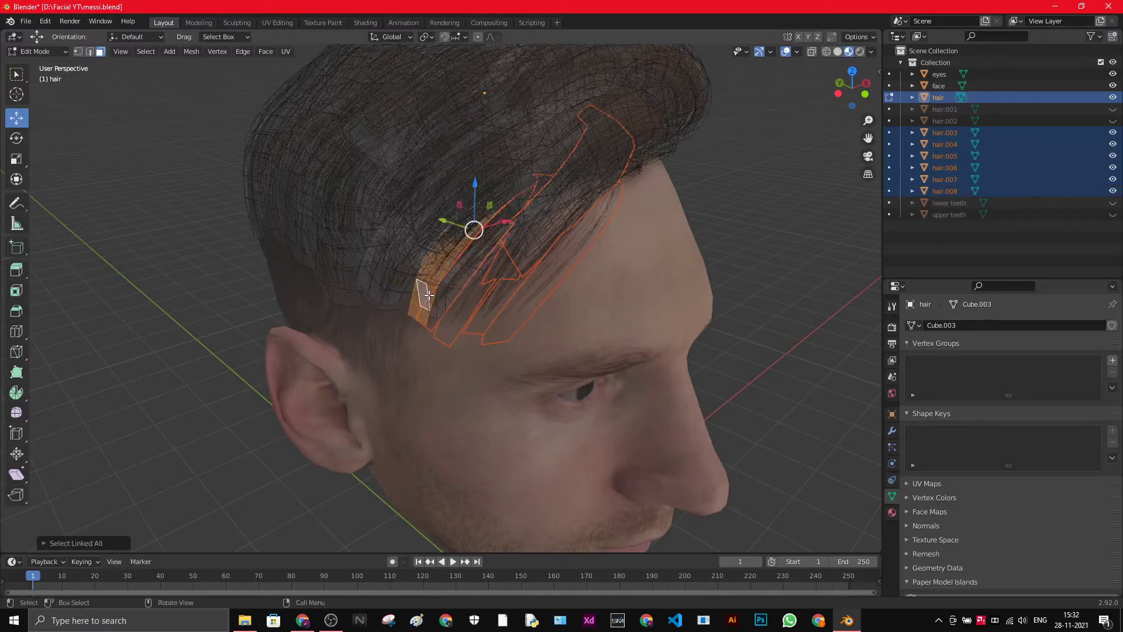
pyautogui.rightClick(429, 295)
pyautogui.moveTo(429, 295)
pyautogui.click(485, 293)
# - Separate the linked strand just inside the temple-side strand into its own object
pyautogui.click(446, 294)
pyautogui.hotkey('ctrl', 'l')
pyautogui.rightClick(447, 293)
pyautogui.moveTo(447, 294)
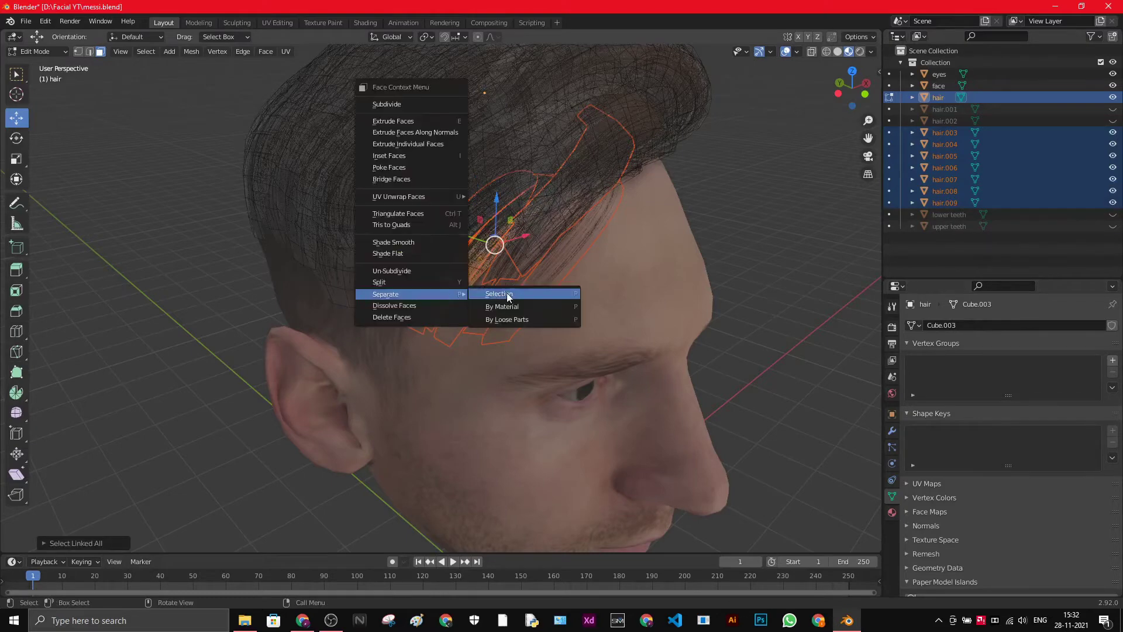
pyautogui.click(507, 295)
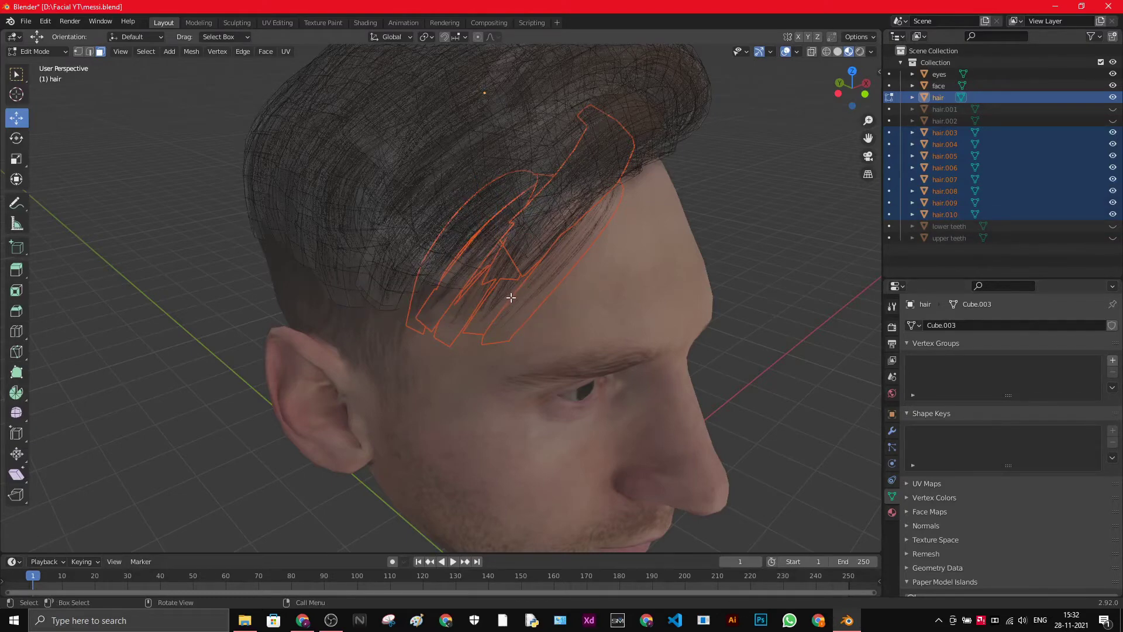
# - Separate the wide linked strand behind the lower fringe into its own object
pyautogui.moveTo(606, 291); pyautogui.dragTo(536, 298, button='middle')
pyautogui.scroll(2, 536, 297)
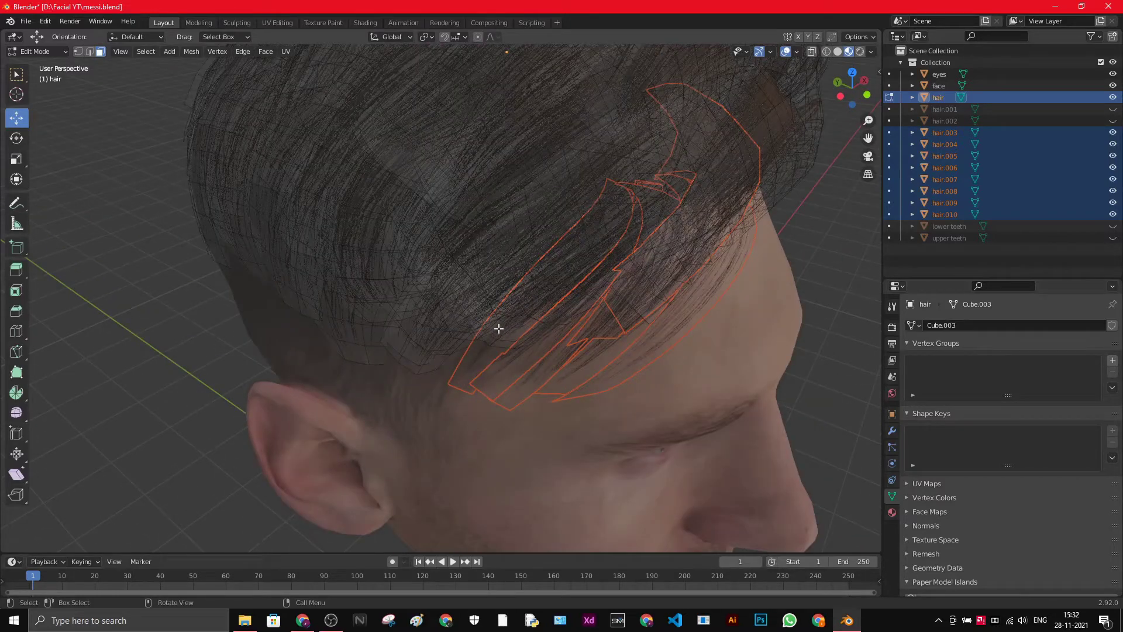
pyautogui.scroll(-3, 673, 342)
pyautogui.click(471, 320)
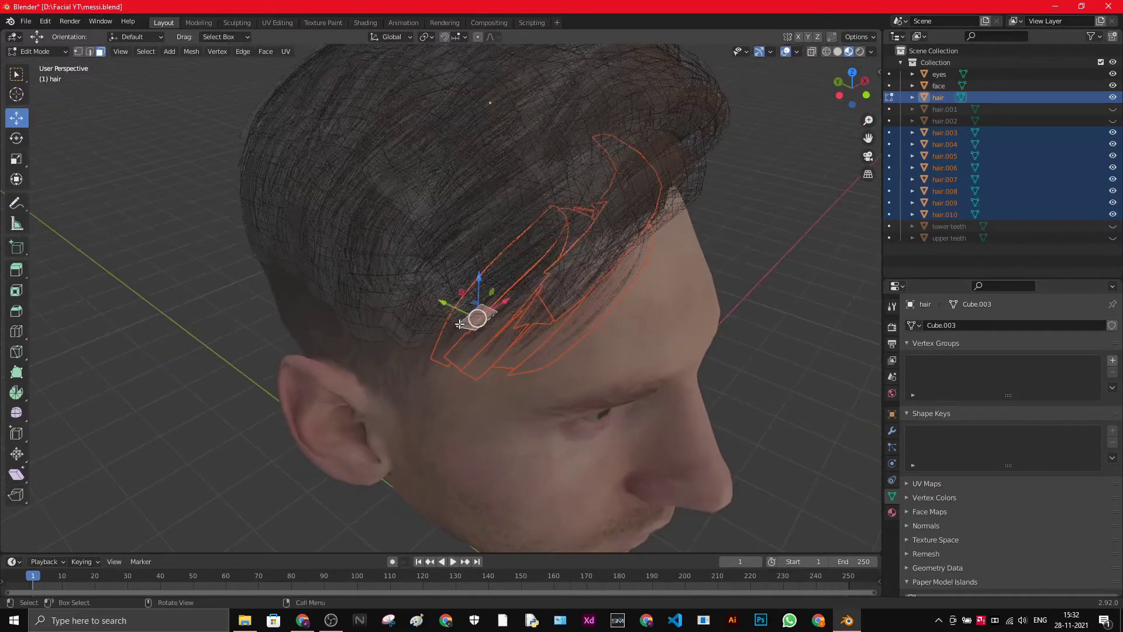
pyautogui.press('l')
pyautogui.rightClick(460, 322)
pyautogui.moveTo(504, 322)
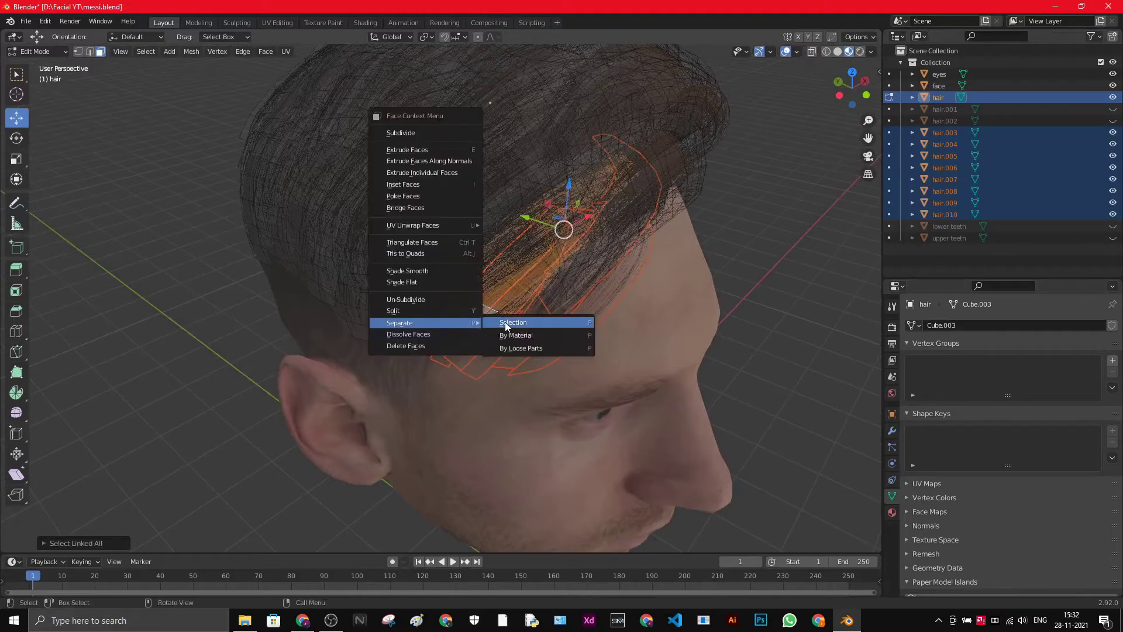
pyautogui.click(552, 321)
# - Return to Object Mode, clear the strand selection and hide the main hair object
pyautogui.moveTo(563, 355); pyautogui.dragTo(497, 281, button='middle')
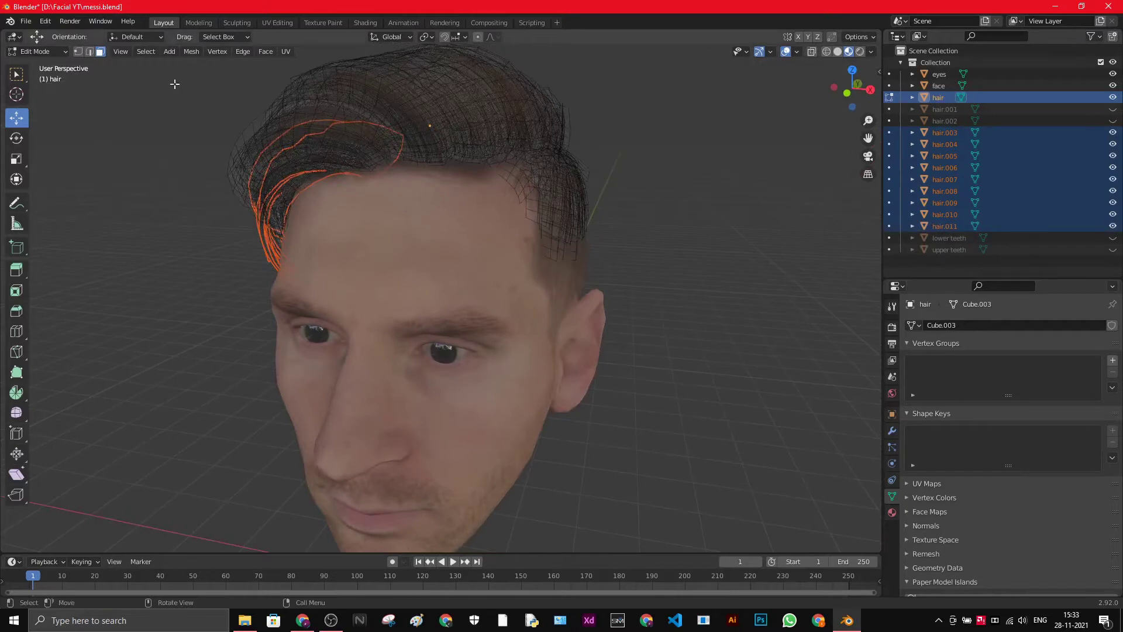
pyautogui.click(44, 51)
pyautogui.click(55, 65)
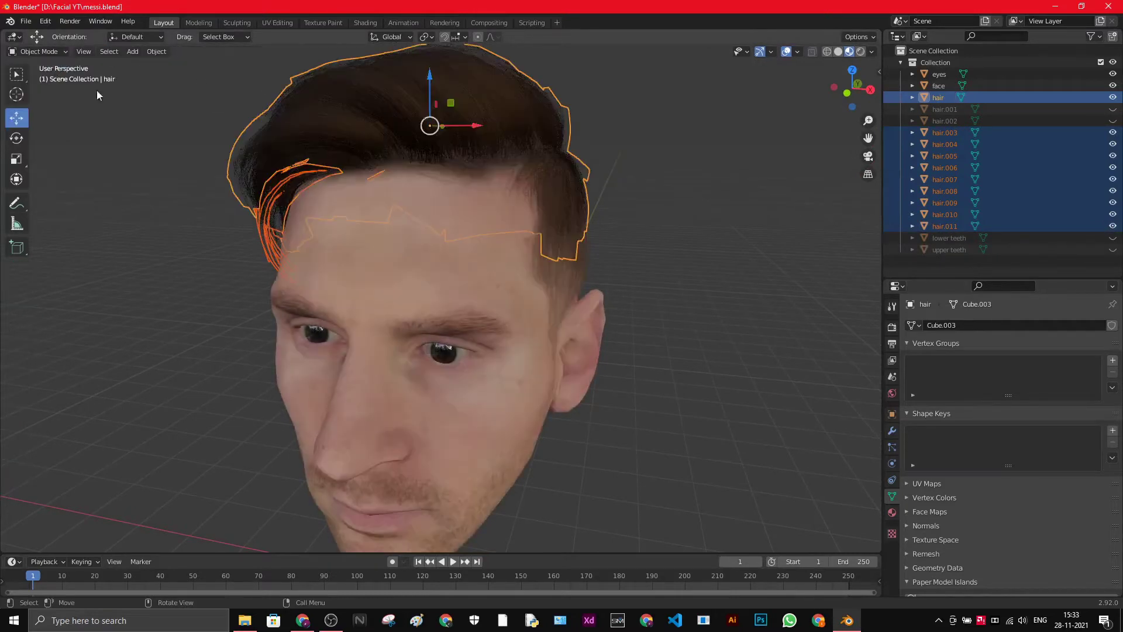
pyautogui.click(726, 223)
pyautogui.moveTo(727, 222); pyautogui.dragTo(647, 305, button='middle')
pyautogui.click(507, 115)
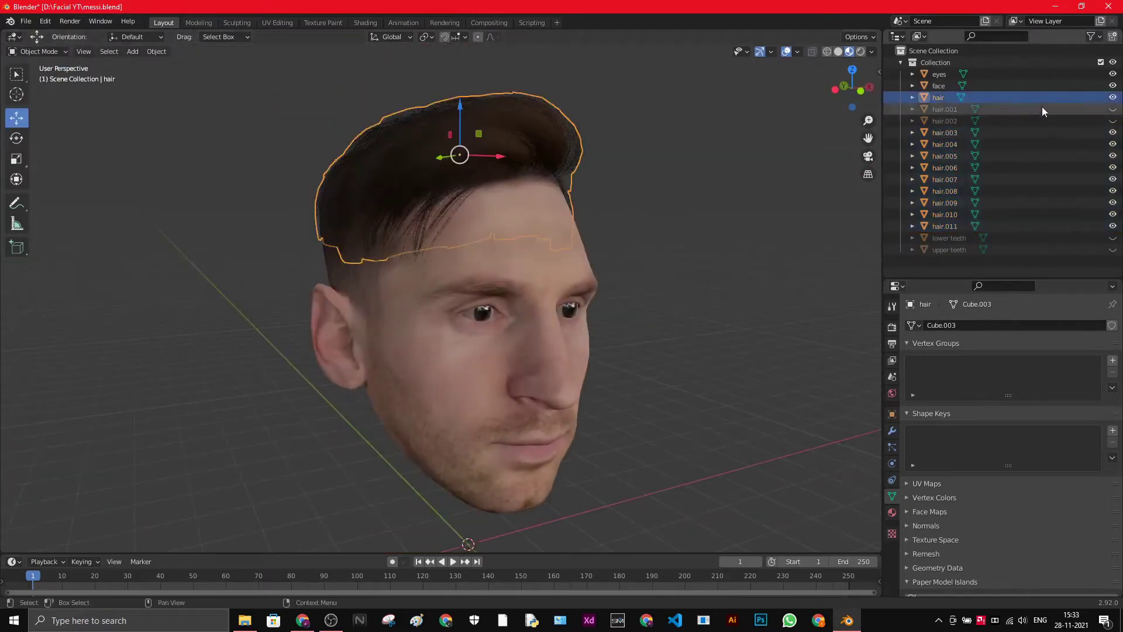
pyautogui.click(1113, 98)
# - Inspect the separated strands against the scalp from several angles, selecting hair.011 to check its extent
pyautogui.moveTo(656, 202); pyautogui.dragTo(661, 262, button='middle')
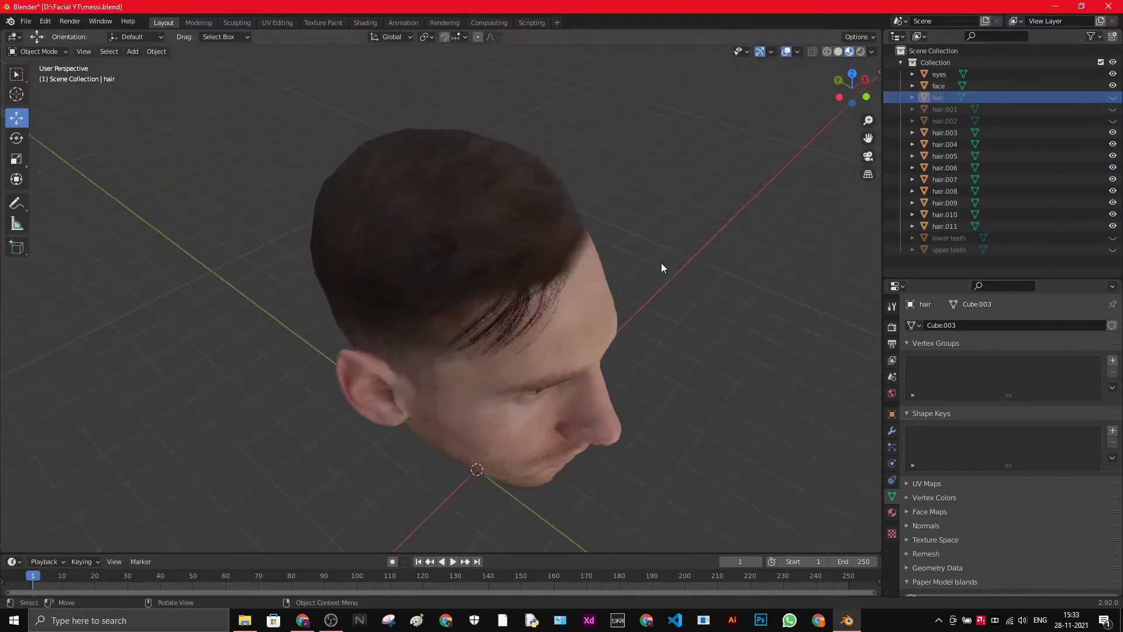
pyautogui.scroll(5, 594, 322)
pyautogui.click(643, 358)
pyautogui.click(655, 366)
pyautogui.click(686, 386)
pyautogui.click(591, 359)
pyautogui.click(641, 377)
pyautogui.moveTo(641, 374); pyautogui.dragTo(594, 345, button='middle')
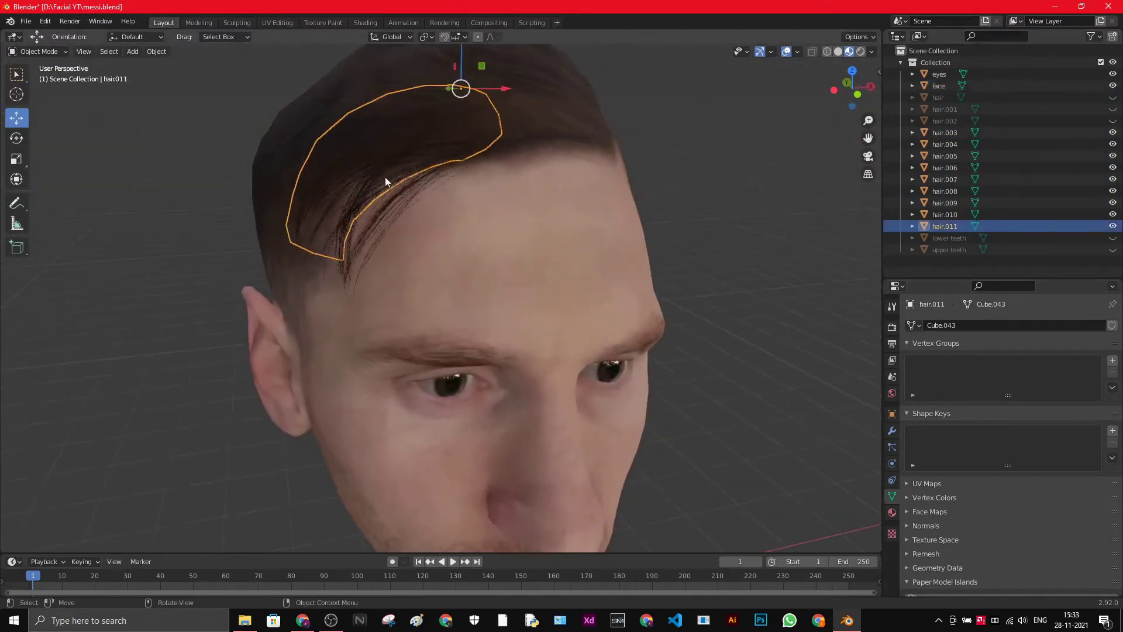
pyautogui.moveTo(459, 91)
pyautogui.mouseDown()
pyautogui.moveTo(466, 27)
pyautogui.moveTo(447, 138)
pyautogui.moveTo(456, 111)
pyautogui.mouseUp()
pyautogui.click(763, 384)
pyautogui.scroll(-4, 749, 383)
pyautogui.scroll(4, 406, 229)
pyautogui.moveTo(406, 229); pyautogui.dragTo(600, 256, button='middle')
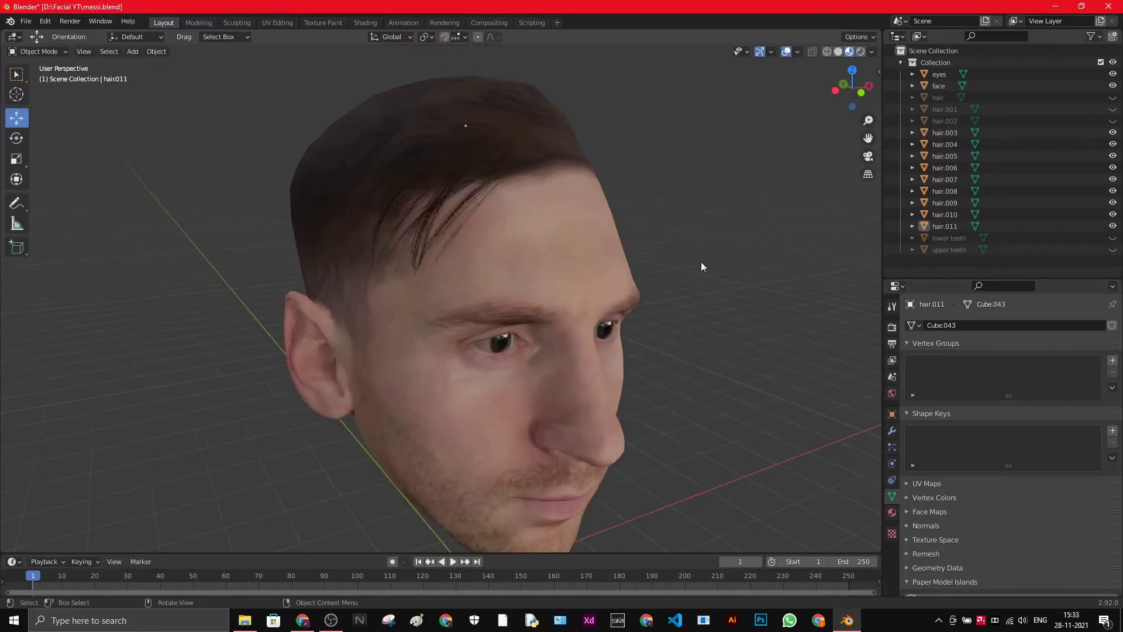
# - Show hair.001, hair.002 and the main hair object again
pyautogui.click(1114, 109)
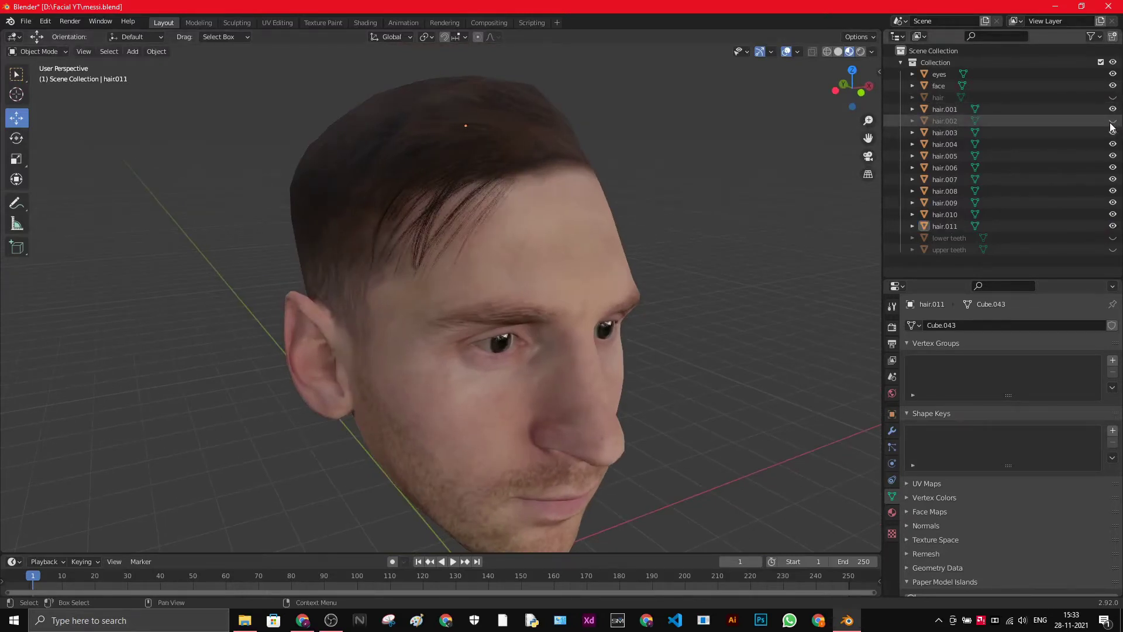
pyautogui.click(1113, 121)
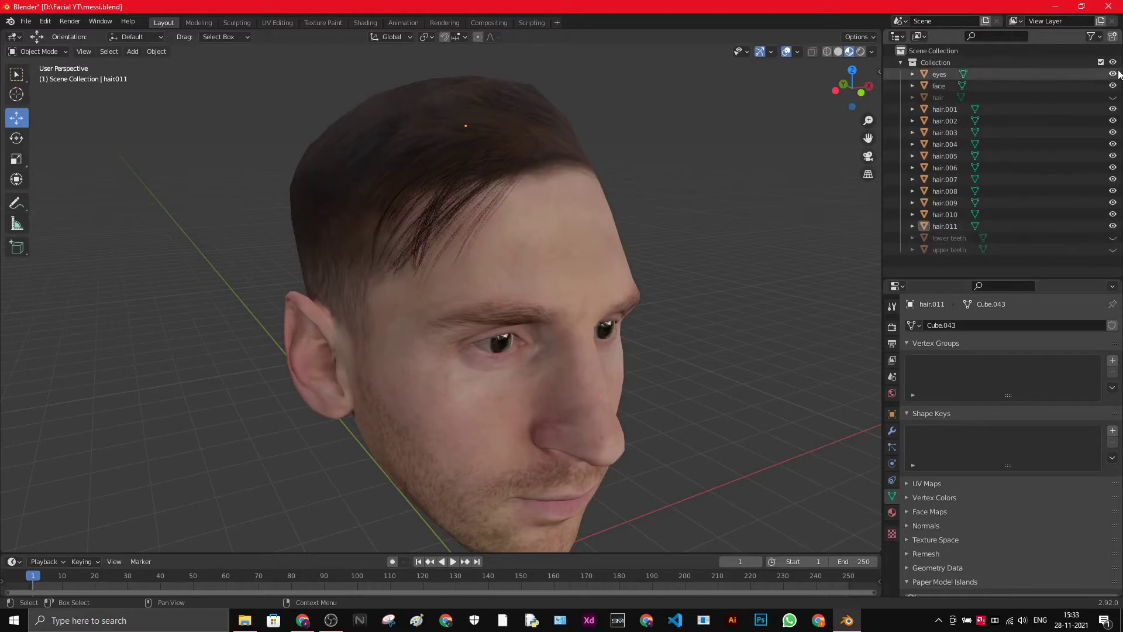
pyautogui.click(1113, 97)
pyautogui.scroll(5, 704, 193)
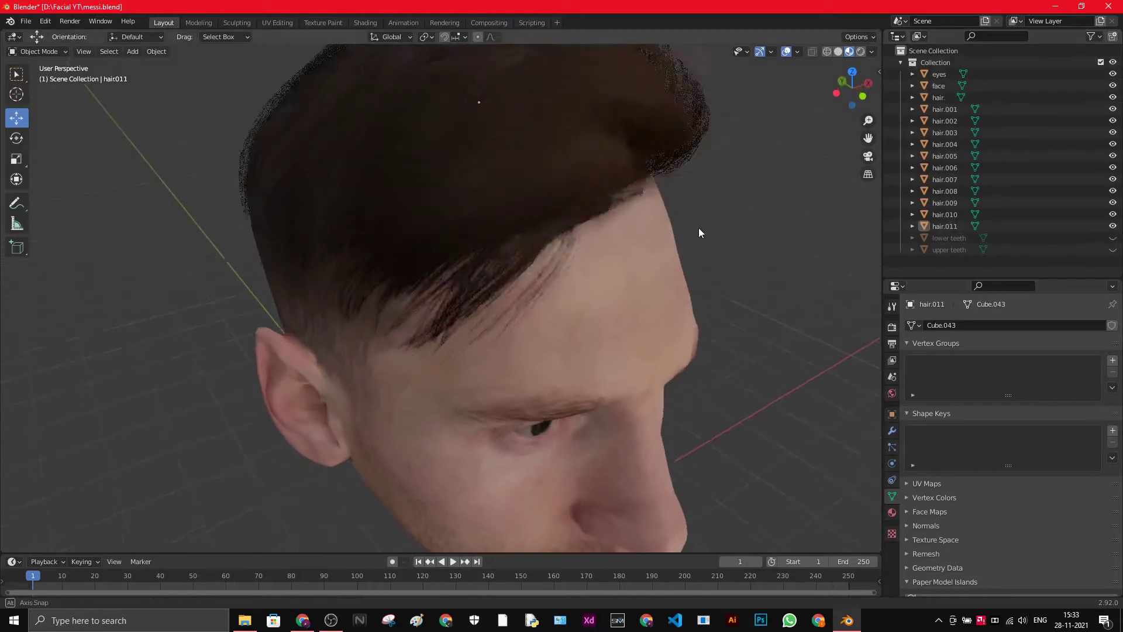
# - Hide the main hair object and the strand objects hair.002 through hair.011
pyautogui.click(500, 149)
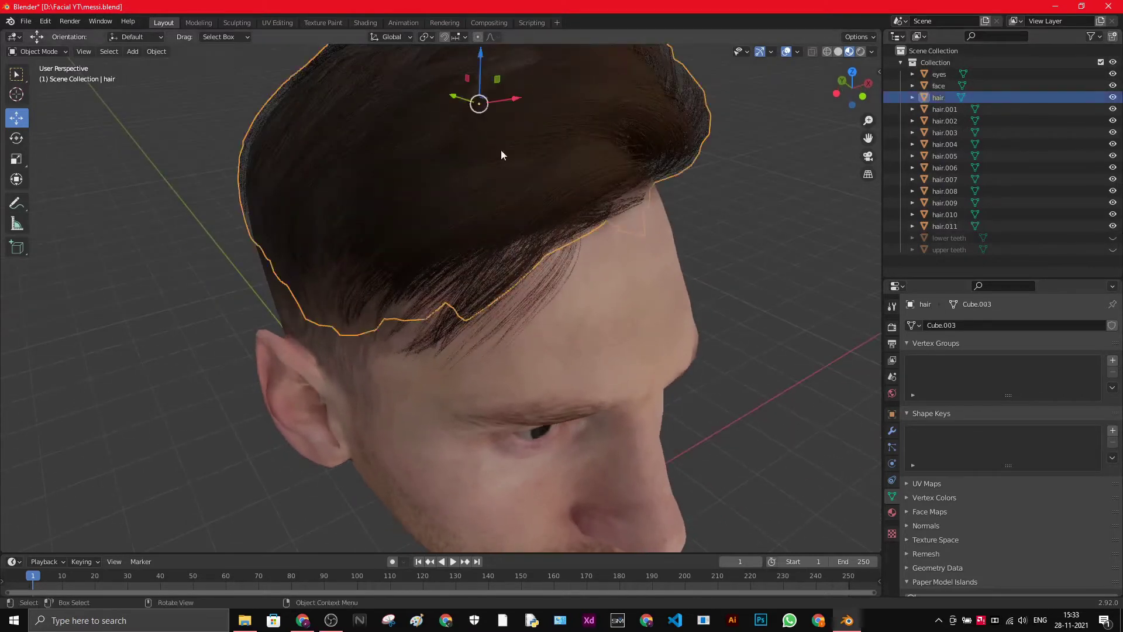
pyautogui.click(1114, 97)
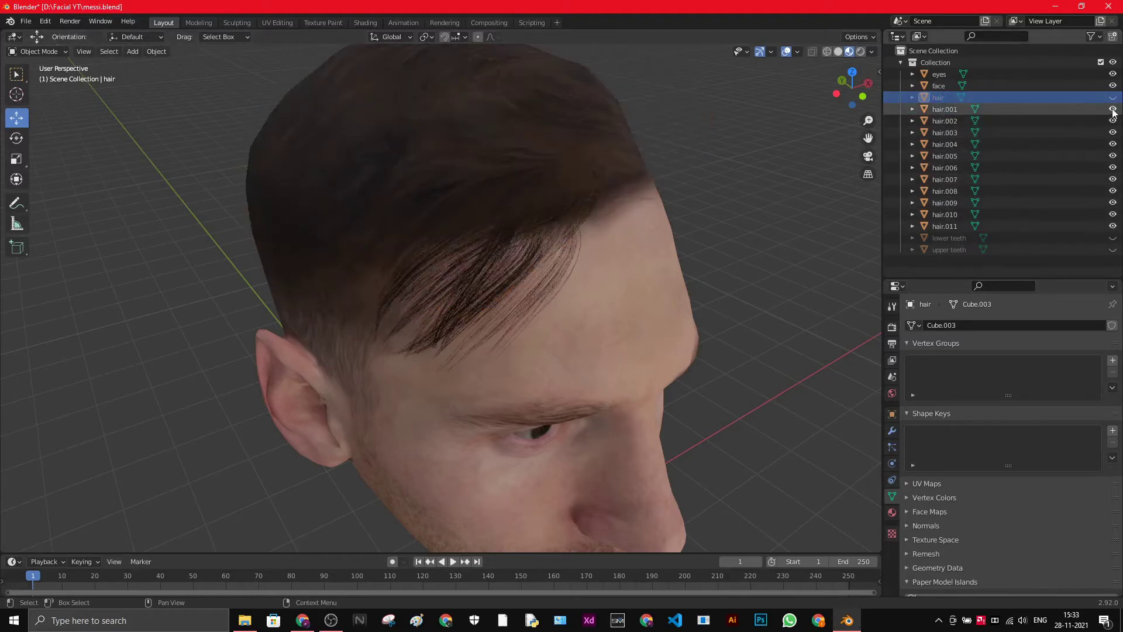
pyautogui.moveTo(1113, 121); pyautogui.dragTo(1115, 228)
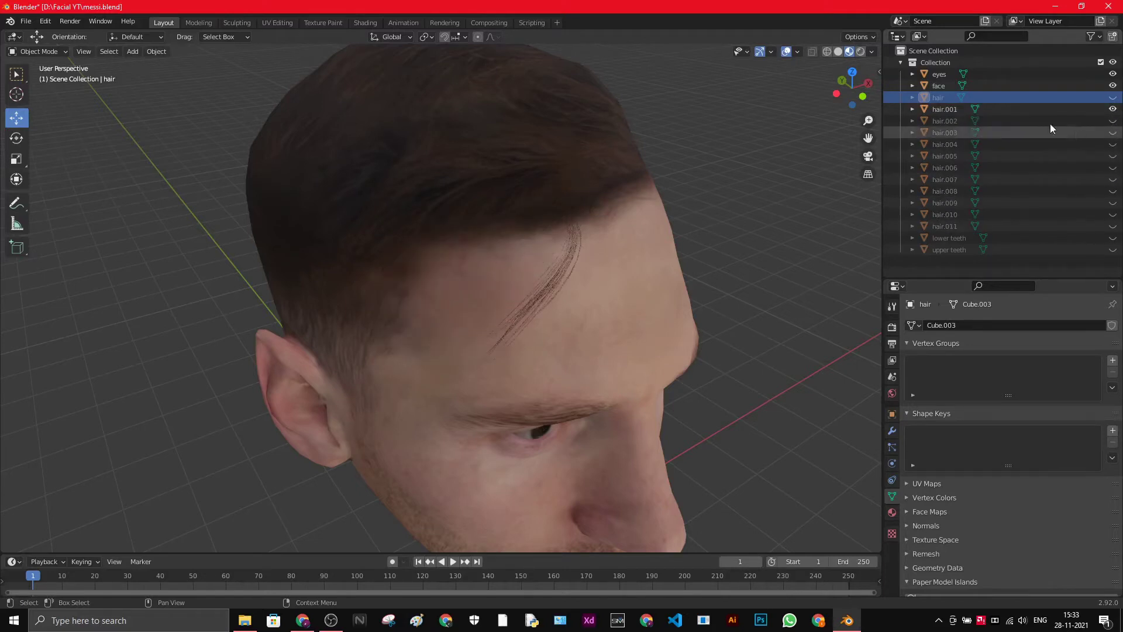
# - Examine the single strand hair.001 on the forehead from the front and up close, selecting it to check its outline
pyautogui.click(942, 110)
pyautogui.moveTo(509, 349); pyautogui.dragTo(467, 247, button='middle')
pyautogui.scroll(-3, 483, 258)
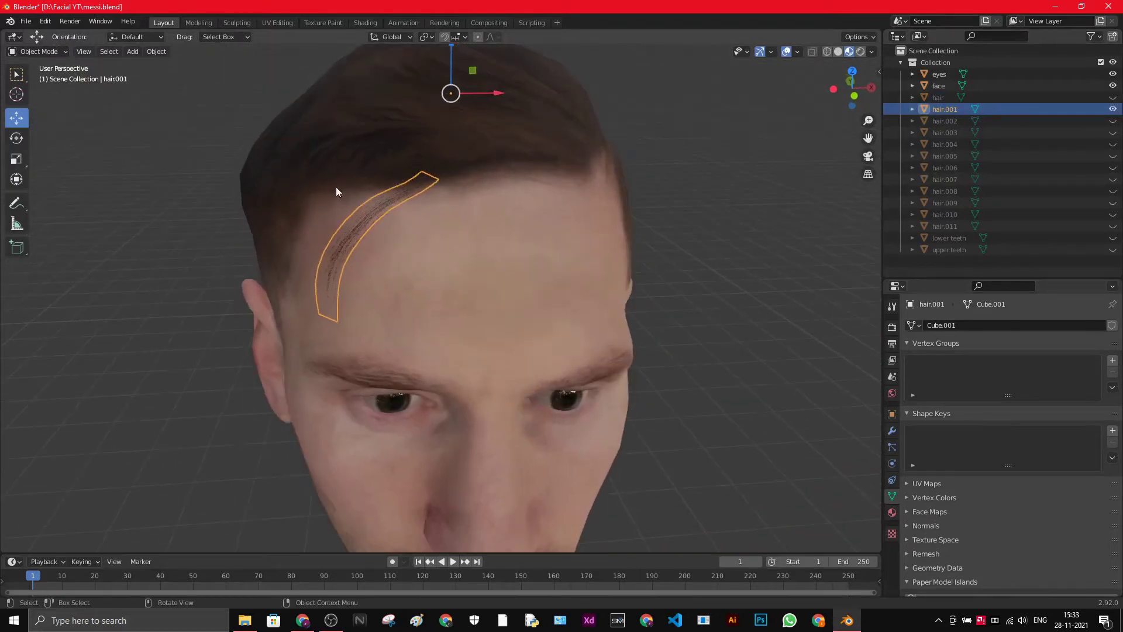
pyautogui.scroll(2, 336, 191)
pyautogui.scroll(-4, 493, 309)
pyautogui.moveTo(492, 309); pyautogui.dragTo(518, 269, button='middle')
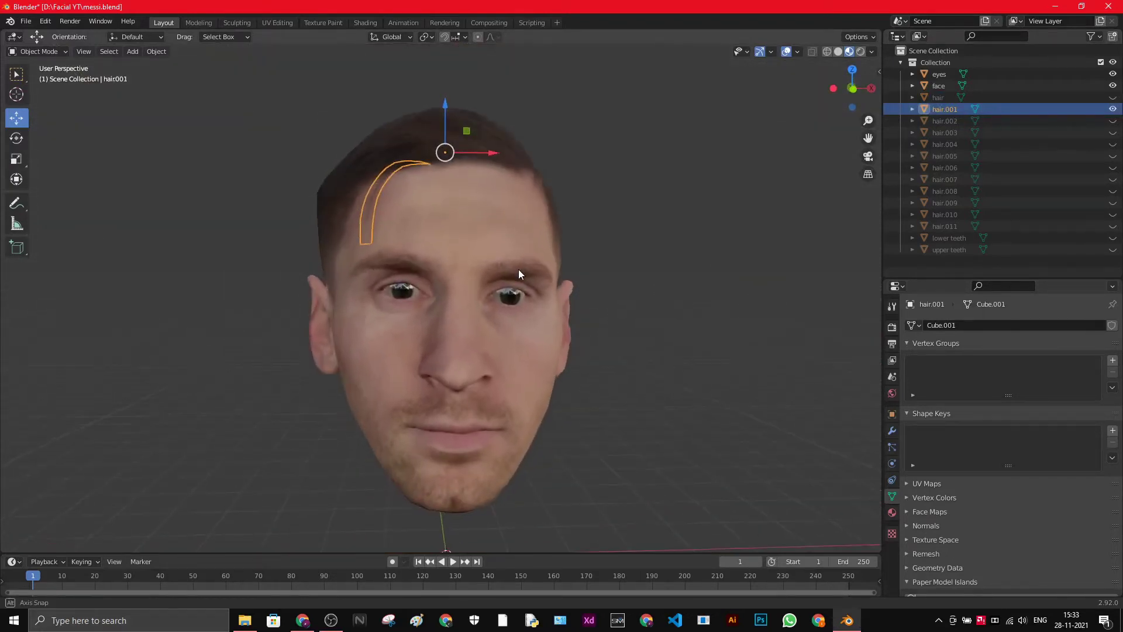
pyautogui.click(686, 307)
pyautogui.scroll(1, 375, 174)
pyautogui.moveTo(376, 174)
pyautogui.mouseDown(button='middle')
pyautogui.moveTo(401, 199)
pyautogui.moveTo(475, 197)
pyautogui.moveTo(379, 199)
pyautogui.moveTo(377, 182)
pyautogui.mouseUp(button='middle')
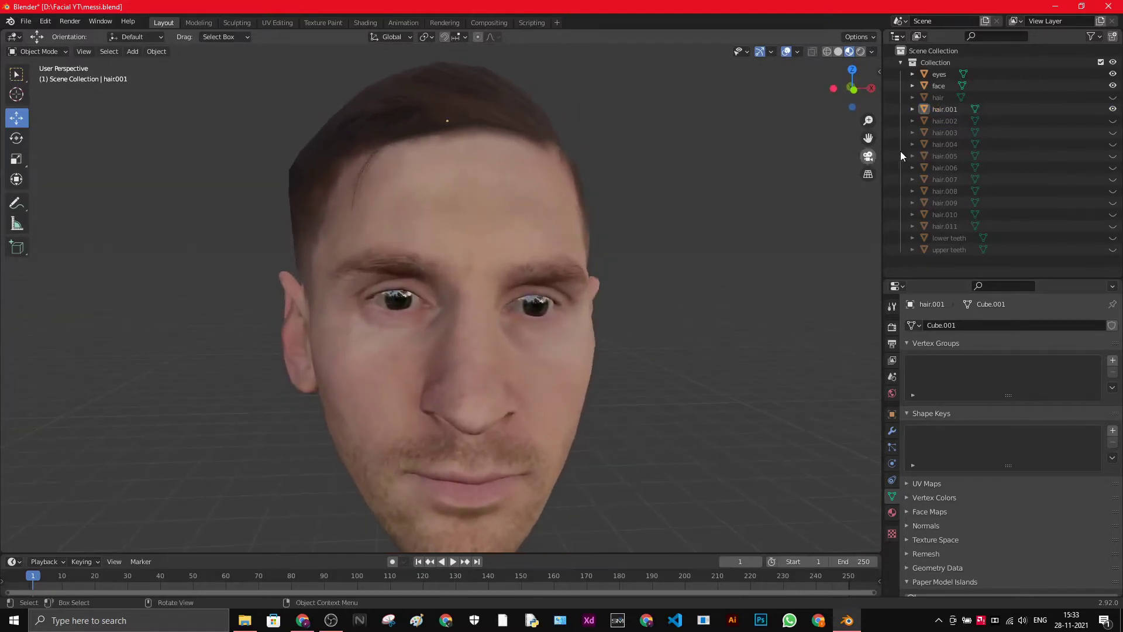
pyautogui.moveTo(868, 137); pyautogui.dragTo(941, 219)
pyautogui.scroll(1, 455, 260)
pyautogui.moveTo(455, 260); pyautogui.dragTo(452, 258, button='middle')
pyautogui.scroll(-1, 440, 268)
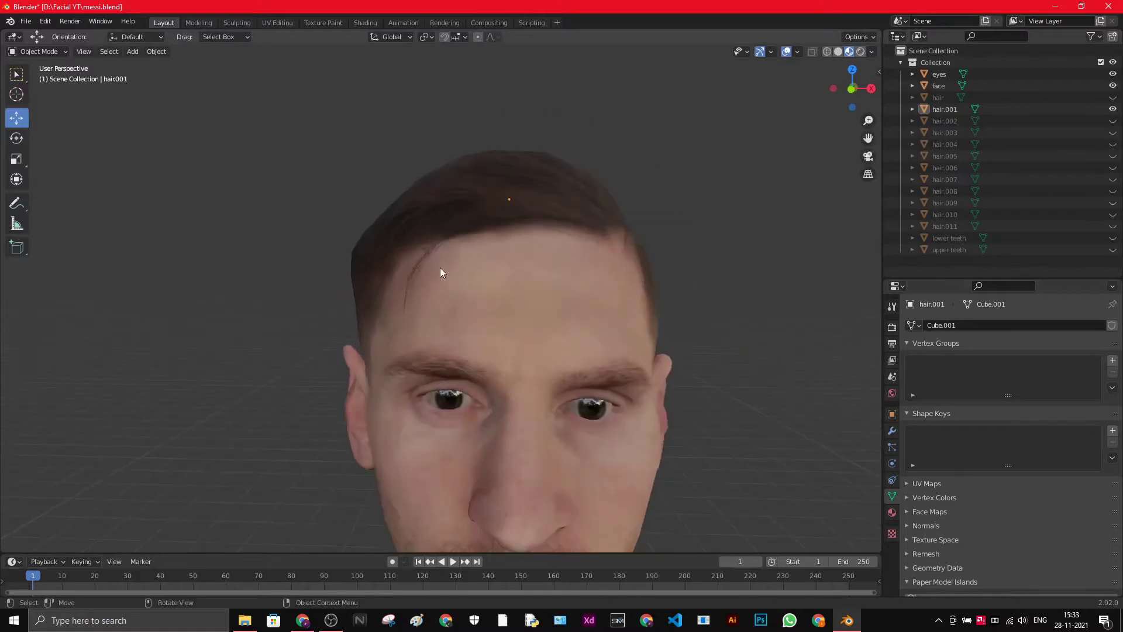
# - Add an armature and move its bone out of the head into the empty space beside the ear
pyautogui.click(138, 53)
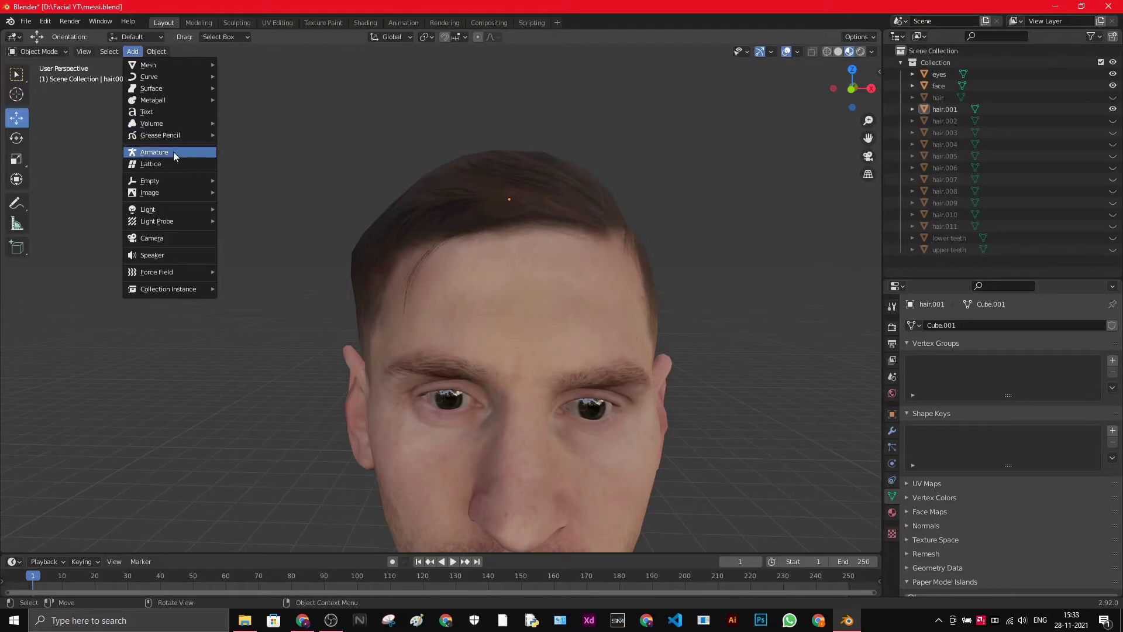
pyautogui.click(173, 152)
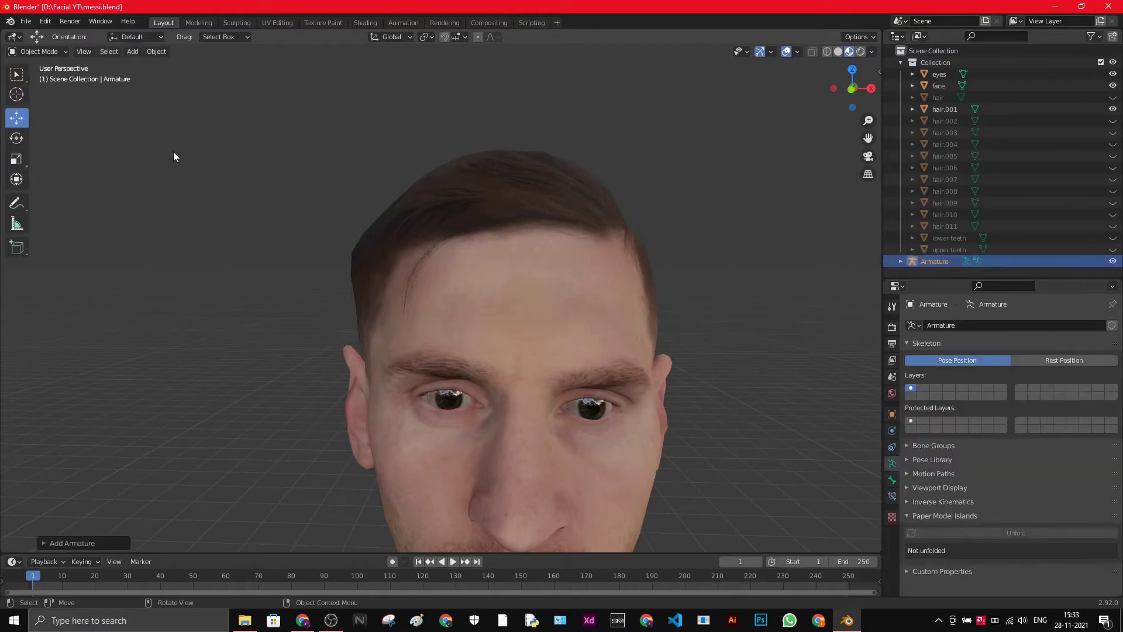
pyautogui.scroll(-5, 293, 186)
pyautogui.moveTo(472, 455); pyautogui.dragTo(382, 296)
pyautogui.scroll(5, 381, 296)
pyautogui.moveTo(382, 296); pyautogui.dragTo(543, 315, button='middle')
pyautogui.moveTo(476, 333); pyautogui.dragTo(633, 340)
pyautogui.click(372, 406)
pyautogui.moveTo(634, 398); pyautogui.dragTo(505, 381, button='middle')
pyautogui.click(229, 272)
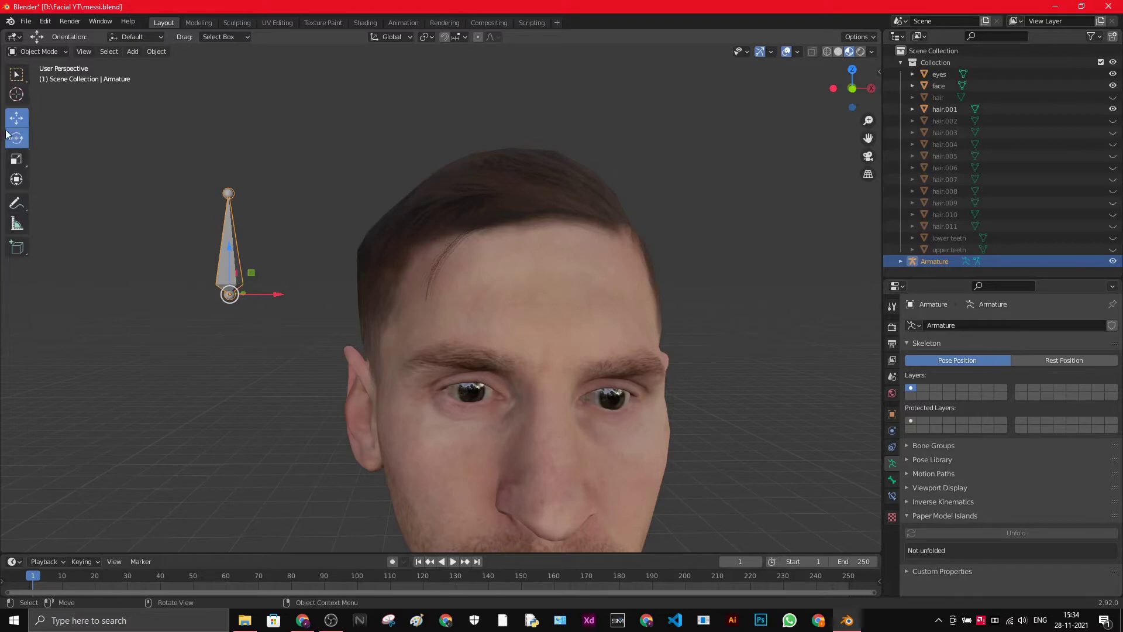
# - Rotate the armature freely so that its bone points downward beside the head
pyautogui.click(311, 209)
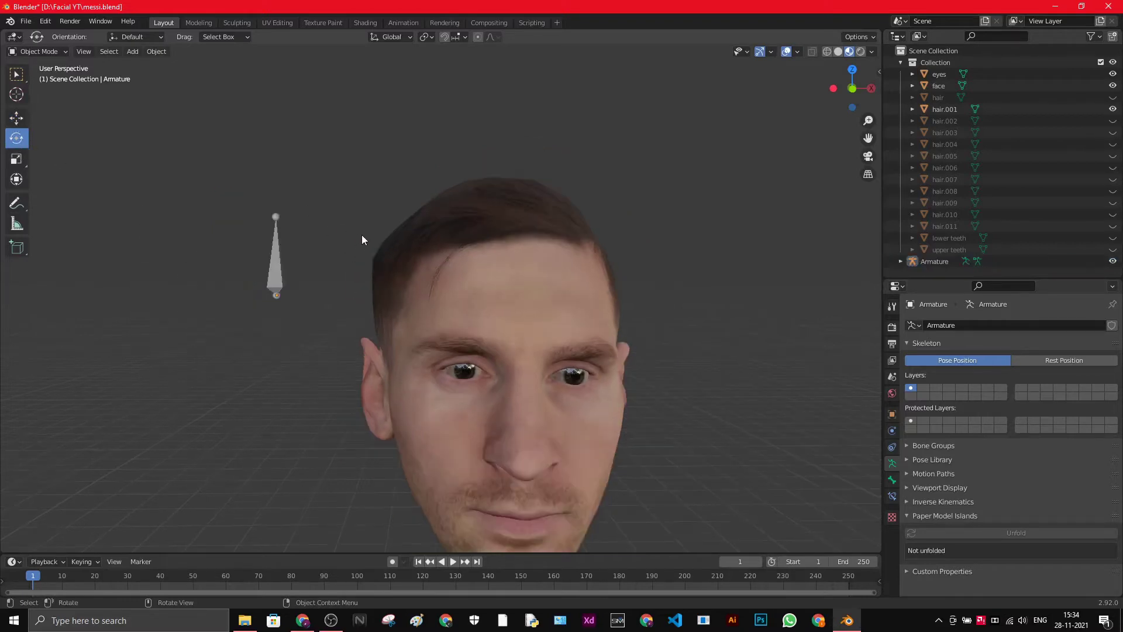
pyautogui.moveTo(356, 238); pyautogui.dragTo(346, 272, button='middle')
pyautogui.click(282, 252)
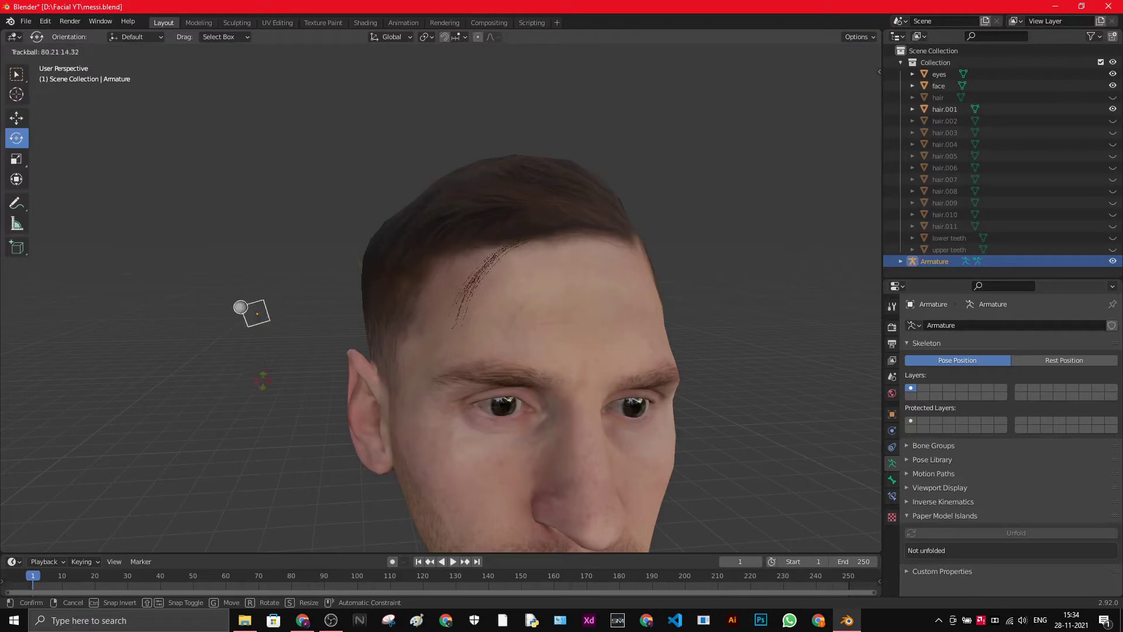
pyautogui.click(259, 461)
pyautogui.moveTo(258, 461); pyautogui.dragTo(420, 336, button='middle')
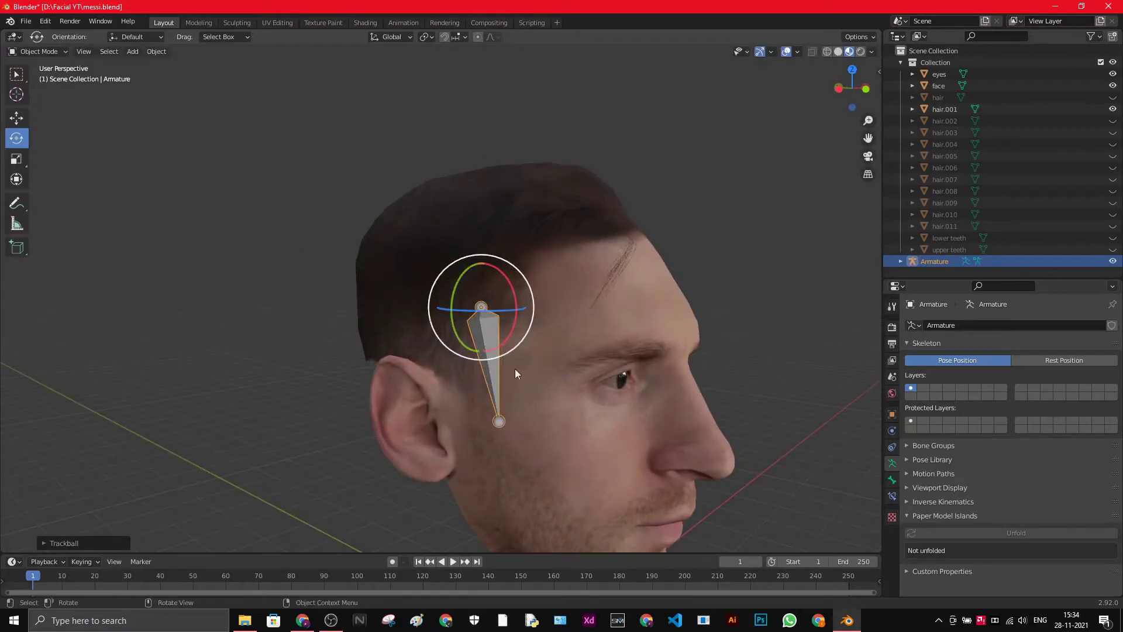
# - Reselect the armature and fine-tune its rotation so the bone hangs nearly straight down
pyautogui.click(501, 424)
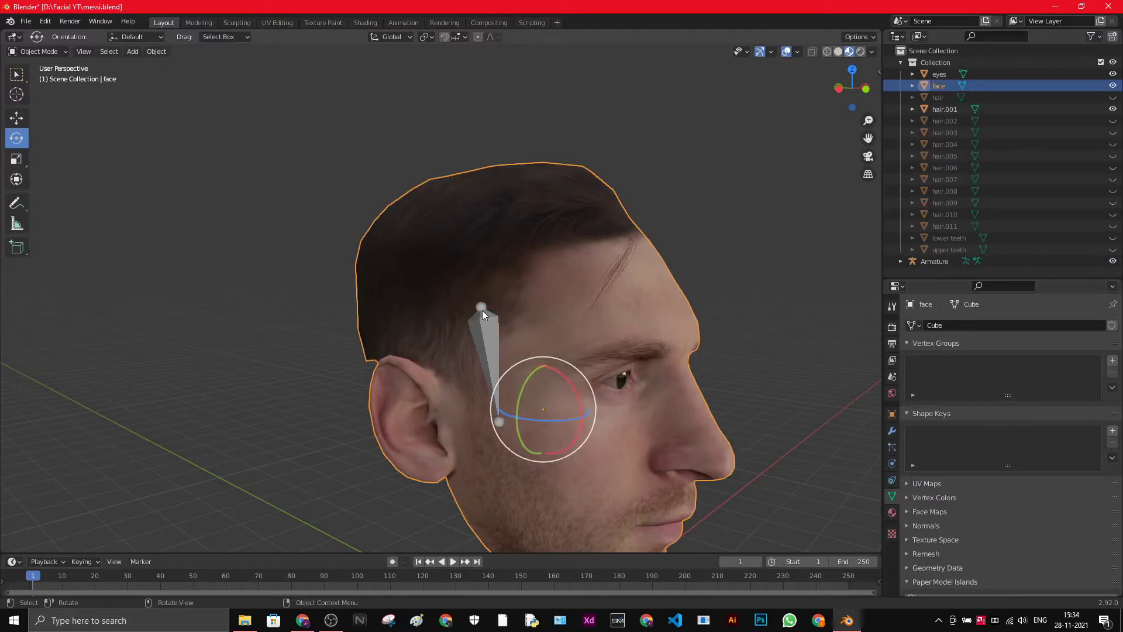
pyautogui.click(493, 330)
pyautogui.moveTo(514, 360); pyautogui.dragTo(490, 364)
pyautogui.moveTo(491, 364); pyautogui.dragTo(385, 407, button='middle')
pyautogui.moveTo(273, 362); pyautogui.dragTo(286, 372)
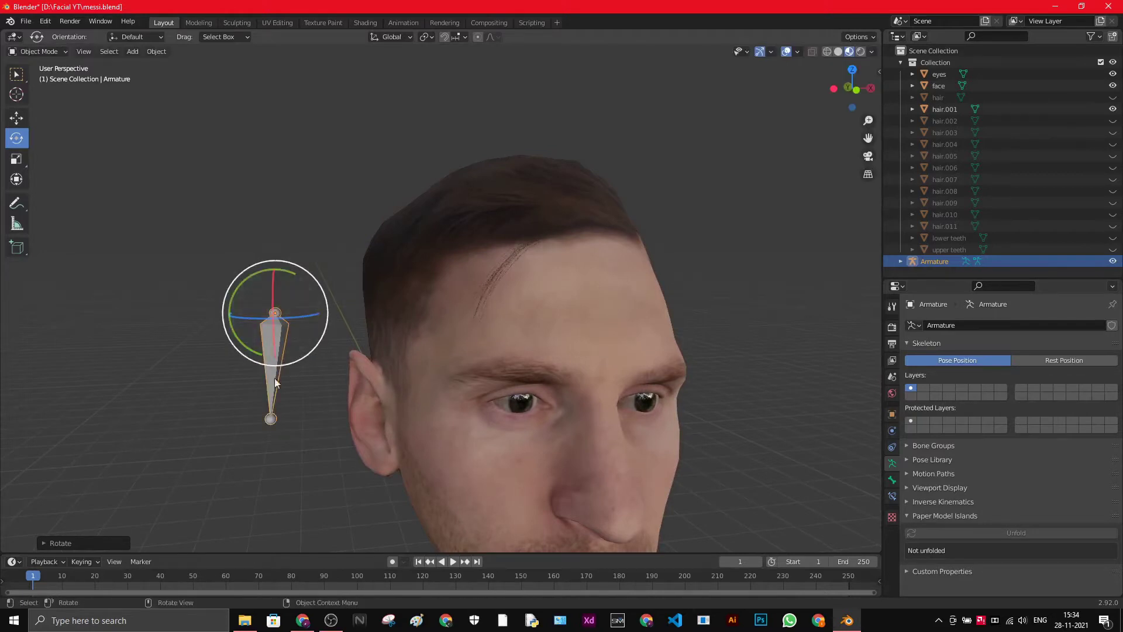
pyautogui.moveTo(293, 363); pyautogui.dragTo(308, 393)
# - Move the armature onto the hairline so the bone's thick end sits at the root of strand hair.001
pyautogui.click(281, 438)
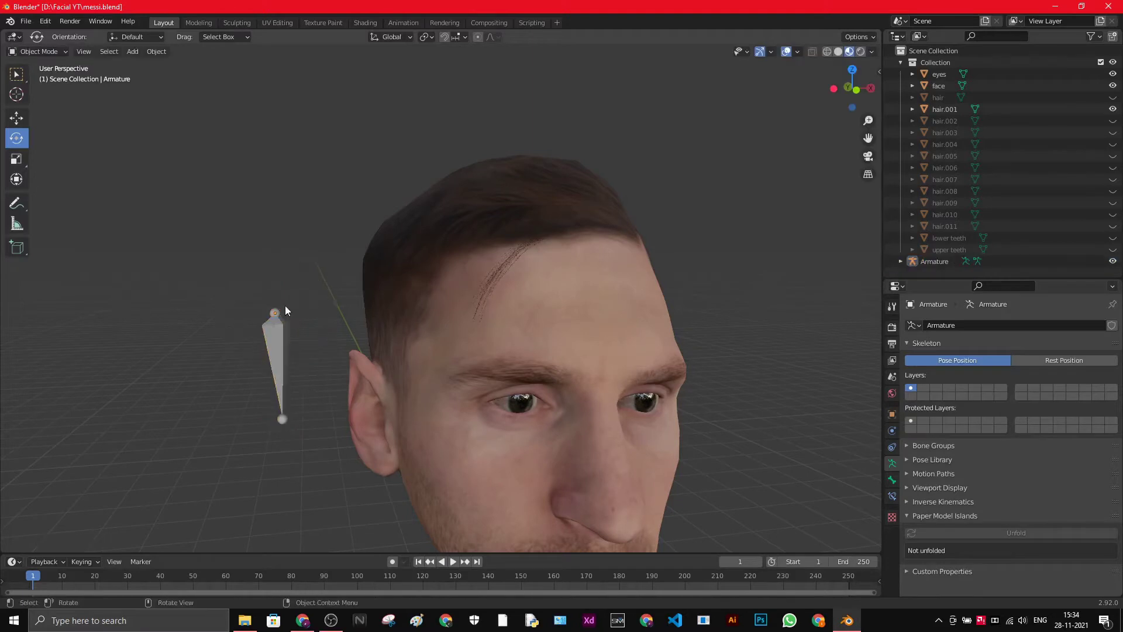
pyautogui.click(274, 316)
pyautogui.moveTo(275, 316); pyautogui.dragTo(432, 384, button='middle')
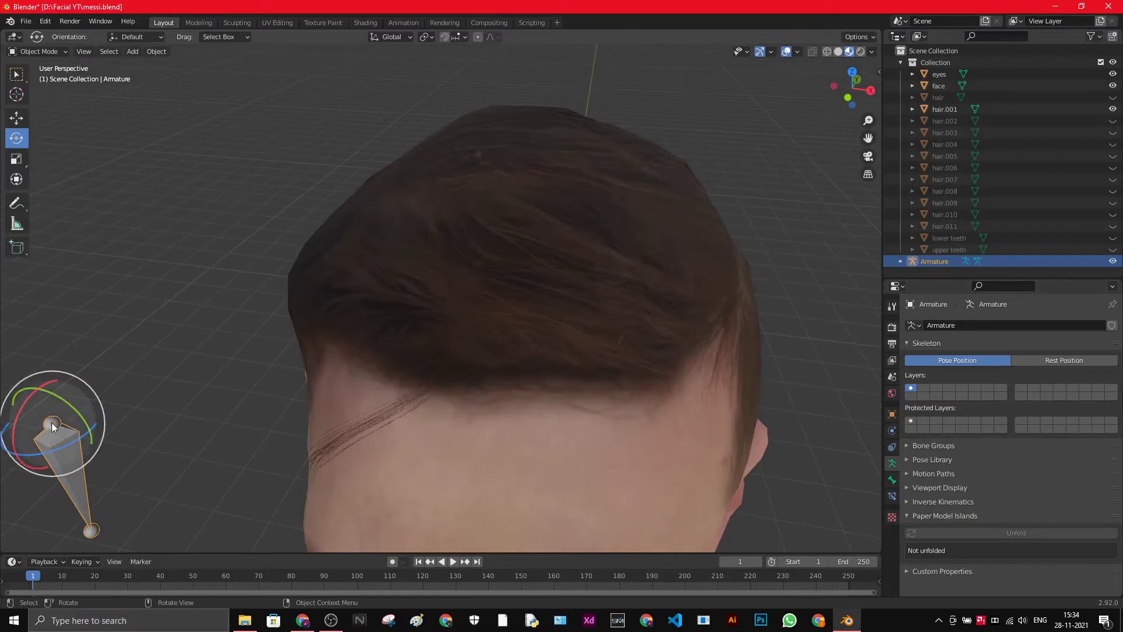
pyautogui.moveTo(434, 380); pyautogui.dragTo(391, 382, button='middle')
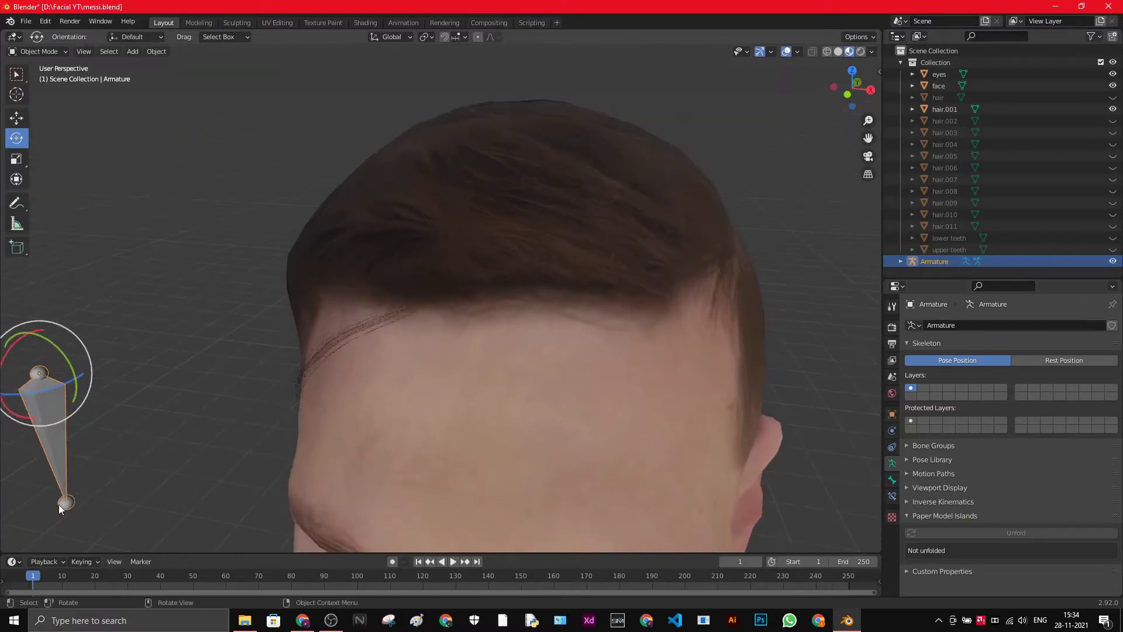
pyautogui.moveTo(286, 406); pyautogui.dragTo(418, 371, button='middle')
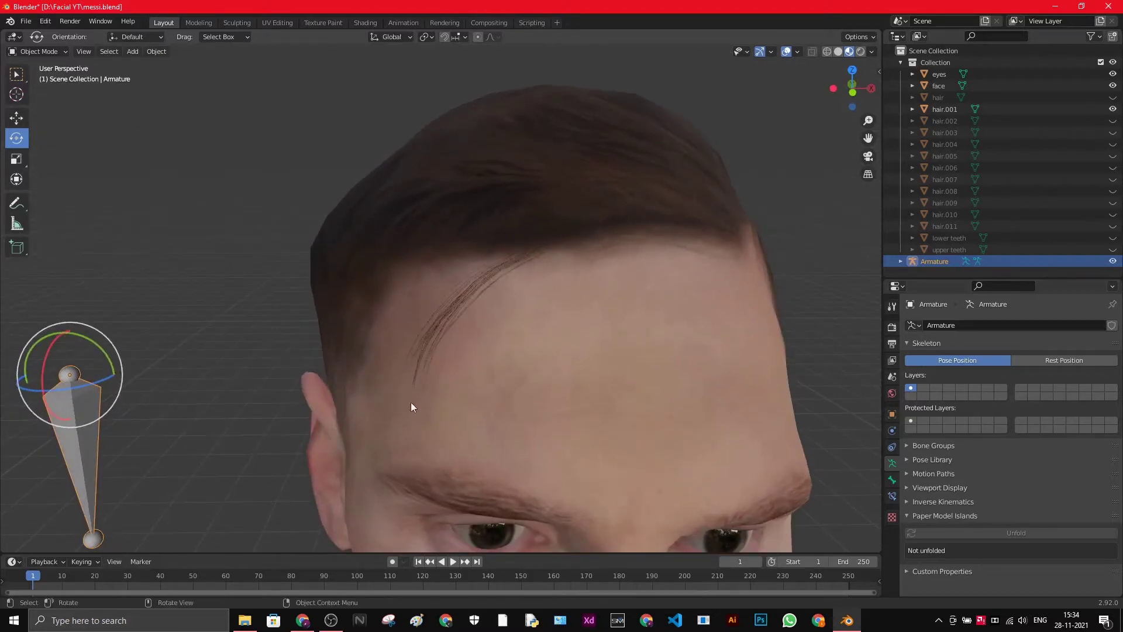
pyautogui.click(15, 118)
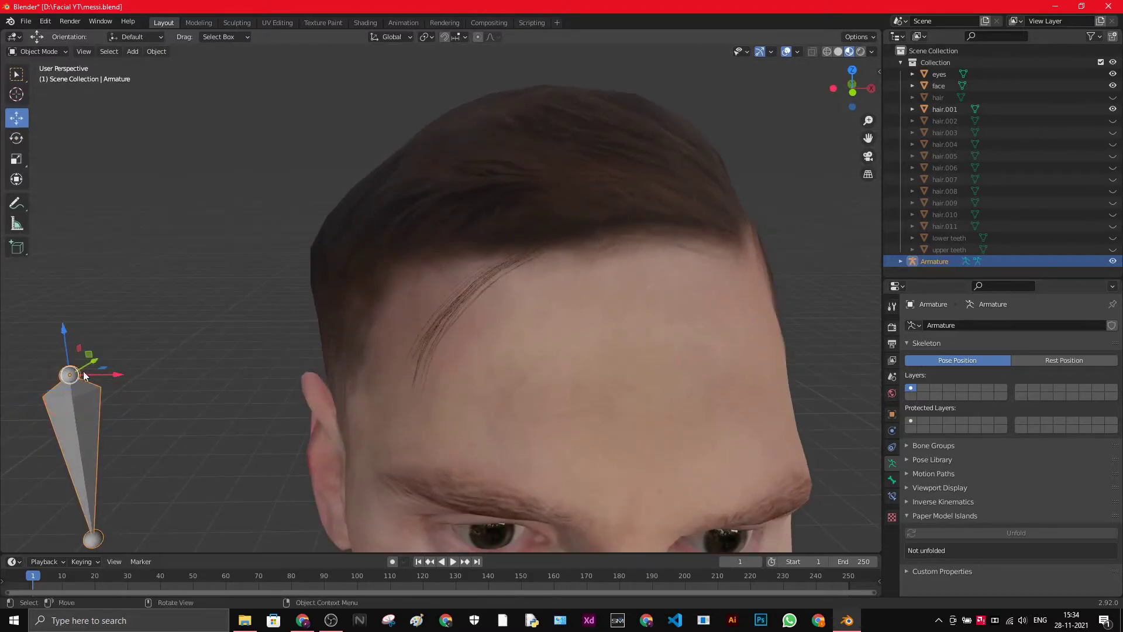
pyautogui.moveTo(69, 374); pyautogui.dragTo(539, 248)
pyautogui.scroll(-2, 541, 257)
pyautogui.moveTo(603, 327); pyautogui.dragTo(303, 304, button='middle')
pyautogui.scroll(3, 303, 304)
pyautogui.moveTo(345, 243); pyautogui.dragTo(341, 231)
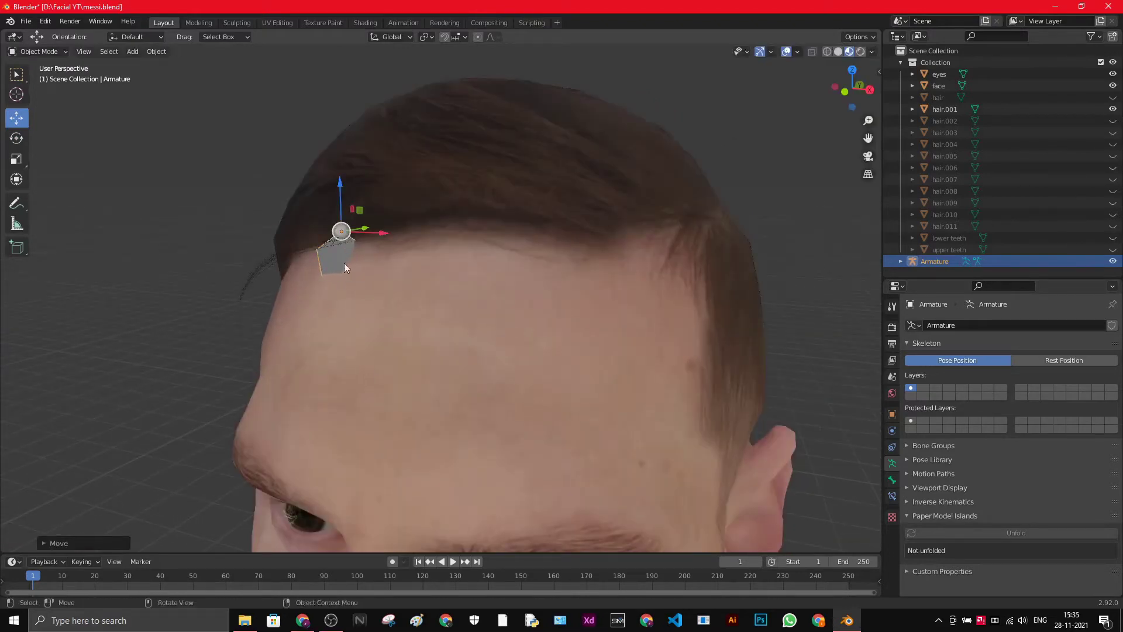
# - Enter Edit Mode on the armature, pull the bone's tail toward the strand and nudge its head at the root
pyautogui.click(39, 52)
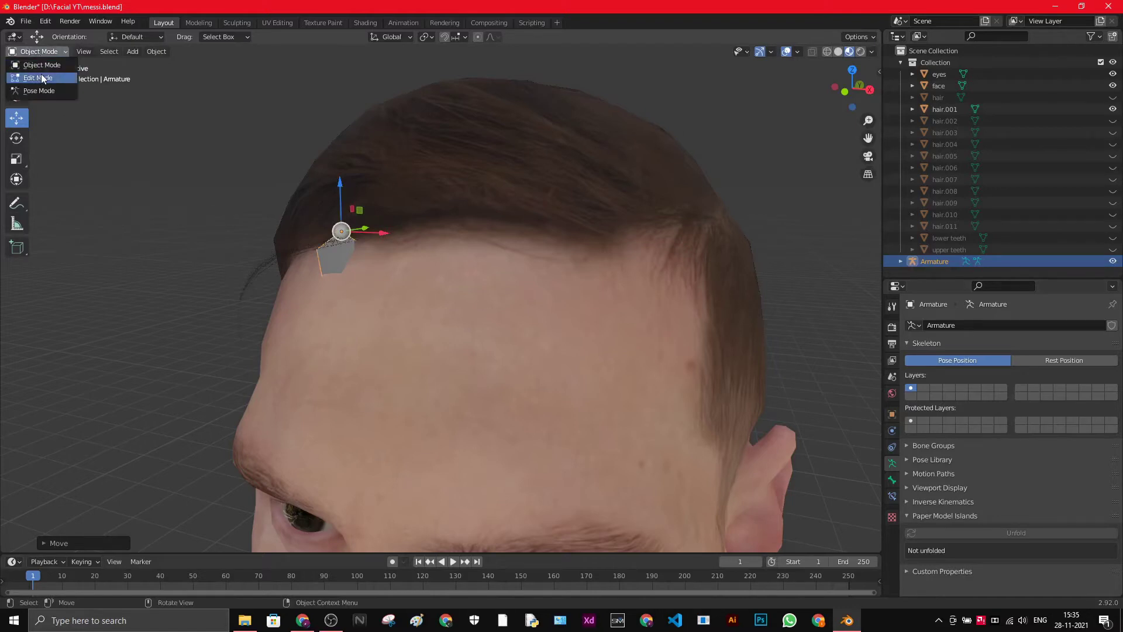
pyautogui.click(43, 79)
pyautogui.moveTo(345, 400); pyautogui.dragTo(220, 280)
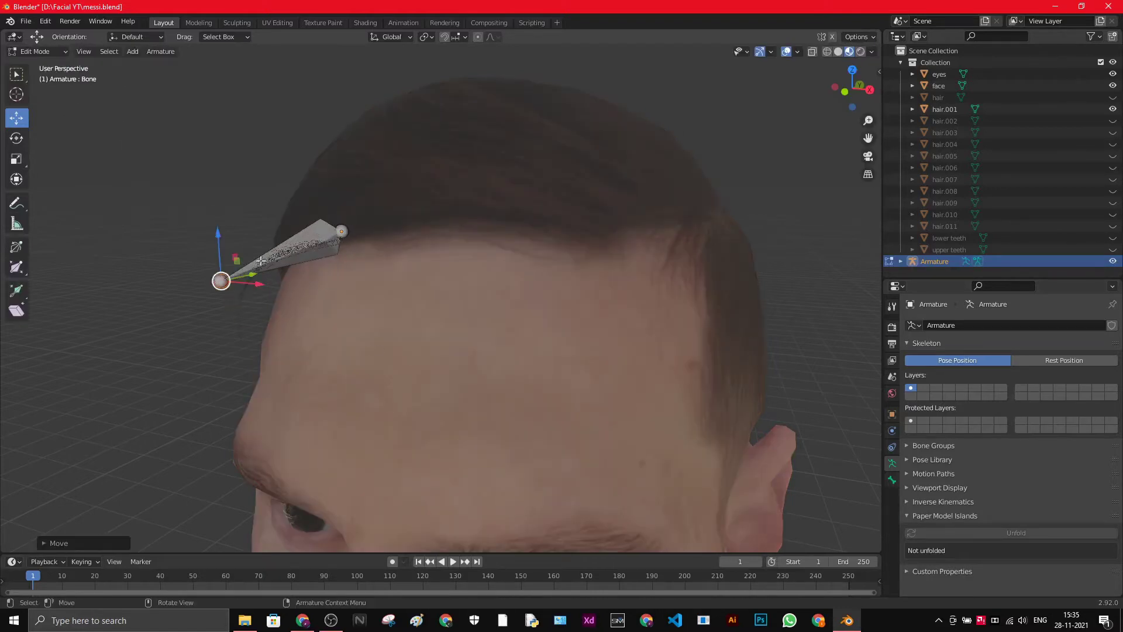
pyautogui.click(341, 231)
pyautogui.moveTo(342, 231); pyautogui.dragTo(344, 229)
# - Bring the bone's tail closer to the strand and adjust its head at the hairline from a side angle
pyautogui.click(220, 281)
pyautogui.moveTo(220, 281); pyautogui.dragTo(411, 300, button='middle')
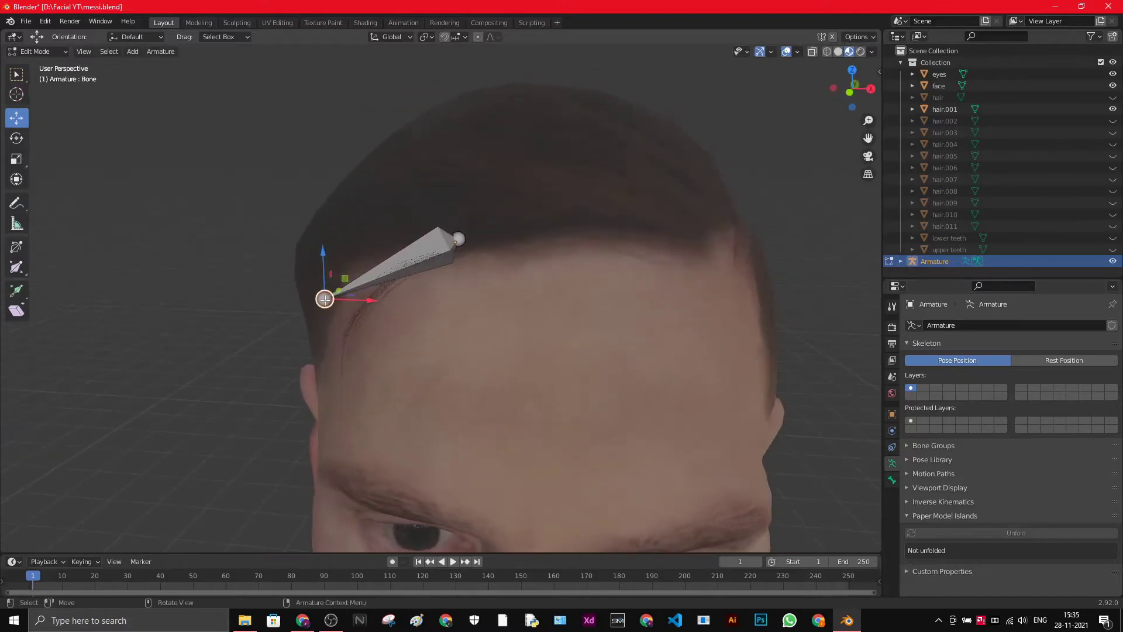
pyautogui.moveTo(325, 299); pyautogui.dragTo(376, 294)
pyautogui.moveTo(376, 294); pyautogui.dragTo(690, 302, button='middle')
pyautogui.click(706, 214)
pyautogui.moveTo(704, 217); pyautogui.dragTo(710, 230)
pyautogui.moveTo(639, 319); pyautogui.dragTo(697, 326, button='middle')
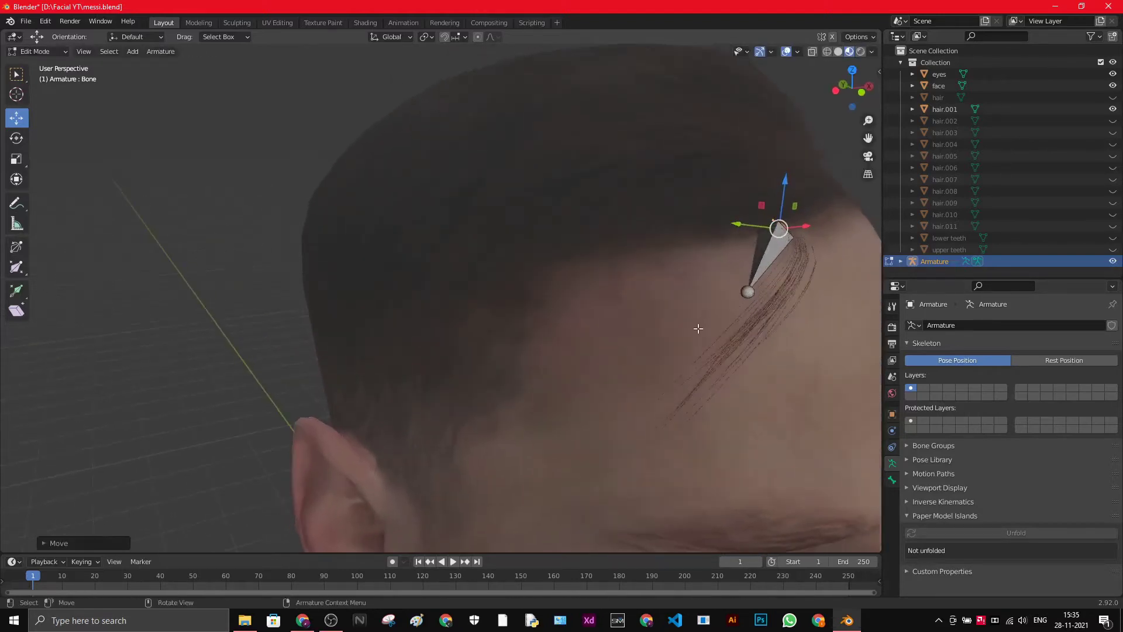
# - Move the bone's tail onto the strand's upper bend, checking its alignment from several angles
pyautogui.moveTo(868, 138); pyautogui.dragTo(537, 97)
pyautogui.moveTo(579, 324); pyautogui.dragTo(629, 331, button='middle')
pyautogui.press('g')
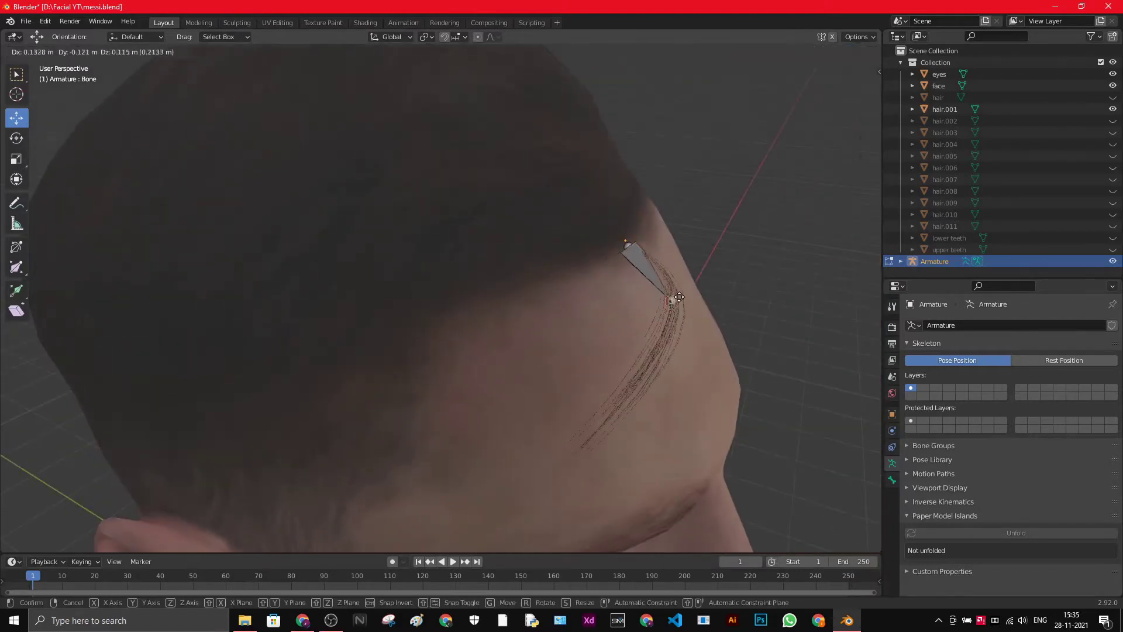
pyautogui.click(673, 297)
pyautogui.moveTo(673, 298); pyautogui.dragTo(625, 332, button='middle')
pyautogui.moveTo(366, 346); pyautogui.dragTo(442, 231, button='middle')
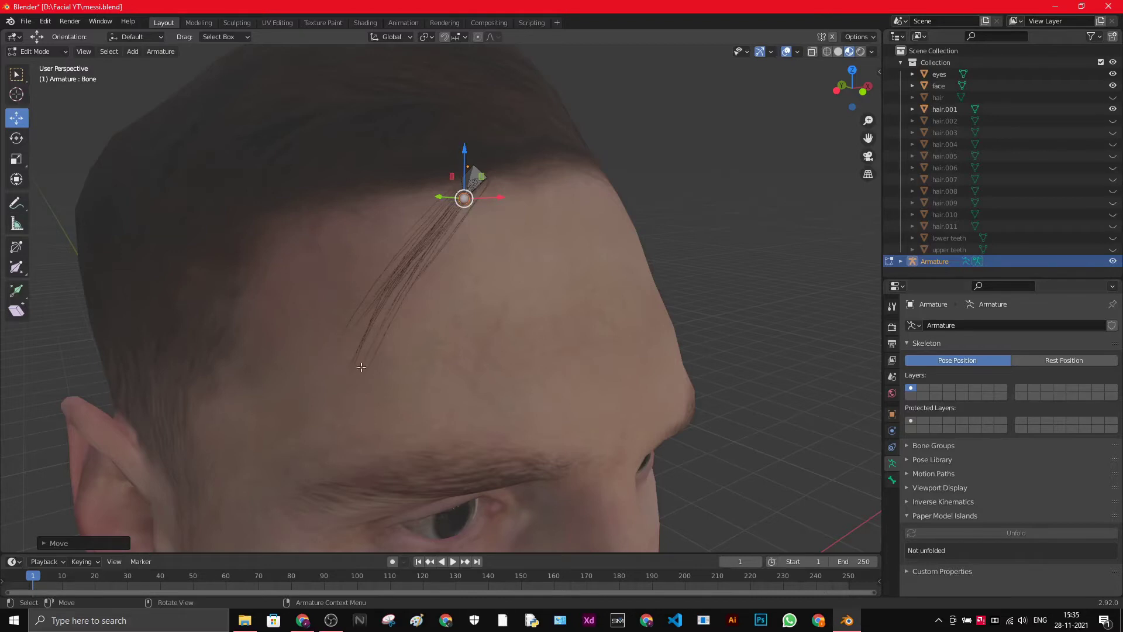
pyautogui.moveTo(395, 363); pyautogui.dragTo(391, 263, button='middle')
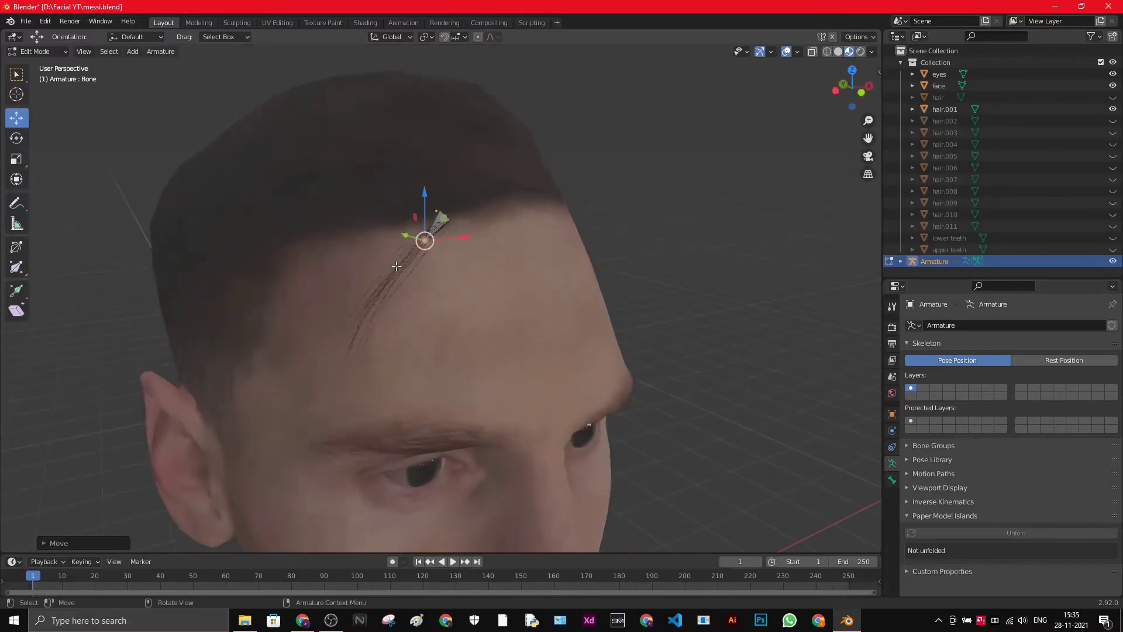
pyautogui.scroll(2, 396, 266)
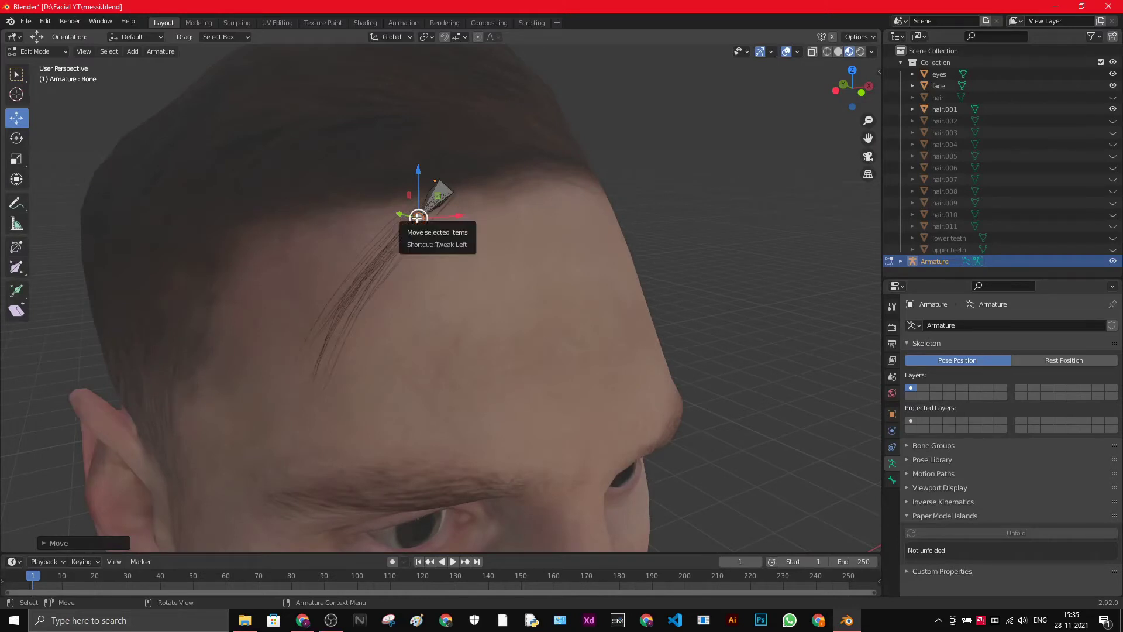
pyautogui.moveTo(417, 217); pyautogui.dragTo(276, 218, button='middle')
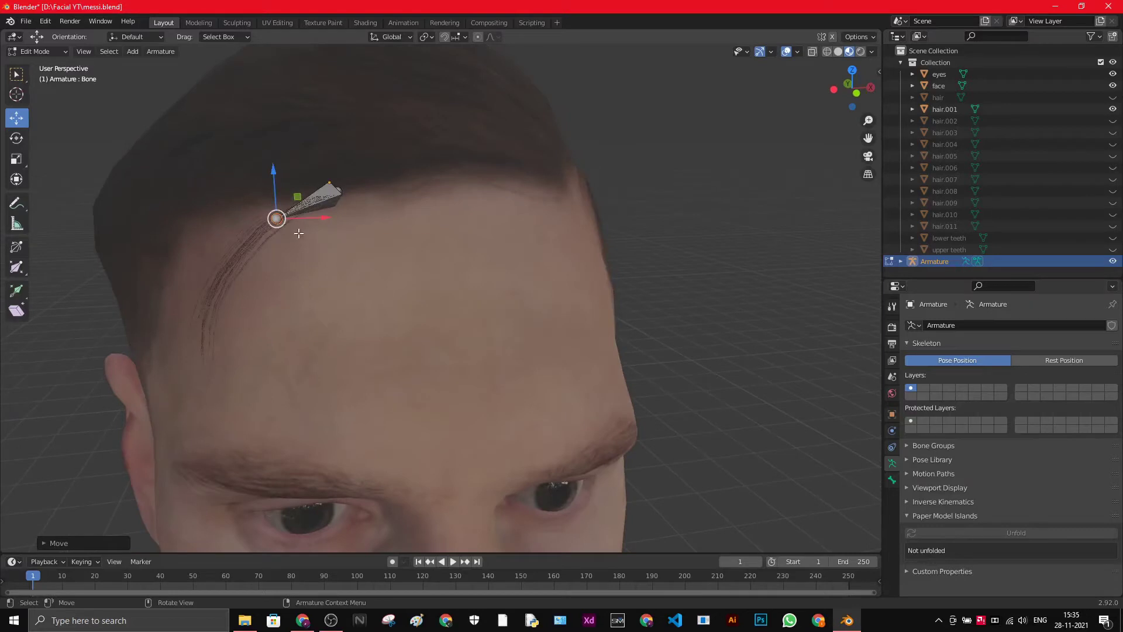
pyautogui.press('e')
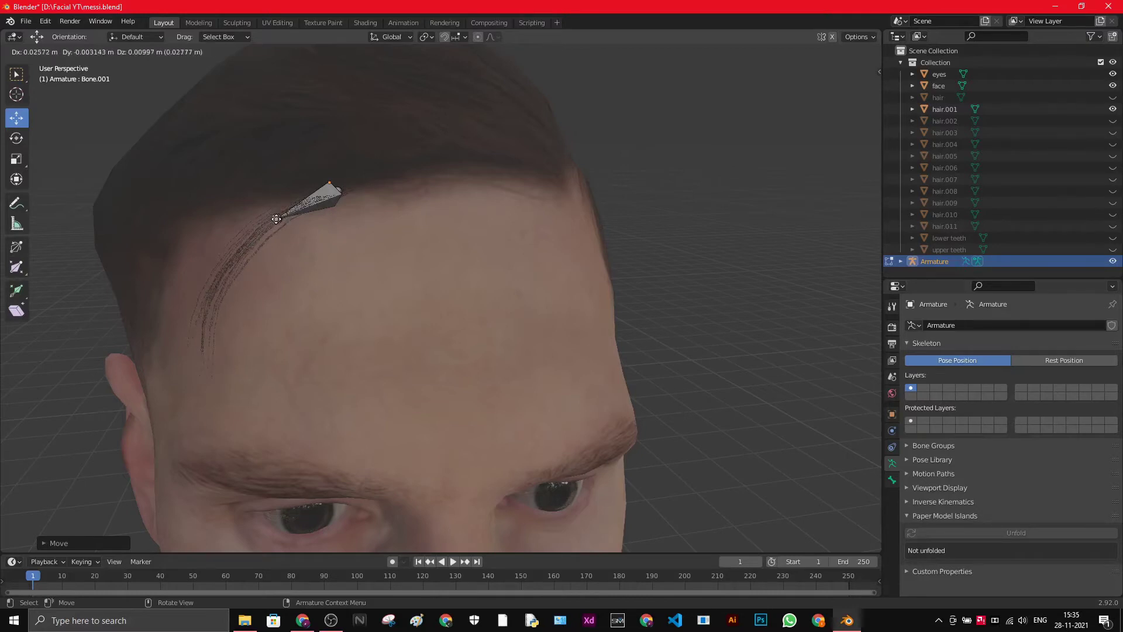
pyautogui.rightClick(217, 291)
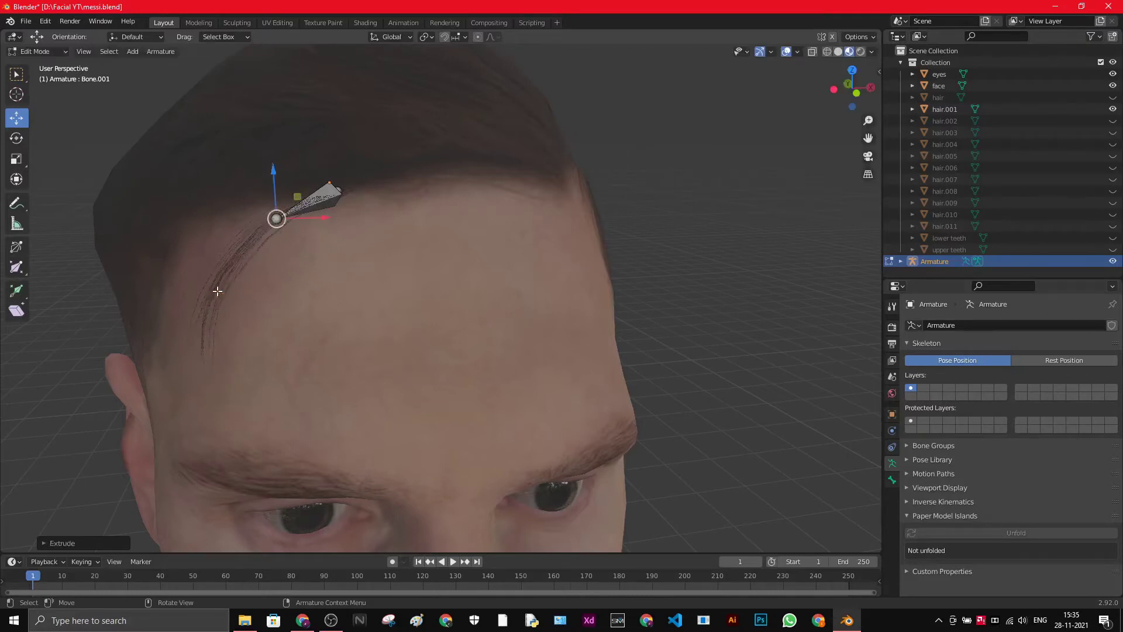
pyautogui.moveTo(276, 218); pyautogui.dragTo(244, 234)
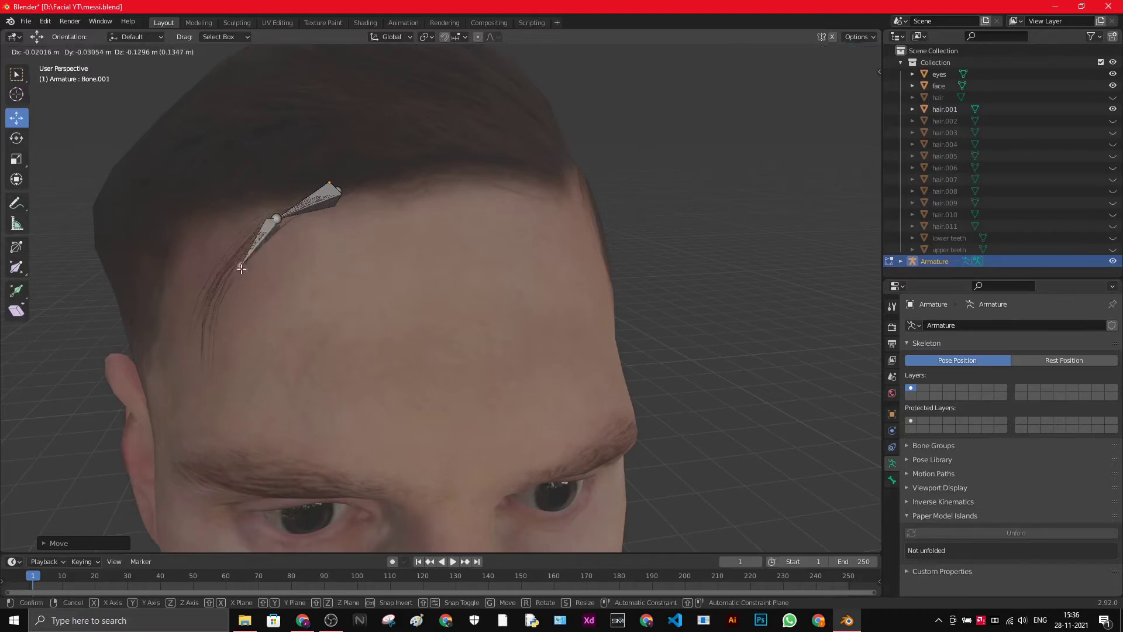
pyautogui.hotkey('ctrl', 'z')
pyautogui.hotkey('ctrl', 'z')
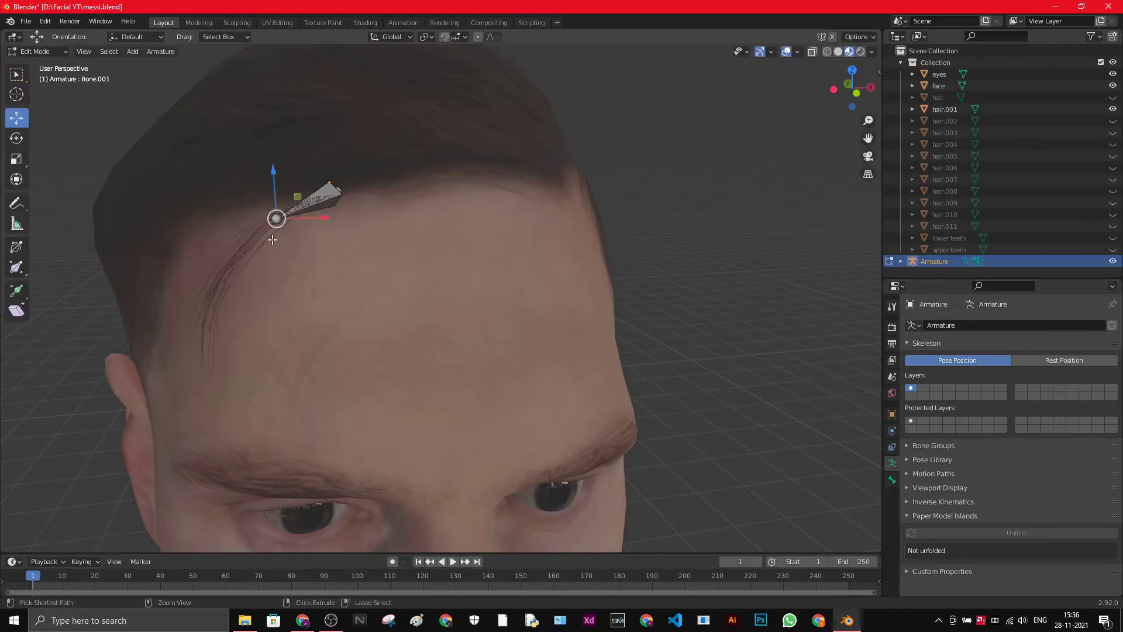
pyautogui.hotkey('ctrl', 'z')
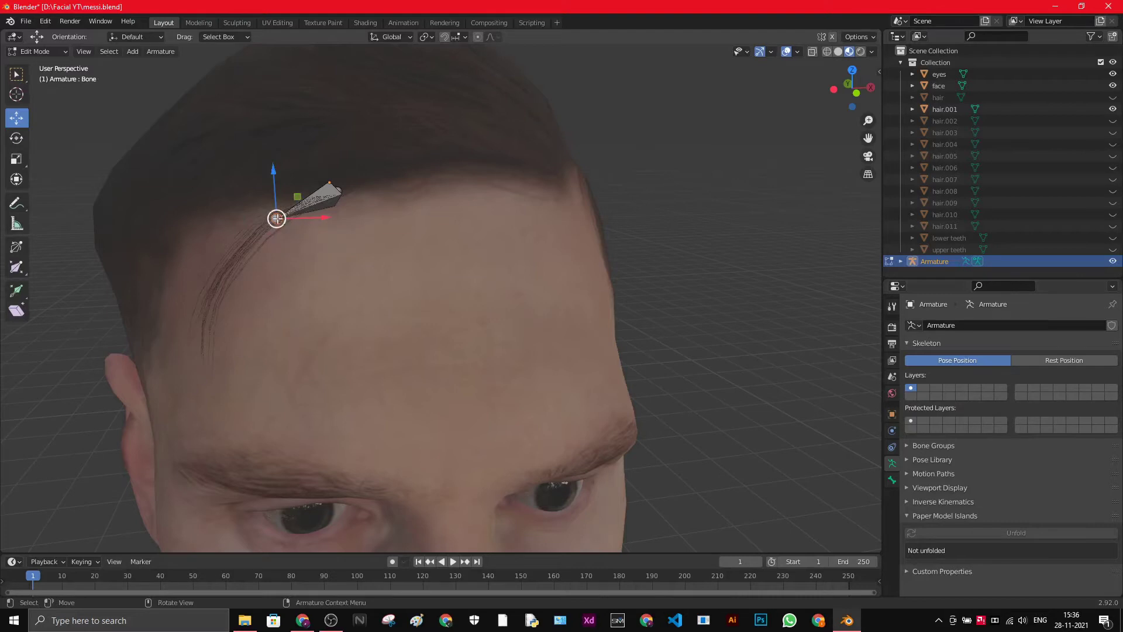
# - Extrude a second bone from the first bone's tail down to the lower end of the strand
pyautogui.click(711, 173)
pyautogui.click(277, 219)
pyautogui.press('e')
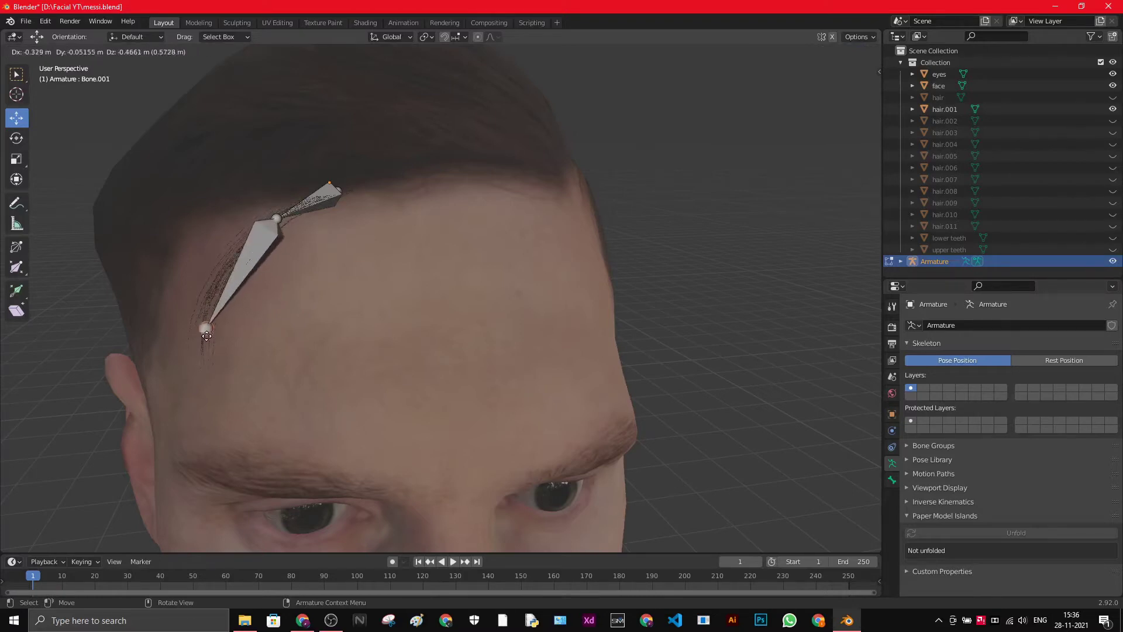
pyautogui.click(209, 353)
# - Move the second bone's tail in depth from a side angle to line it up with the strand's lower tip
pyautogui.moveTo(209, 353); pyautogui.dragTo(507, 367, button='middle')
pyautogui.press('g')
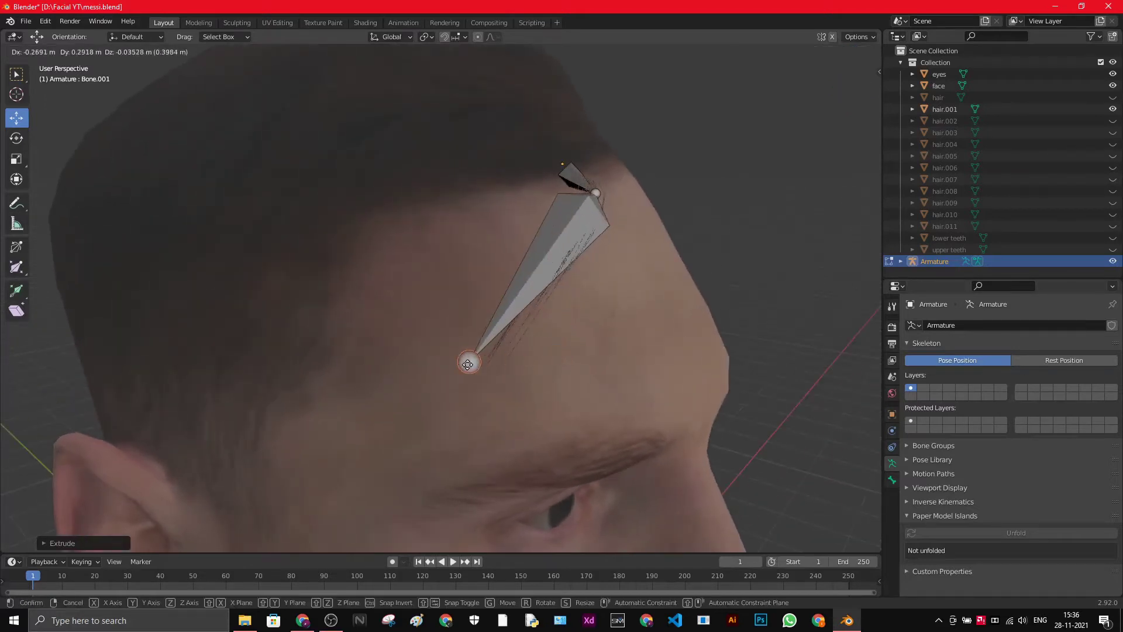
pyautogui.click(534, 354)
pyautogui.moveTo(534, 353); pyautogui.dragTo(700, 384, button='middle')
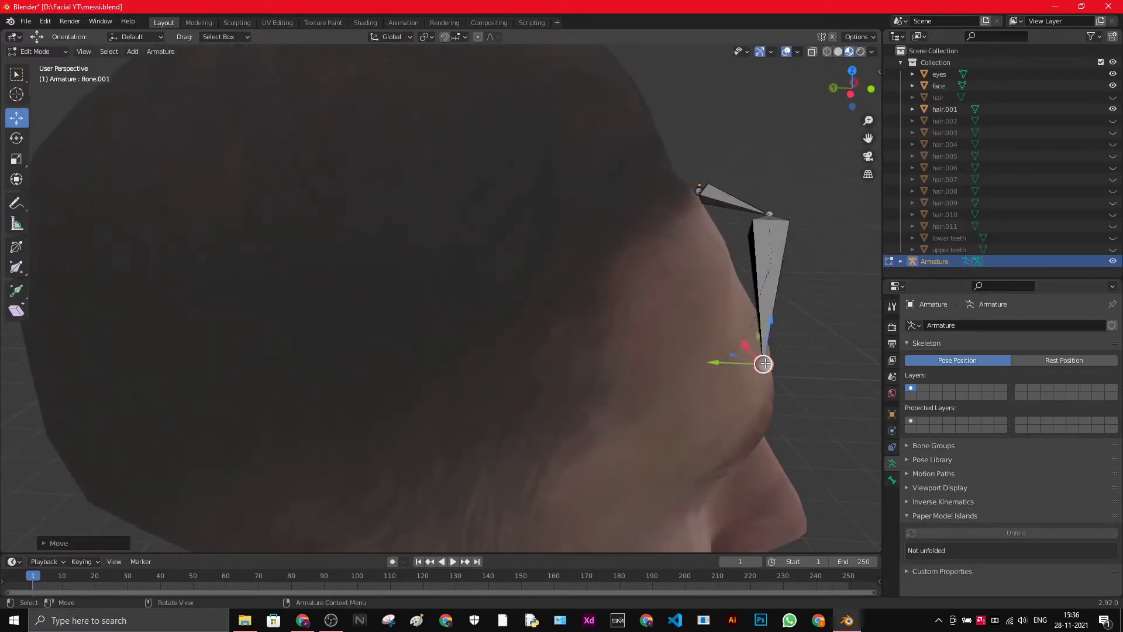
# - Reposition the second bone's tail from side and front angles so it sits on the lower tip of the hair.001 strand
pyautogui.press('g')
pyautogui.click(725, 366)
pyautogui.moveTo(725, 367); pyautogui.dragTo(445, 325, button='middle')
pyautogui.press('g')
pyautogui.click(352, 387)
pyautogui.moveTo(352, 387); pyautogui.dragTo(406, 385, button='middle')
pyautogui.moveTo(338, 372); pyautogui.dragTo(317, 371)
pyautogui.scroll(-2, 469, 366)
pyautogui.moveTo(468, 366); pyautogui.dragTo(433, 362, button='middle')
pyautogui.scroll(2, 366, 279)
pyautogui.scroll(2, 366, 279)
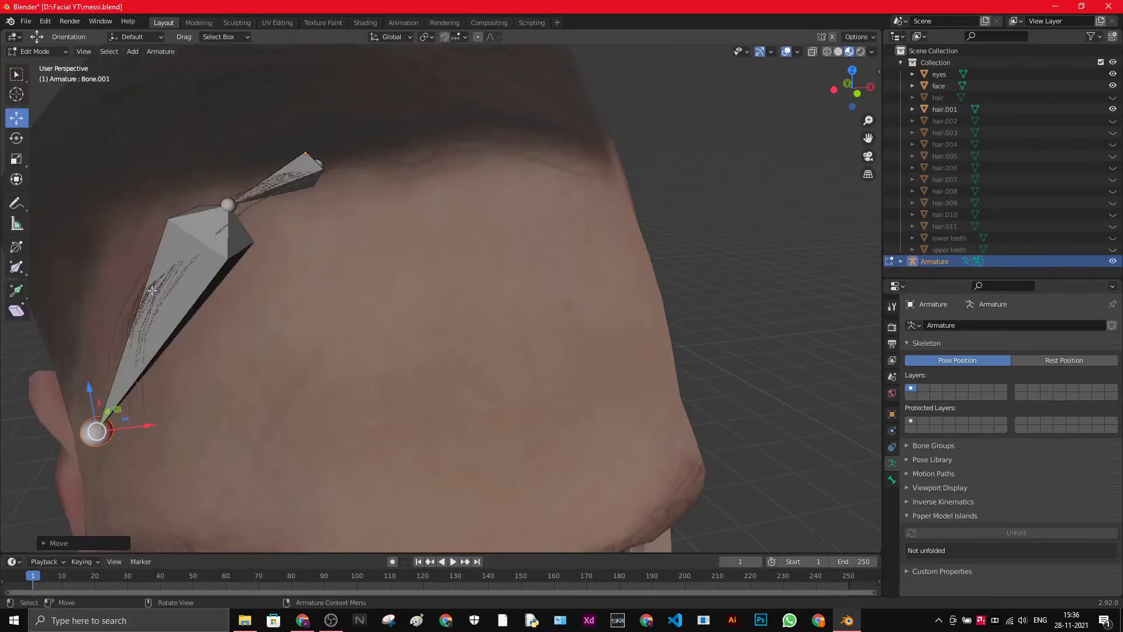
# - Move the joint between the two bones onto the strand's upper bend, adjusting it from front and side angles
pyautogui.moveTo(191, 227)
pyautogui.mouseDown(button='middle')
pyautogui.moveTo(181, 226)
pyautogui.moveTo(205, 226)
pyautogui.mouseUp(button='middle')
pyautogui.click(381, 224)
pyautogui.moveTo(381, 223); pyautogui.dragTo(345, 252)
pyautogui.scroll(-2, 440, 286)
pyautogui.moveTo(439, 286); pyautogui.dragTo(638, 240, button='middle')
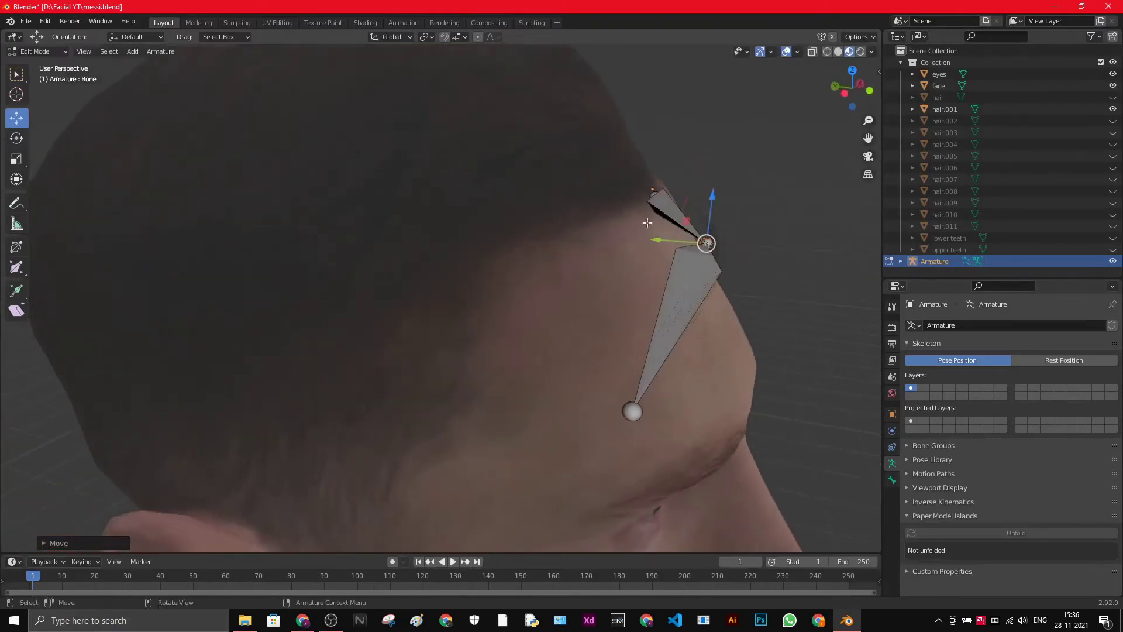
pyautogui.moveTo(707, 243); pyautogui.dragTo(712, 232)
# - Nudge the second bone's tail closer to the strand's tip from the side and check the bone chain's alignment from several angles
pyautogui.click(633, 416)
pyautogui.moveTo(632, 413); pyautogui.dragTo(617, 401)
pyautogui.moveTo(642, 413); pyautogui.dragTo(595, 405, button='middle')
pyautogui.moveTo(369, 367); pyautogui.dragTo(397, 370)
pyautogui.moveTo(495, 366); pyautogui.dragTo(388, 356, button='middle')
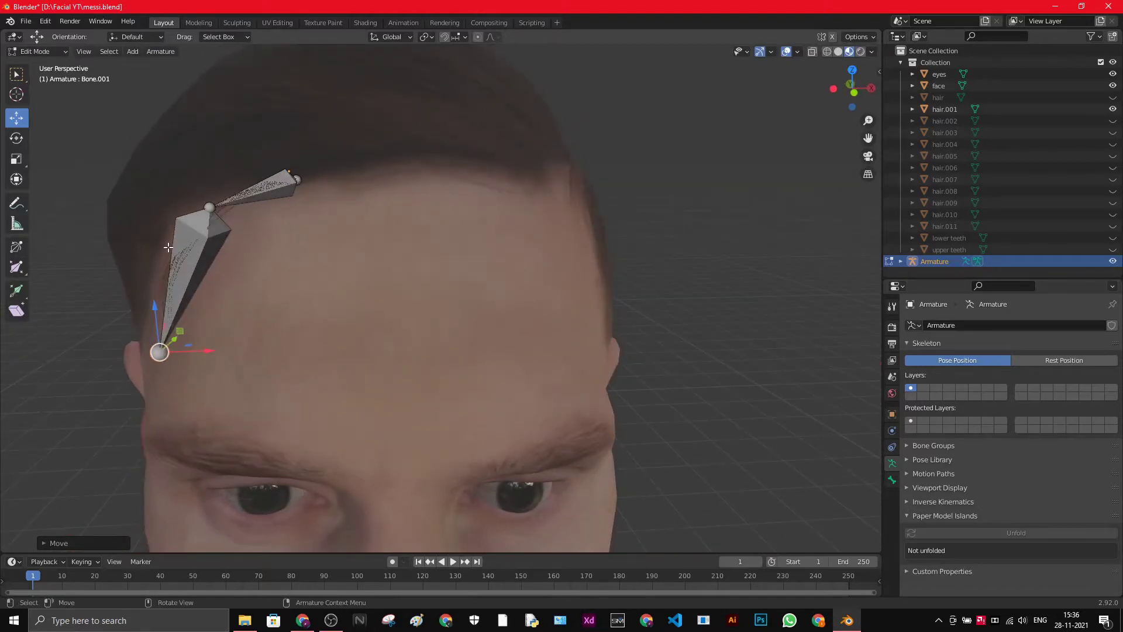
pyautogui.scroll(2, 169, 249)
pyautogui.moveTo(170, 251); pyautogui.dragTo(311, 311, button='middle')
pyautogui.scroll(-1, 314, 310)
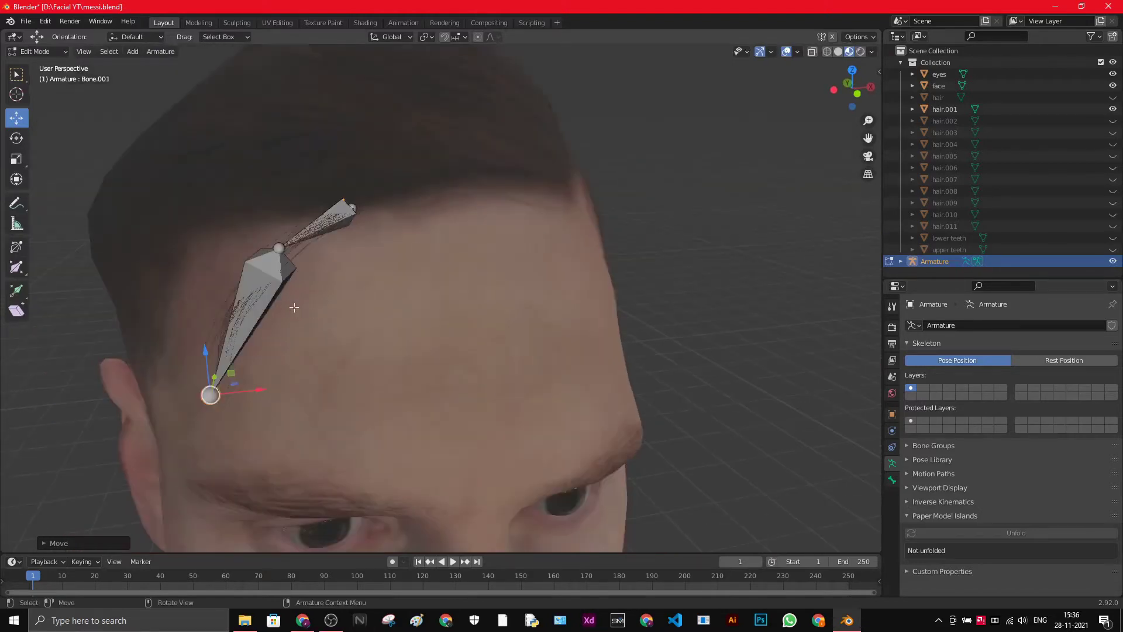
pyautogui.scroll(-3, 627, 328)
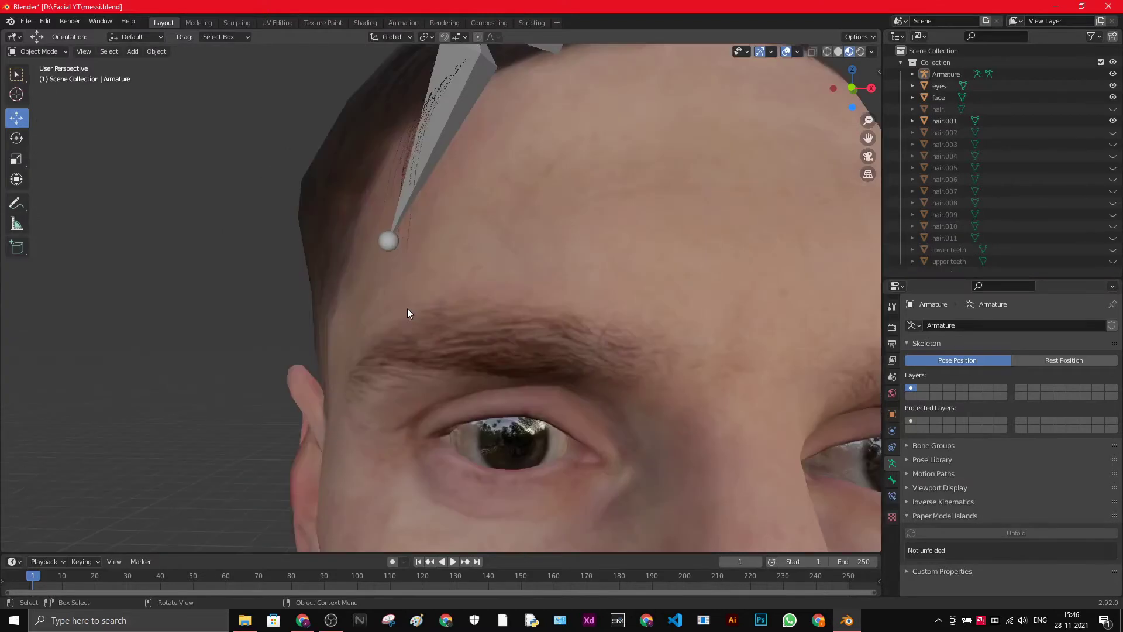
pyautogui.moveTo(407, 307); pyautogui.dragTo(520, 296, button='middle')
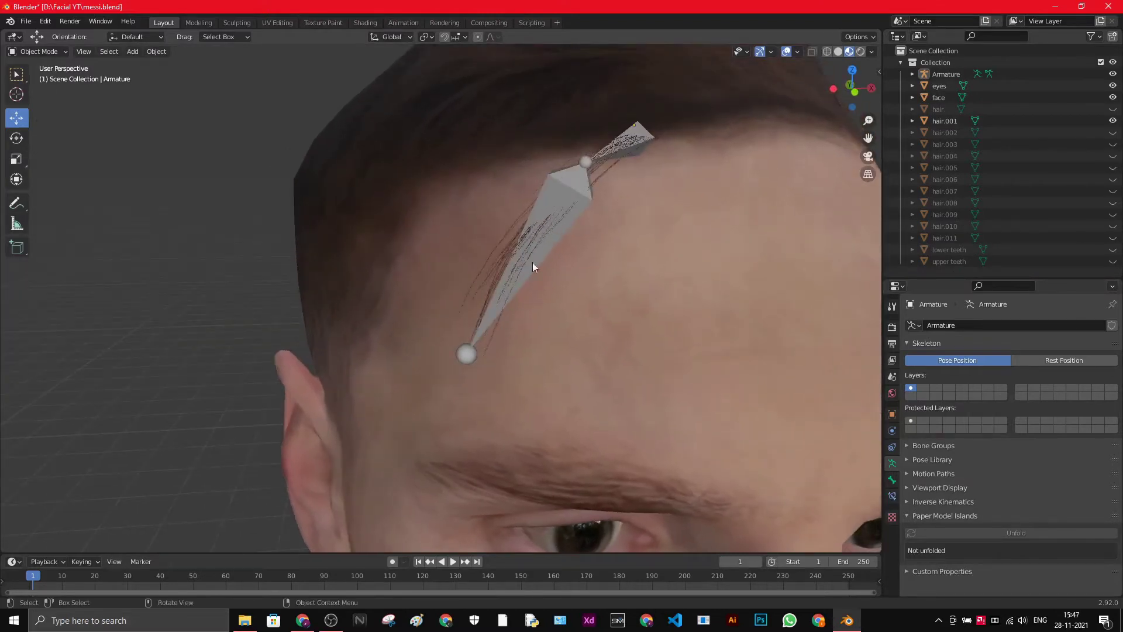
# - Parent the hair.001 strand to the armature with automatic weights
pyautogui.click(492, 262)
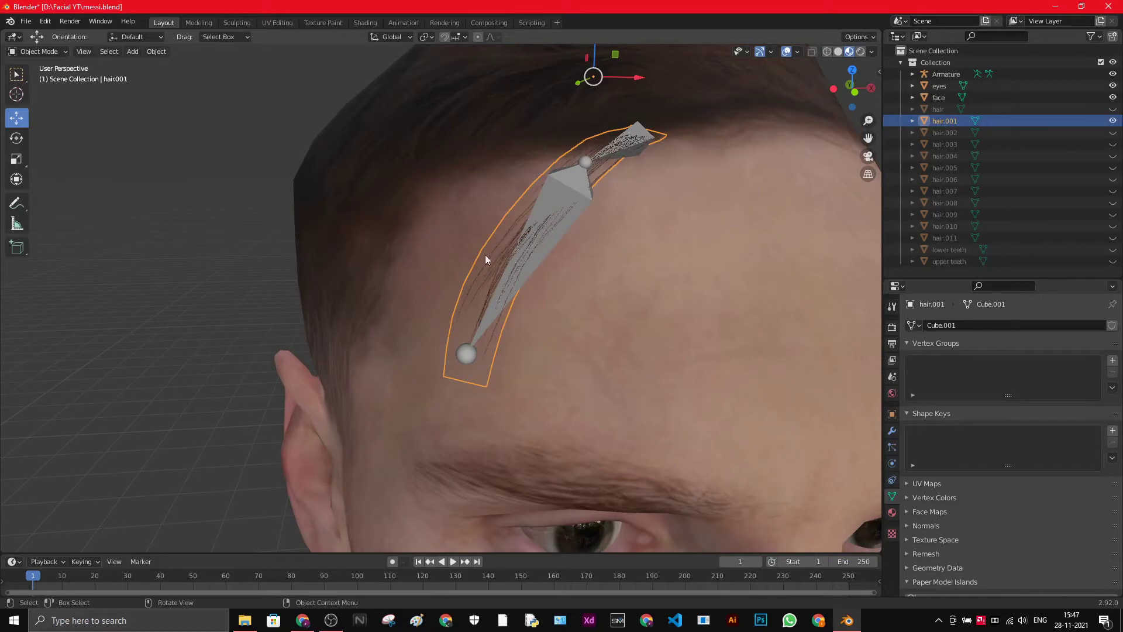
pyautogui.press('shift')
pyautogui.keyDown('shift'); pyautogui.click(573, 180); pyautogui.keyUp('shift')
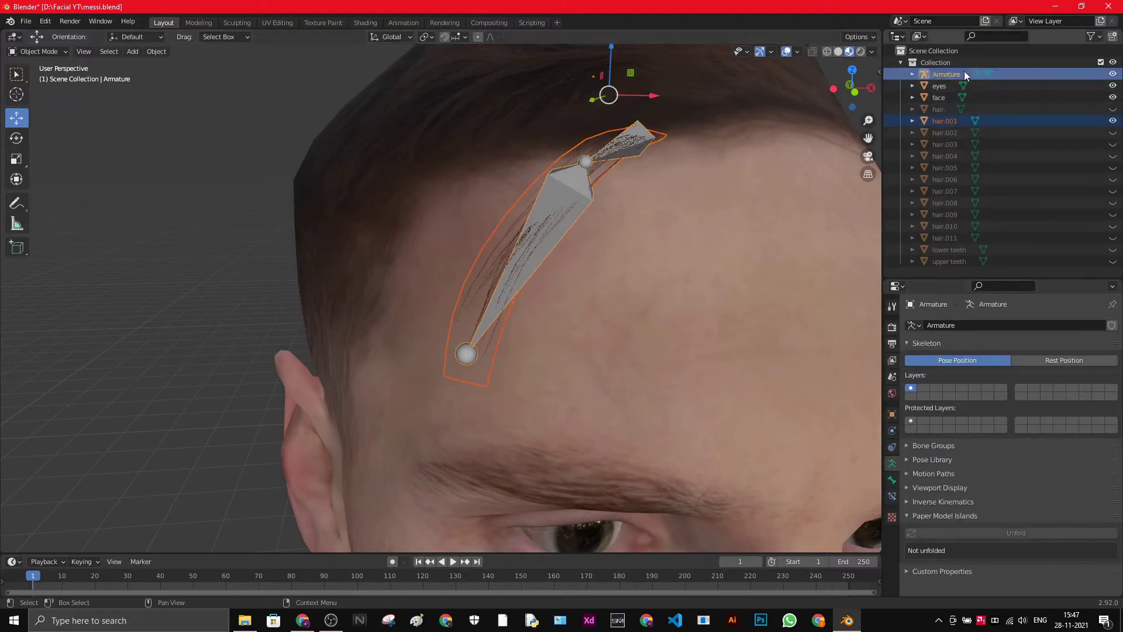
pyautogui.rightClick(550, 195)
pyautogui.moveTo(550, 195)
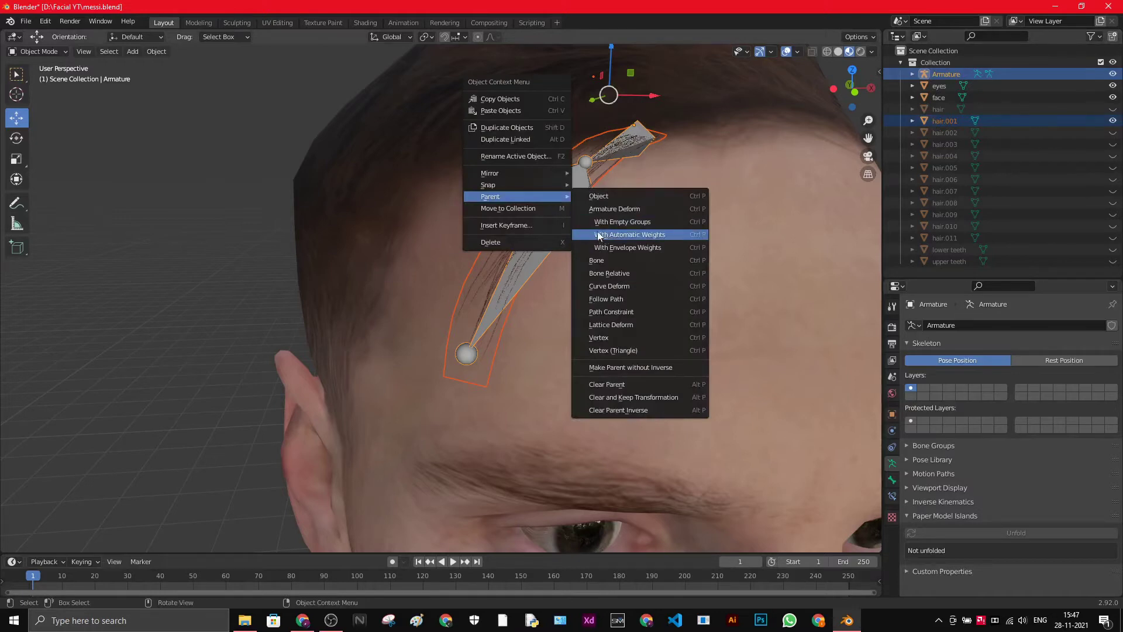
pyautogui.click(631, 235)
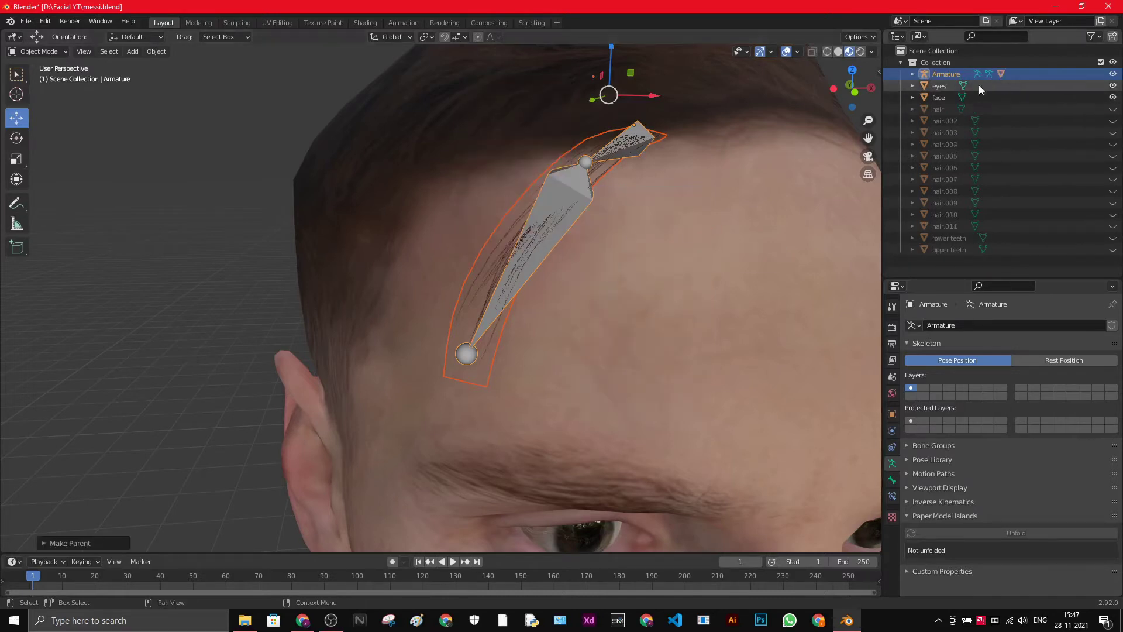
# - Expand the armature's hierarchy to show hair.001 and both bones, and select the child bone Bone.001
pyautogui.click(950, 121)
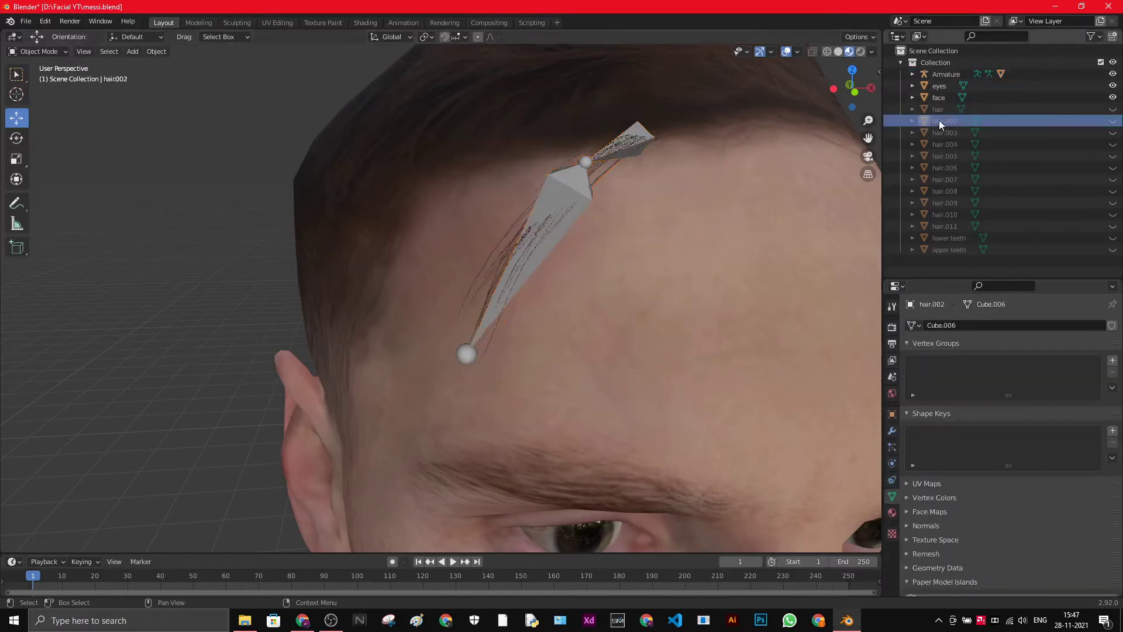
pyautogui.click(913, 74)
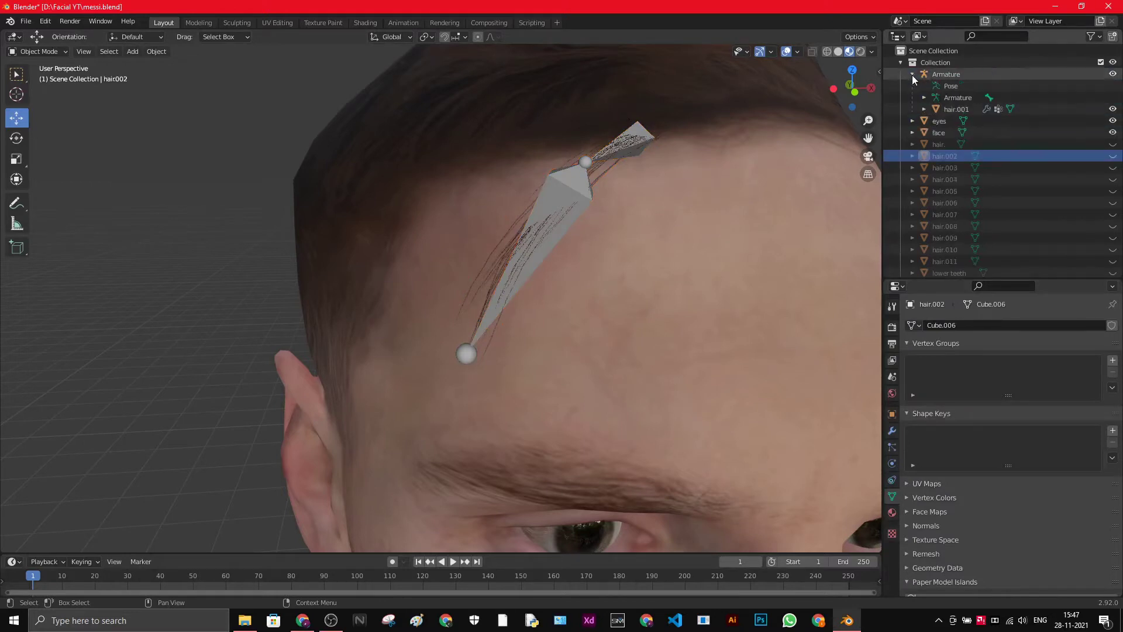
pyautogui.click(956, 109)
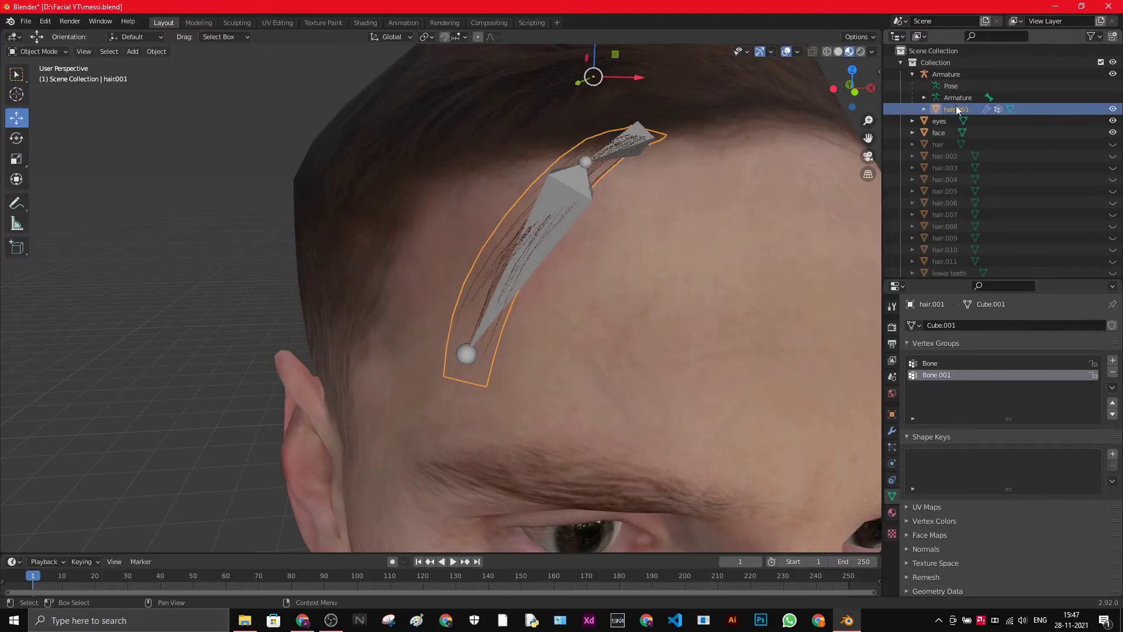
pyautogui.click(924, 97)
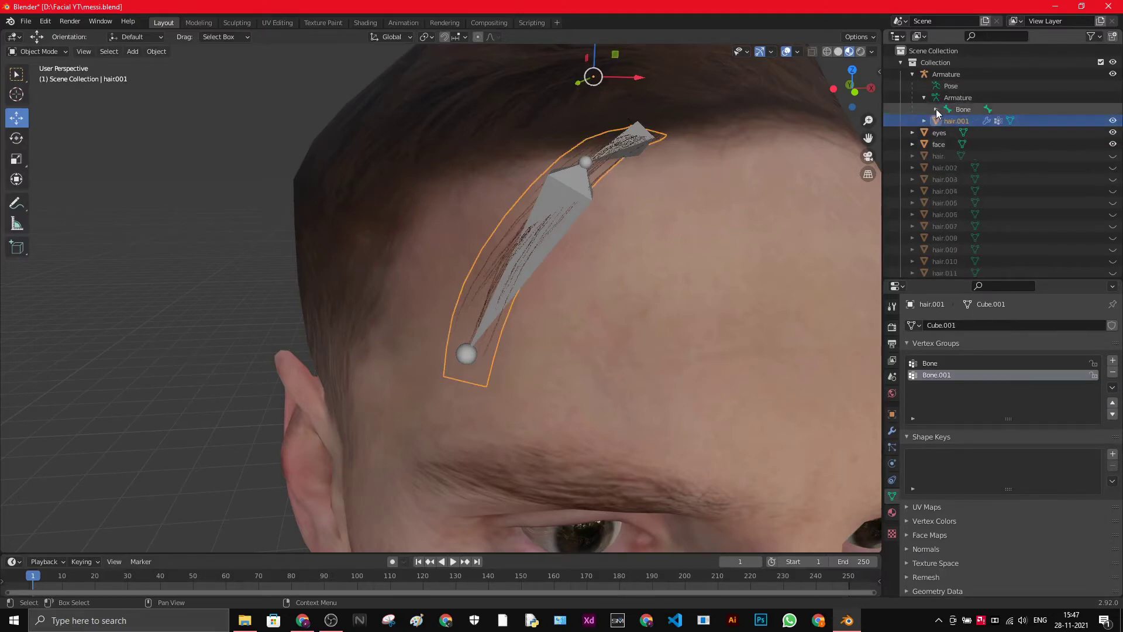
pyautogui.click(936, 109)
pyautogui.click(982, 121)
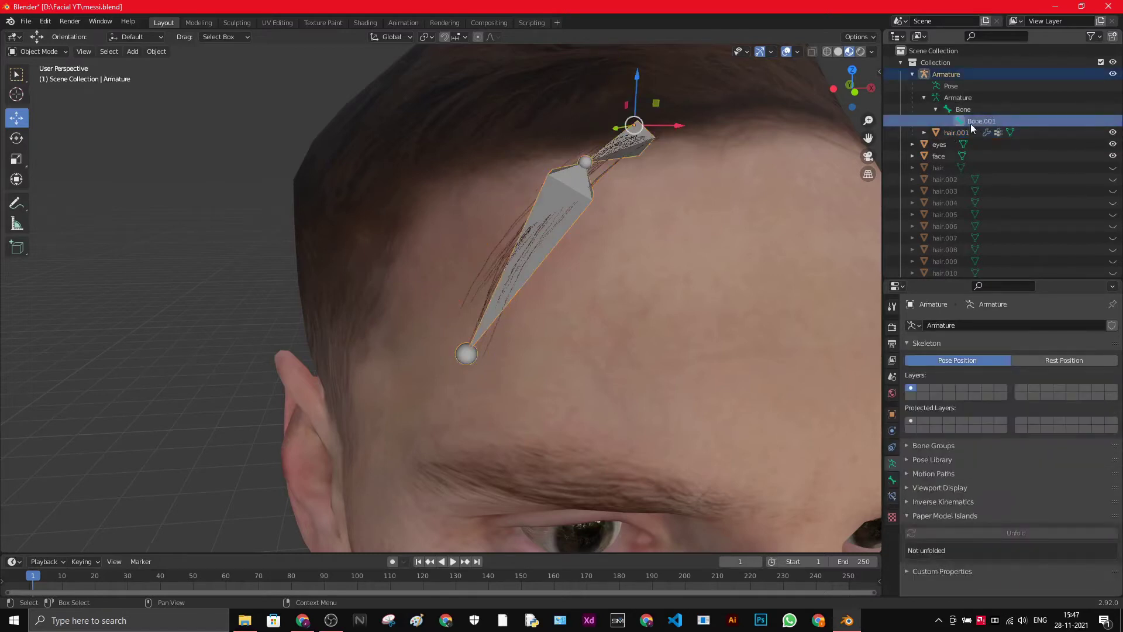
pyautogui.moveTo(657, 146); pyautogui.dragTo(606, 156, button='middle')
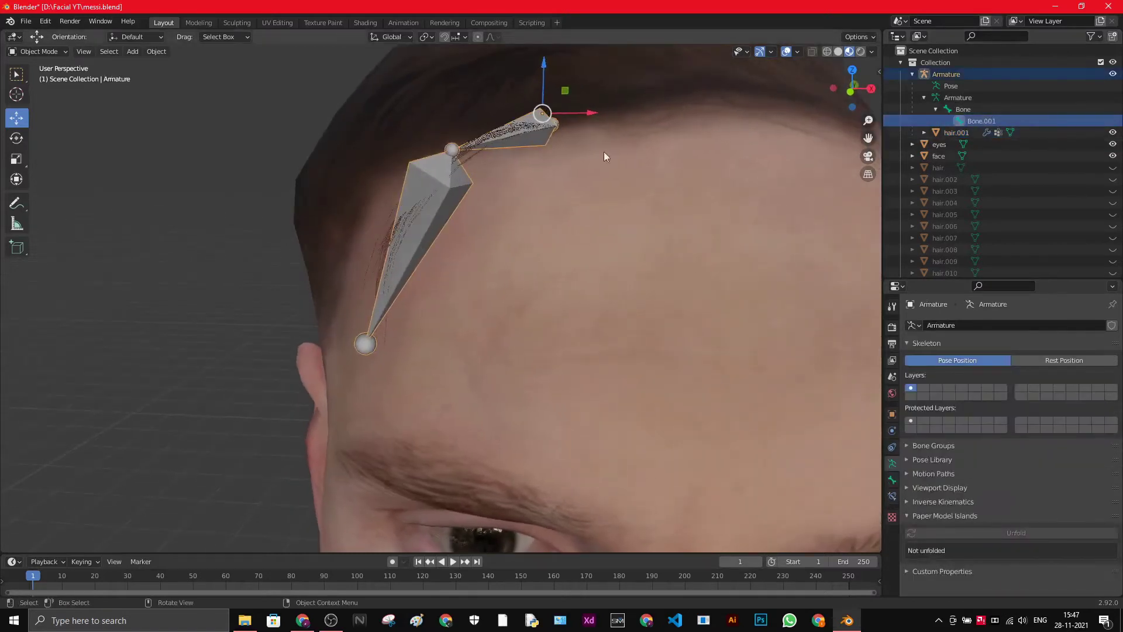
pyautogui.click(546, 131)
pyautogui.click(550, 139)
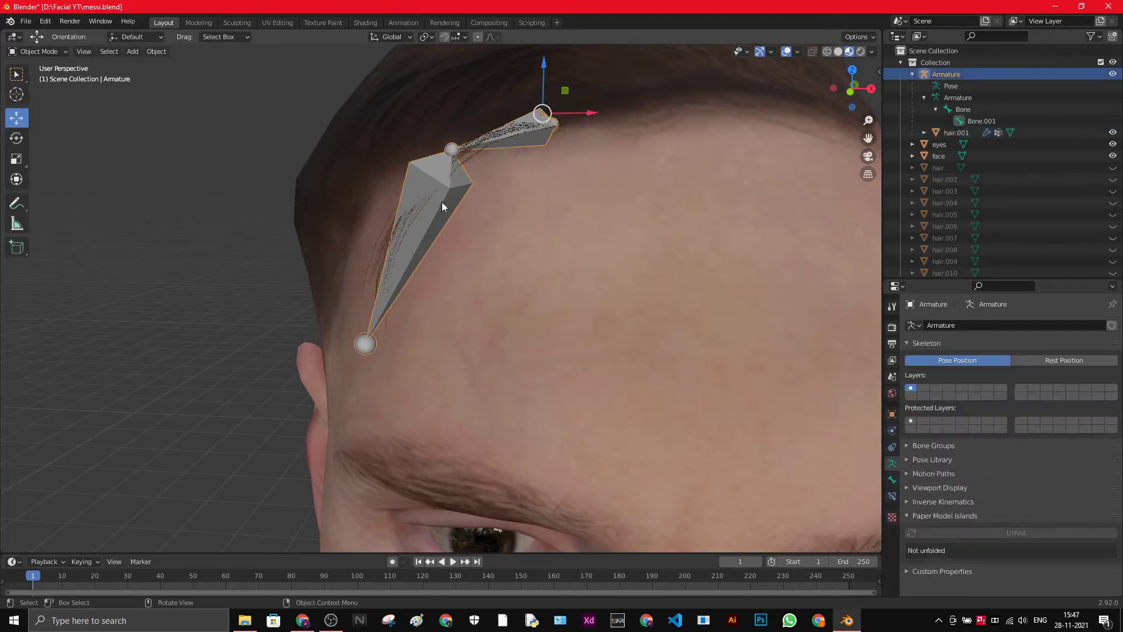
pyautogui.click(429, 216)
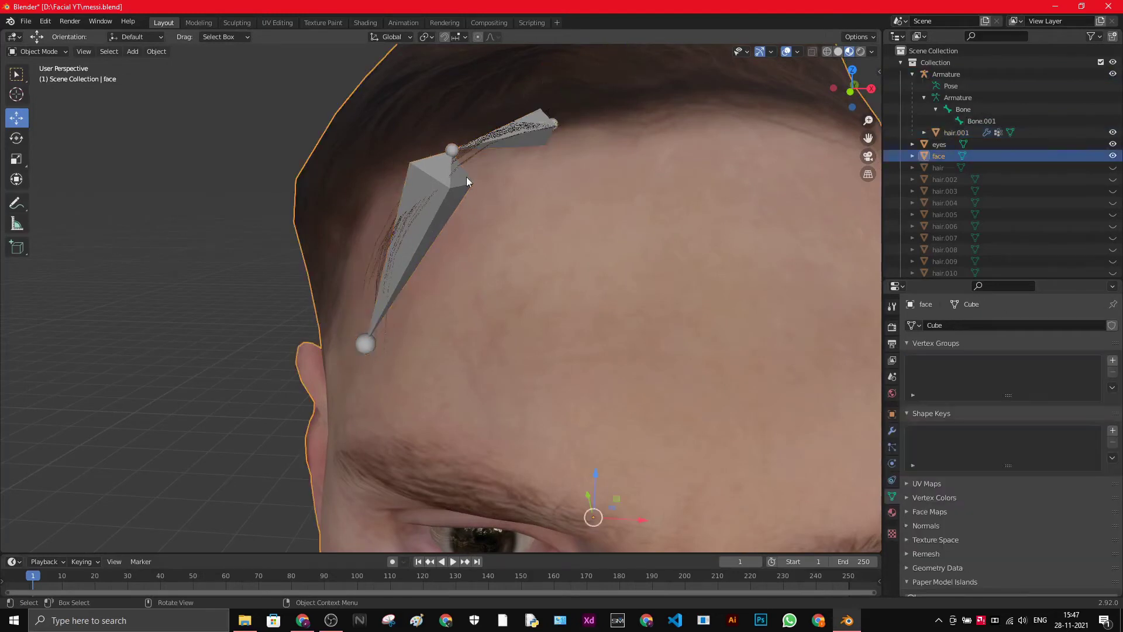
pyautogui.doubleClick(965, 109)
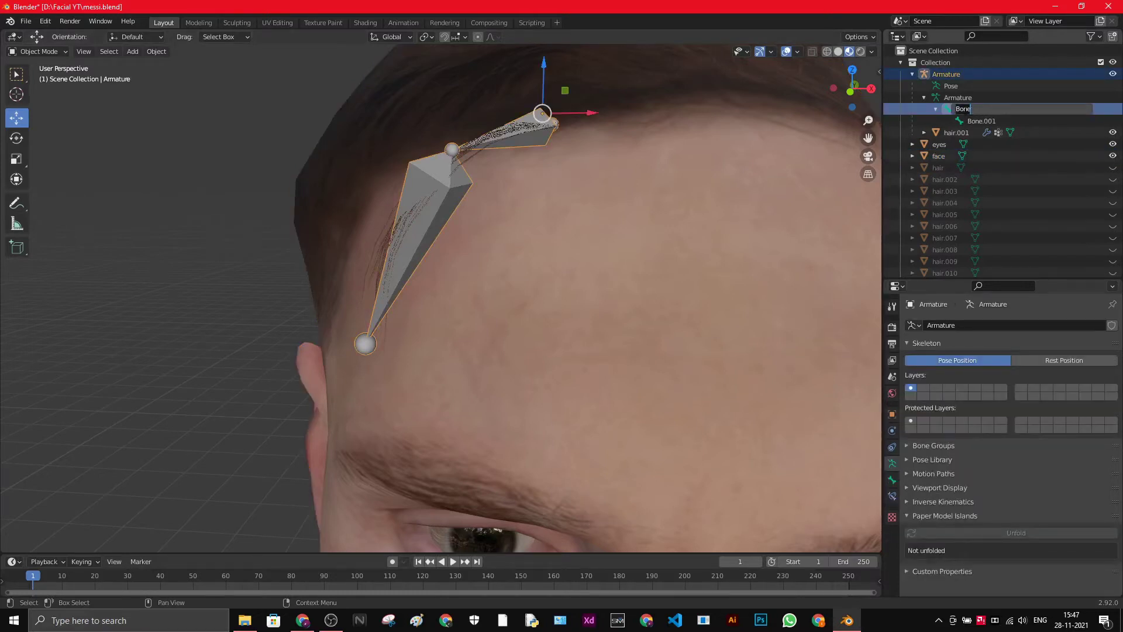
pyautogui.click(958, 218)
pyautogui.scroll(-2, 952, 188)
pyautogui.scroll(2, 959, 246)
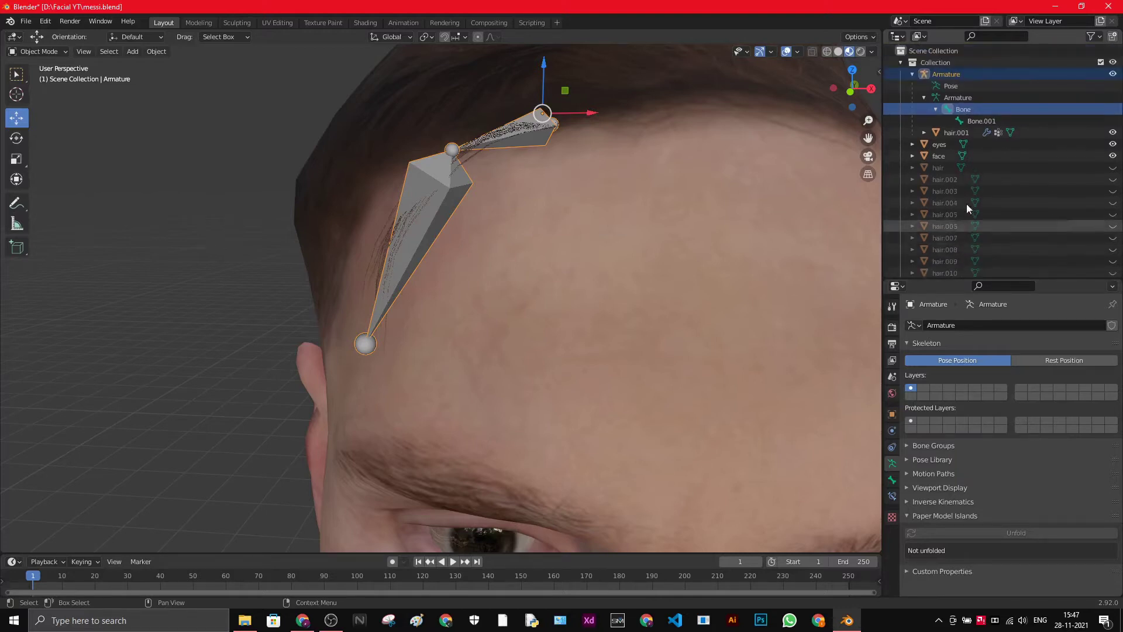
pyautogui.click(912, 179)
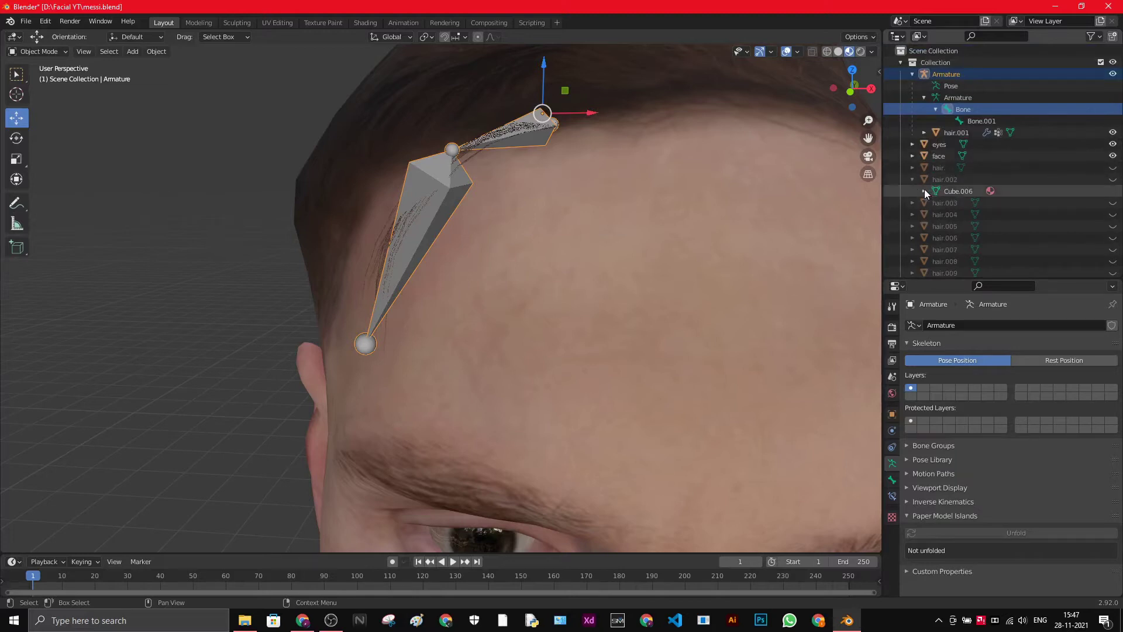
pyautogui.click(924, 191)
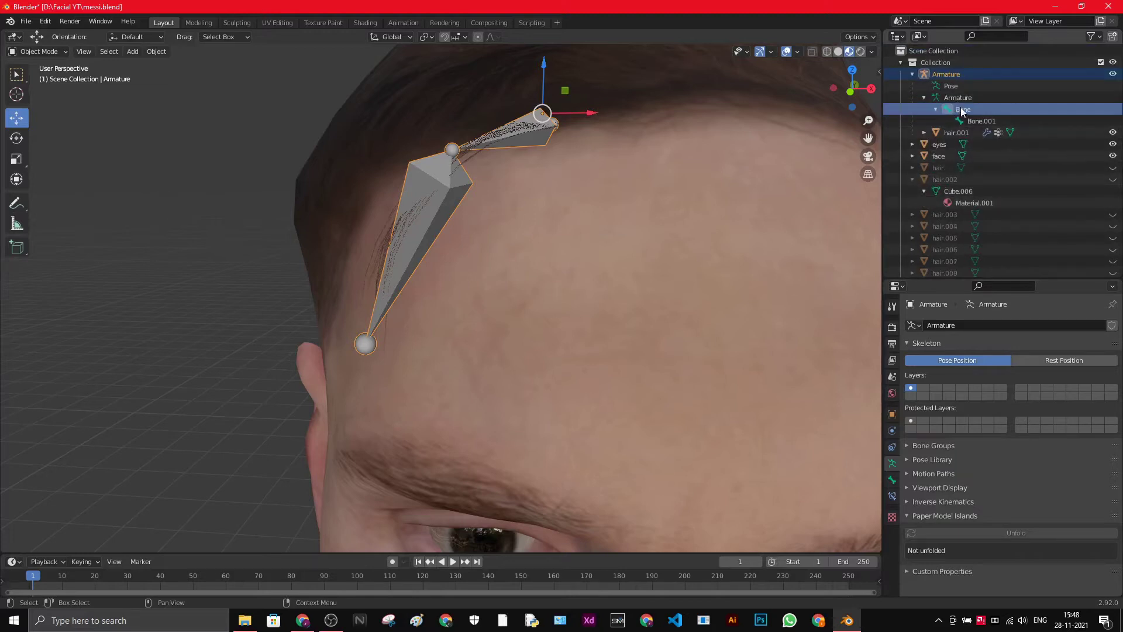
pyautogui.click(913, 179)
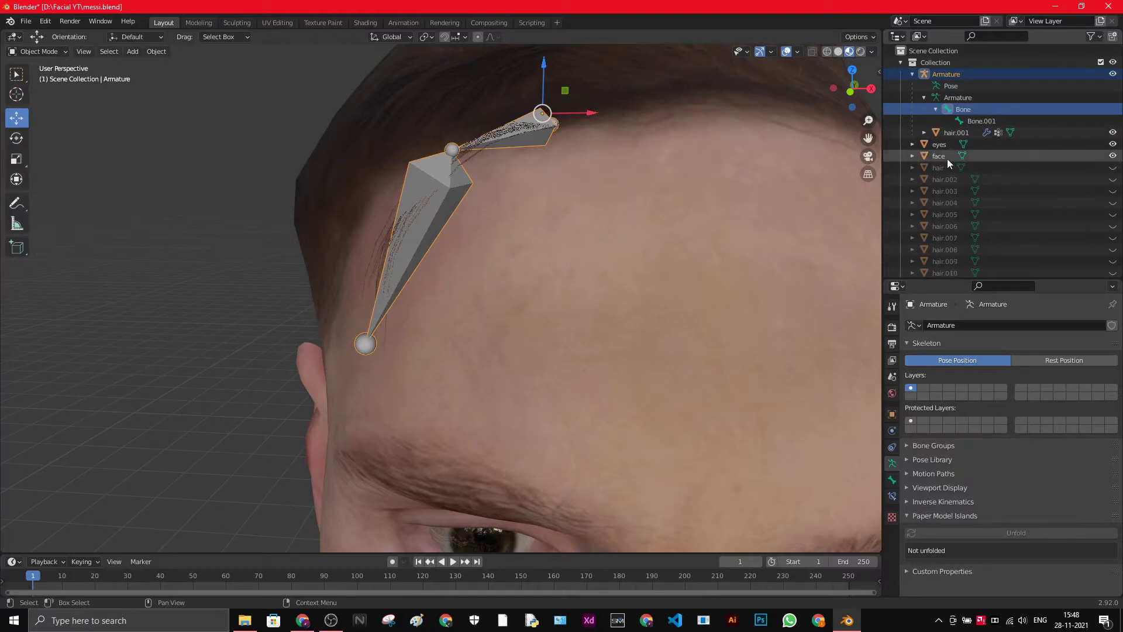
# - Rename the armature's root bone to a and its child bone to a1
pyautogui.doubleClick(968, 111)
pyautogui.write('a')
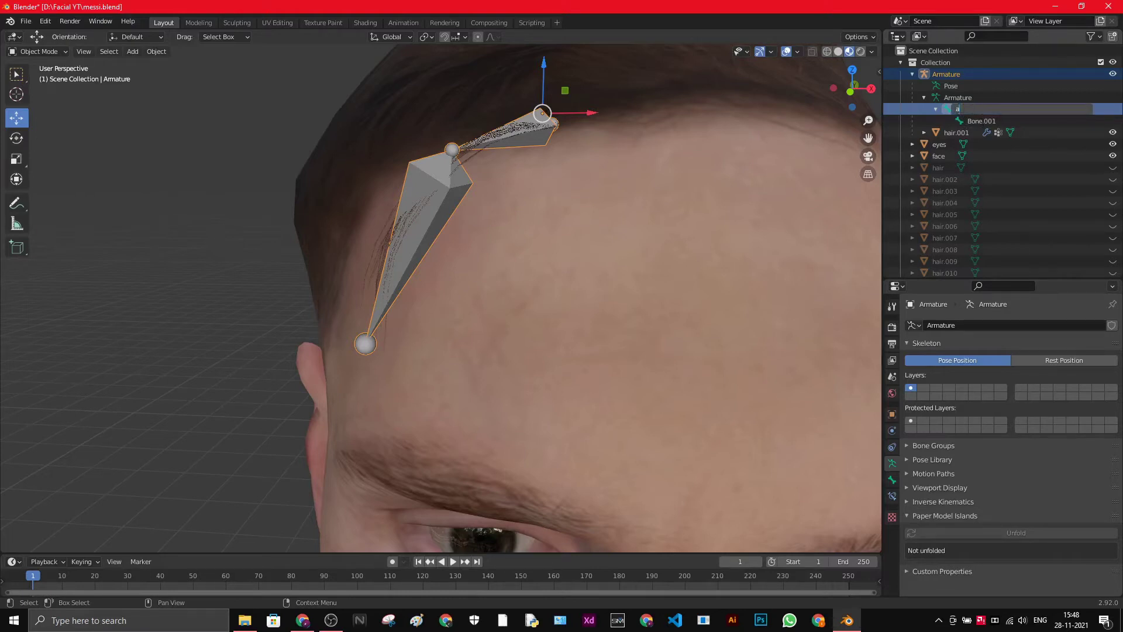
pyautogui.click(979, 120)
pyautogui.doubleClick(980, 121)
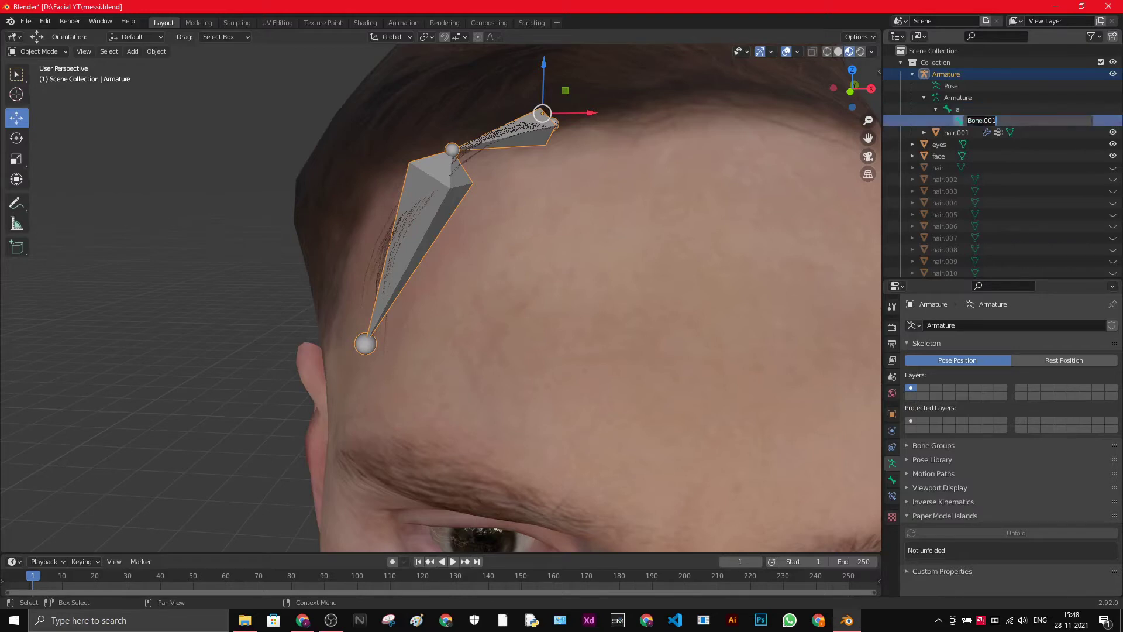
pyautogui.write('a1')
pyautogui.press('Return')
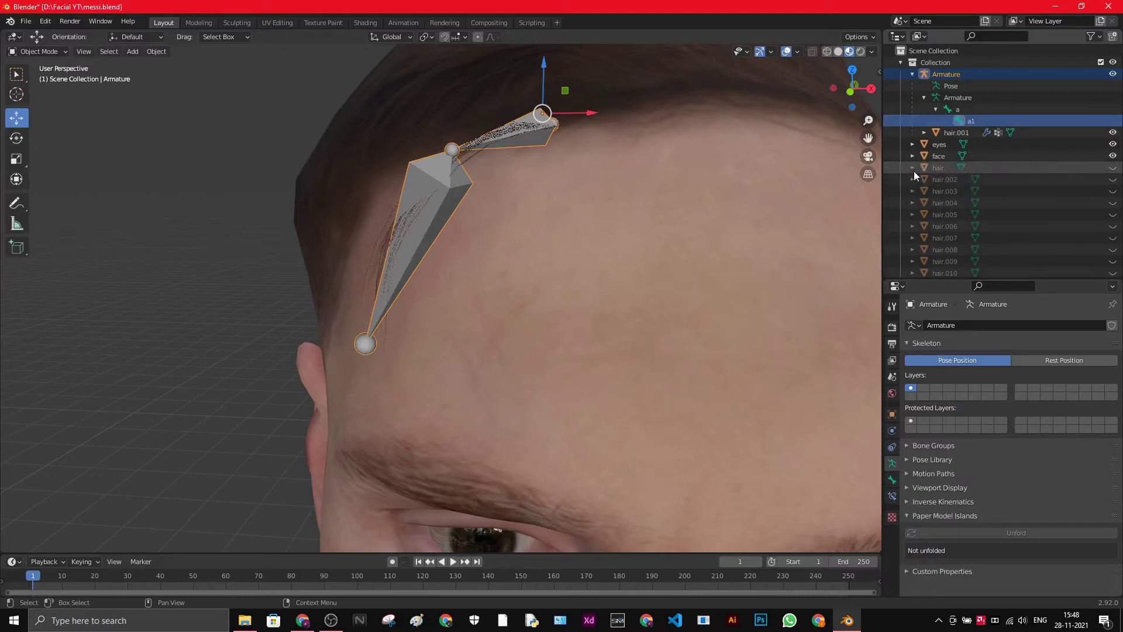
# - Collapse the armature's hierarchy and hide the armature together with its hair.001 strand
pyautogui.click(938, 178)
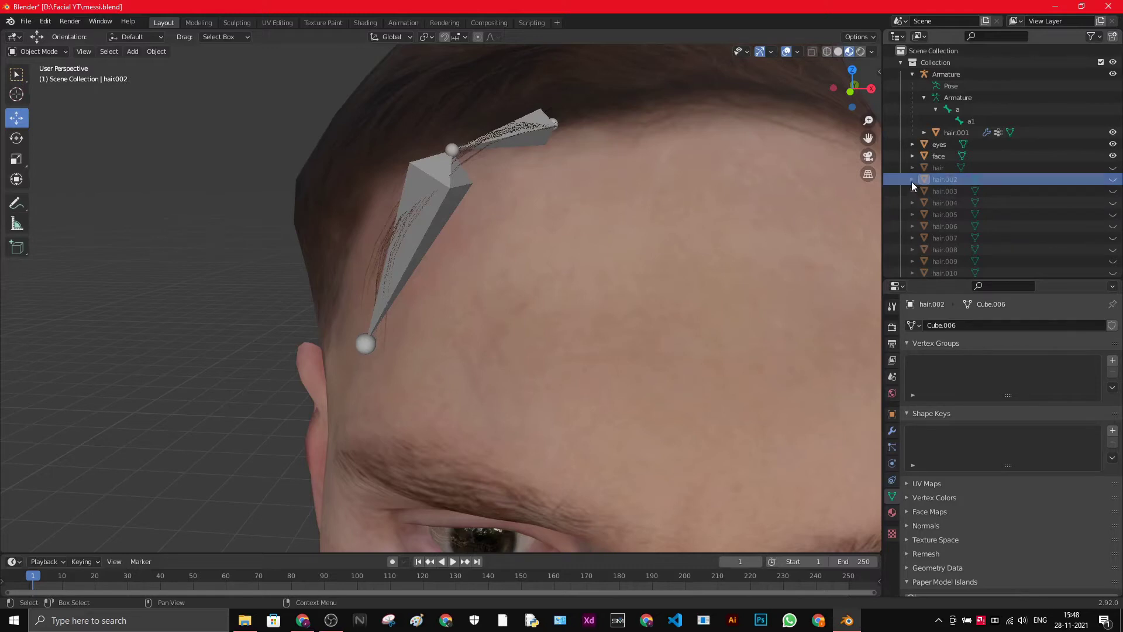
pyautogui.scroll(-2, 426, 177)
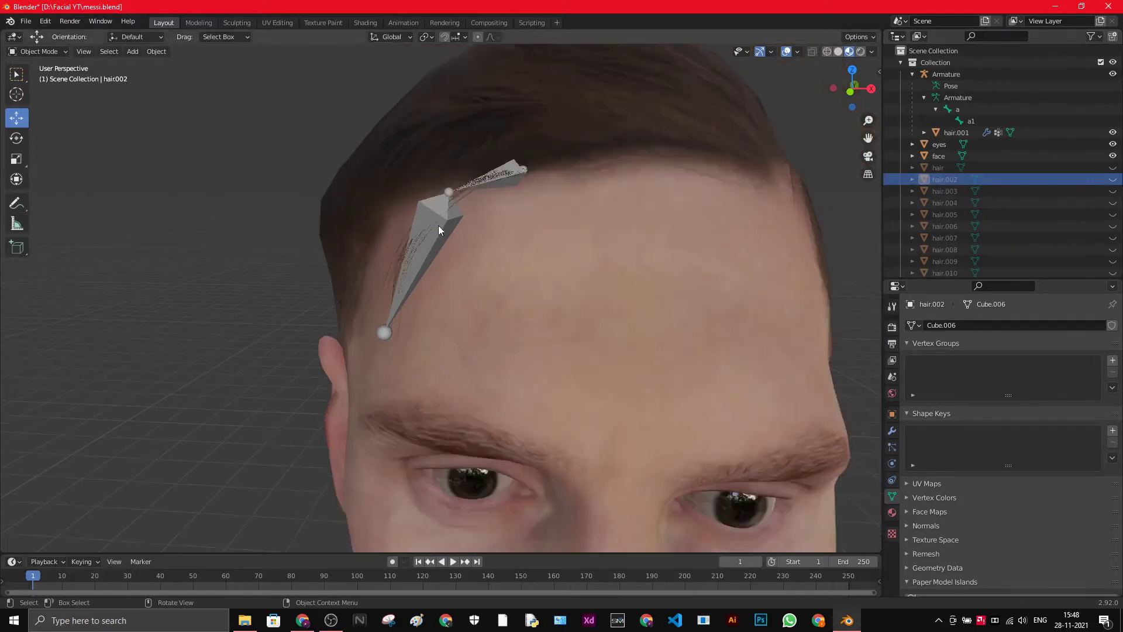
pyautogui.click(914, 74)
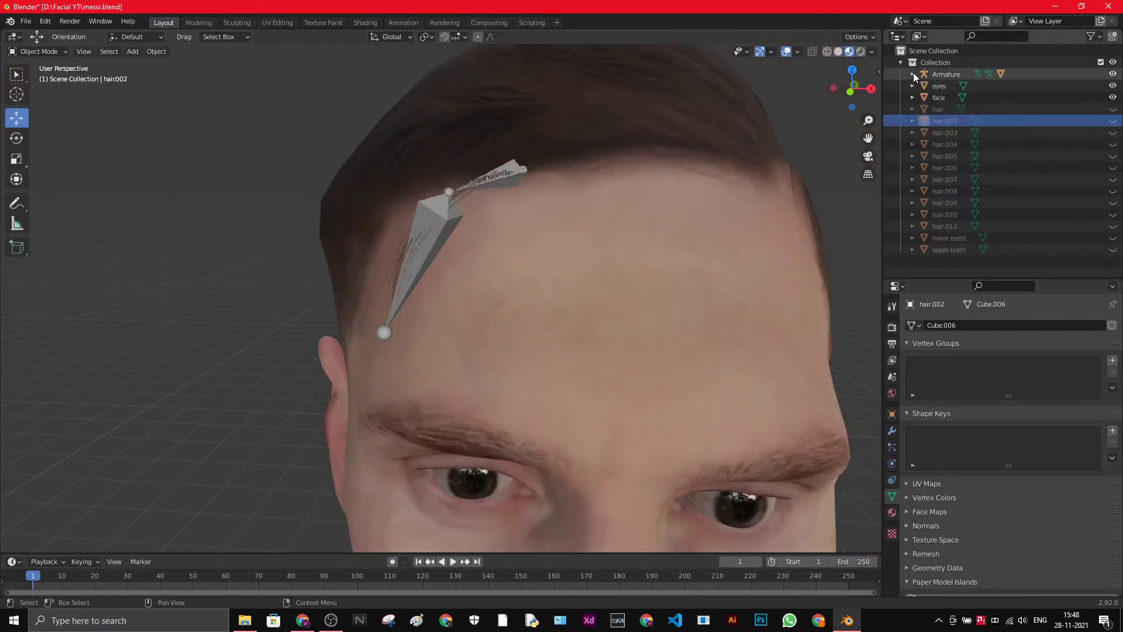
pyautogui.click(1113, 74)
pyautogui.click(1112, 75)
pyautogui.click(1113, 75)
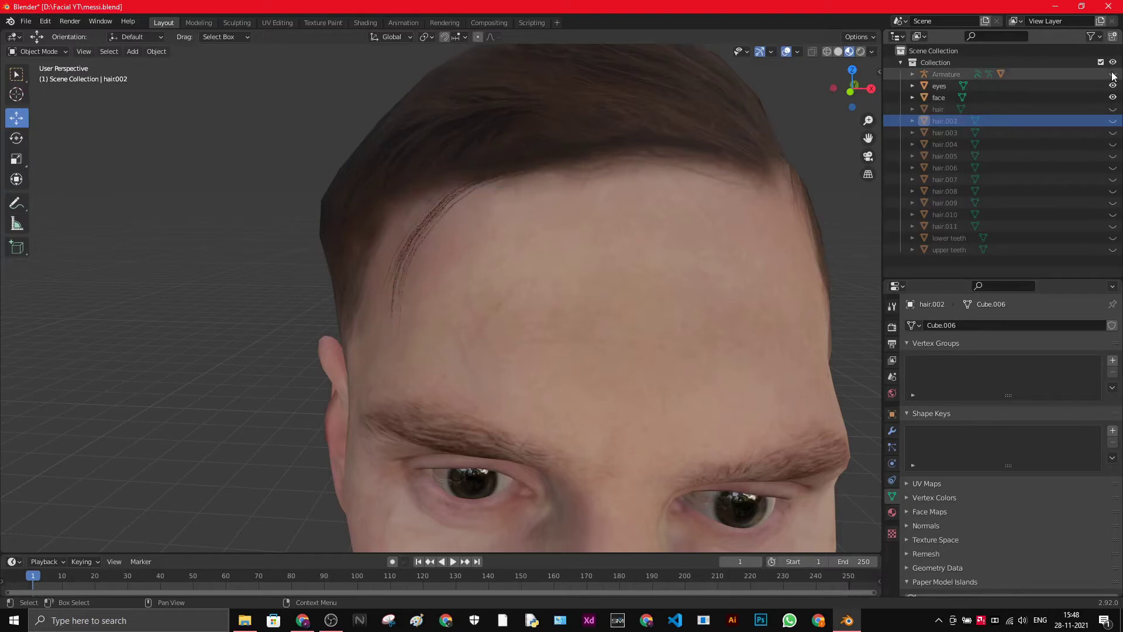
pyautogui.click(1113, 75)
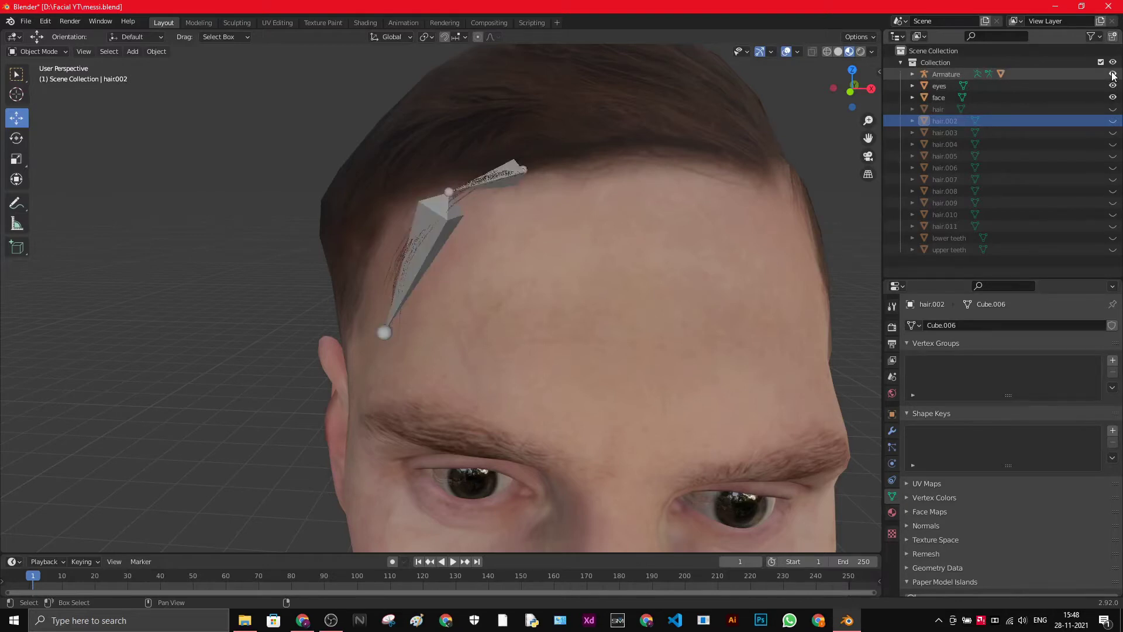
pyautogui.click(1112, 74)
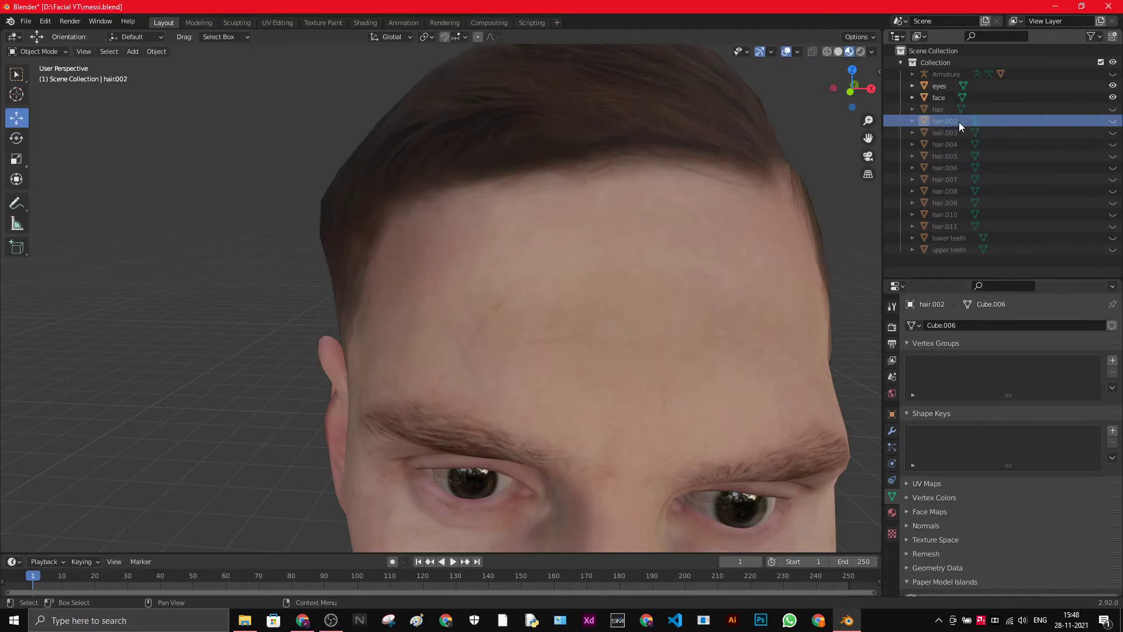
# - Show the hair.002 strand and add a new armature to the scene for it
pyautogui.click(1114, 121)
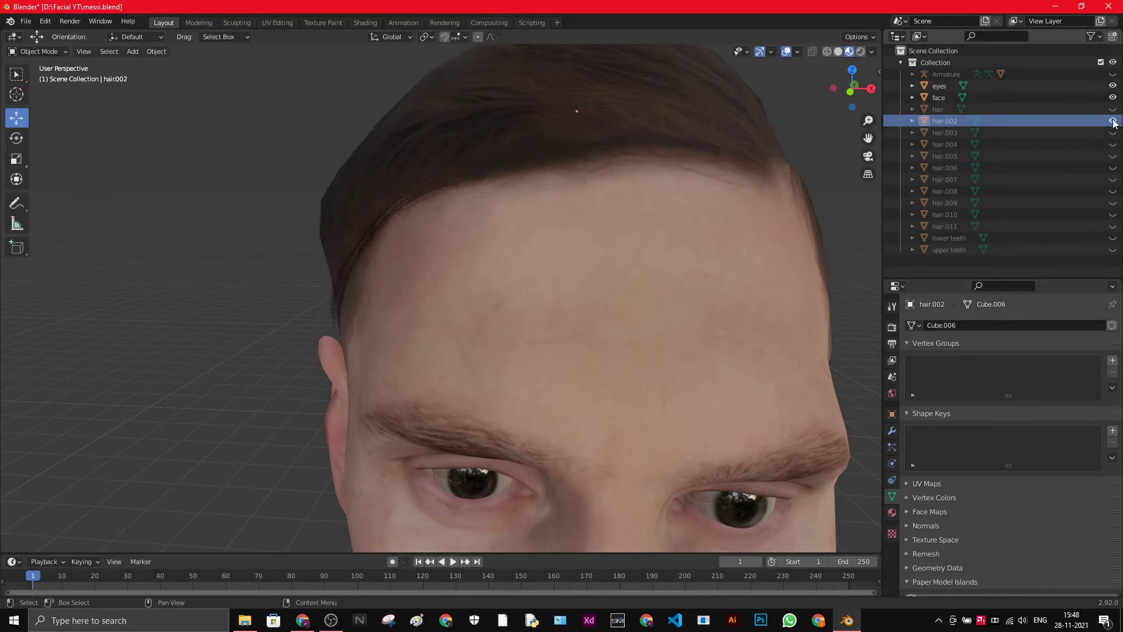
pyautogui.moveTo(390, 242); pyautogui.dragTo(436, 273, button='middle')
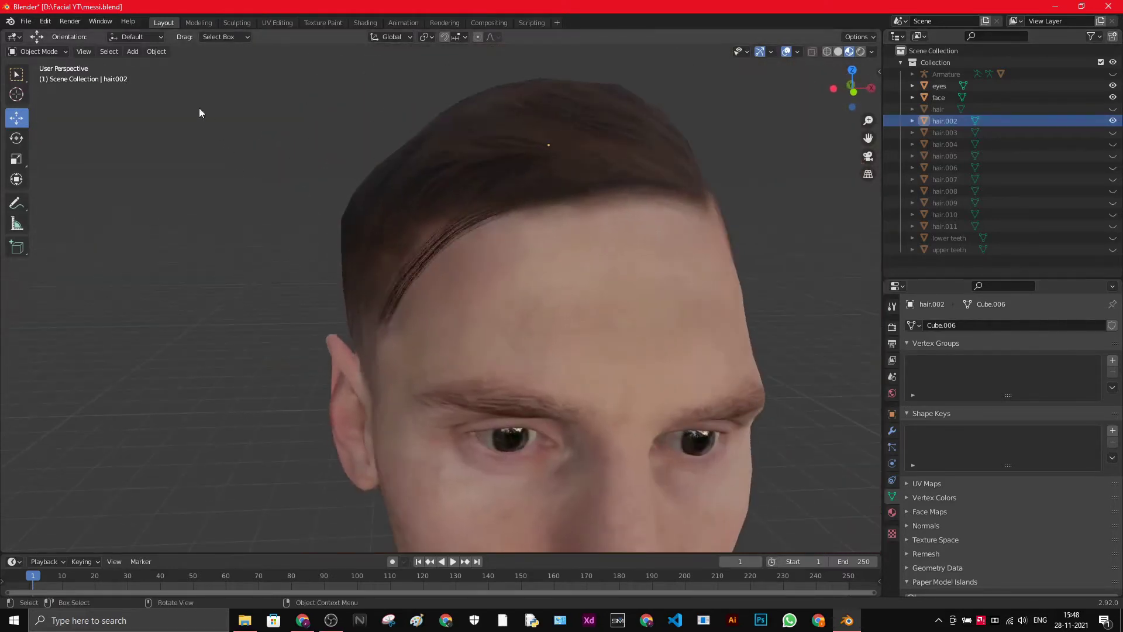
pyautogui.click(136, 52)
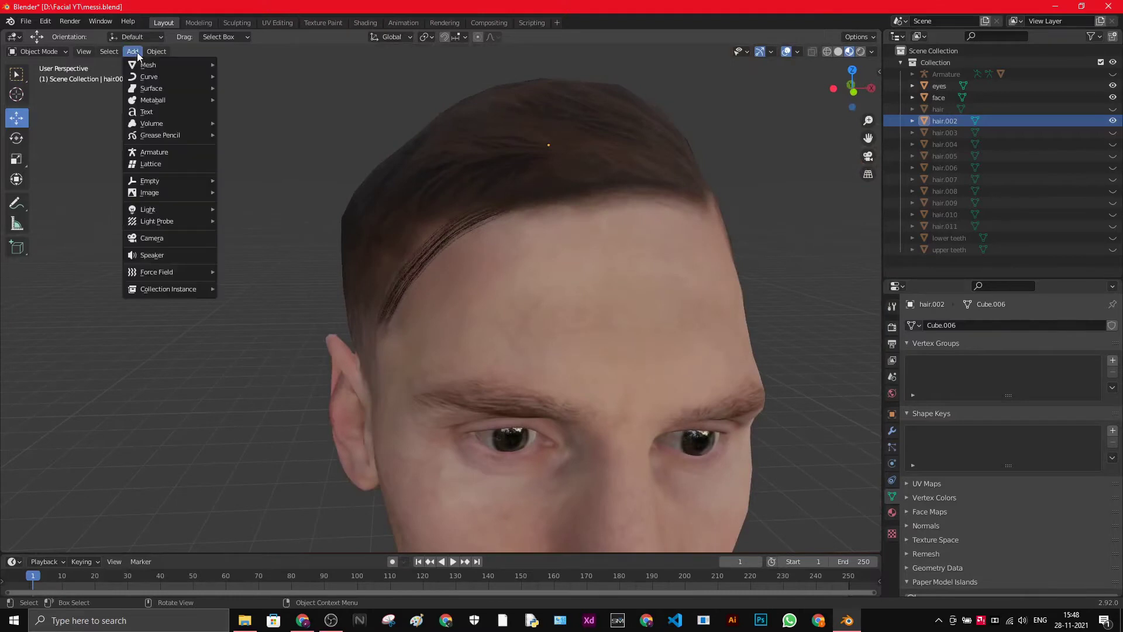
pyautogui.click(154, 152)
pyautogui.scroll(-5, 351, 263)
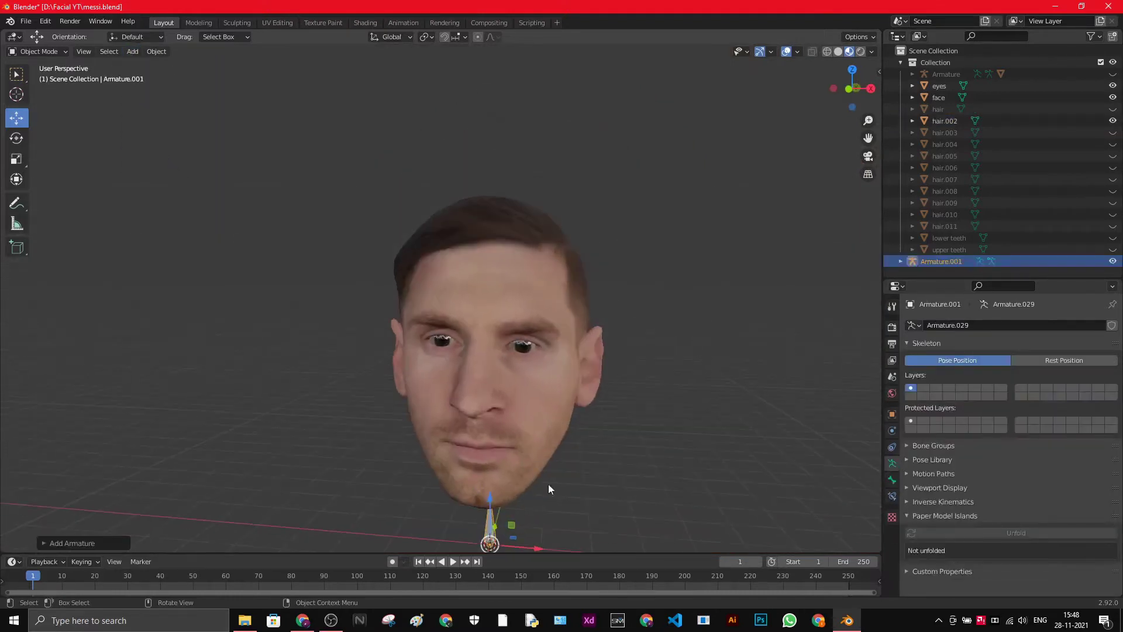
# - Move the new armature from below the chin up to the front hairline near the root of the hair.002 strand
pyautogui.moveTo(491, 544); pyautogui.dragTo(353, 258)
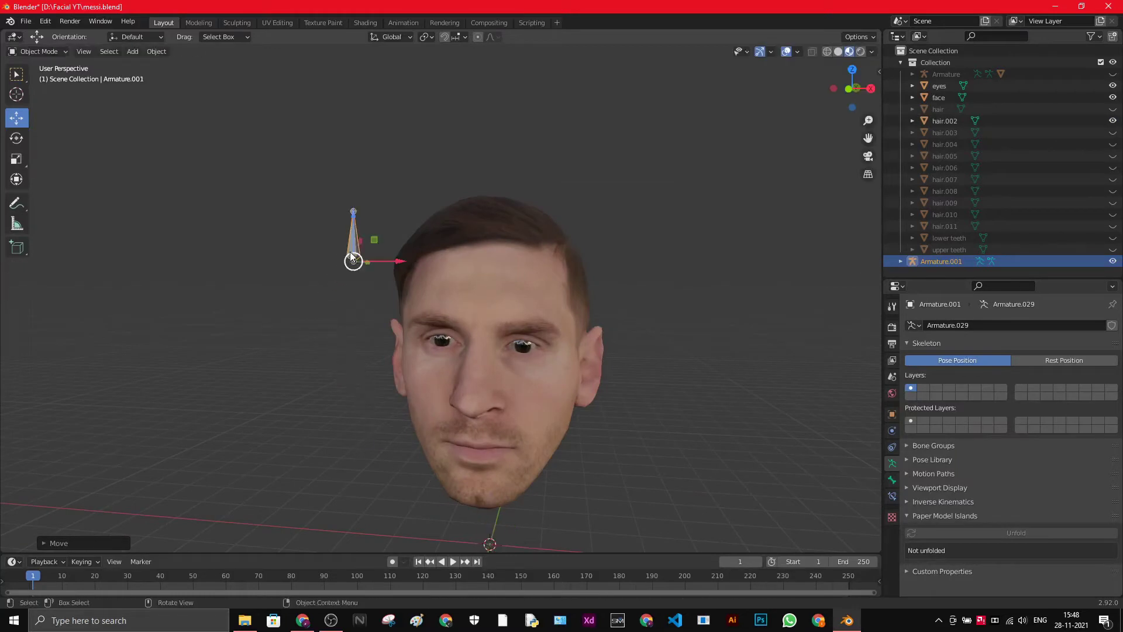
pyautogui.scroll(5, 366, 266)
pyautogui.moveTo(367, 267); pyautogui.dragTo(240, 297, button='middle')
pyautogui.click(219, 241)
pyautogui.click(216, 231)
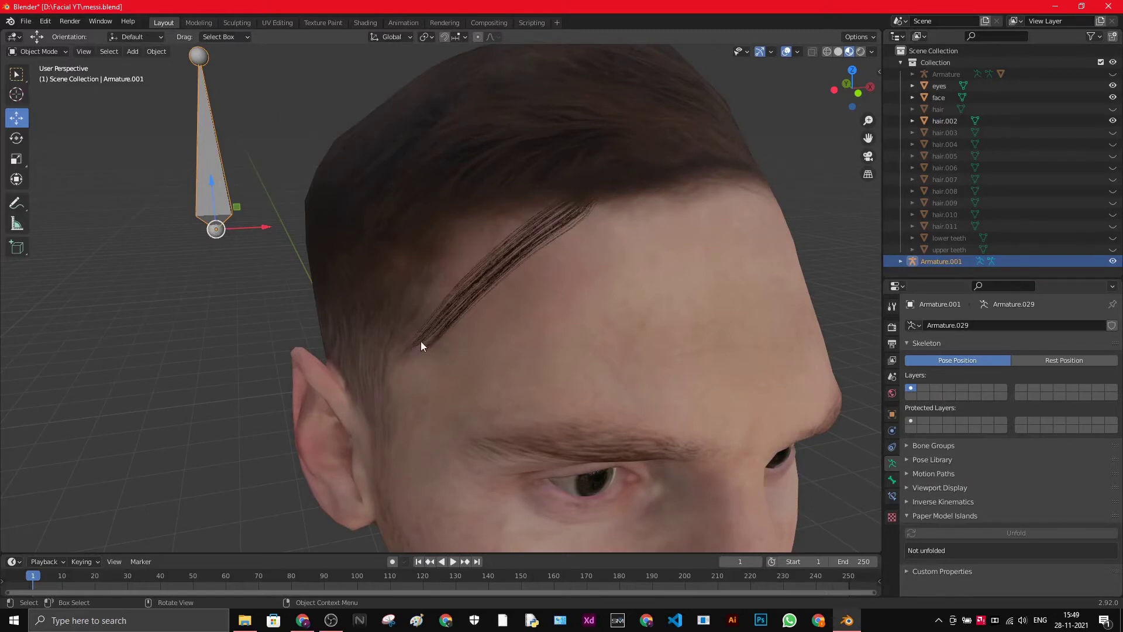
pyautogui.moveTo(236, 228); pyautogui.dragTo(599, 185)
pyautogui.moveTo(600, 184); pyautogui.dragTo(537, 316, button='middle')
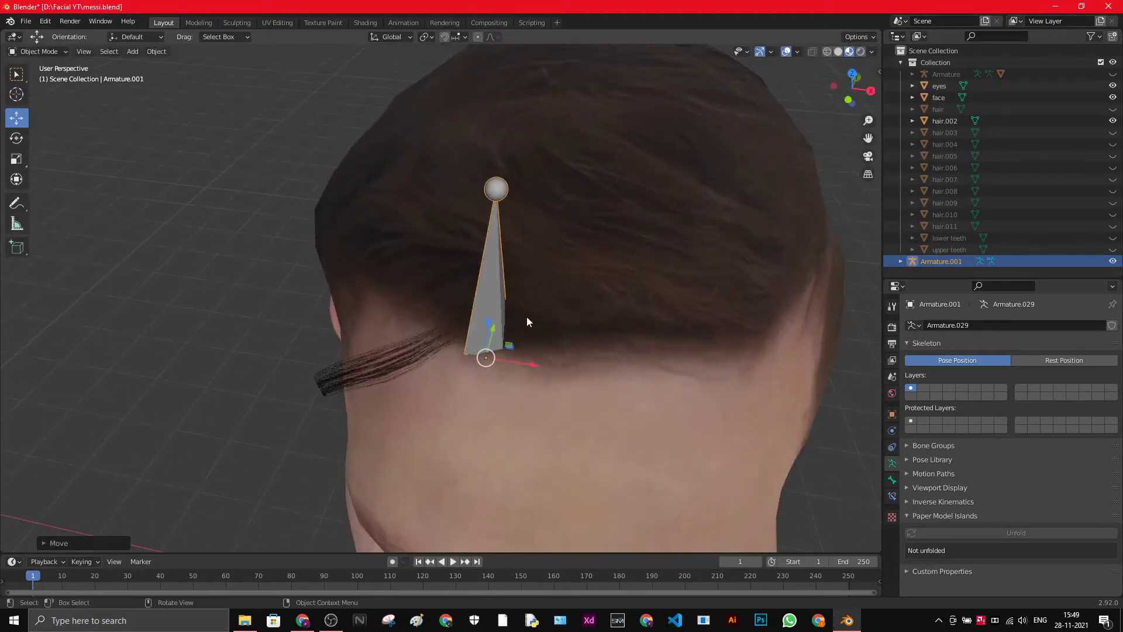
# - Fine-position the armature so its base sits exactly at the root of the hair.002 strand from several viewing angles
pyautogui.moveTo(493, 354); pyautogui.dragTo(450, 331)
pyautogui.moveTo(449, 331); pyautogui.dragTo(575, 233, button='middle')
pyautogui.moveTo(589, 210); pyautogui.dragTo(582, 208)
pyautogui.moveTo(627, 238); pyautogui.dragTo(699, 242, button='middle')
pyautogui.moveTo(652, 183); pyautogui.dragTo(567, 239, button='middle')
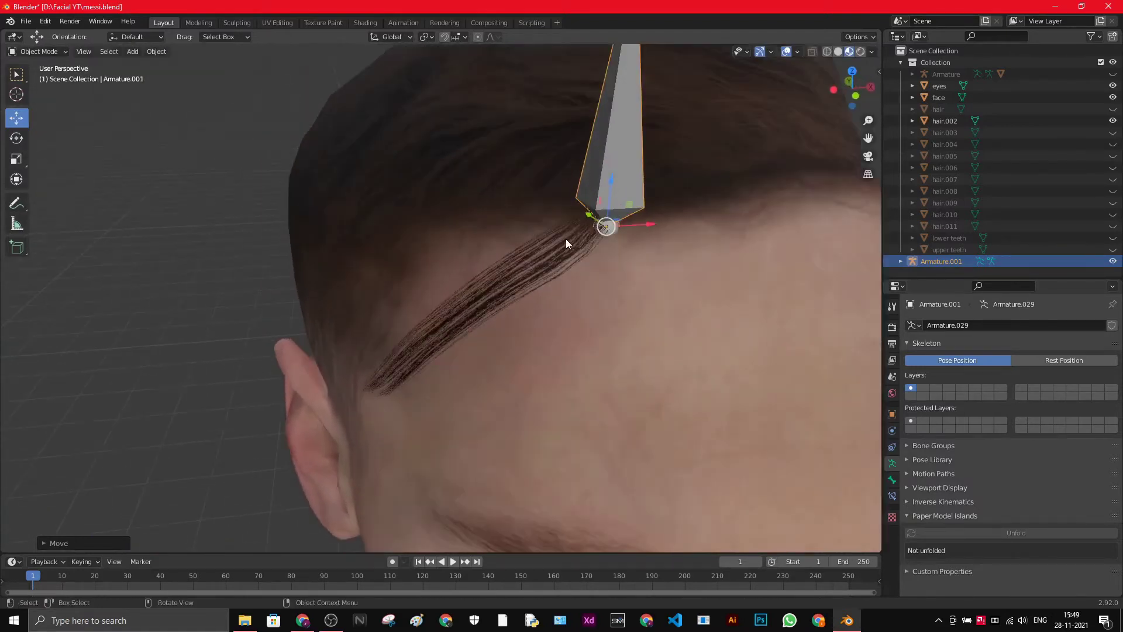
pyautogui.moveTo(605, 228); pyautogui.dragTo(596, 222)
pyautogui.moveTo(600, 234); pyautogui.dragTo(557, 251, button='middle')
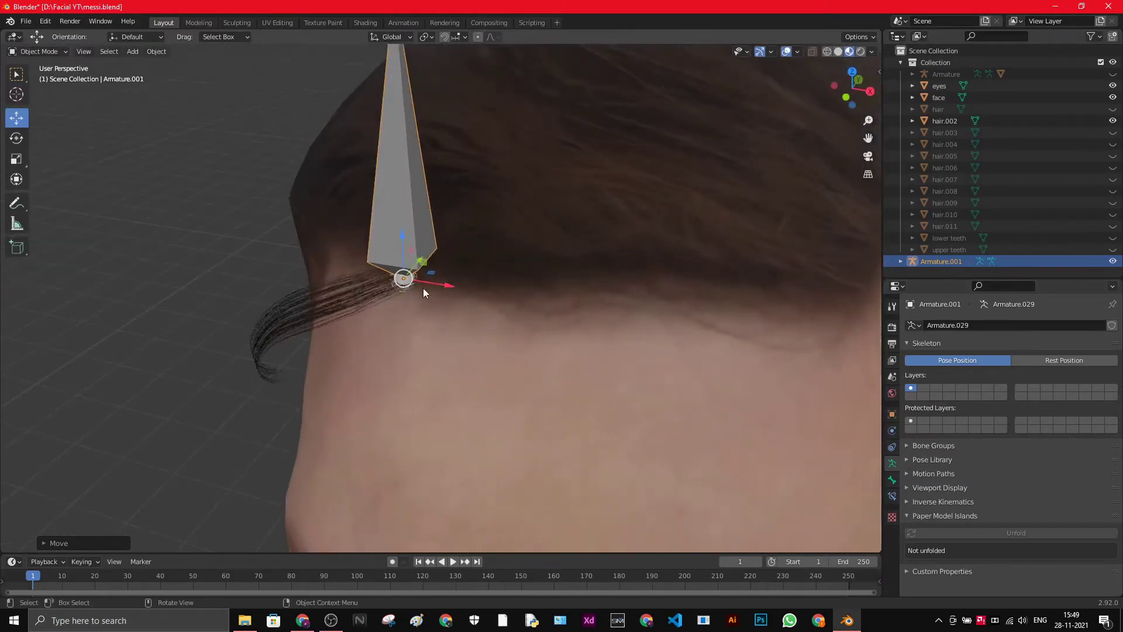
pyautogui.scroll(-1, 437, 285)
pyautogui.moveTo(437, 279); pyautogui.dragTo(159, 163, button='middle')
# - In Edit Mode, move the bone's tip down onto the hair.002 strand so the bone follows the strand's upper part
pyautogui.click(38, 51)
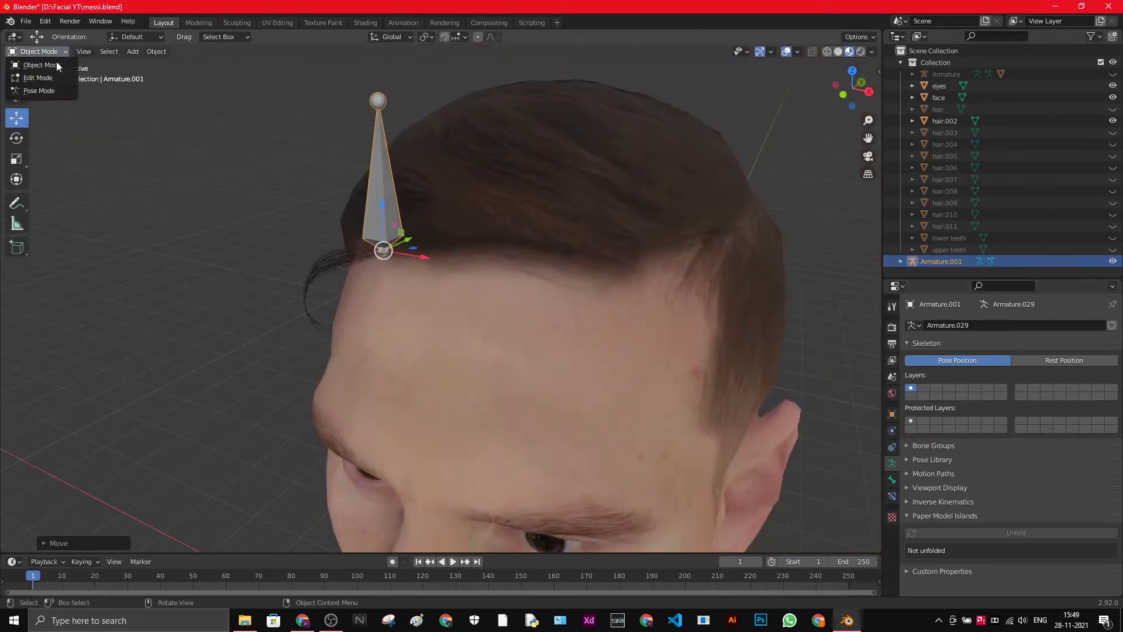
pyautogui.click(59, 77)
pyautogui.click(378, 101)
pyautogui.moveTo(379, 102); pyautogui.dragTo(325, 224)
pyautogui.moveTo(325, 224); pyautogui.dragTo(437, 214, button='middle')
pyautogui.moveTo(537, 147); pyautogui.dragTo(491, 213)
pyautogui.moveTo(492, 213); pyautogui.dragTo(612, 280, button='middle')
pyautogui.moveTo(773, 250); pyautogui.dragTo(705, 269)
pyautogui.moveTo(705, 269); pyautogui.dragTo(746, 233, button='middle')
pyautogui.moveTo(742, 230); pyautogui.dragTo(729, 210)
pyautogui.moveTo(730, 210); pyautogui.dragTo(491, 222, button='middle')
pyautogui.moveTo(490, 223); pyautogui.dragTo(509, 258)
pyautogui.moveTo(509, 258); pyautogui.dragTo(686, 240, button='middle')
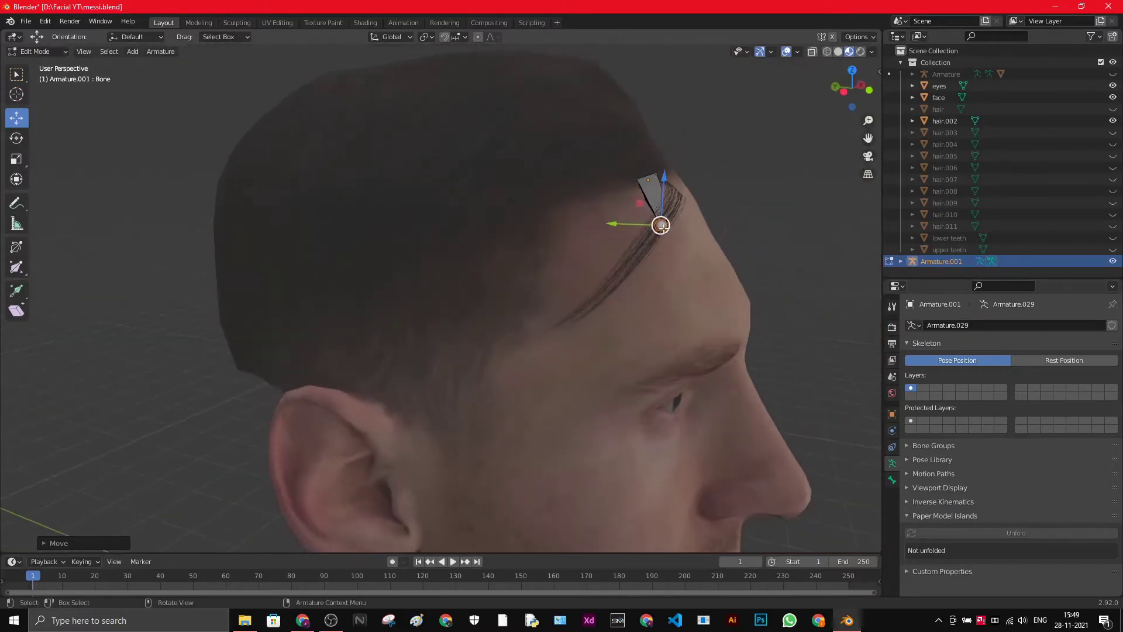
# - Extrude a second bone about 1 m from the tip to the lower end of hair.002, fit it to the strand and return to Object Mode
pyautogui.press('e')
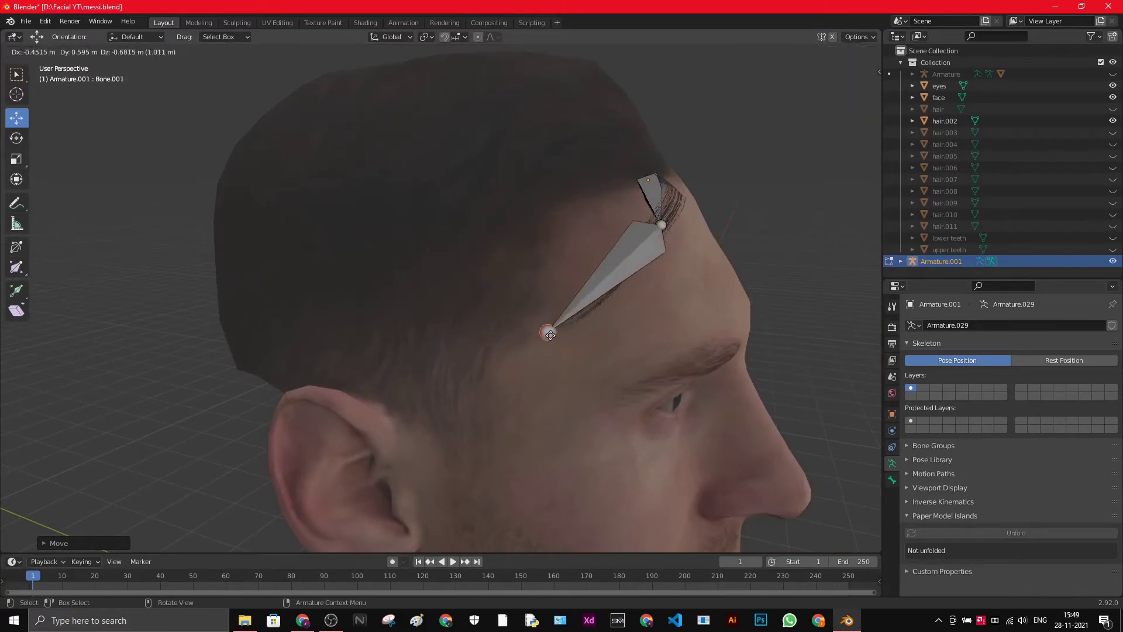
pyautogui.click(549, 330)
pyautogui.moveTo(549, 330); pyautogui.dragTo(614, 319, button='middle')
pyautogui.moveTo(605, 311); pyautogui.dragTo(601, 310)
pyautogui.moveTo(609, 327); pyautogui.dragTo(585, 361, button='middle')
pyautogui.scroll(2, 555, 292)
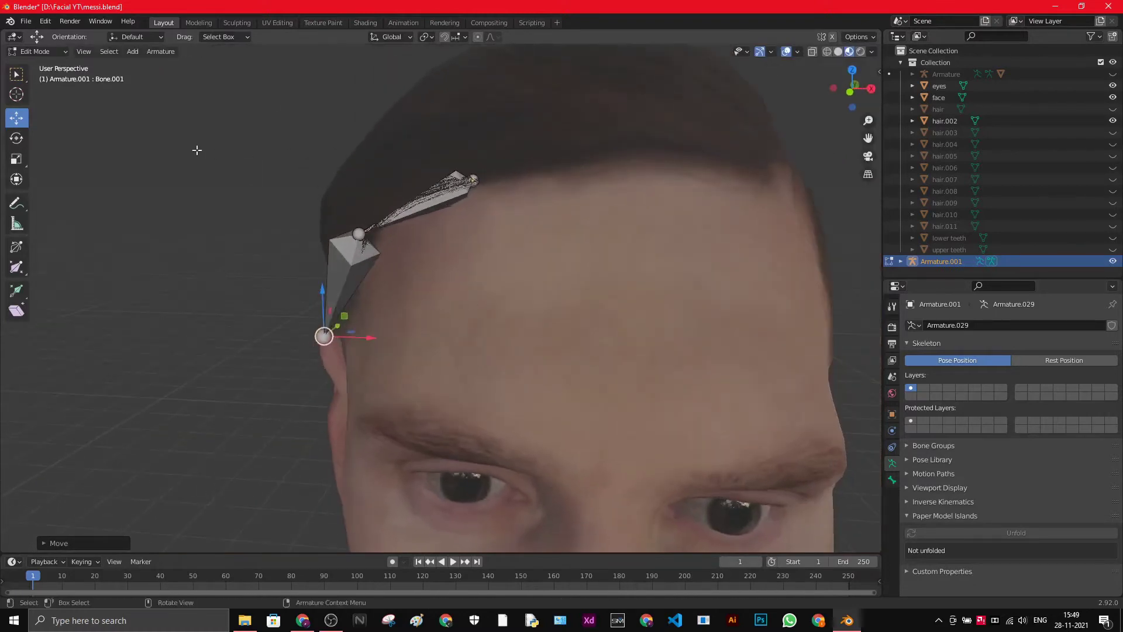
pyautogui.click(52, 51)
pyautogui.click(48, 62)
pyautogui.click(244, 255)
# - Try parenting the hair.002 strand to Armature.001 with automatic weights, and undo the parenting
pyautogui.moveTo(243, 255); pyautogui.dragTo(569, 207, button='middle')
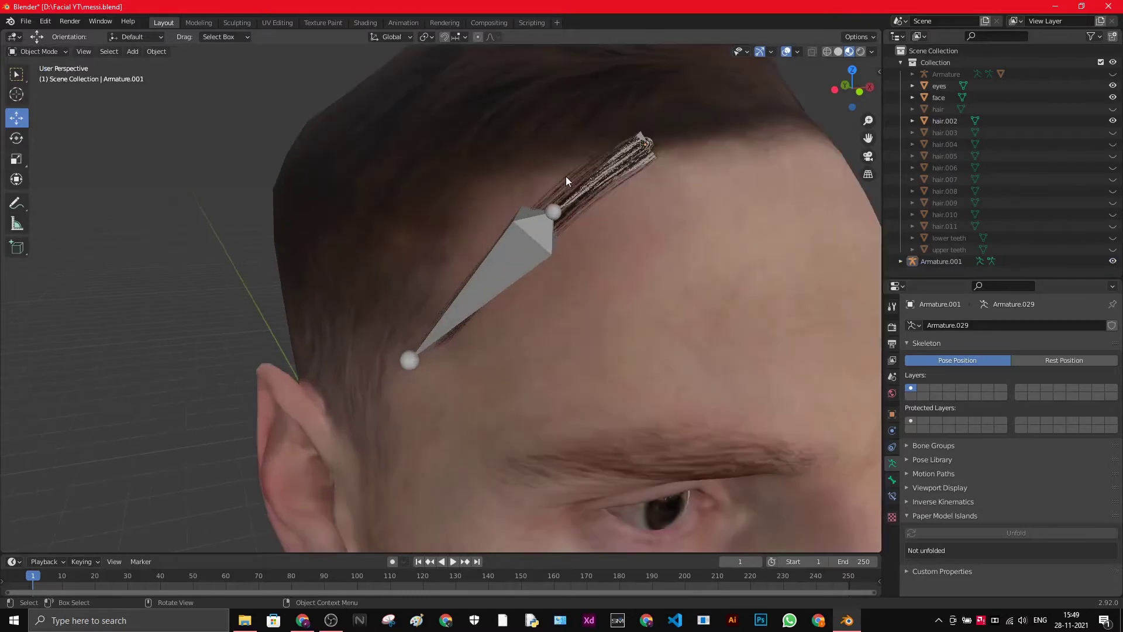
pyautogui.click(568, 178)
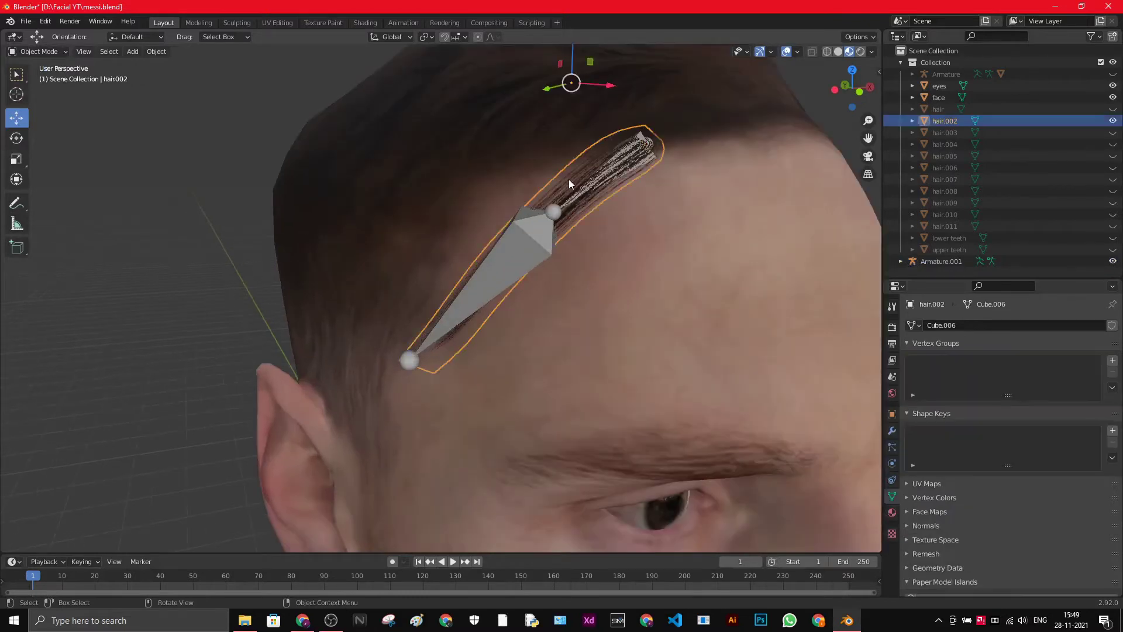
pyautogui.keyDown('shift'); pyautogui.click(518, 250); pyautogui.keyUp('shift')
pyautogui.rightClick(518, 250)
pyautogui.moveTo(518, 250)
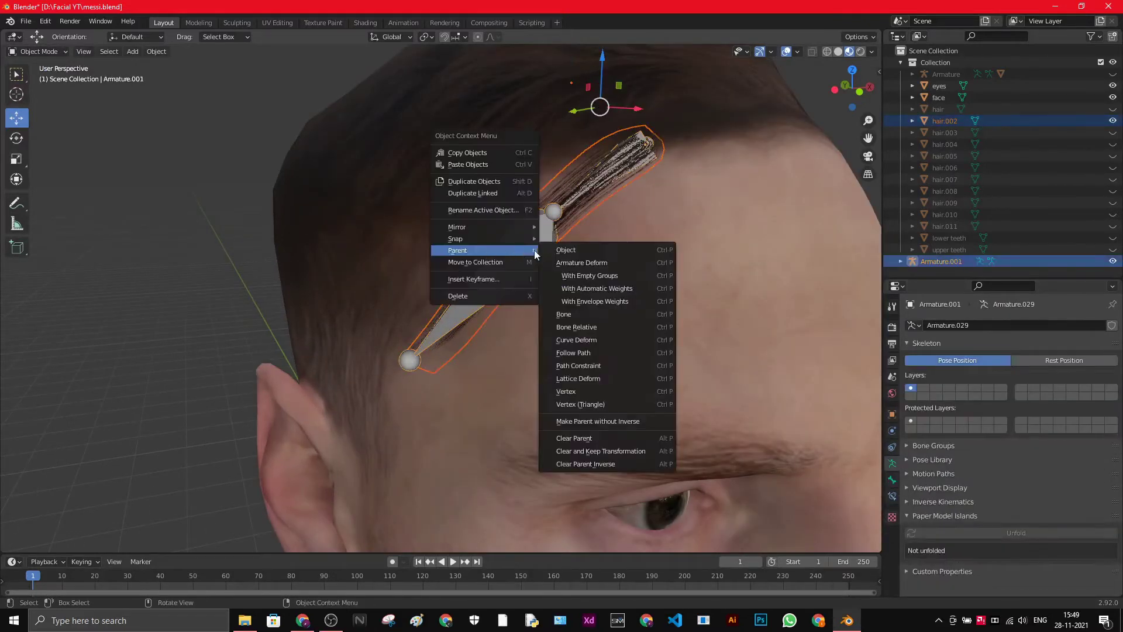
pyautogui.click(575, 287)
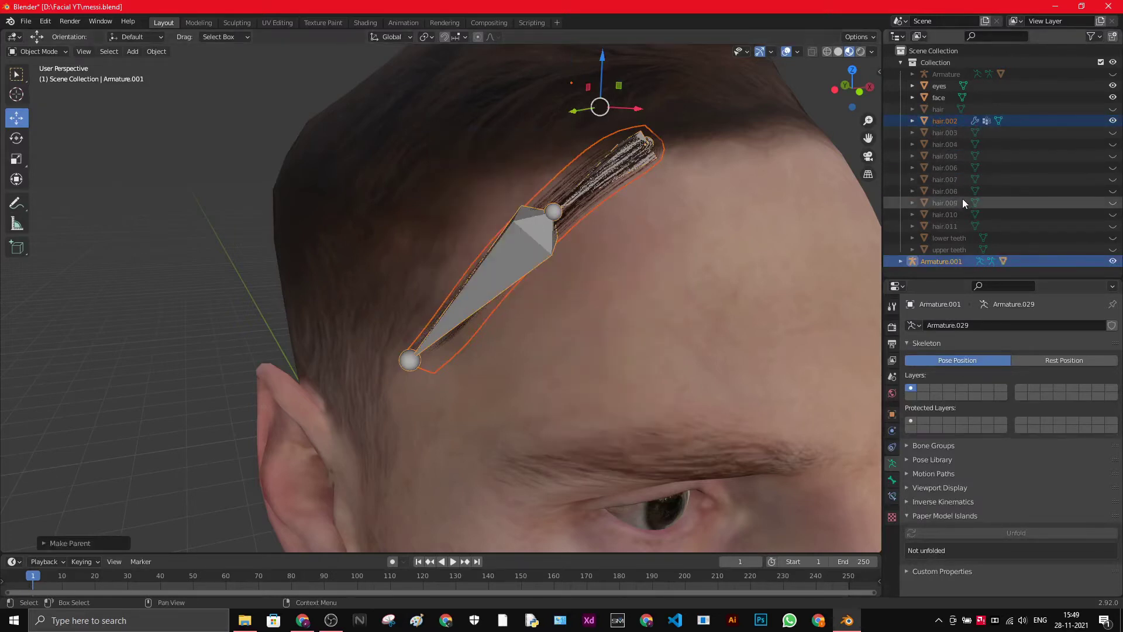
pyautogui.hotkey('ctrl', 'z')
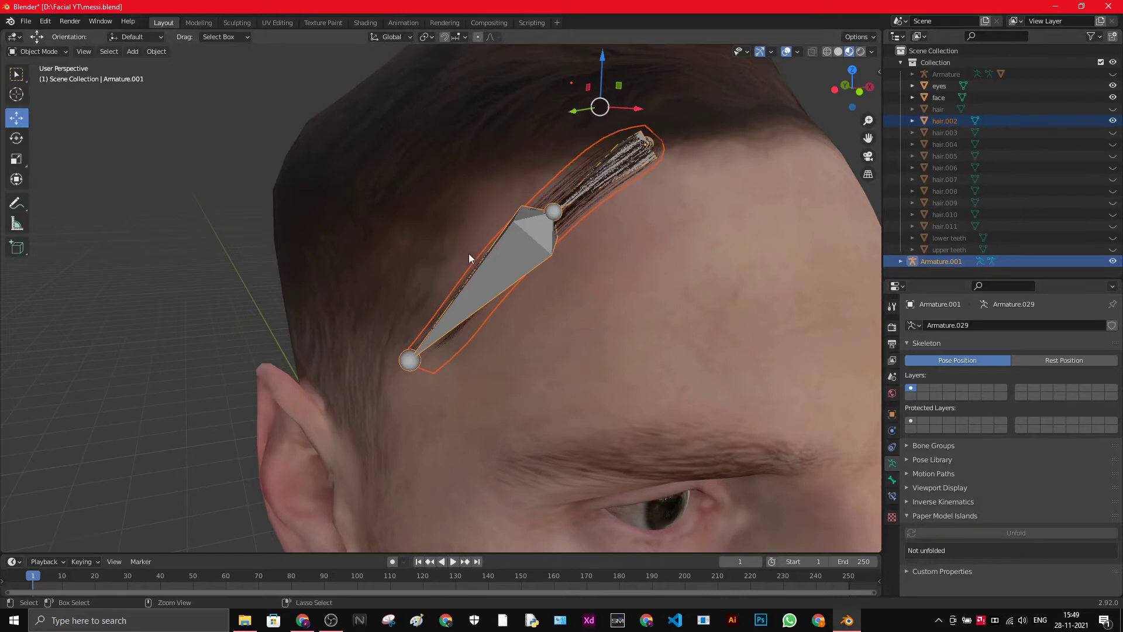
# - Move Armature.001 into the Collection that holds the head and hair objects
pyautogui.click(938, 121)
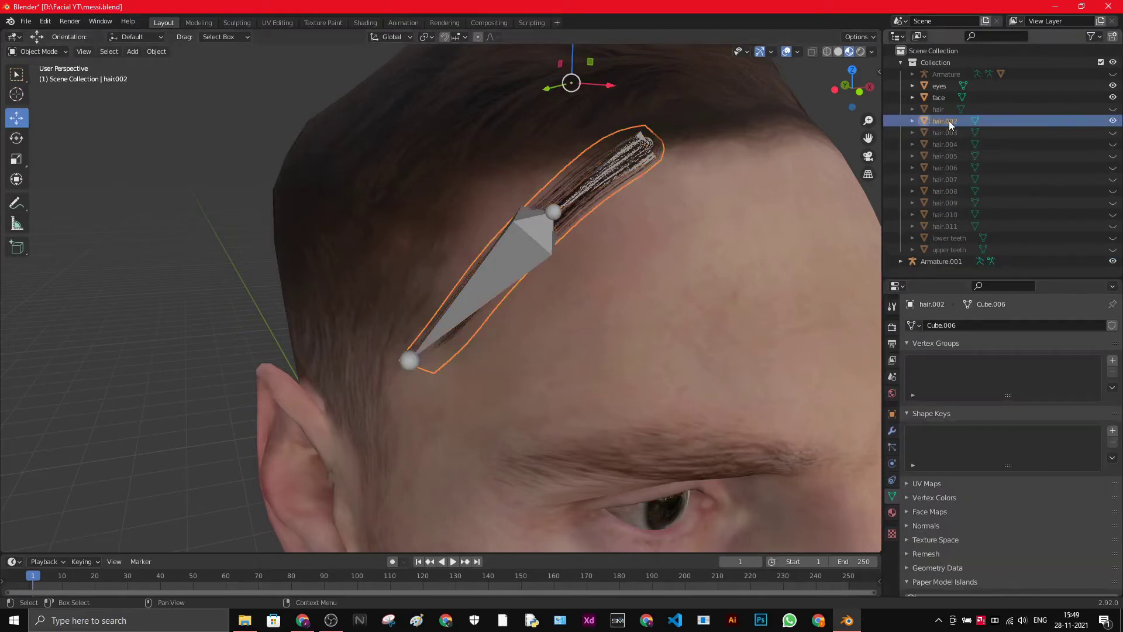
pyautogui.click(942, 262)
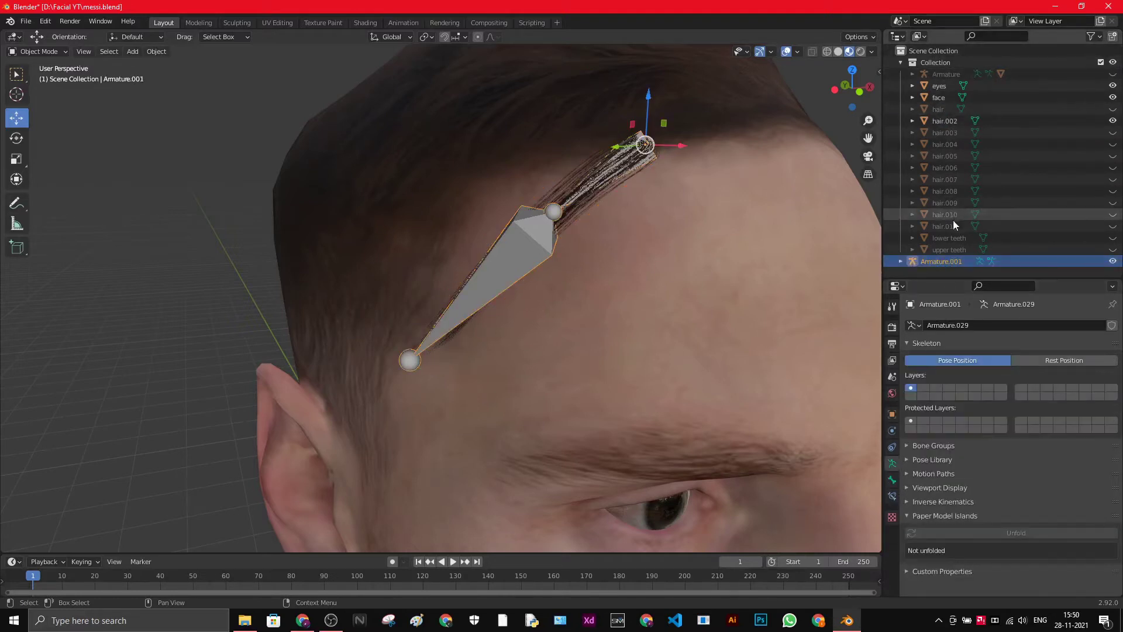
pyautogui.moveTo(931, 261); pyautogui.dragTo(950, 93)
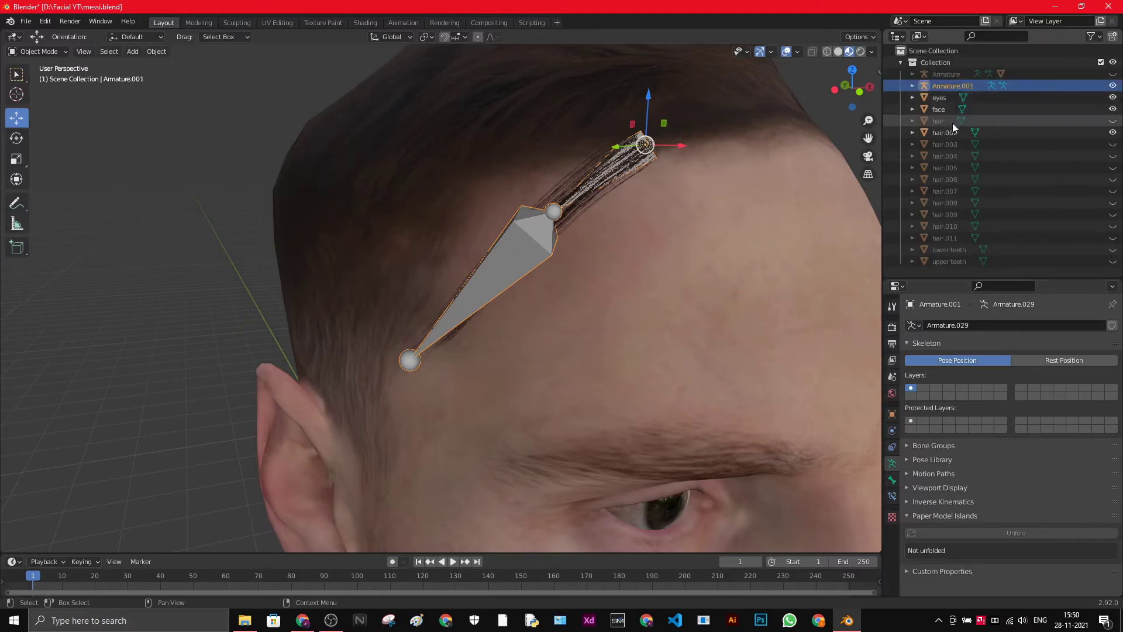
# - Parent the hair.002 strand to Armature.001 using Armature Deform with automatic weights
pyautogui.click(579, 172)
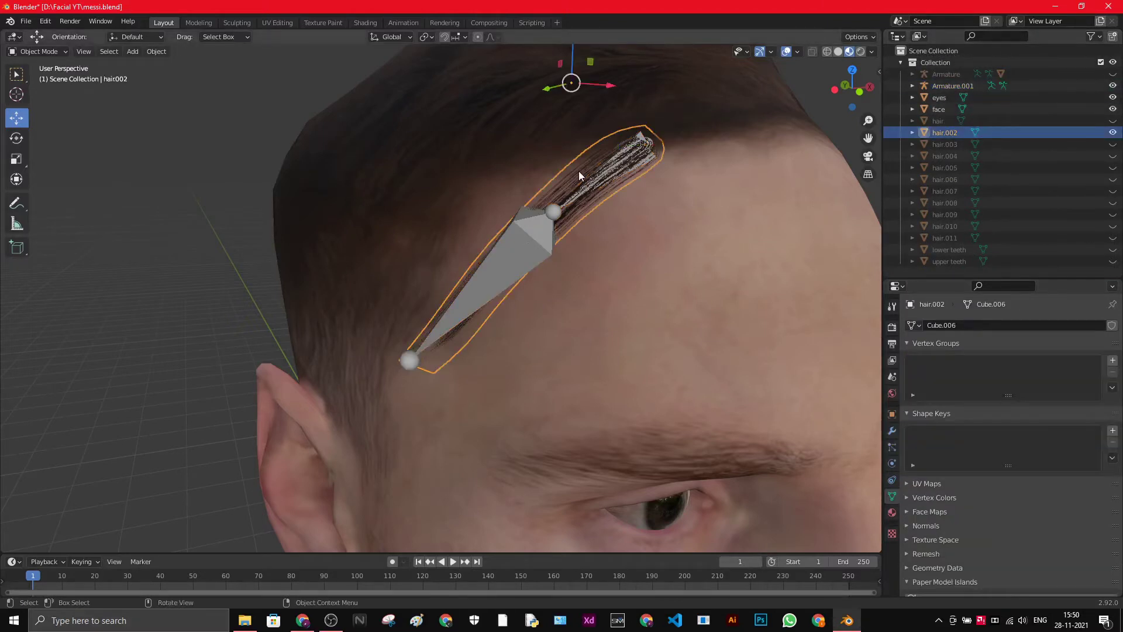
pyautogui.keyDown('shift'); pyautogui.click(528, 240); pyautogui.keyUp('shift')
pyautogui.rightClick(528, 240)
pyautogui.moveTo(528, 240)
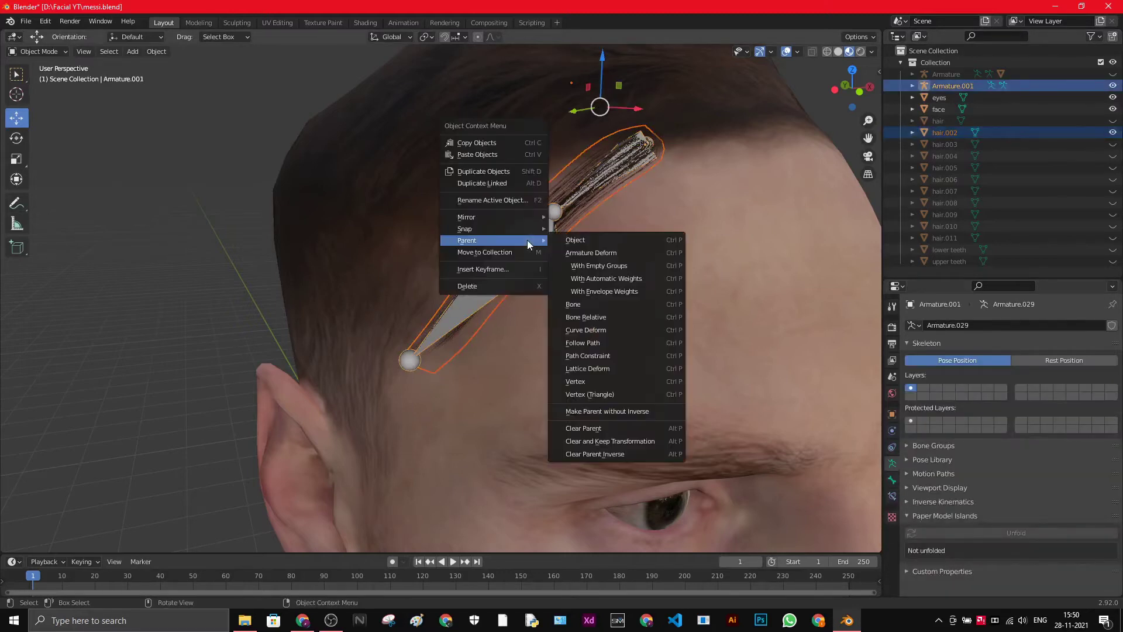
pyautogui.click(591, 279)
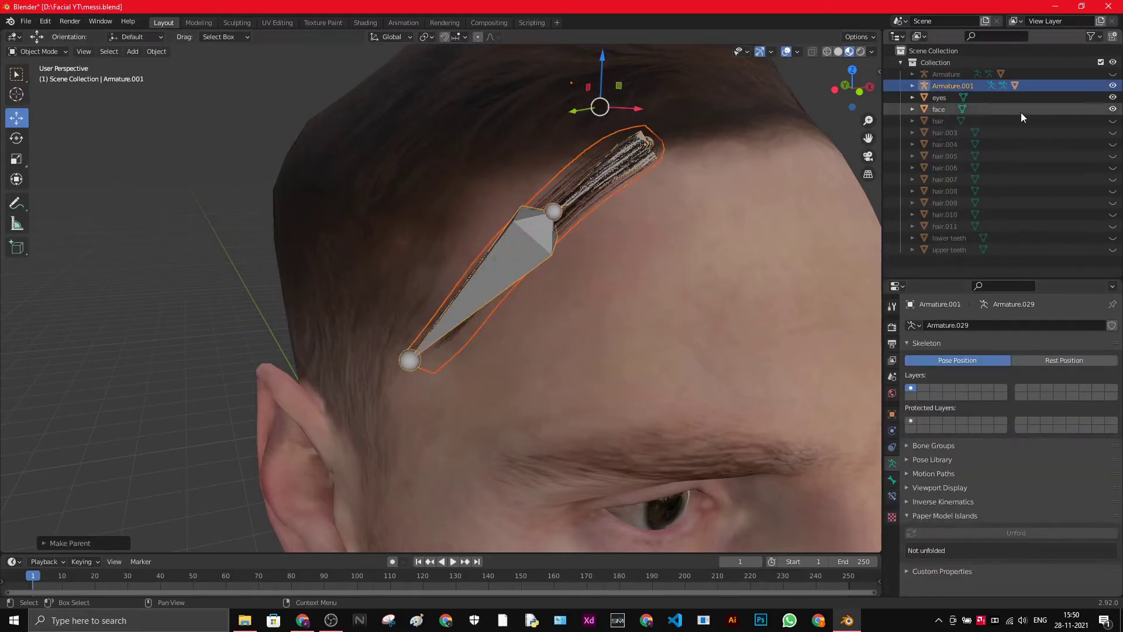
# - Expand Armature.001's hierarchy and rename its root bone to b and its child bone to b1
pyautogui.click(912, 85)
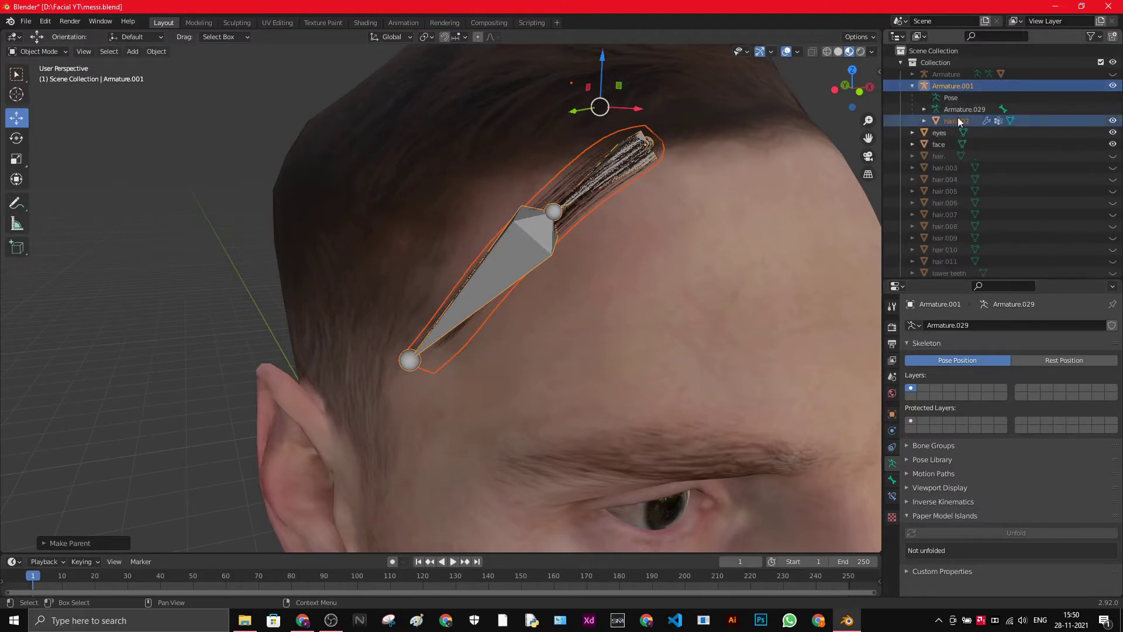
pyautogui.click(924, 109)
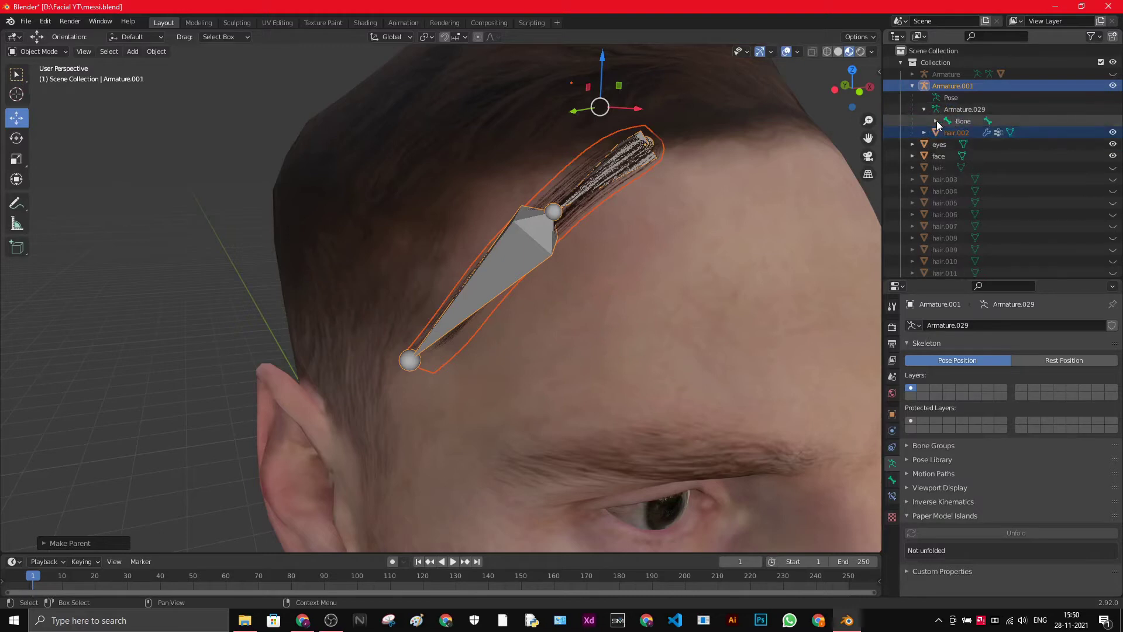
pyautogui.click(936, 120)
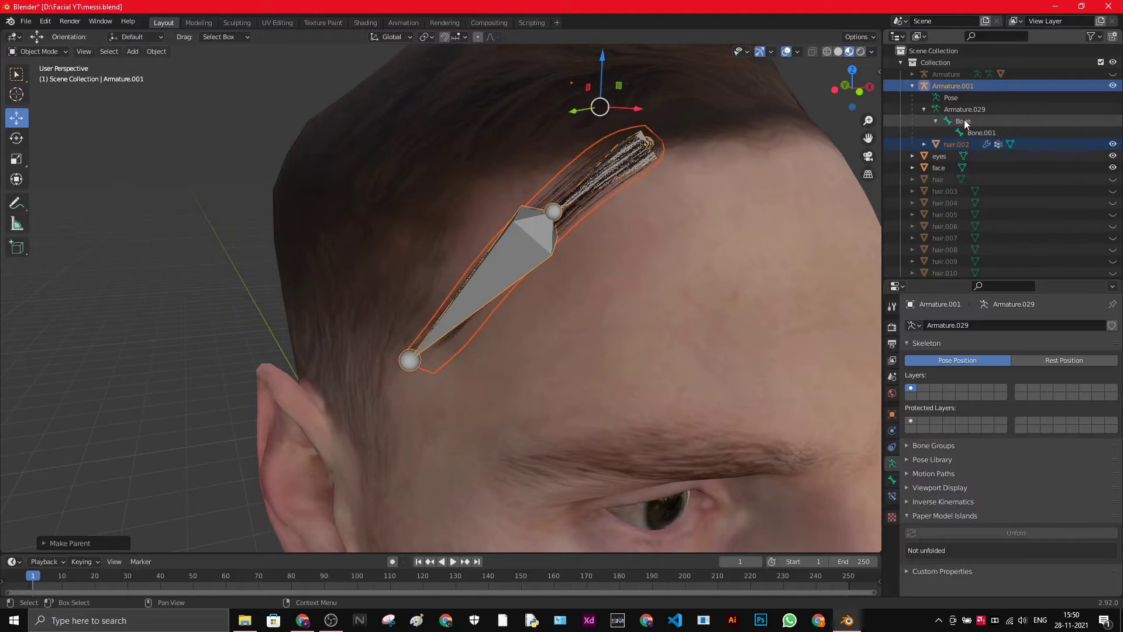
pyautogui.doubleClick(964, 121)
pyautogui.write('b')
pyautogui.press('Return')
pyautogui.doubleClick(980, 132)
pyautogui.write('b')
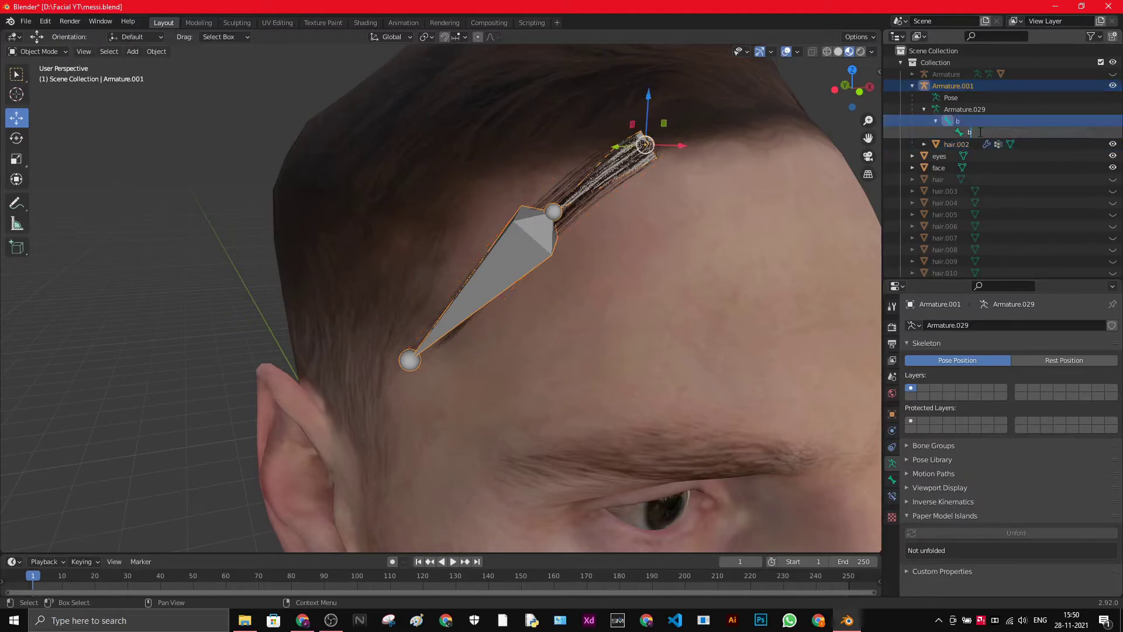
pyautogui.press('Return')
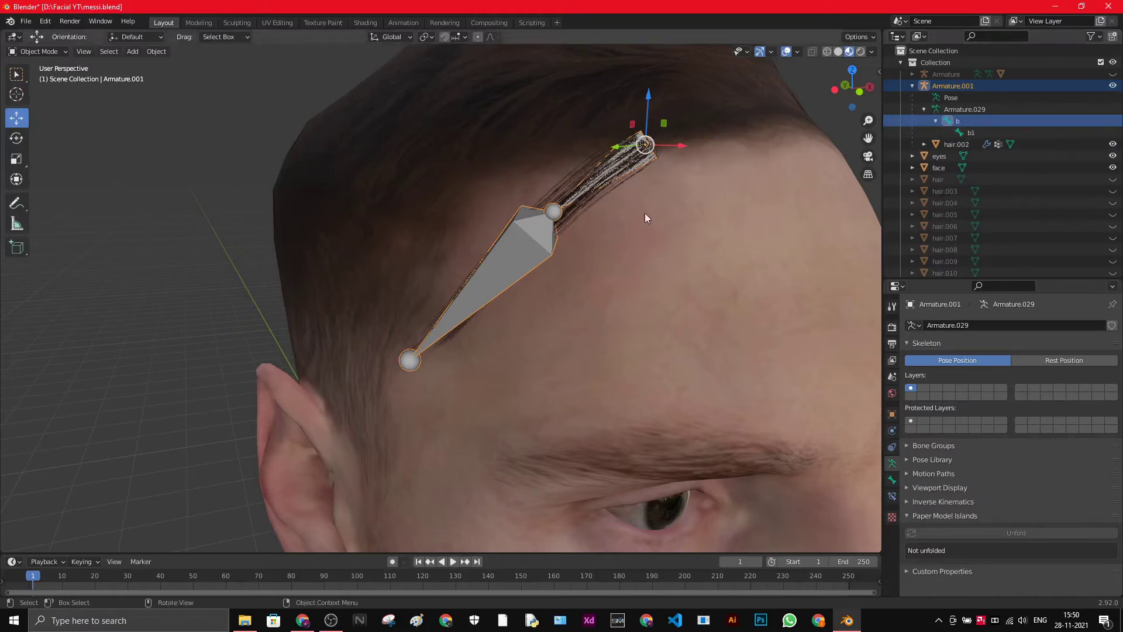
# - Collapse and hide Armature.001 with its strand, and show the hair.003 strand
pyautogui.click(912, 85)
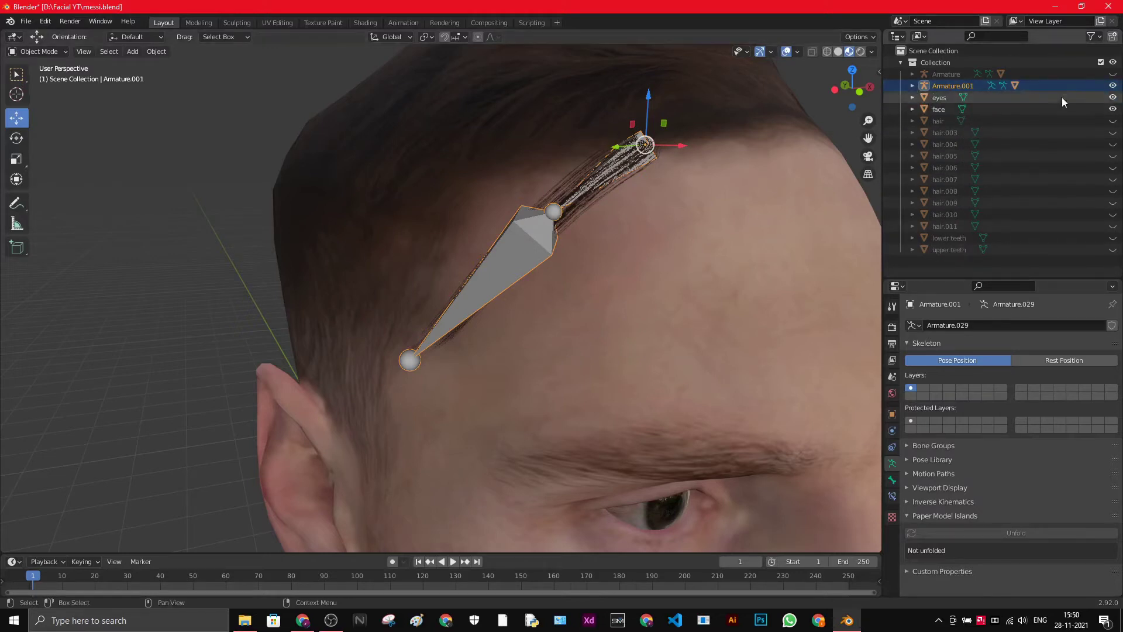
pyautogui.click(1113, 85)
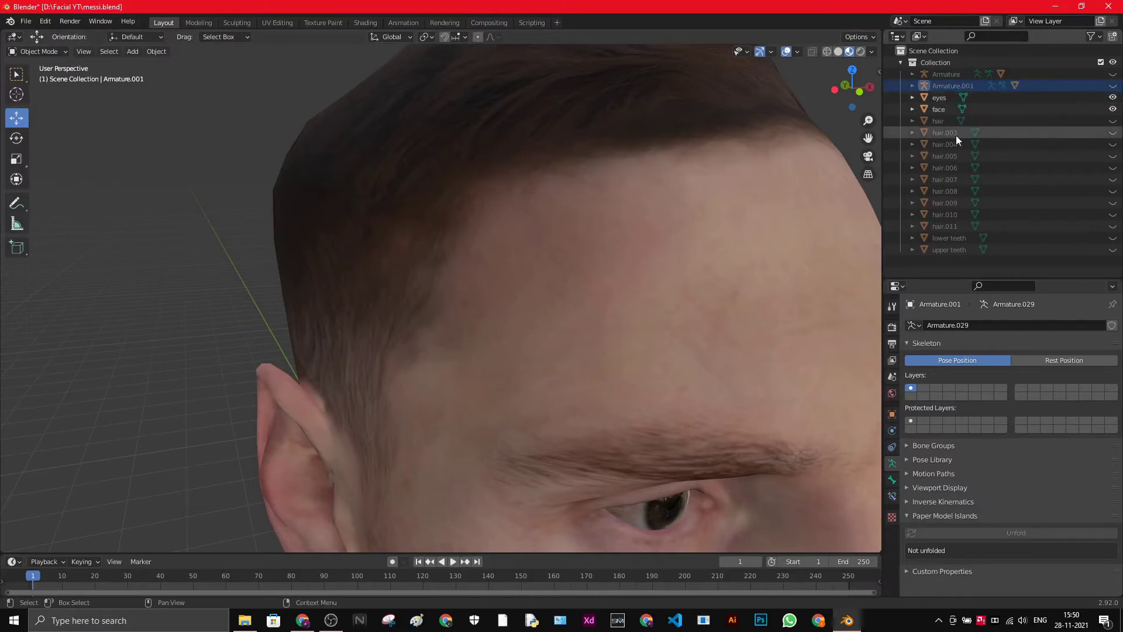
pyautogui.click(1113, 132)
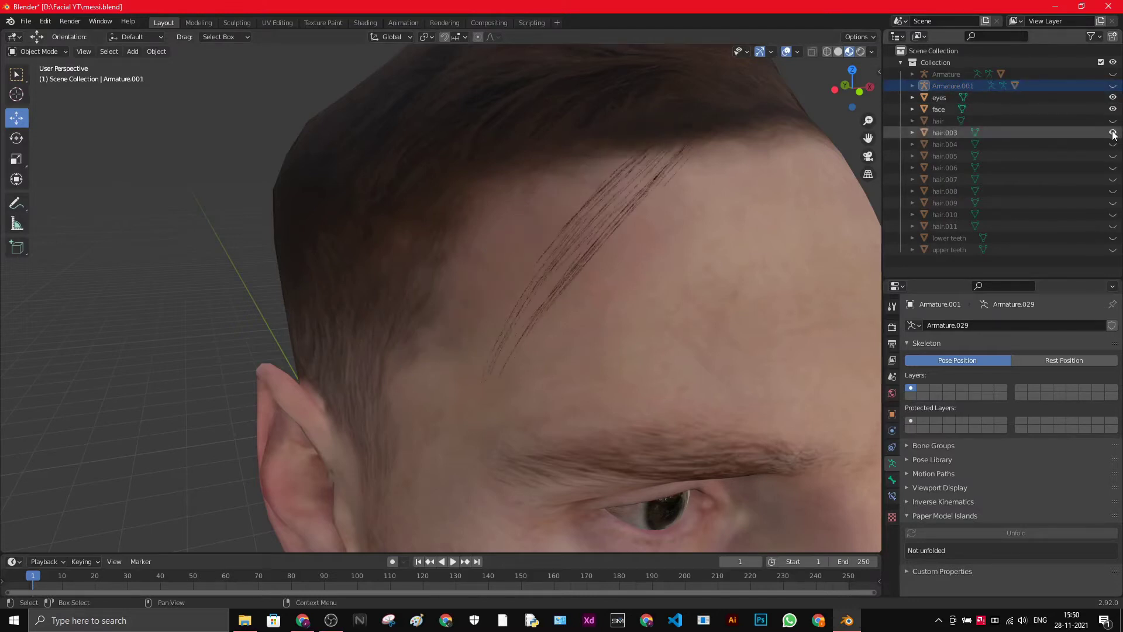
# - Add a new armature for the hair.003 strand and move it up to the front hairline
pyautogui.scroll(-4, 650, 208)
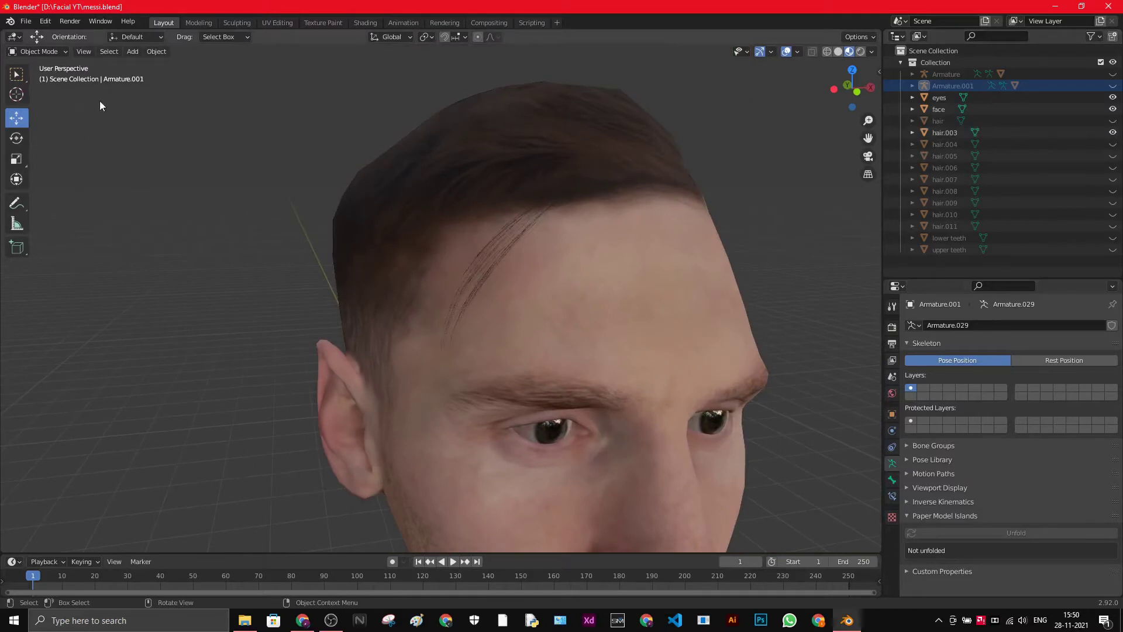
pyautogui.click(132, 51)
pyautogui.click(144, 154)
pyautogui.scroll(-4, 367, 327)
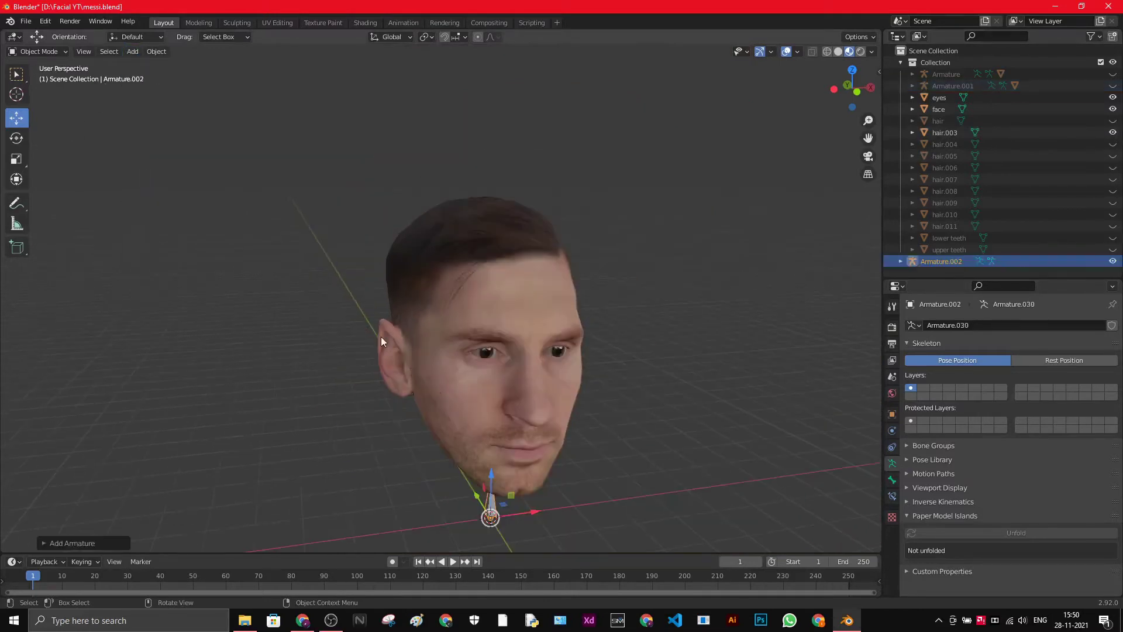
pyautogui.moveTo(491, 517); pyautogui.dragTo(483, 250)
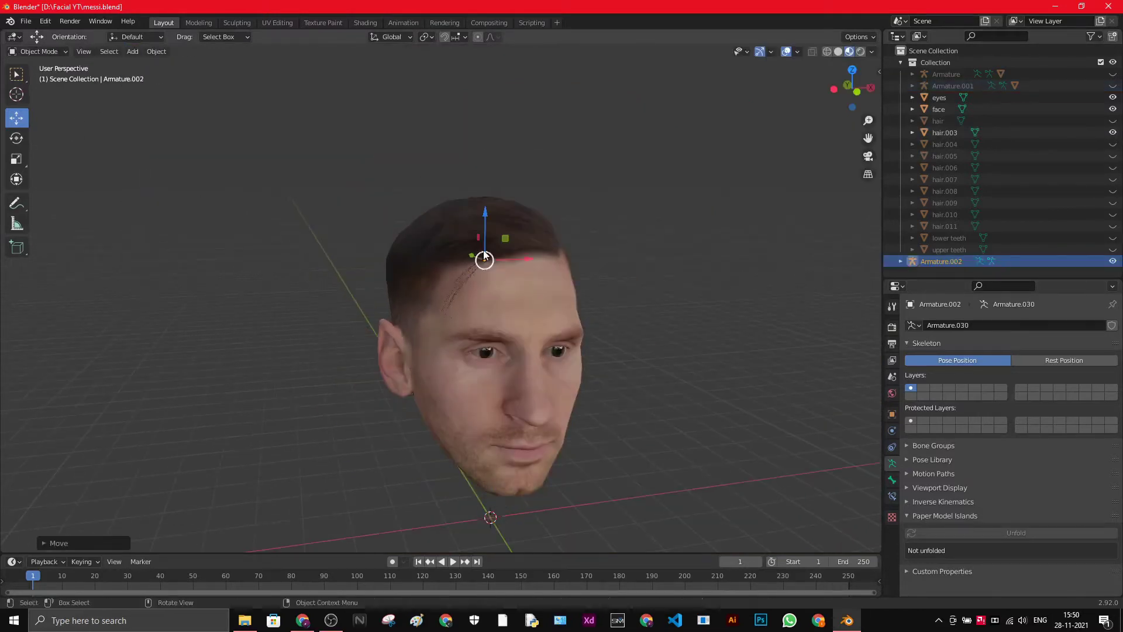
pyautogui.scroll(4, 486, 247)
pyautogui.moveTo(533, 258); pyautogui.dragTo(566, 237, button='middle')
pyautogui.moveTo(419, 223); pyautogui.dragTo(614, 195)
# - Fine-position the new armature at the hairline so its base meets the root of the hair.003 strand
pyautogui.scroll(1, 636, 219)
pyautogui.moveTo(636, 219); pyautogui.dragTo(489, 238, button='middle')
pyautogui.scroll(3, 489, 238)
pyautogui.moveTo(663, 308); pyautogui.dragTo(328, 229)
pyautogui.moveTo(328, 230); pyautogui.dragTo(623, 346, button='middle')
pyautogui.moveTo(732, 319); pyautogui.dragTo(570, 300)
pyautogui.moveTo(571, 299); pyautogui.dragTo(714, 313, button='middle')
pyautogui.moveTo(728, 129); pyautogui.dragTo(661, 179)
pyautogui.moveTo(715, 208); pyautogui.dragTo(470, 275, button='middle')
pyautogui.moveTo(470, 275); pyautogui.dragTo(544, 275)
pyautogui.moveTo(544, 275); pyautogui.dragTo(578, 293, button='middle')
# - In Edit Mode, move the tip of Armature.002's bone down to follow the upper part of the hair.003 strand
pyautogui.click(62, 52)
pyautogui.click(61, 71)
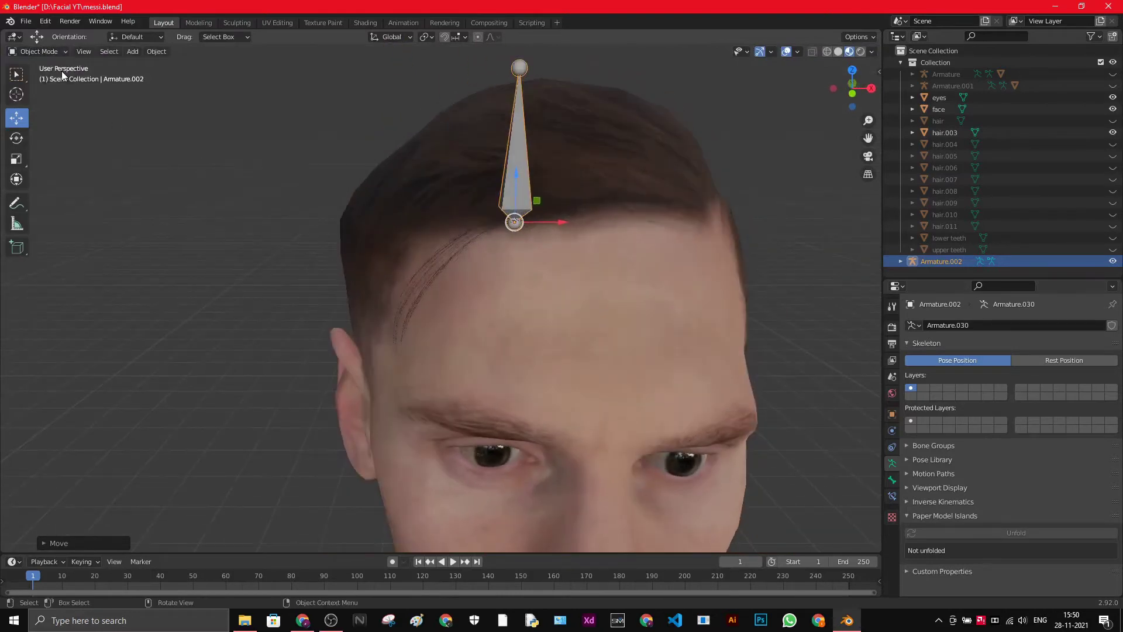
pyautogui.click(40, 51)
pyautogui.click(42, 78)
pyautogui.click(520, 68)
pyautogui.moveTo(520, 68); pyautogui.dragTo(434, 255)
pyautogui.scroll(3, 537, 280)
pyautogui.moveTo(536, 280); pyautogui.dragTo(749, 252, button='middle')
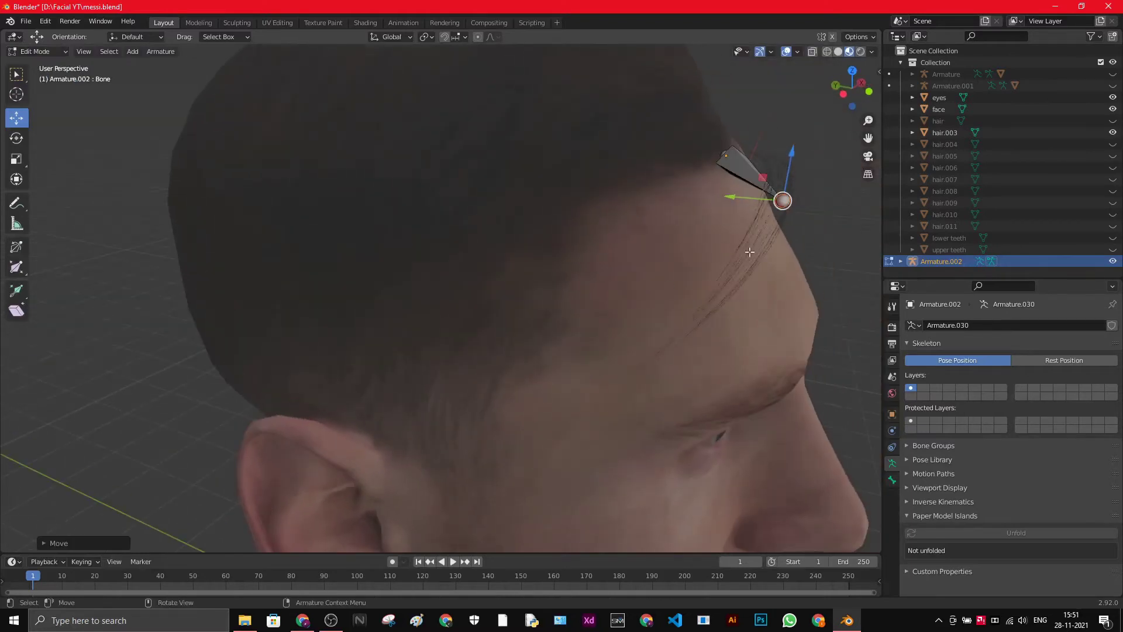
pyautogui.moveTo(783, 207); pyautogui.dragTo(787, 213)
pyautogui.moveTo(785, 206); pyautogui.dragTo(710, 250, button='middle')
pyautogui.moveTo(616, 369); pyautogui.dragTo(617, 376)
pyautogui.moveTo(618, 378); pyautogui.dragTo(780, 217, button='middle')
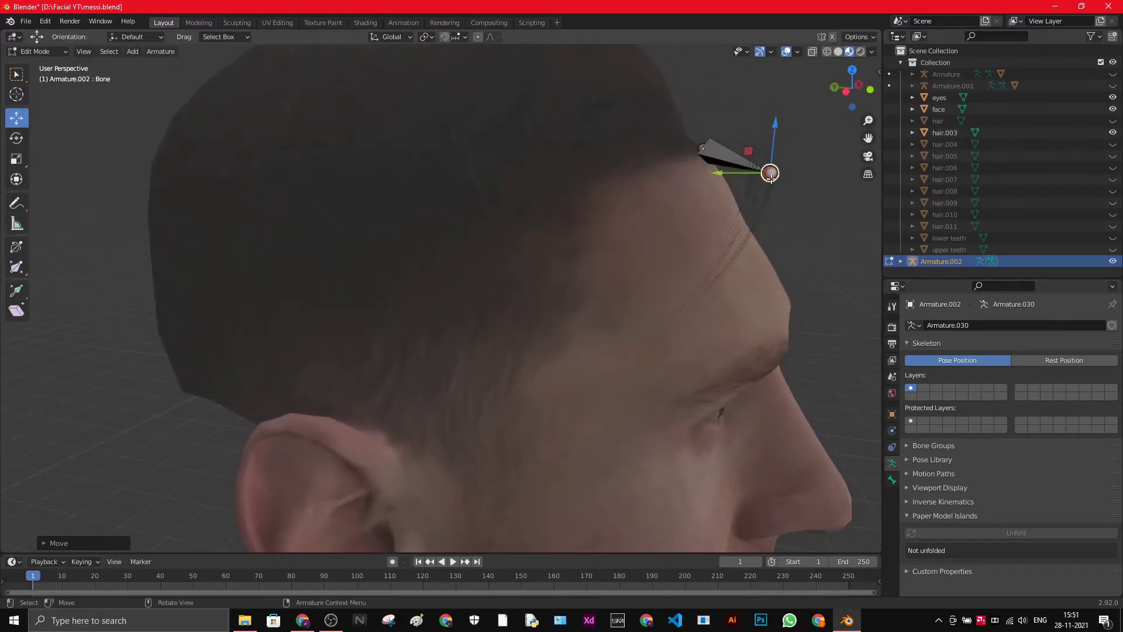
# - Extrude a second bone from the tip down to the lower end of the hair.003 strand
pyautogui.press('e')
pyautogui.click(652, 349)
pyautogui.moveTo(679, 351); pyautogui.dragTo(592, 349, button='middle')
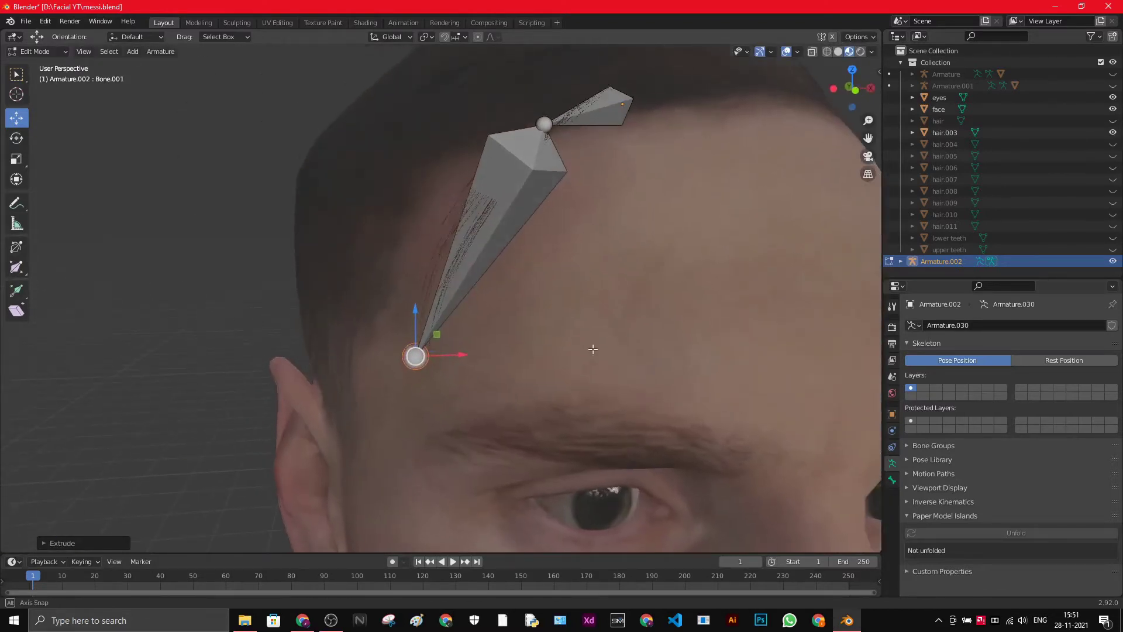
# - Shift the joint between Armature.002's two bones to follow the bend of the hair.003 strand and return to Object Mode
pyautogui.click(545, 130)
pyautogui.moveTo(545, 129); pyautogui.dragTo(521, 150)
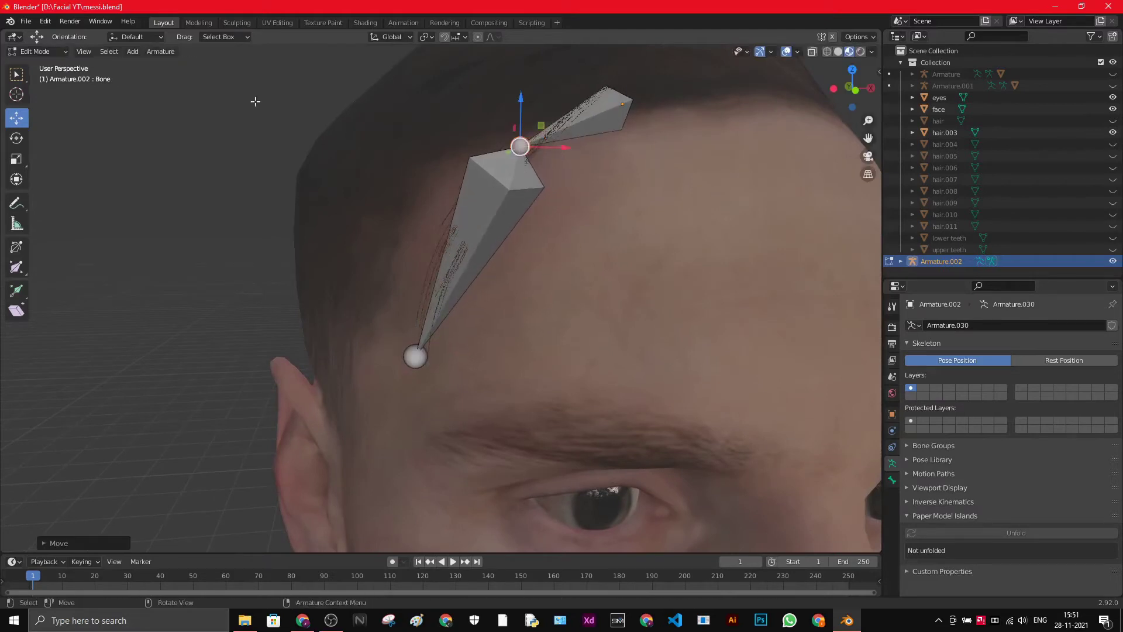
pyautogui.click(42, 66)
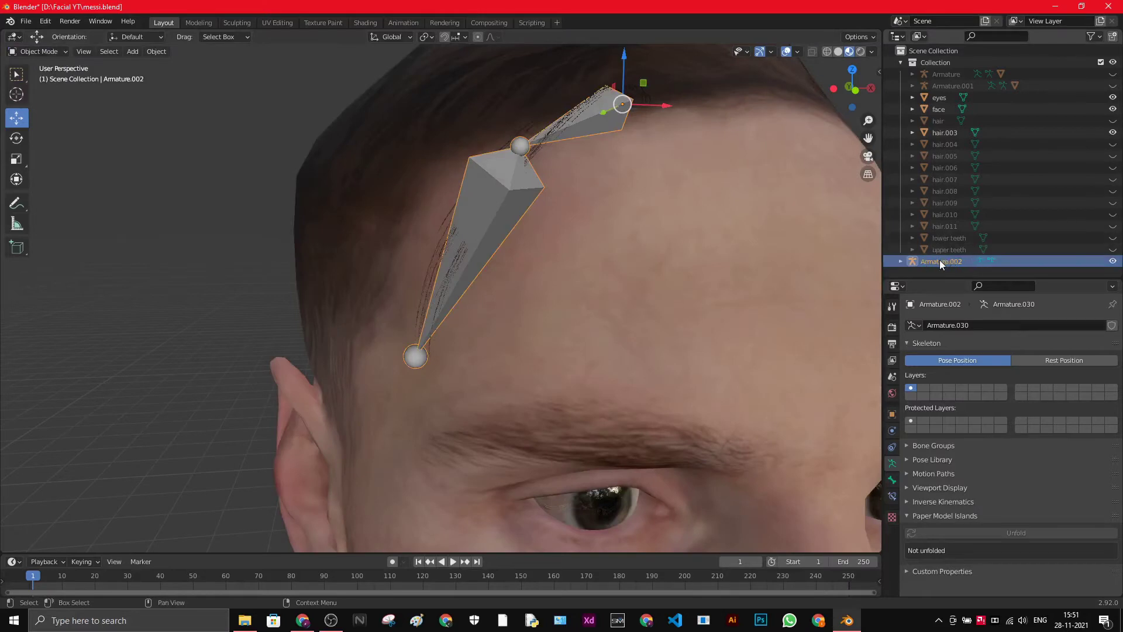
# - Place Armature.002 in Collection and parent the hair.003 strand to it with automatic weights
pyautogui.moveTo(944, 261); pyautogui.dragTo(939, 65)
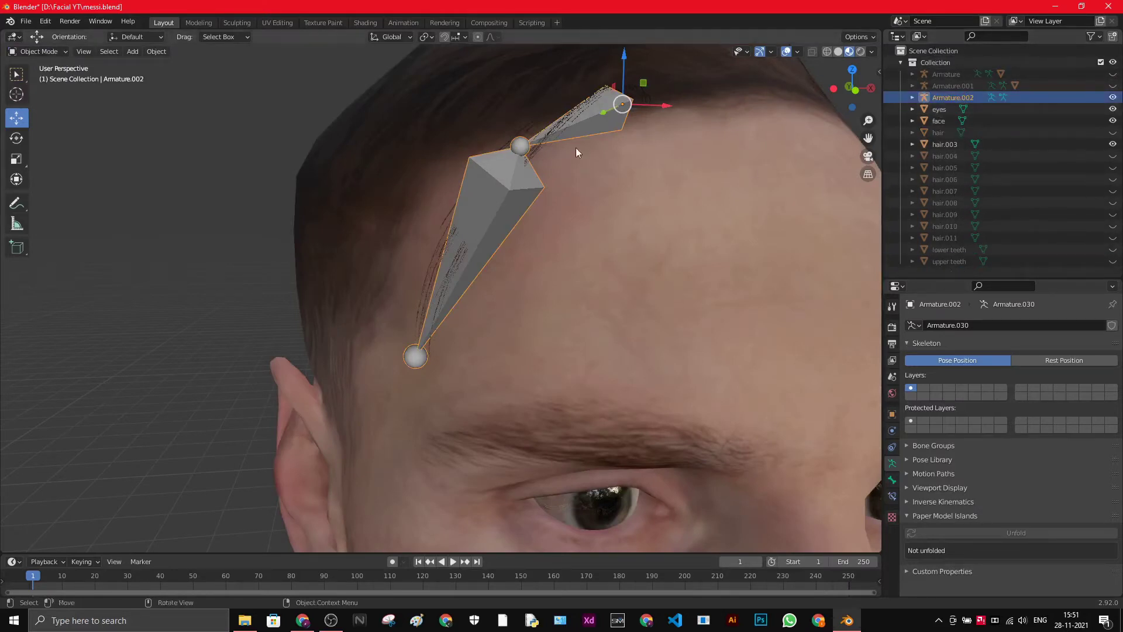
pyautogui.keyDown('shift'); pyautogui.click(553, 112); pyautogui.keyUp('shift')
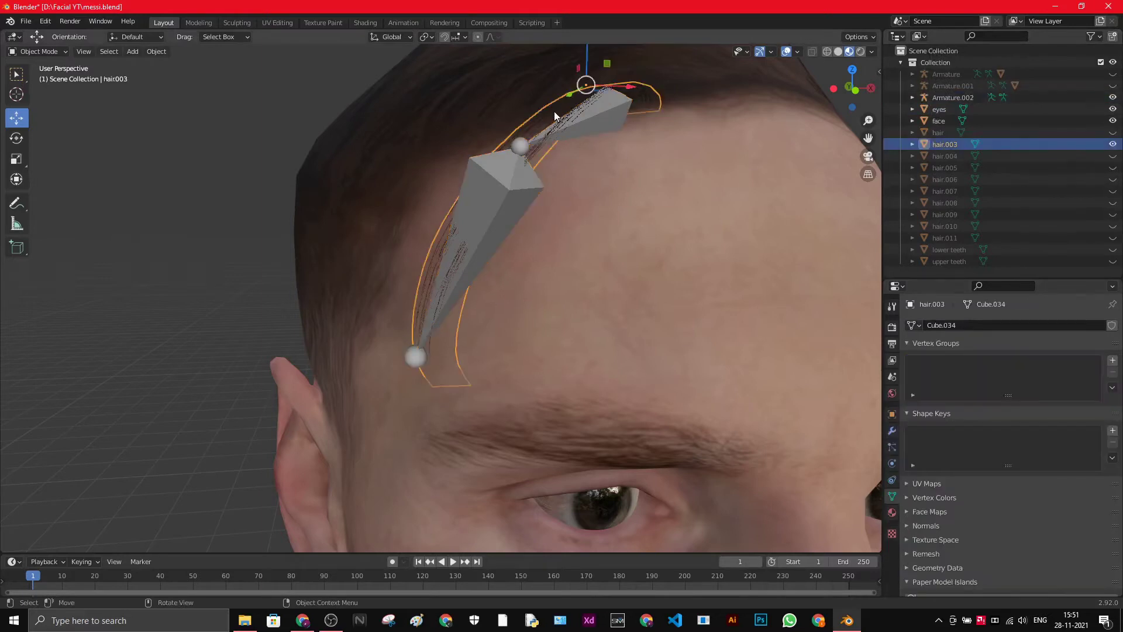
pyautogui.rightClick(513, 188)
pyautogui.moveTo(513, 188)
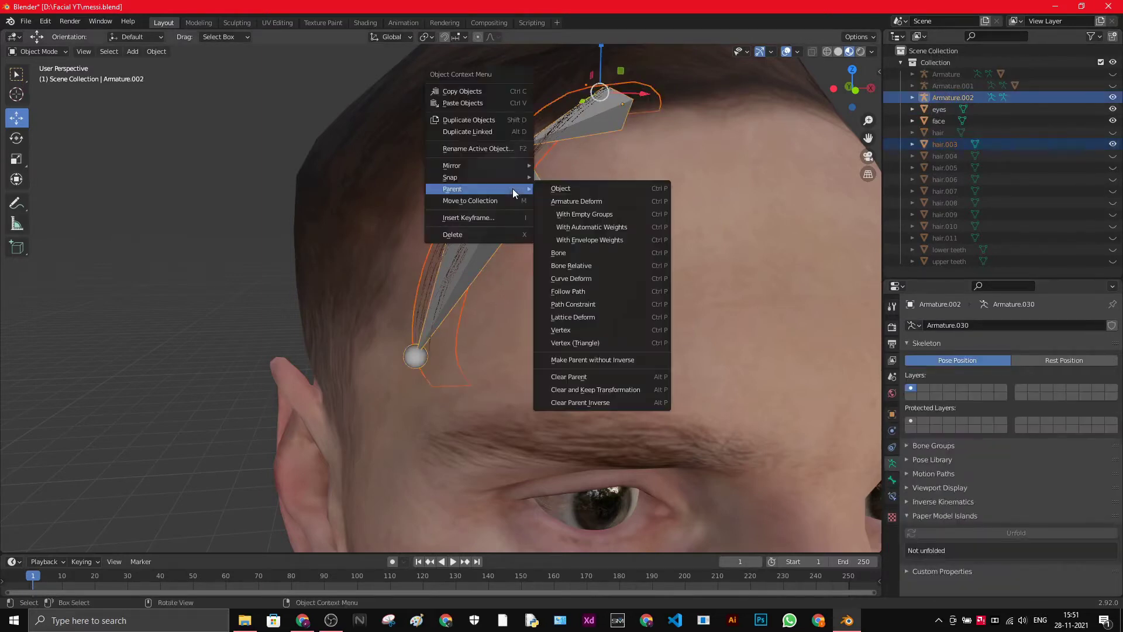
pyautogui.click(585, 228)
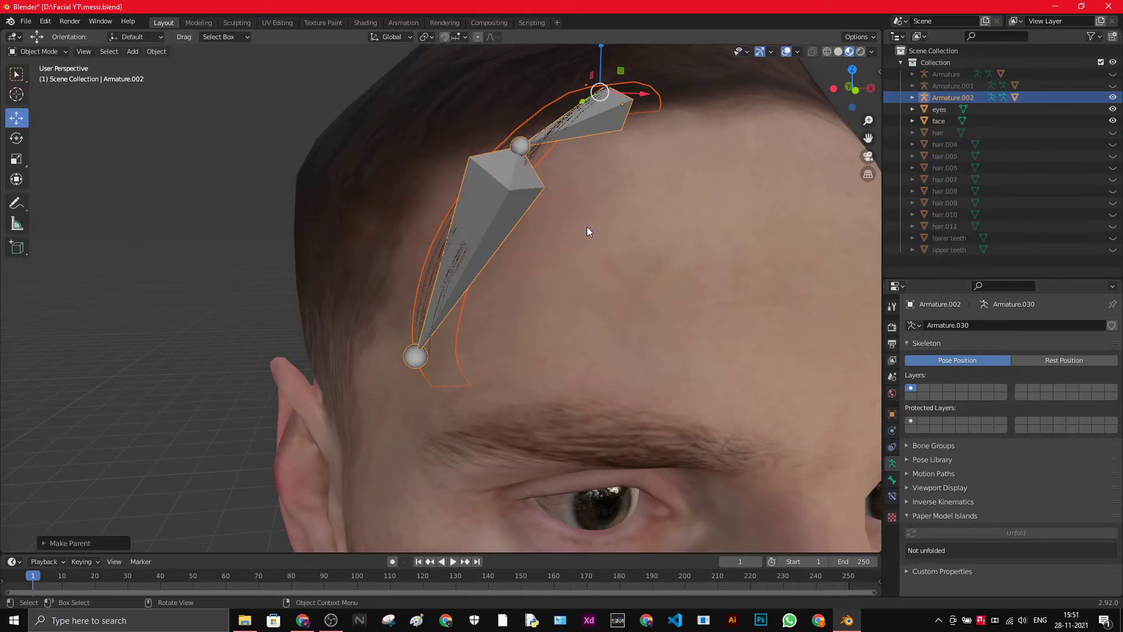
# - Hide Armature.002 and unhide the hair.004 strand
pyautogui.click(1113, 97)
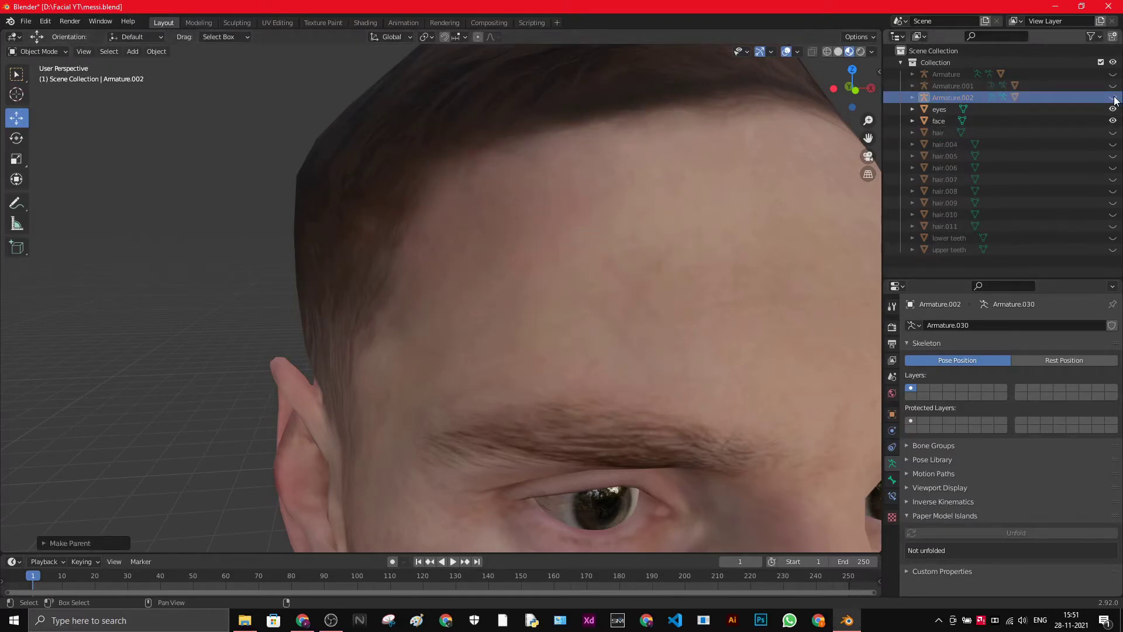
pyautogui.click(1113, 144)
pyautogui.moveTo(585, 190); pyautogui.dragTo(428, 210, button='middle')
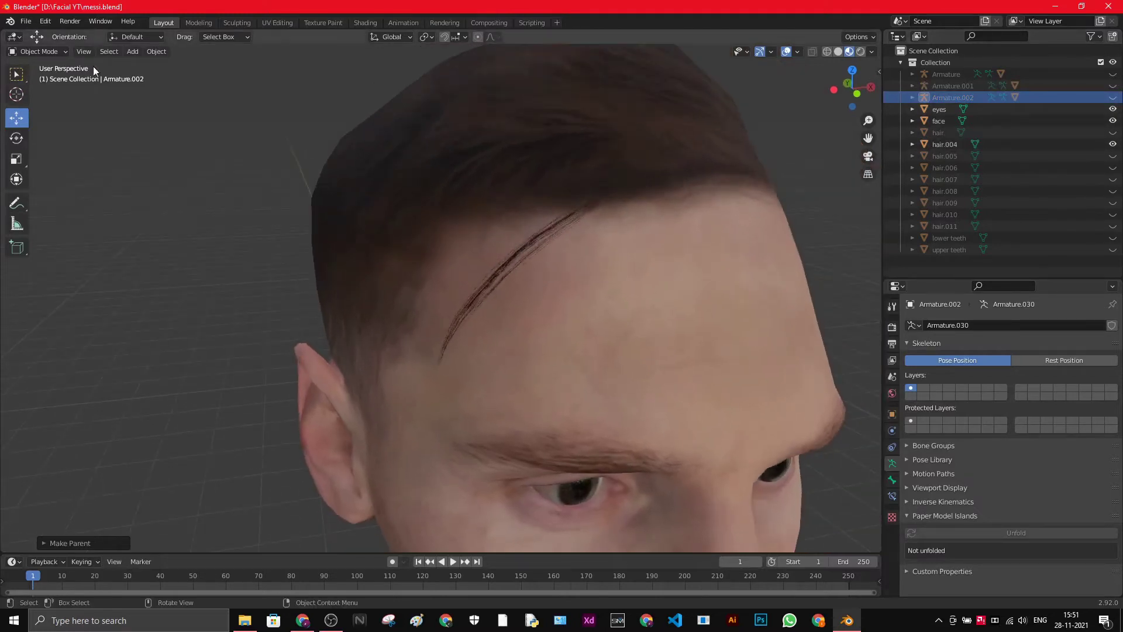
# - Add a new armature and move it out from under the head to the open space beside it
pyautogui.click(133, 53)
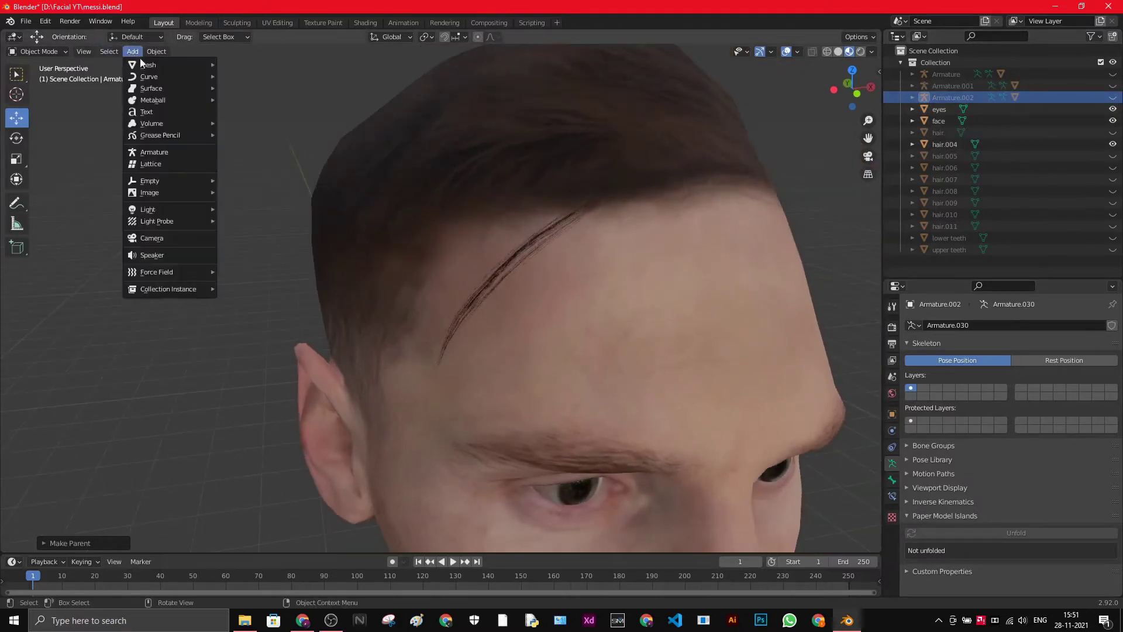
pyautogui.click(149, 153)
pyautogui.scroll(-6, 478, 268)
pyautogui.moveTo(479, 500); pyautogui.dragTo(293, 309)
pyautogui.scroll(3, 360, 320)
pyautogui.moveTo(375, 319); pyautogui.dragTo(511, 317, button='middle')
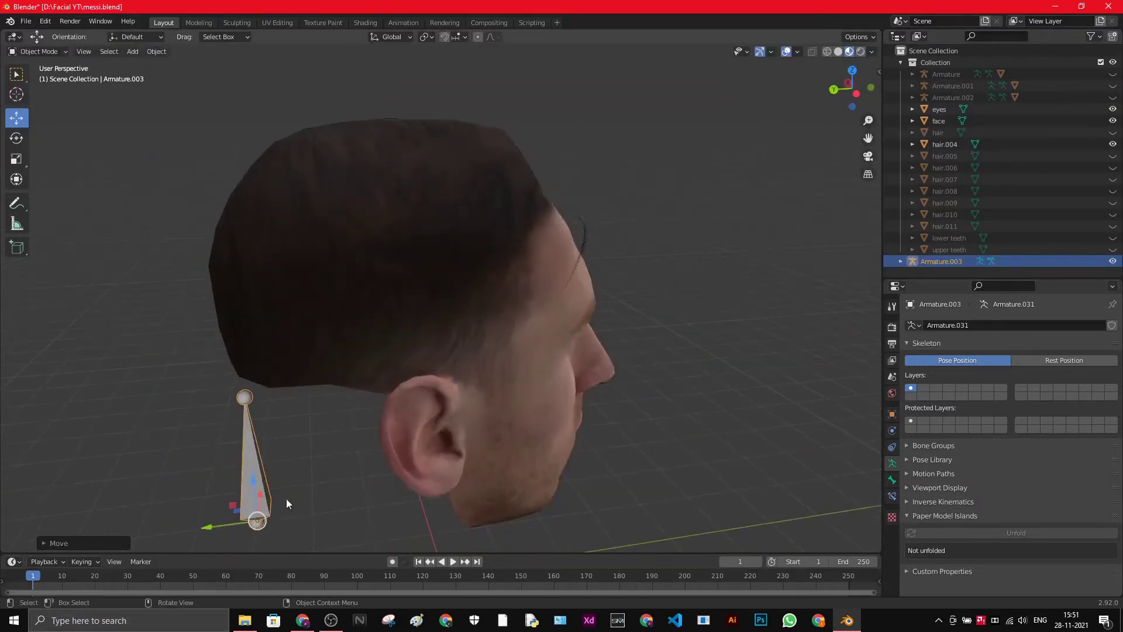
pyautogui.moveTo(256, 522); pyautogui.dragTo(510, 307, button='middle')
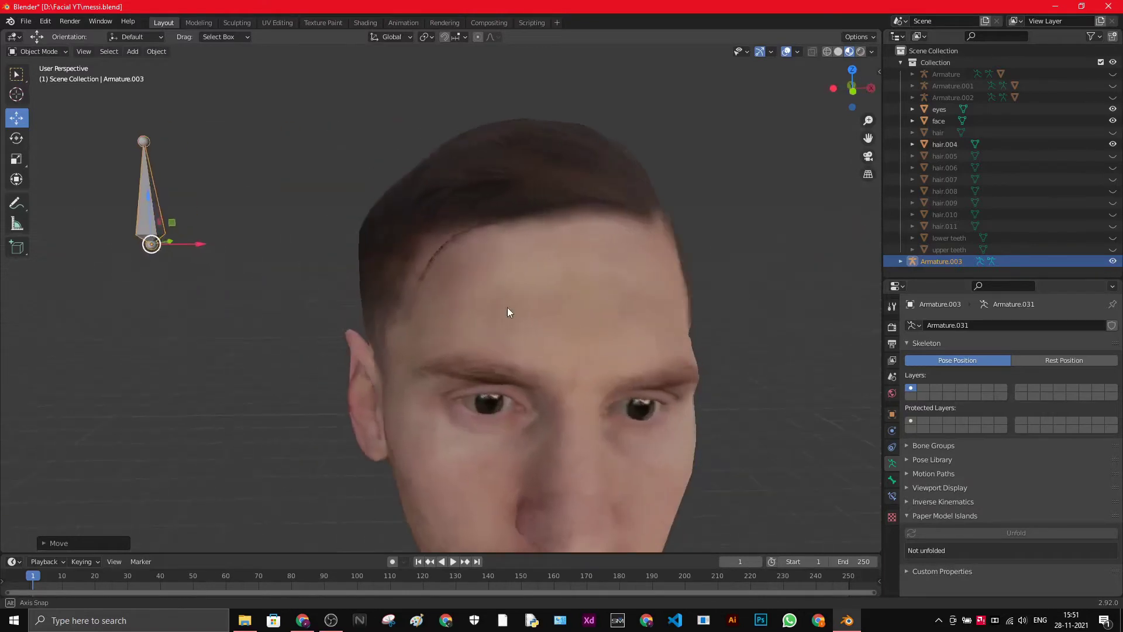
# - Reposition Armature.003 beside the forehead, clear of the head and the hair.004 strand
pyautogui.moveTo(204, 242); pyautogui.dragTo(166, 281, button='middle')
pyautogui.press('g')
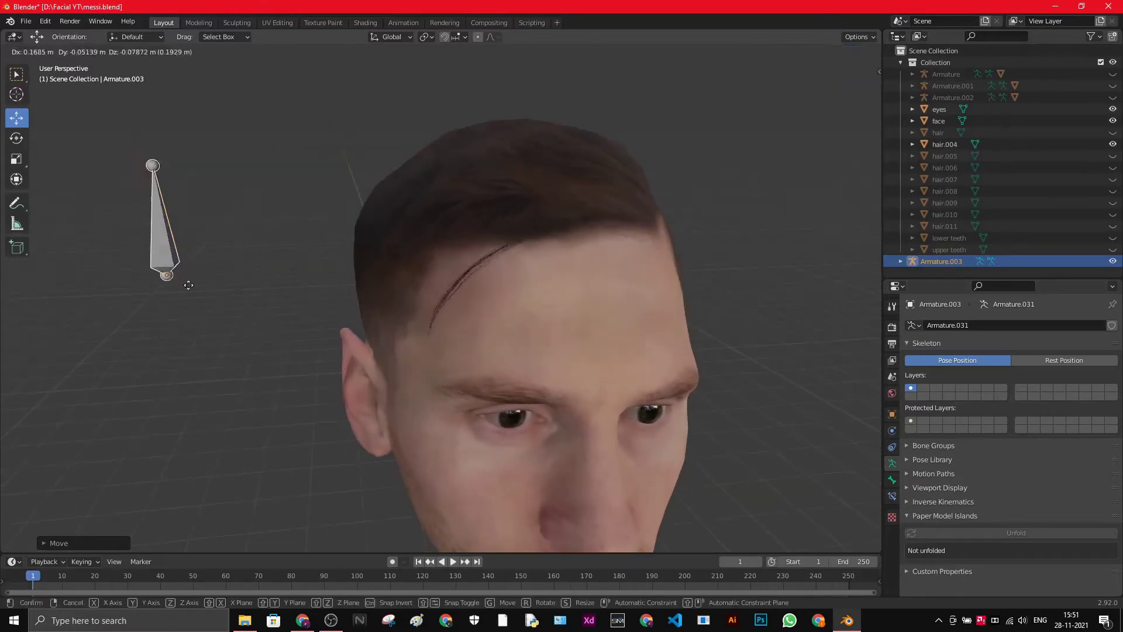
pyautogui.click(238, 345)
pyautogui.moveTo(269, 339); pyautogui.dragTo(408, 335, button='middle')
pyautogui.moveTo(408, 335); pyautogui.dragTo(438, 263)
pyautogui.moveTo(478, 284); pyautogui.dragTo(323, 295, button='middle')
pyautogui.click(290, 173)
# - Duplicate Armature.003 and move the copy to the front hairline near the root of the hair.004 strand
pyautogui.click(196, 248)
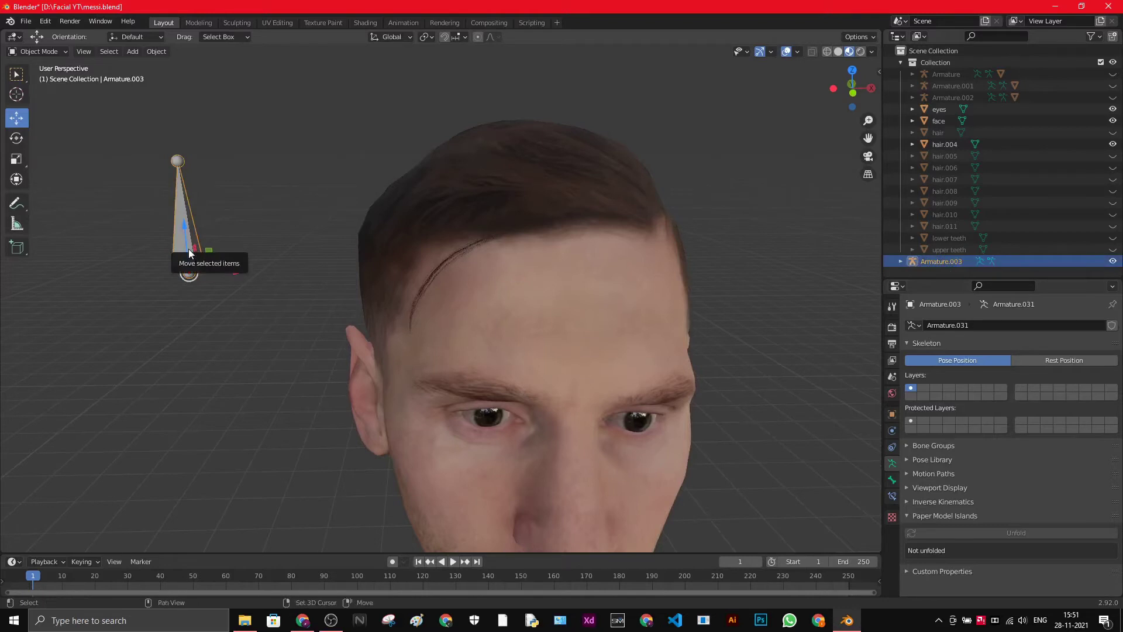
pyautogui.hotkey('shift', 'd')
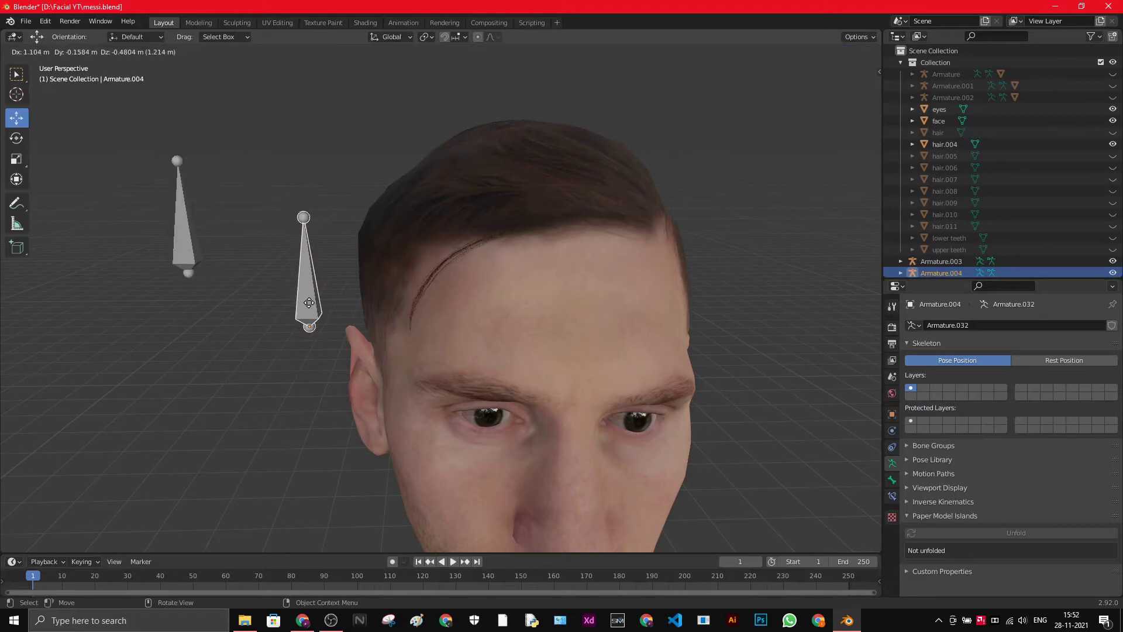
pyautogui.click(309, 302)
pyautogui.moveTo(294, 321); pyautogui.dragTo(427, 371, button='middle')
pyautogui.moveTo(427, 371); pyautogui.dragTo(596, 251)
pyautogui.moveTo(596, 251); pyautogui.dragTo(498, 236, button='middle')
pyautogui.moveTo(349, 202); pyautogui.dragTo(425, 222)
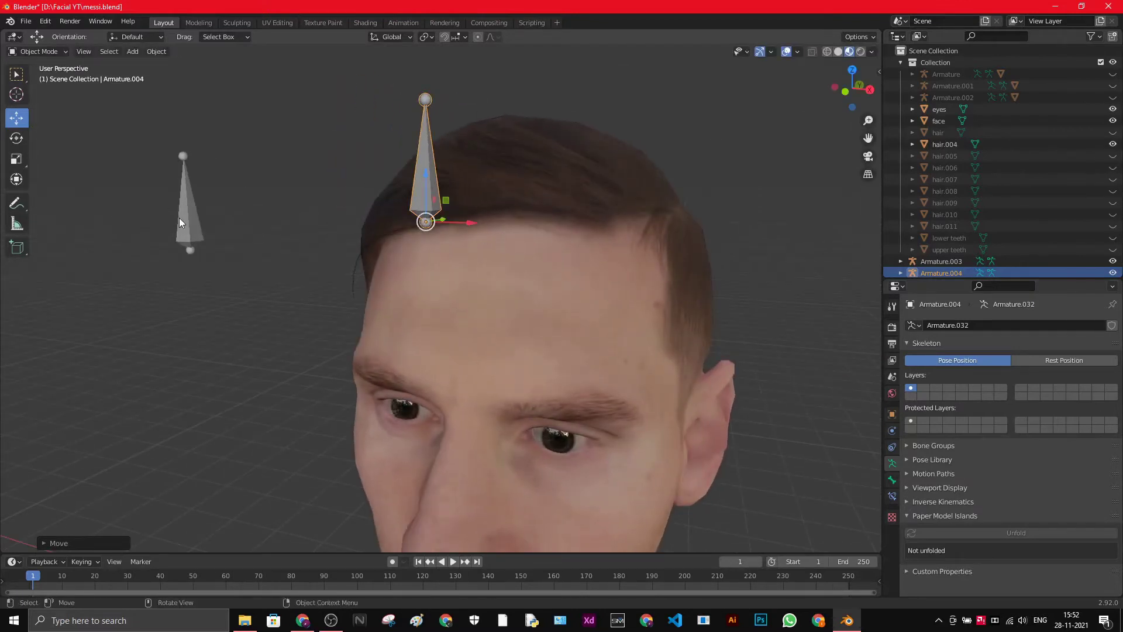
# - Fine-position Armature.004 at the hairline so its base meets the root of the hair.004 strand
pyautogui.moveTo(257, 247); pyautogui.dragTo(409, 243, button='middle')
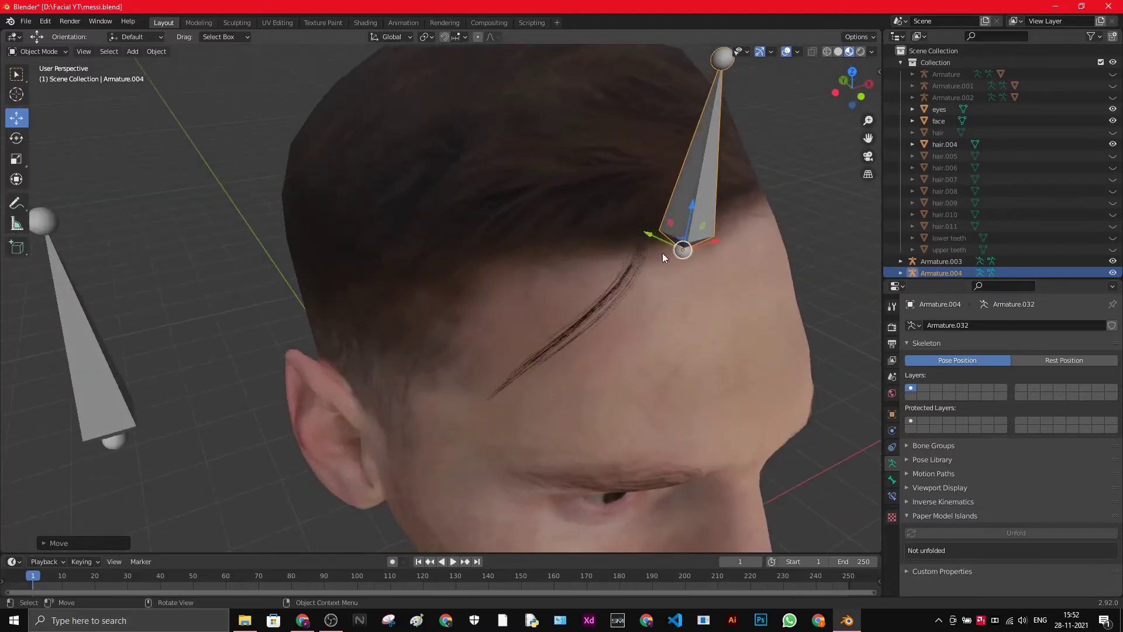
pyautogui.moveTo(673, 247); pyautogui.dragTo(638, 239)
pyautogui.moveTo(638, 240); pyautogui.dragTo(493, 199, button='middle')
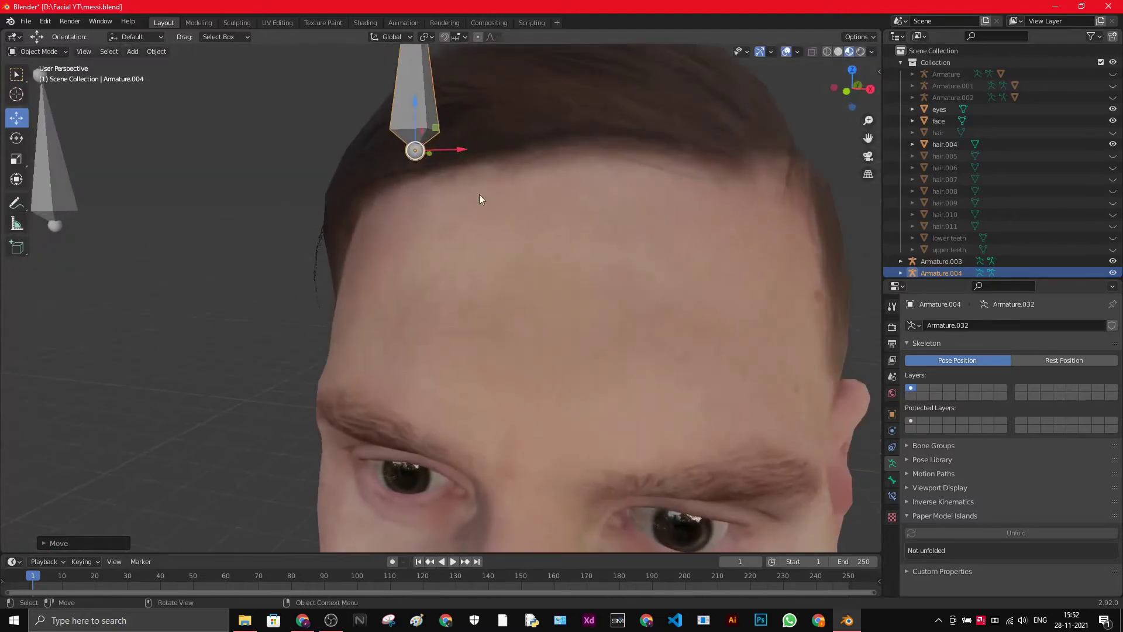
pyautogui.moveTo(420, 155); pyautogui.dragTo(443, 163)
pyautogui.moveTo(440, 188); pyautogui.dragTo(509, 257, button='middle')
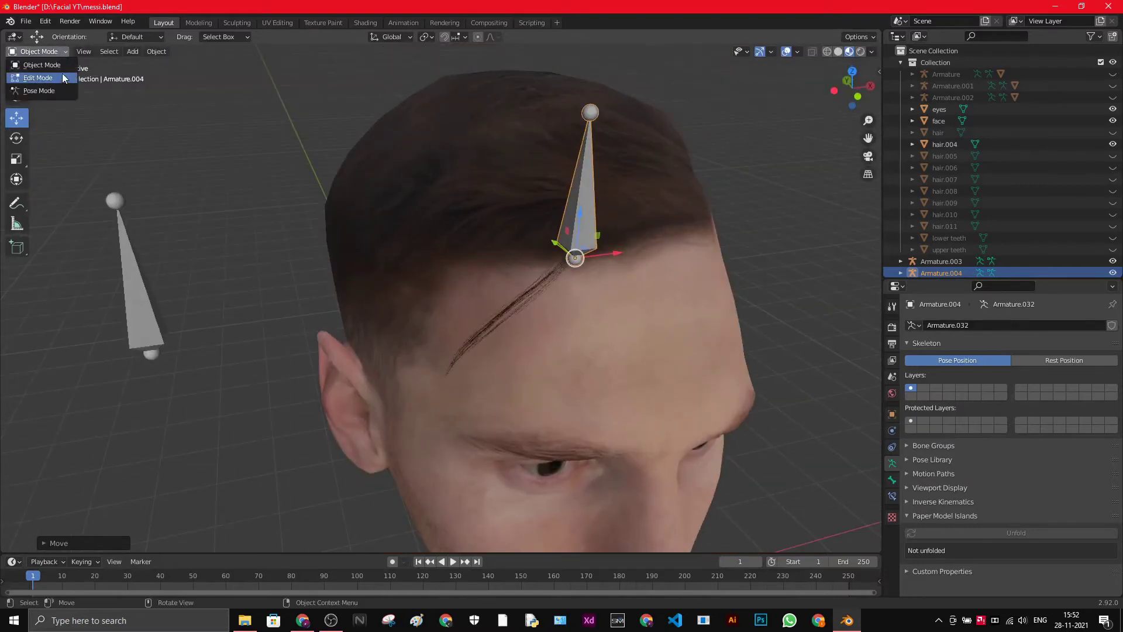
# - In Edit Mode, move the tip of Armature.004's bone down from above the head onto the hair.004 strand
pyautogui.click(60, 78)
pyautogui.moveTo(542, 130); pyautogui.dragTo(412, 87, button='middle')
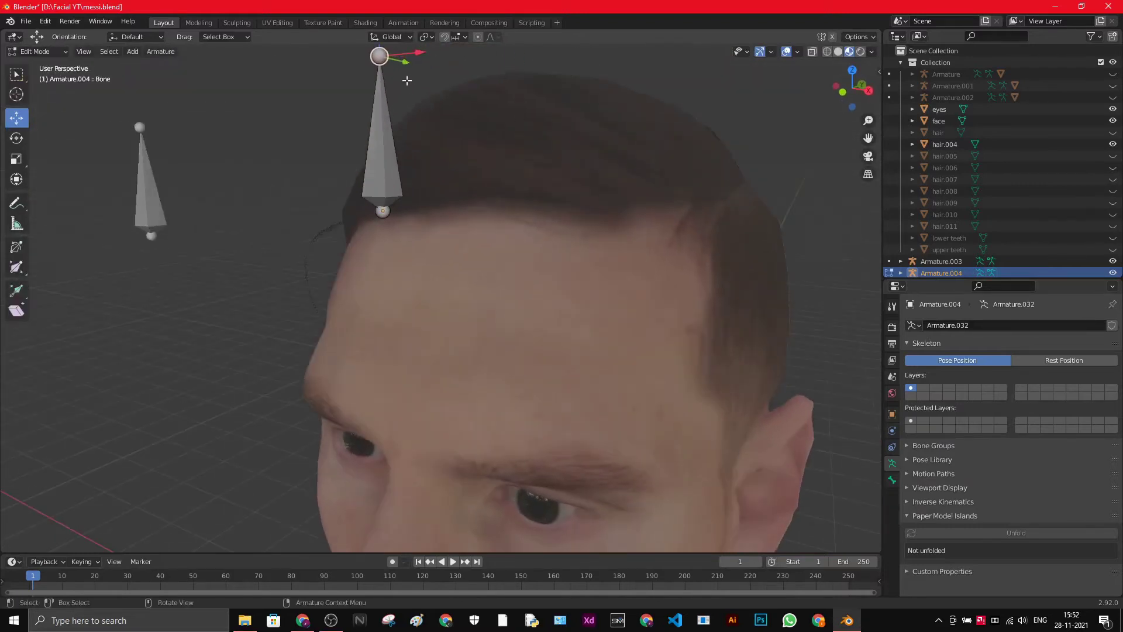
pyautogui.moveTo(380, 54); pyautogui.dragTo(308, 233)
pyautogui.moveTo(308, 233); pyautogui.dragTo(743, 332, button='middle')
pyautogui.moveTo(745, 287); pyautogui.dragTo(633, 294)
pyautogui.moveTo(633, 295); pyautogui.dragTo(788, 267, button='middle')
pyautogui.moveTo(790, 267); pyautogui.dragTo(758, 252)
# - Refine the bone tip's position so Armature.004's first bone lies along the upper part of the hair.004 strand
pyautogui.click(727, 236)
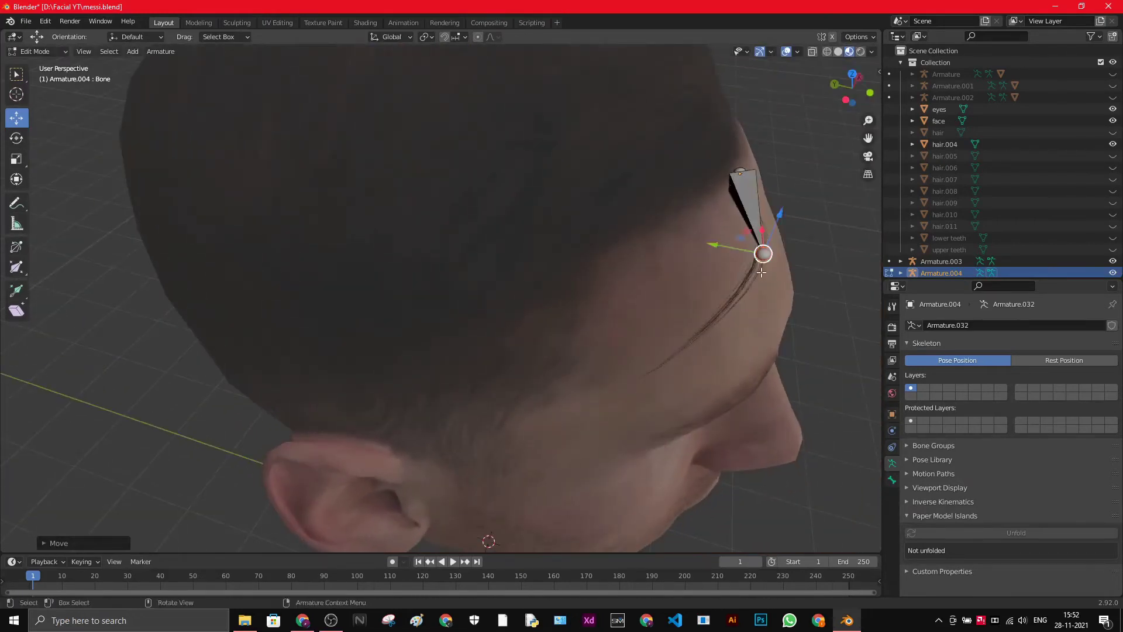
pyautogui.moveTo(727, 236); pyautogui.dragTo(640, 227, button='middle')
pyautogui.moveTo(367, 125); pyautogui.dragTo(399, 158)
pyautogui.moveTo(399, 158); pyautogui.dragTo(565, 260, button='middle')
pyautogui.moveTo(632, 279); pyautogui.dragTo(642, 271, button='middle')
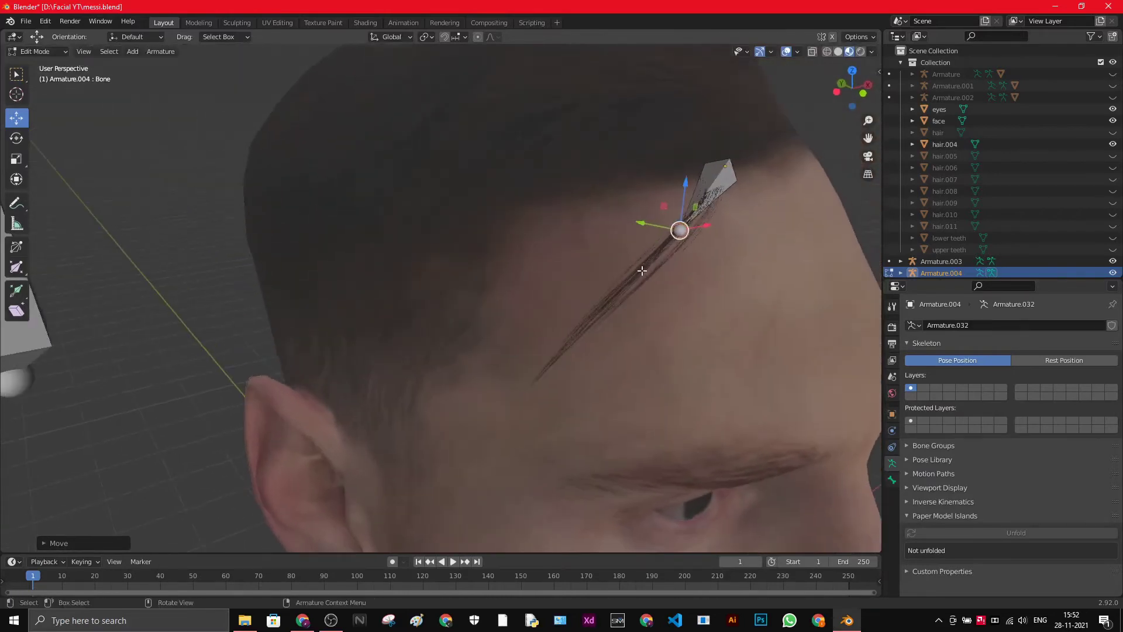
# - Extrude a second bone to the lower end of the hair.004 strand, align its tip, and return to Object Mode
pyautogui.press('e')
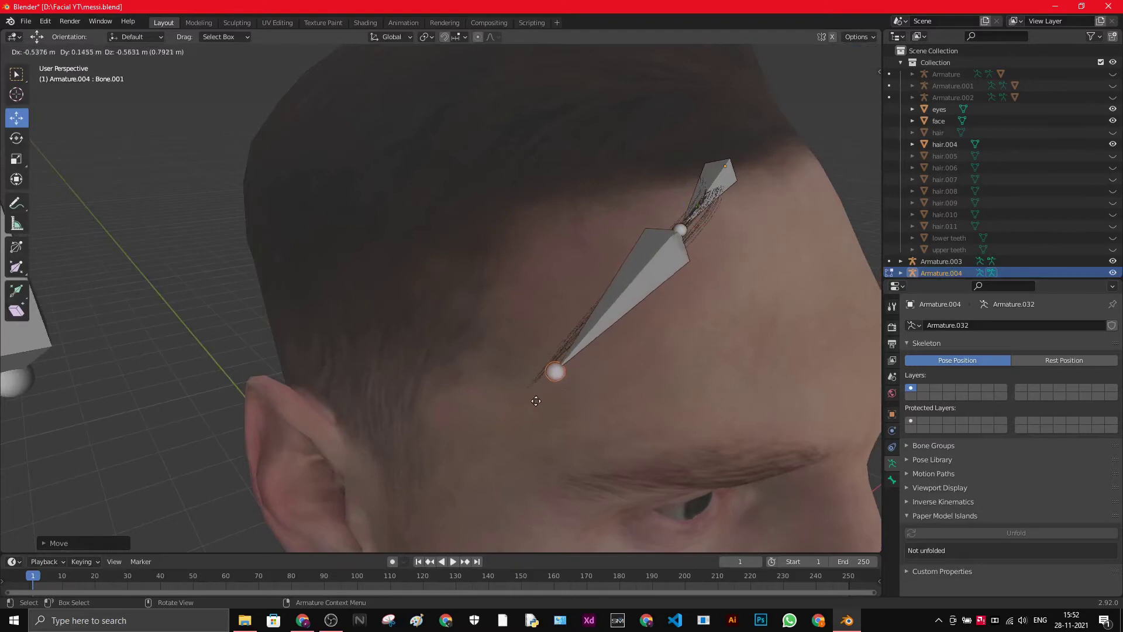
pyautogui.click(609, 376)
pyautogui.moveTo(609, 376); pyautogui.dragTo(549, 331, button='middle')
pyautogui.moveTo(275, 217); pyautogui.dragTo(338, 271)
pyautogui.moveTo(339, 271); pyautogui.dragTo(446, 311, button='middle')
pyautogui.moveTo(607, 364); pyautogui.dragTo(514, 355, button='middle')
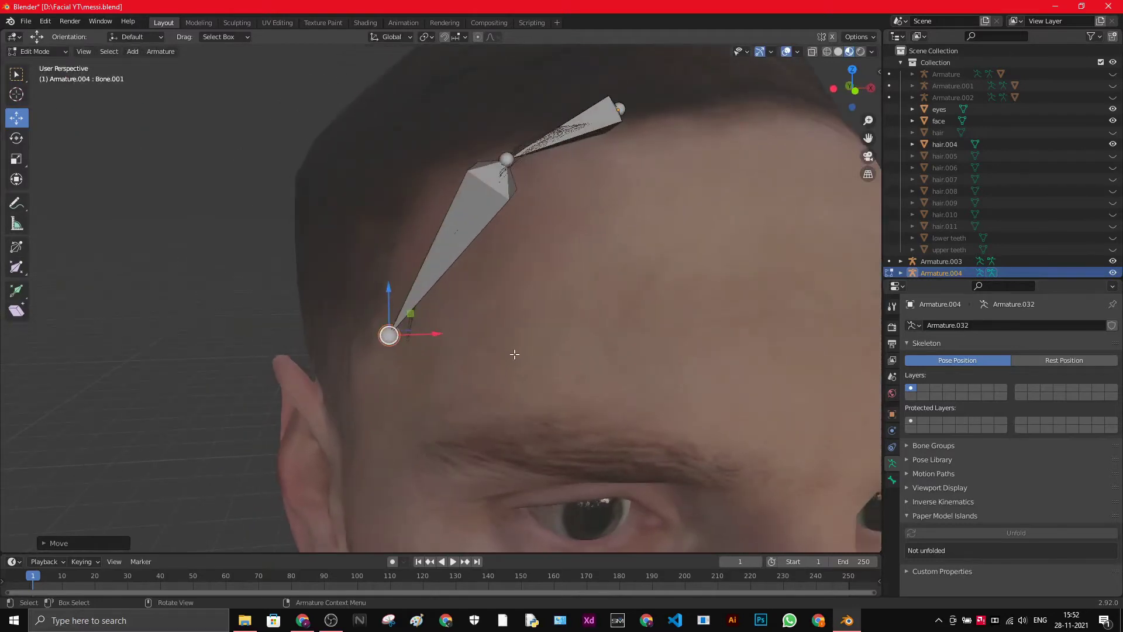
pyautogui.click(54, 52)
pyautogui.click(51, 62)
# - Select Armature.004 rather than the spare Armature.003 and place it in Collection
pyautogui.moveTo(354, 149); pyautogui.dragTo(507, 265, button='middle')
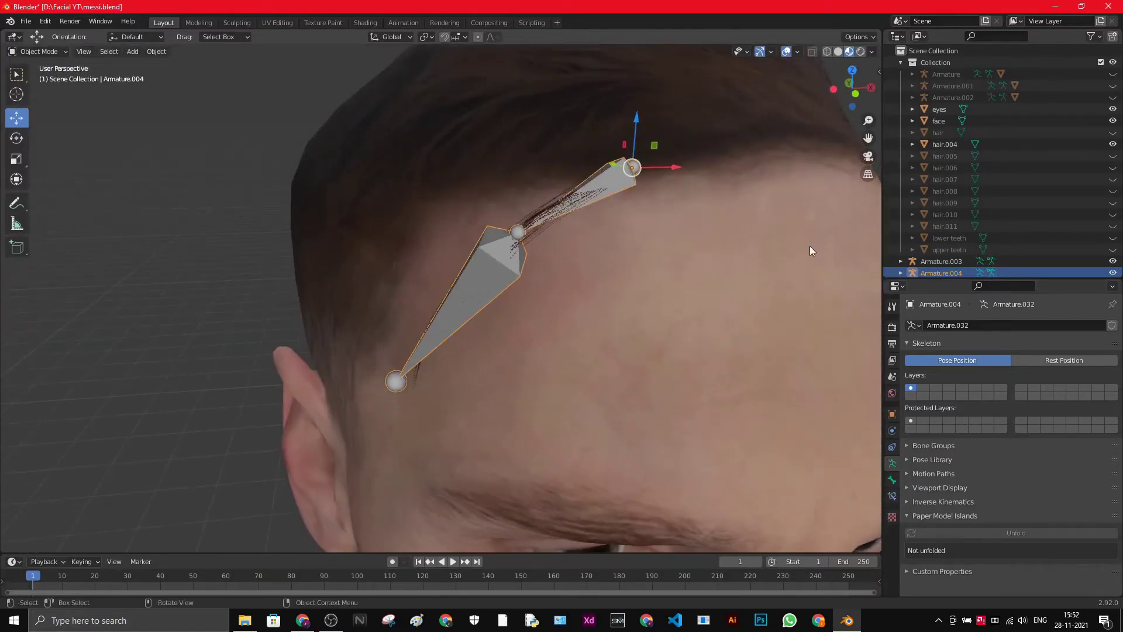
pyautogui.scroll(-1, 959, 245)
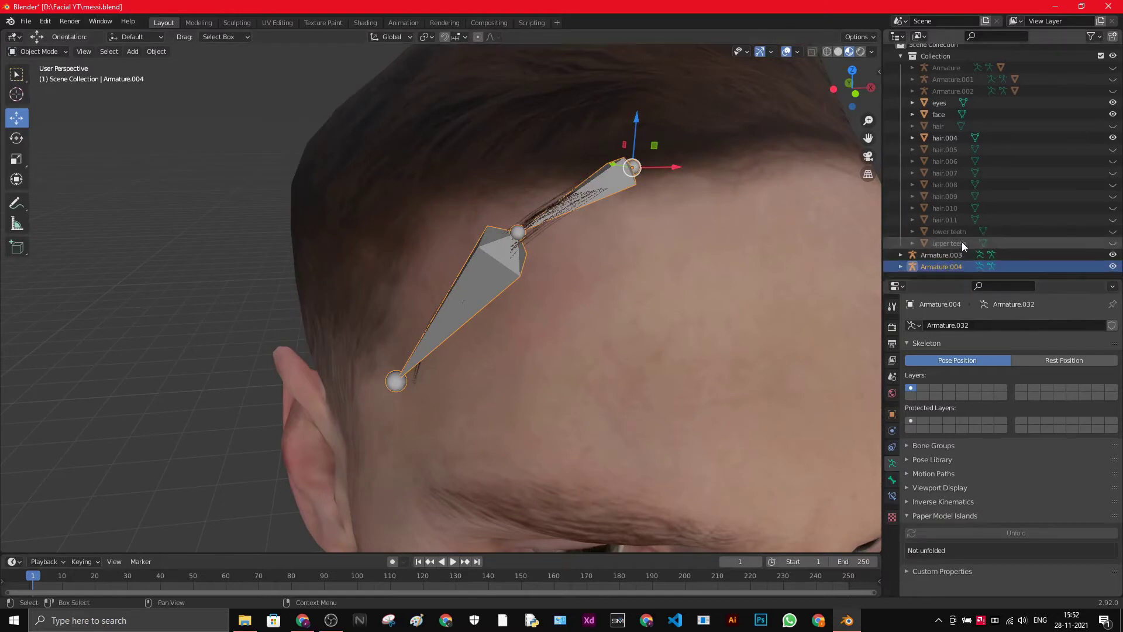
pyautogui.click(611, 256)
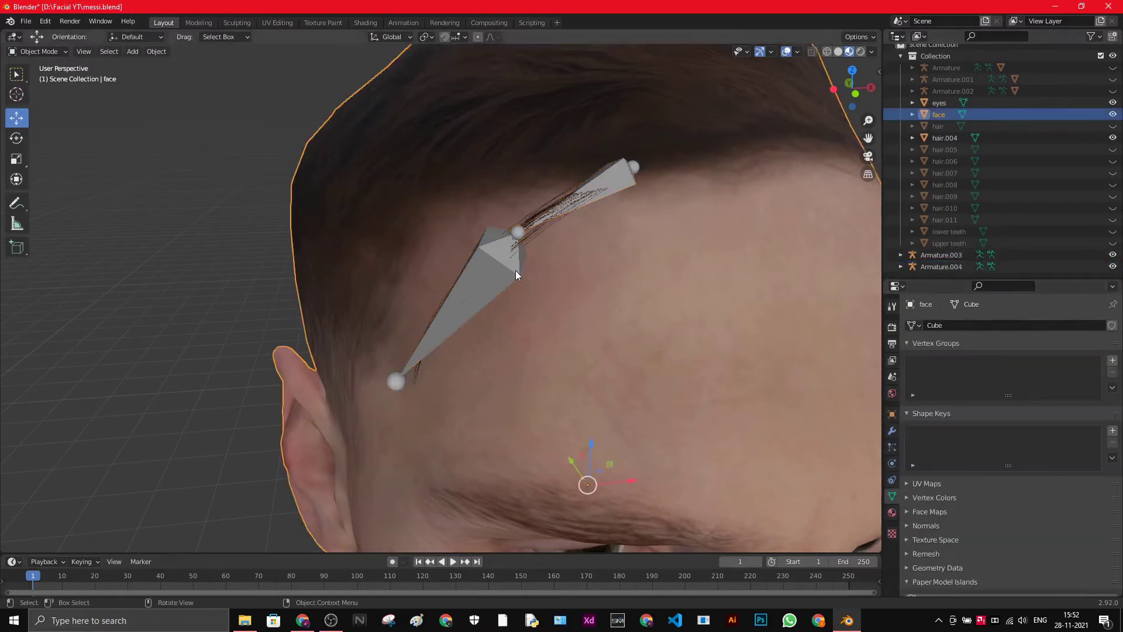
pyautogui.click(512, 271)
pyautogui.moveTo(511, 271); pyautogui.dragTo(461, 301, button='middle')
pyautogui.click(117, 248)
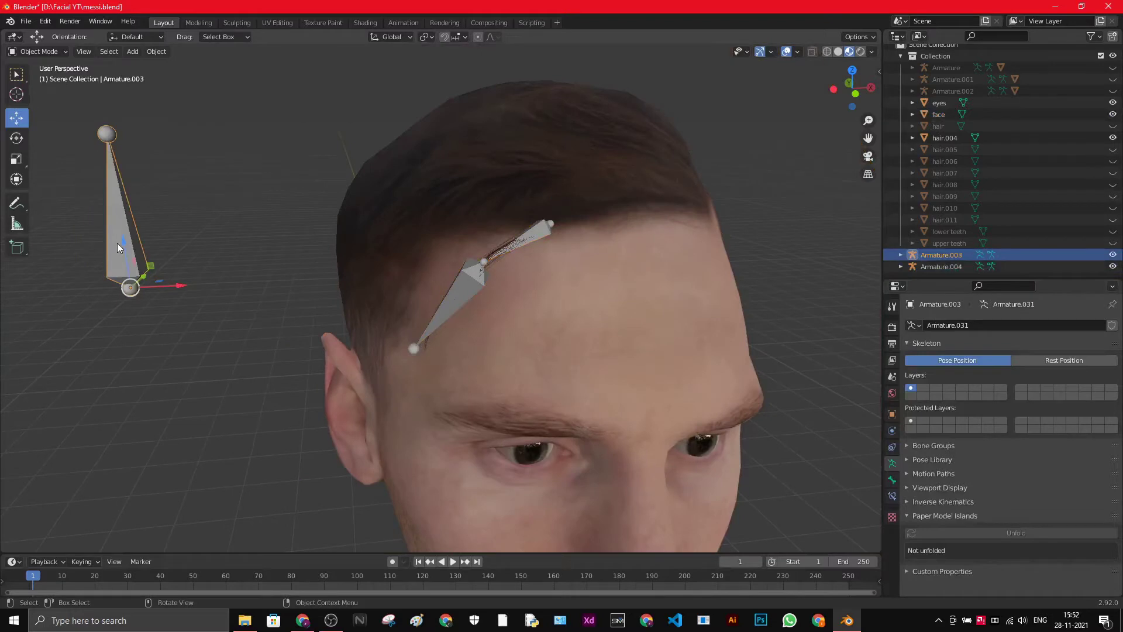
pyautogui.click(939, 267)
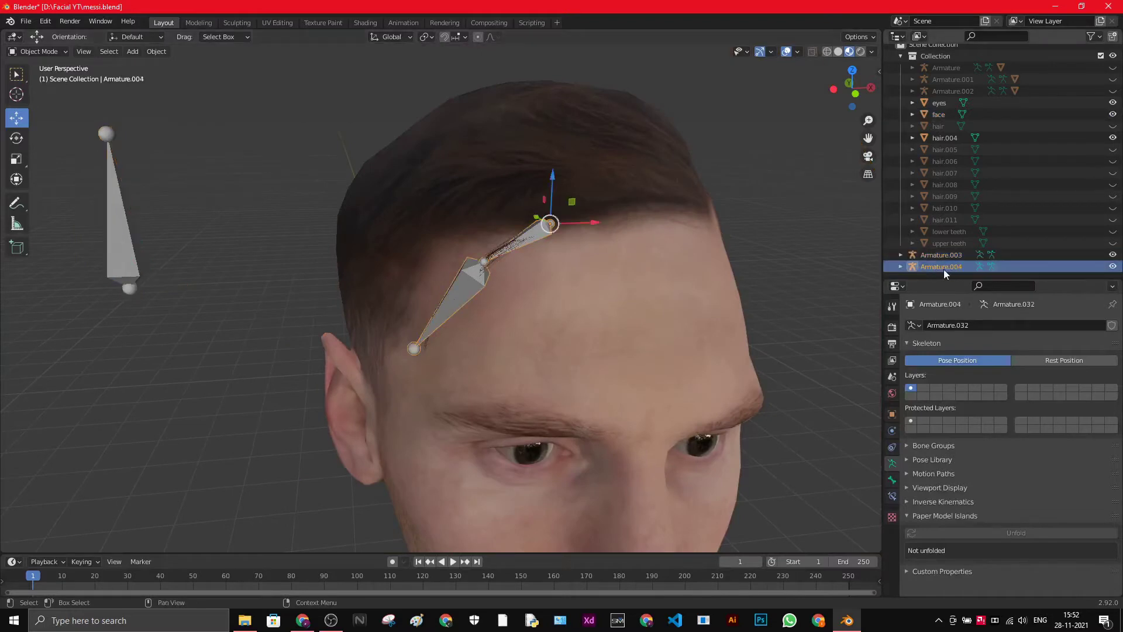
pyautogui.moveTo(945, 265); pyautogui.dragTo(927, 56)
# - Parent the hair.004 strand to Armature.004 with automatic weights
pyautogui.scroll(5, 567, 240)
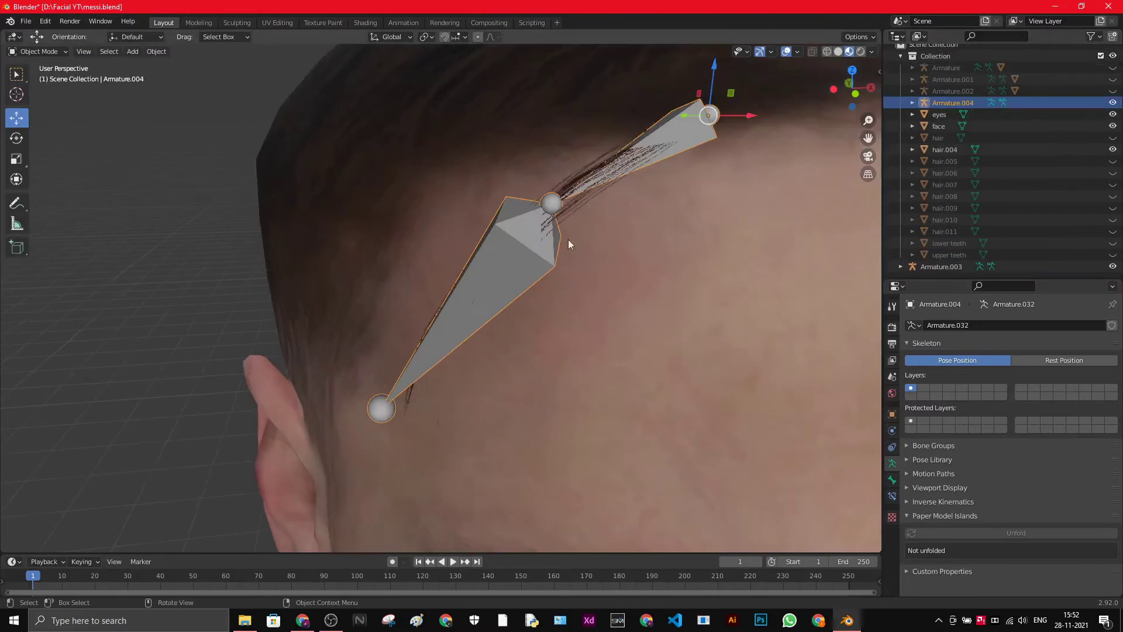
pyautogui.keyDown('shift'); pyautogui.click(577, 203); pyautogui.keyUp('shift')
pyautogui.keyDown('shift'); pyautogui.click(524, 258); pyautogui.keyUp('shift')
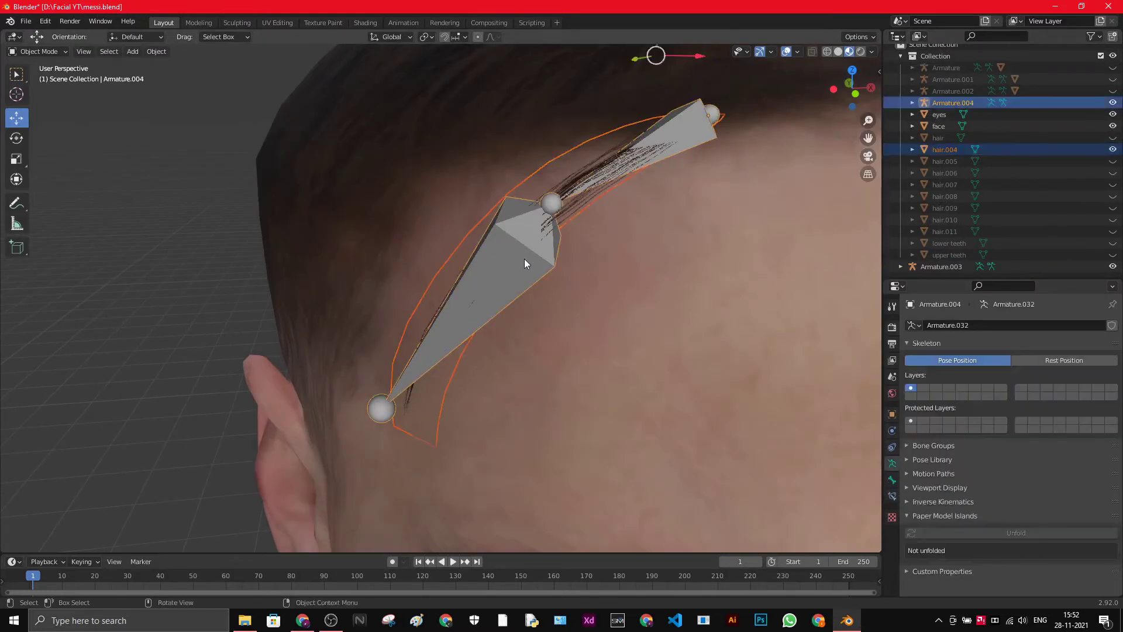
pyautogui.rightClick(524, 258)
pyautogui.moveTo(524, 258)
pyautogui.click(615, 297)
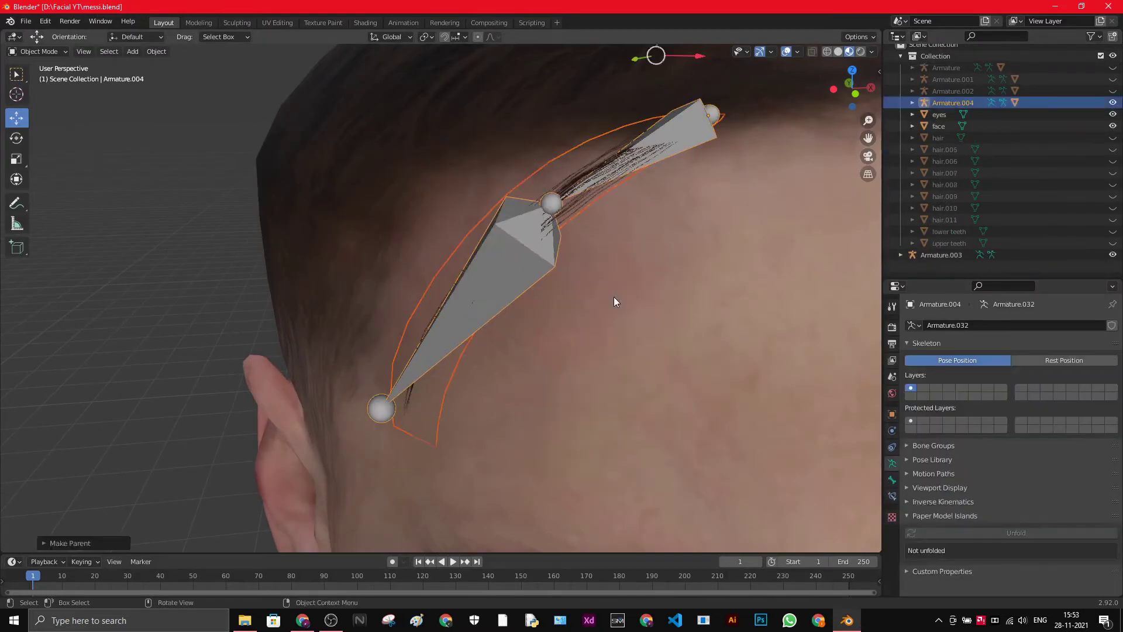
# - Hide Armature.004 and place the spare Armature.003 in Collection
pyautogui.scroll(1, 1019, 166)
pyautogui.click(1113, 109)
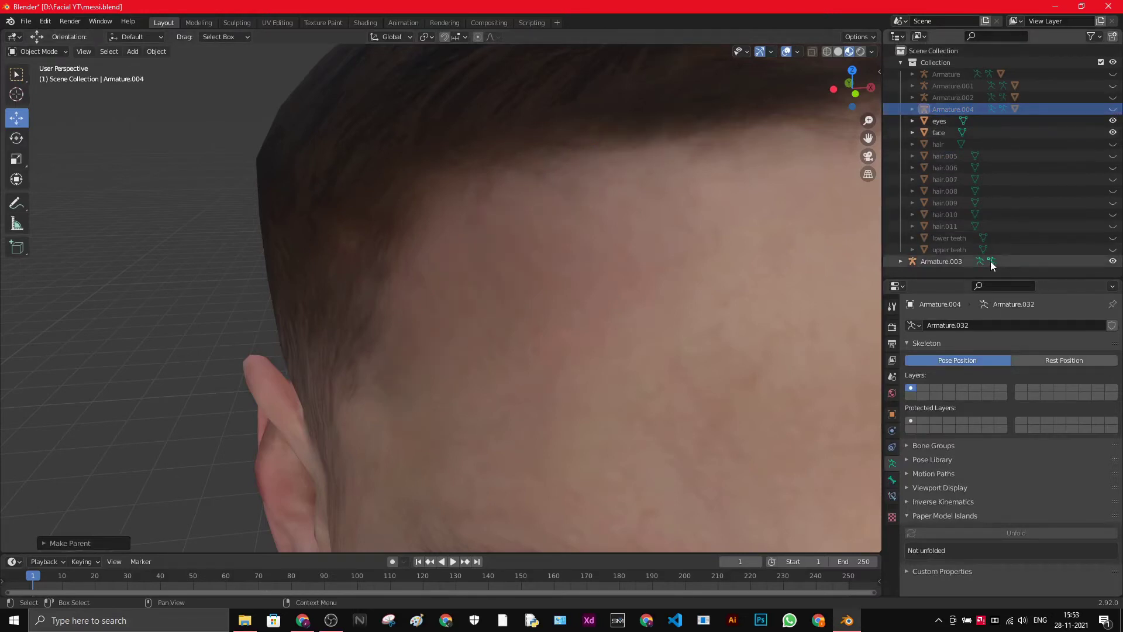
pyautogui.moveTo(953, 261); pyautogui.dragTo(941, 71)
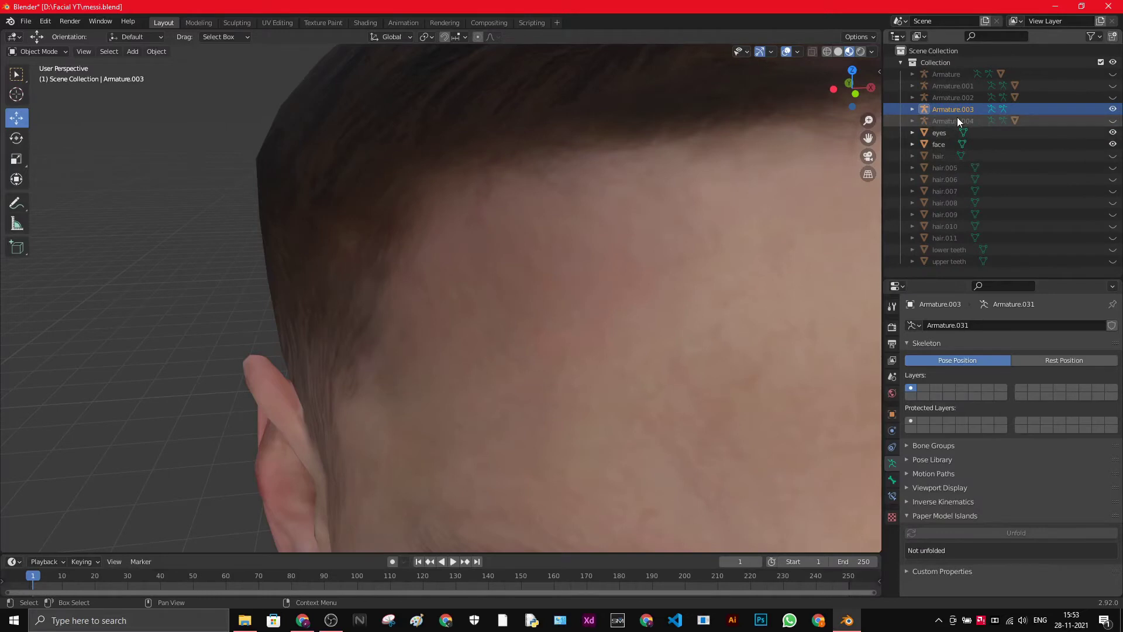
pyautogui.scroll(-5, 423, 250)
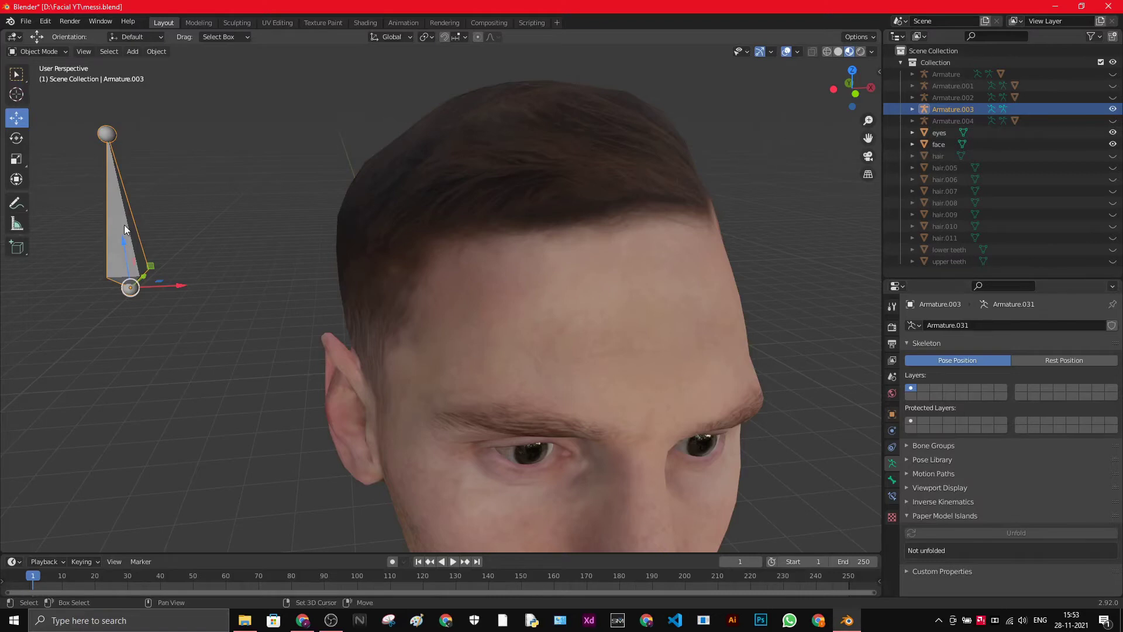
# - Duplicate the spare Armature.003 and move the copy to the front hairline above the forehead
pyautogui.hotkey('shift', 'd')
pyautogui.click(297, 296)
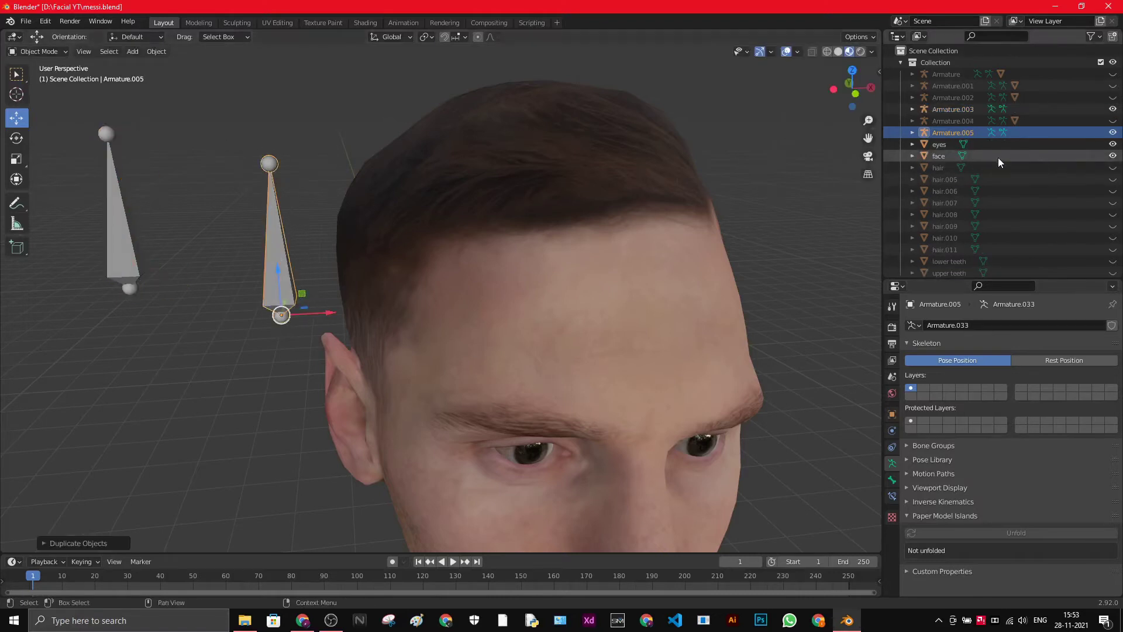
pyautogui.scroll(3, 344, 251)
pyautogui.moveTo(300, 250); pyautogui.dragTo(333, 280, button='middle')
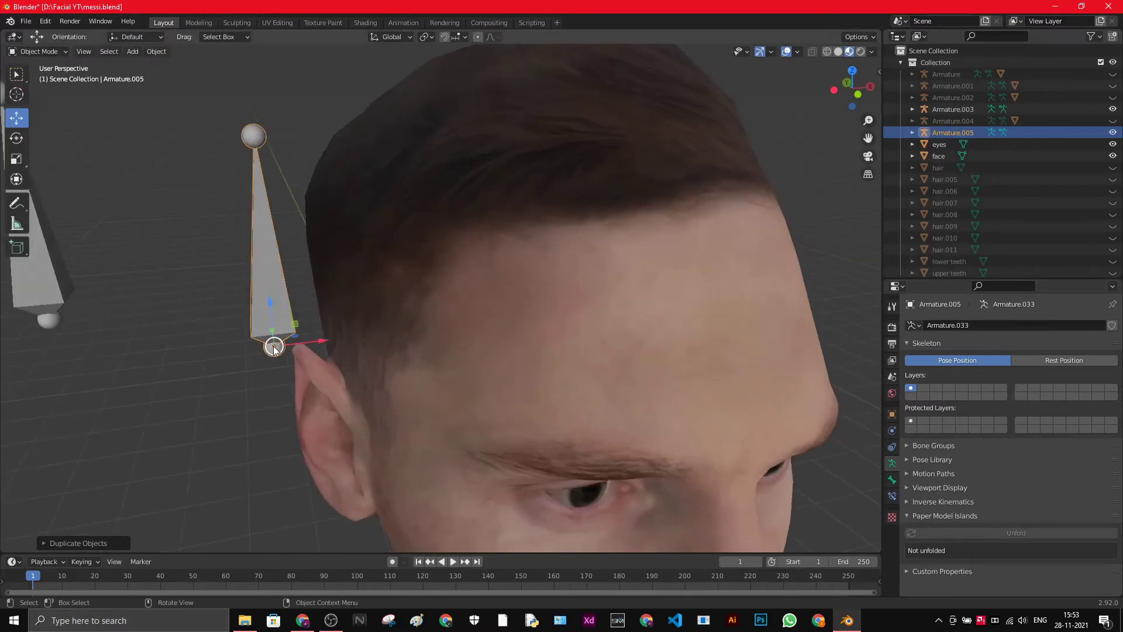
pyautogui.moveTo(272, 345); pyautogui.dragTo(491, 211)
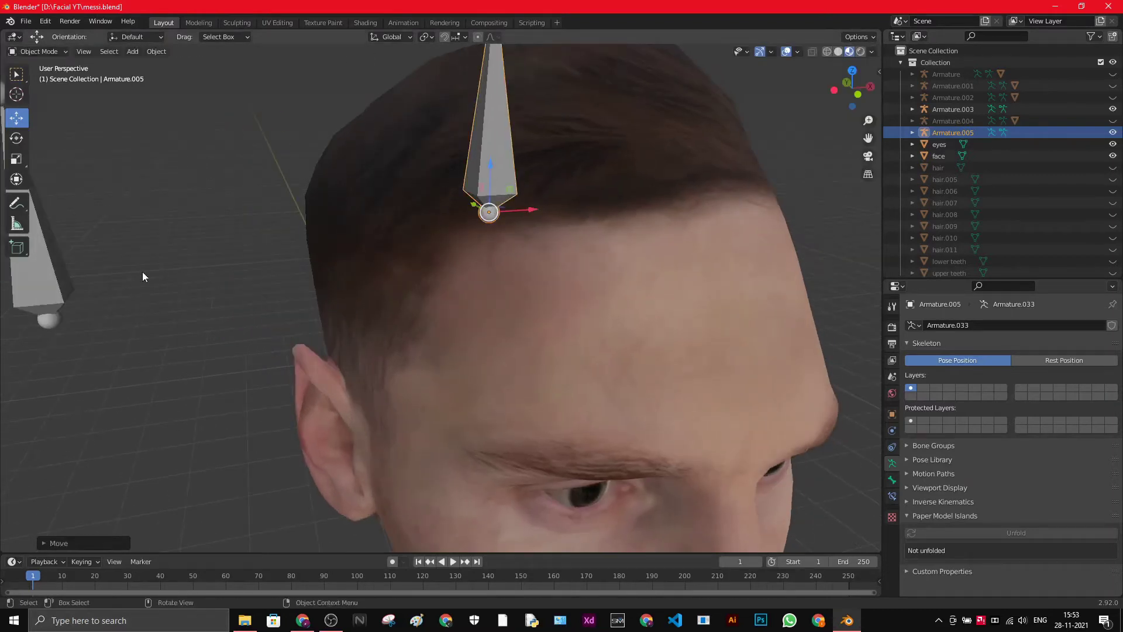
pyautogui.click(58, 272)
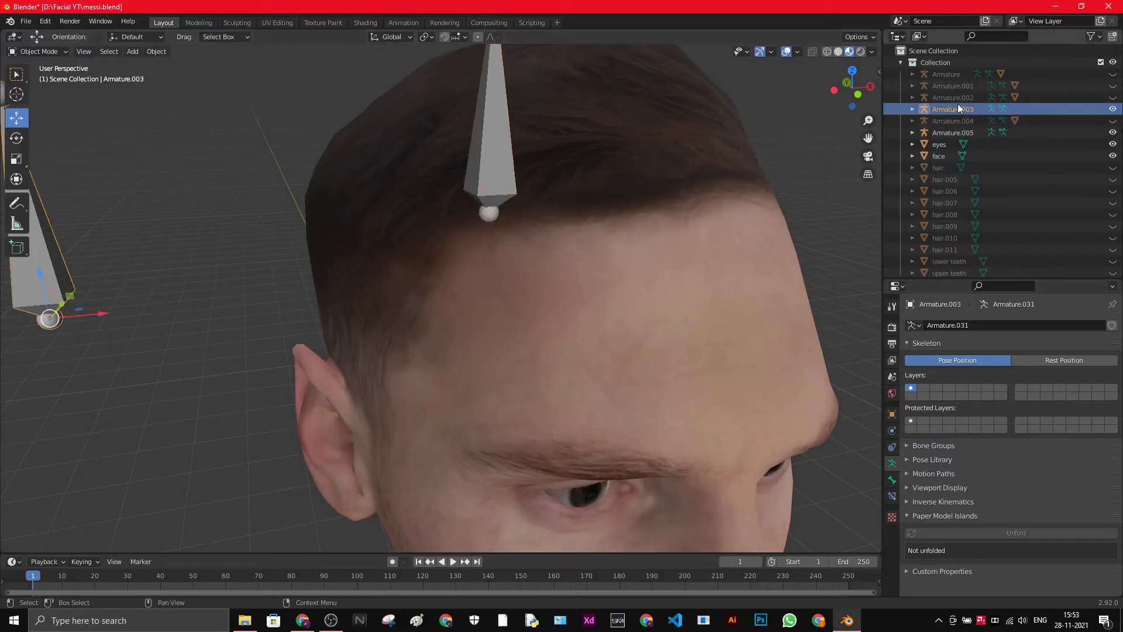
pyautogui.click(497, 170)
pyautogui.moveTo(488, 208); pyautogui.dragTo(574, 204, button='middle')
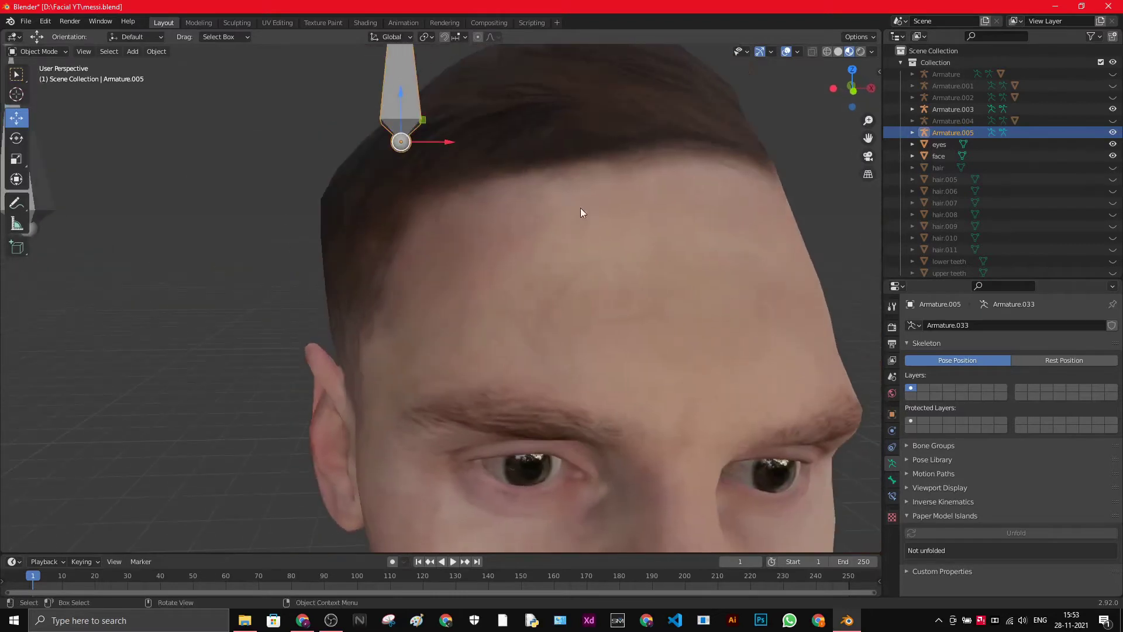
# - Unhide the hair.005 strand and position Armature.005 at the strand's upper end
pyautogui.click(953, 179)
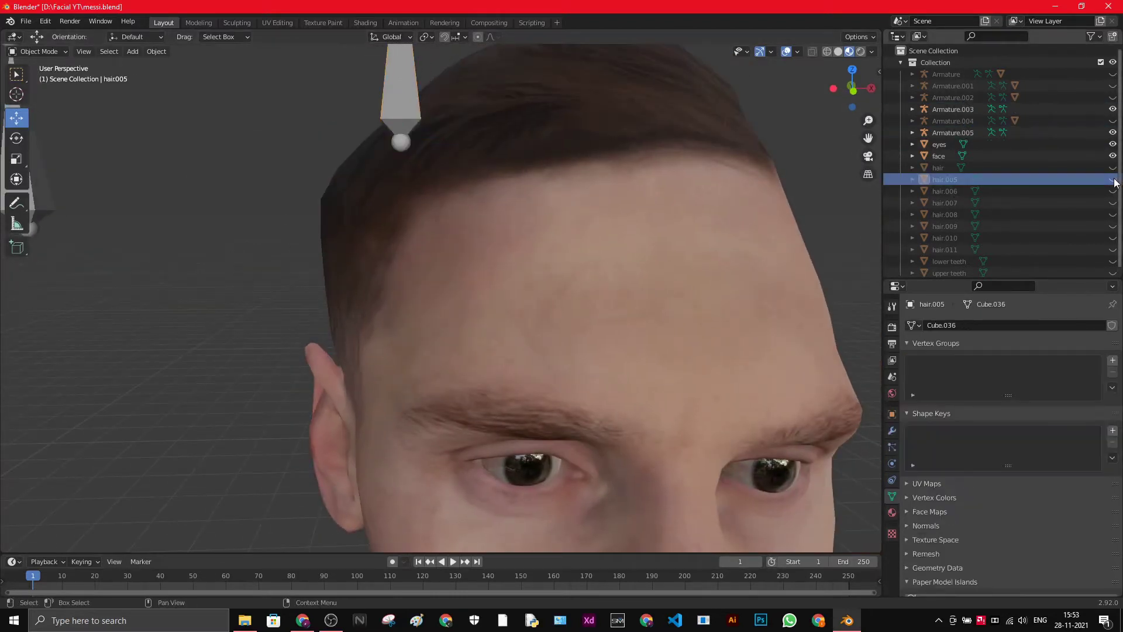
pyautogui.moveTo(776, 242); pyautogui.dragTo(753, 279, button='middle')
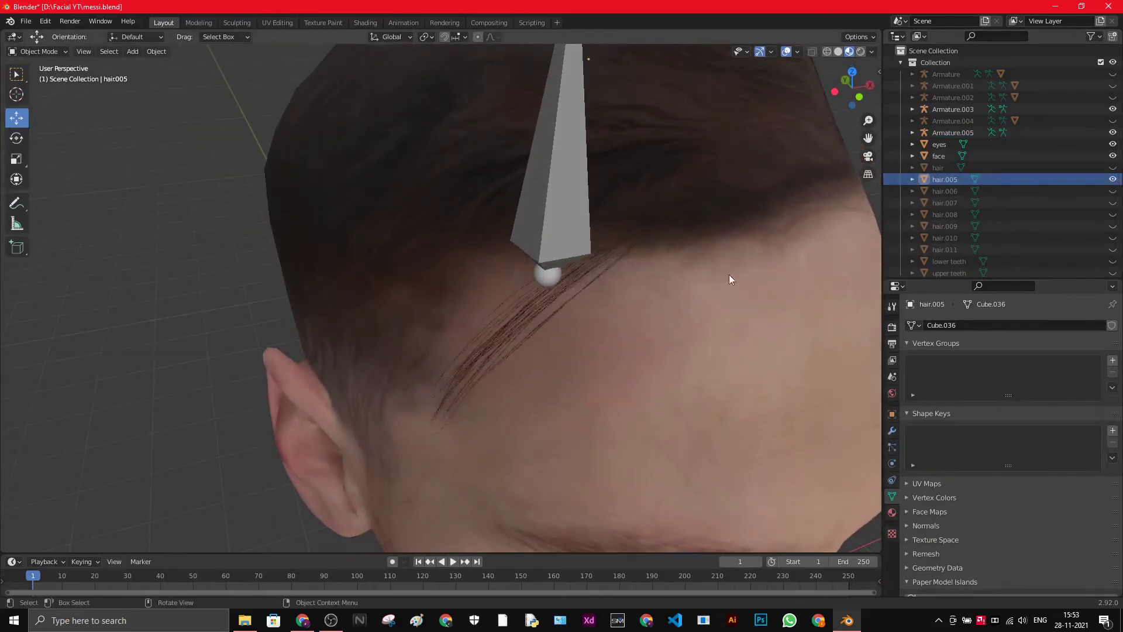
pyautogui.click(575, 209)
pyautogui.moveTo(575, 209); pyautogui.dragTo(436, 193, button='middle')
pyautogui.moveTo(288, 133); pyautogui.dragTo(415, 153)
pyautogui.moveTo(439, 166); pyautogui.dragTo(661, 265, button='middle')
pyautogui.moveTo(661, 257); pyautogui.dragTo(625, 275)
pyautogui.moveTo(625, 274); pyautogui.dragTo(480, 202, button='middle')
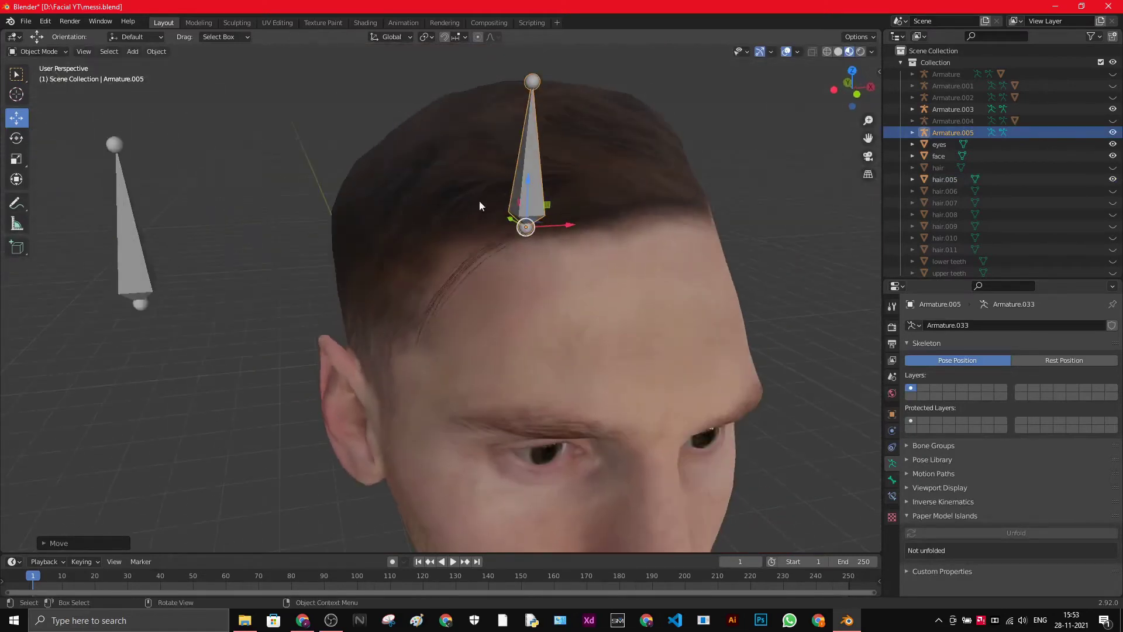
# - In Edit Mode, move the tip of Armature.005's bone to about the middle of the hair.005 strand
pyautogui.click(61, 51)
pyautogui.click(55, 74)
pyautogui.moveTo(532, 82); pyautogui.dragTo(459, 260)
pyautogui.moveTo(459, 260); pyautogui.dragTo(679, 278, button='middle')
pyautogui.moveTo(732, 227); pyautogui.dragTo(679, 240)
pyautogui.moveTo(678, 240); pyautogui.dragTo(483, 173, button='middle')
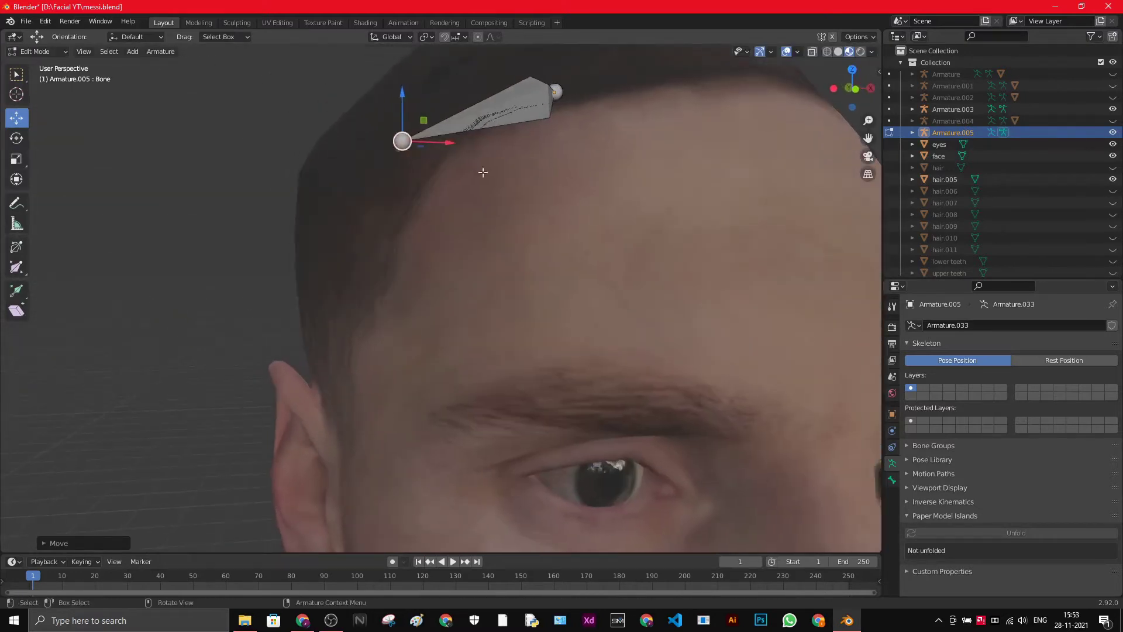
pyautogui.moveTo(402, 139); pyautogui.dragTo(435, 176)
pyautogui.moveTo(435, 176); pyautogui.dragTo(526, 90, button='middle')
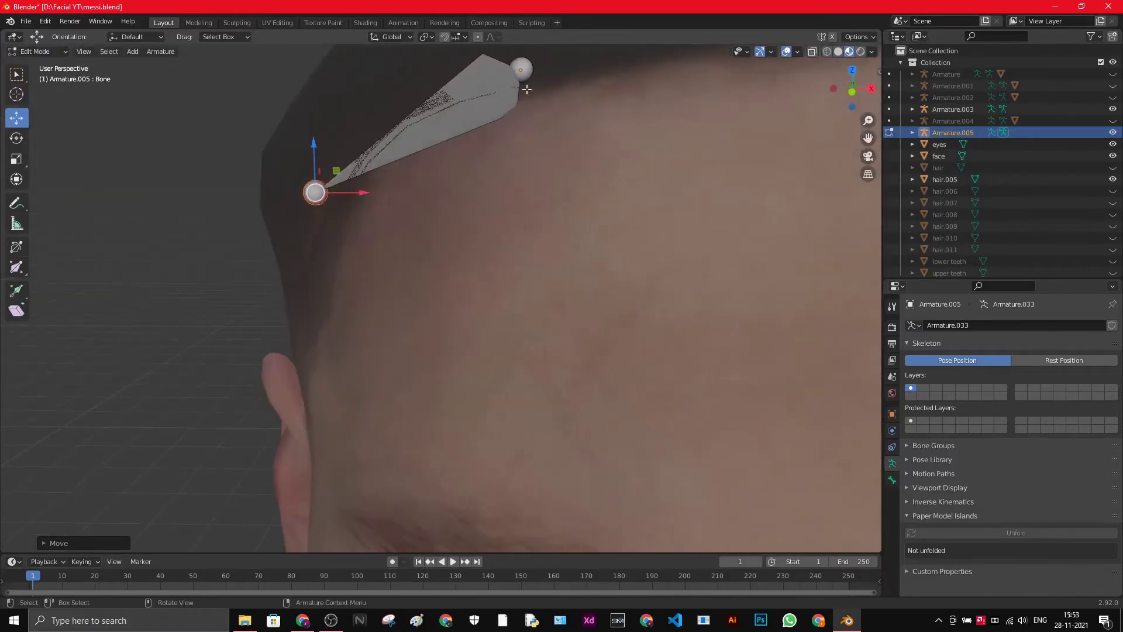
# - Align the root joint of Armature.005's bone with the upper part of the hair.005 strand
pyautogui.click(524, 71)
pyautogui.moveTo(524, 71); pyautogui.dragTo(512, 86)
pyautogui.moveTo(512, 85); pyautogui.dragTo(606, 176, button='middle')
pyautogui.click(548, 352)
pyautogui.moveTo(548, 352); pyautogui.dragTo(554, 214, button='middle')
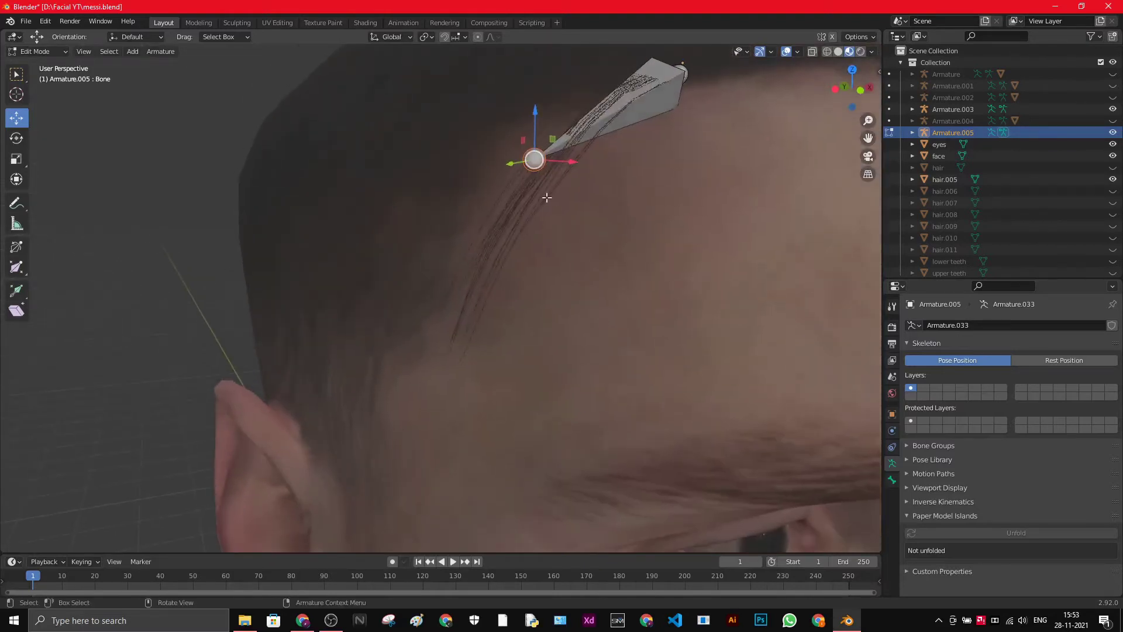
# - Extrude a second bone to the lower end of the hair.005 strand, adjust its tip, and return to Object Mode
pyautogui.press('e')
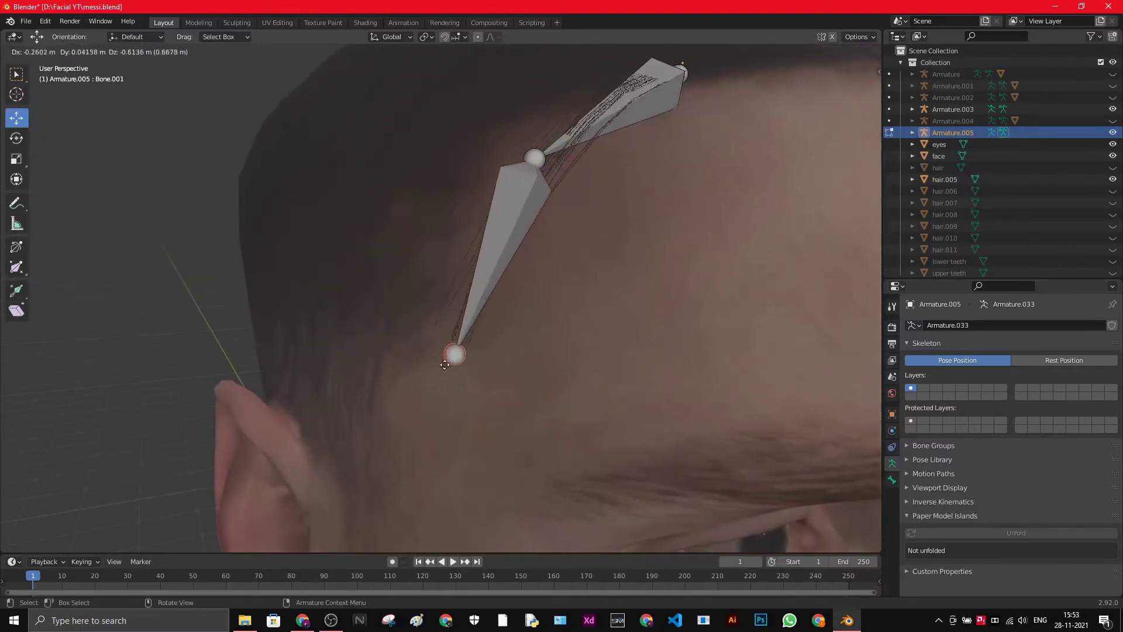
pyautogui.click(576, 368)
pyautogui.moveTo(576, 367); pyautogui.dragTo(508, 316, button='middle')
pyautogui.press('g')
pyautogui.click(639, 335)
pyautogui.moveTo(262, 291); pyautogui.dragTo(327, 310)
pyautogui.moveTo(327, 310); pyautogui.dragTo(393, 326, button='middle')
pyautogui.click(57, 65)
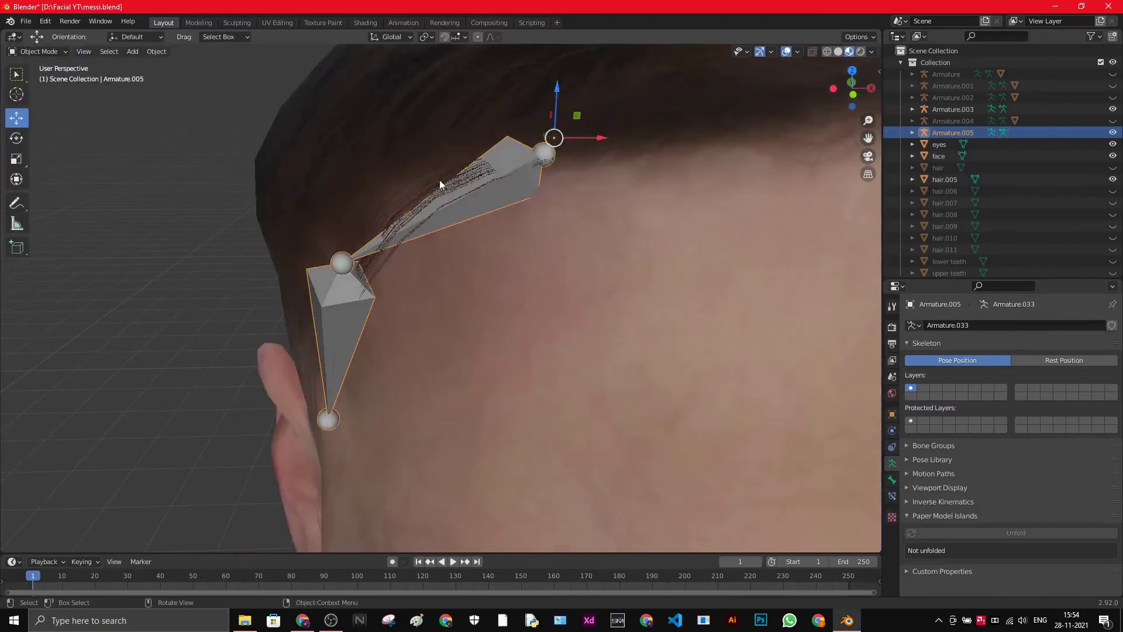
# - Parent the hair.005 strand to Armature.005 with automatic weights
pyautogui.click(422, 180)
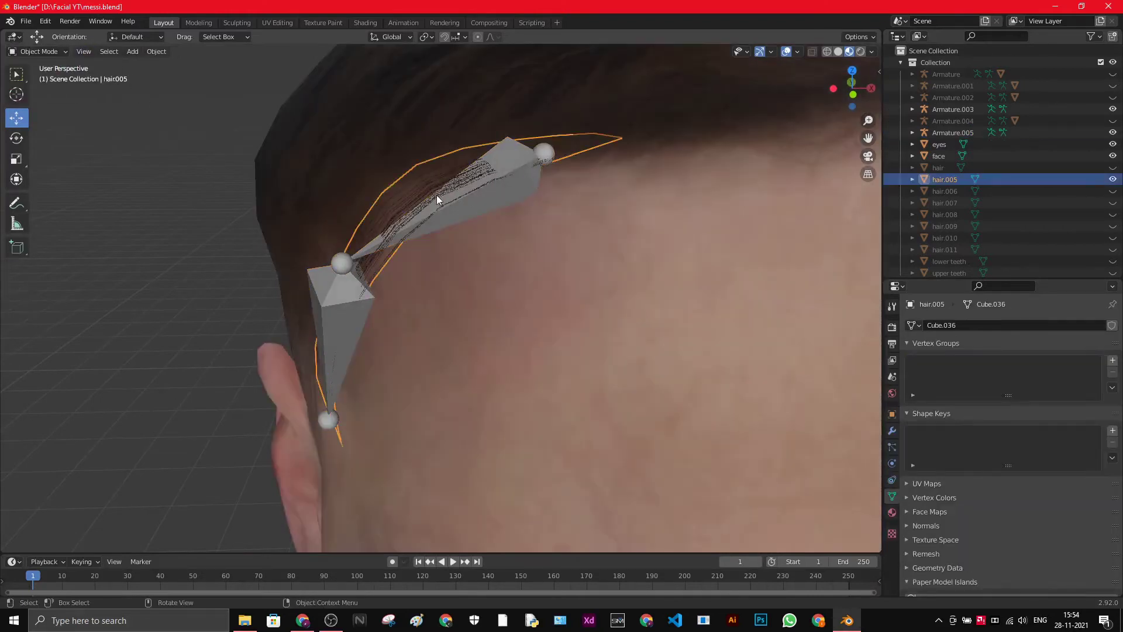
pyautogui.keyDown('shift'); pyautogui.click(510, 188); pyautogui.keyUp('shift')
pyautogui.rightClick(503, 187)
pyautogui.moveTo(504, 187)
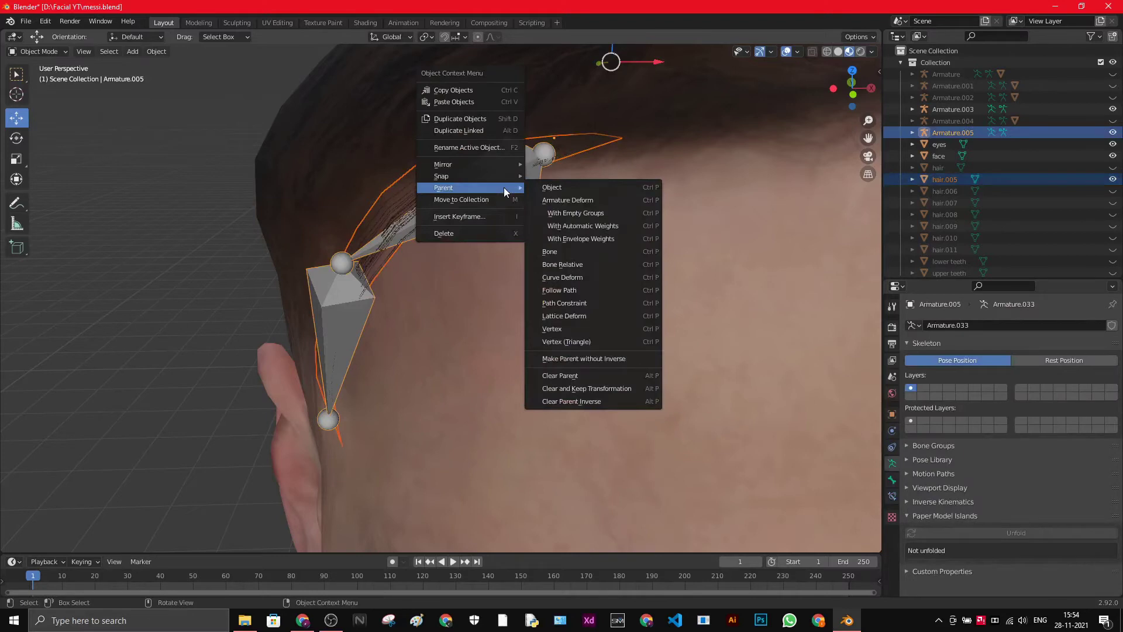
pyautogui.click(578, 227)
pyautogui.moveTo(601, 243); pyautogui.dragTo(817, 210, button='middle')
# - Hide Armature.003 and Armature.005, and unhide the hair.006 strand
pyautogui.click(1113, 109)
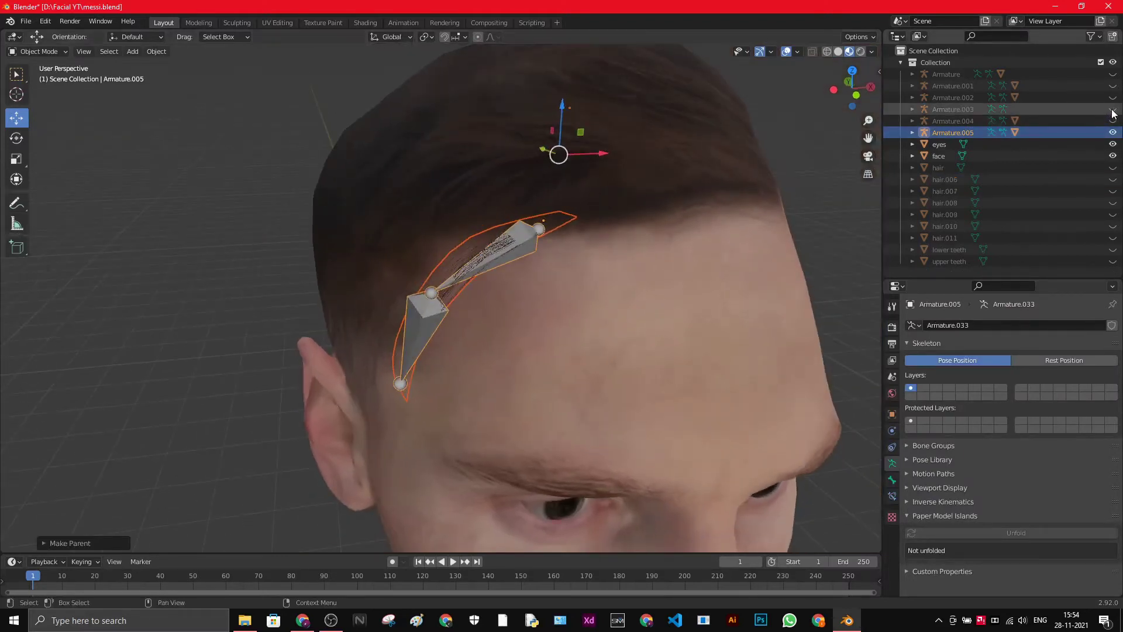
pyautogui.click(1113, 132)
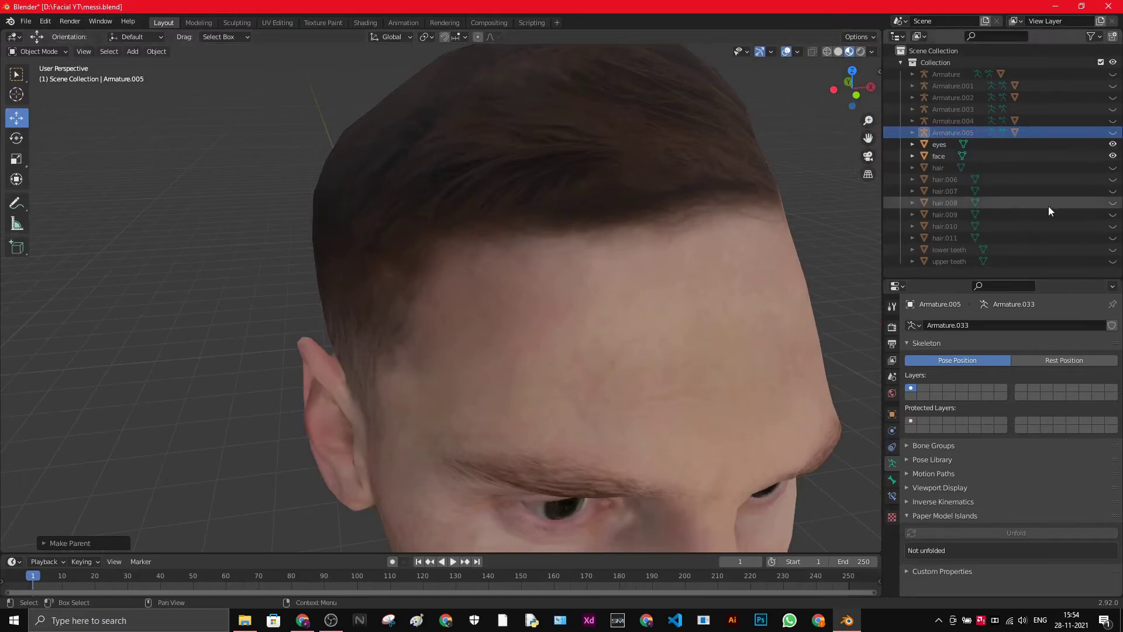
pyautogui.click(1113, 179)
pyautogui.scroll(-6, 638, 257)
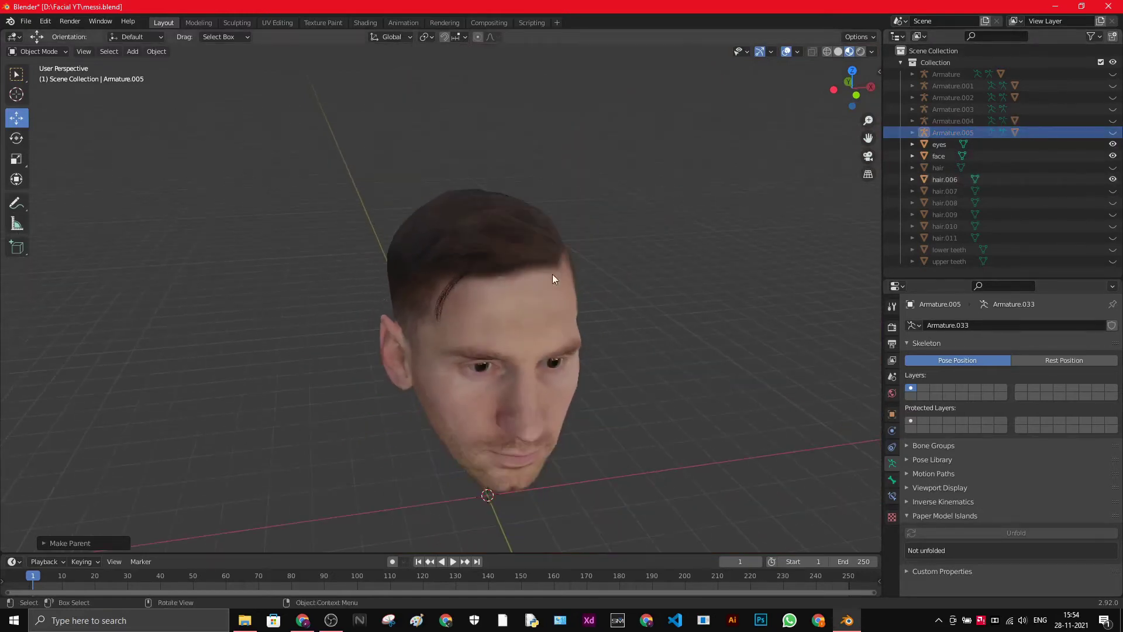
pyautogui.scroll(5, 378, 300)
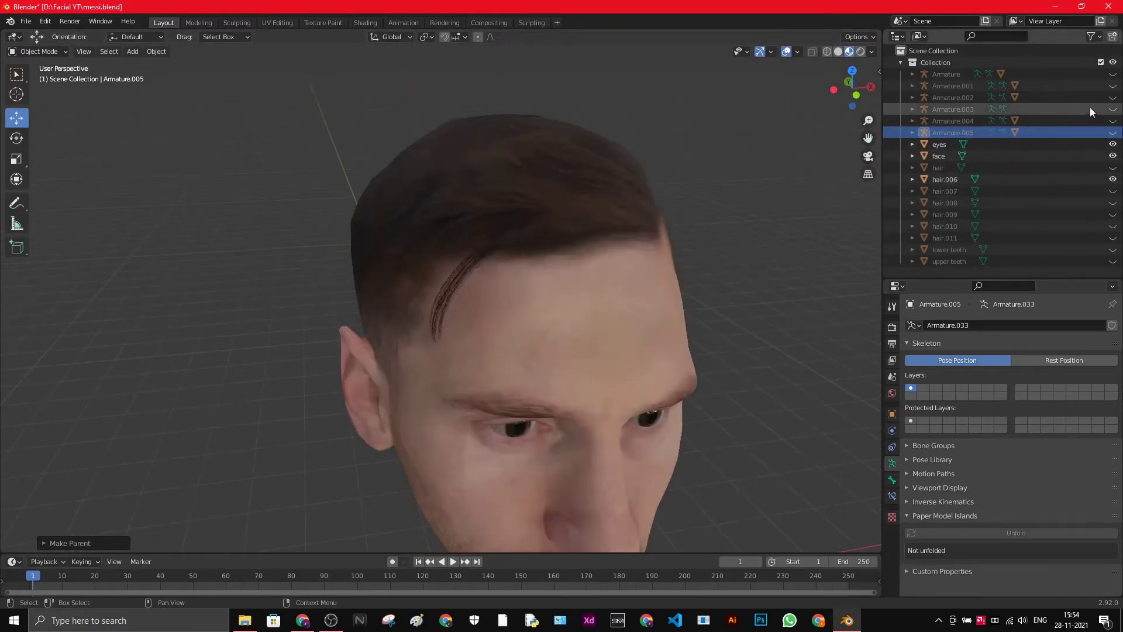
# - Unhide the spare Armature.003 and duplicate it, placing the copy at the upper end of the hair.006 strand
pyautogui.click(1112, 109)
pyautogui.click(195, 289)
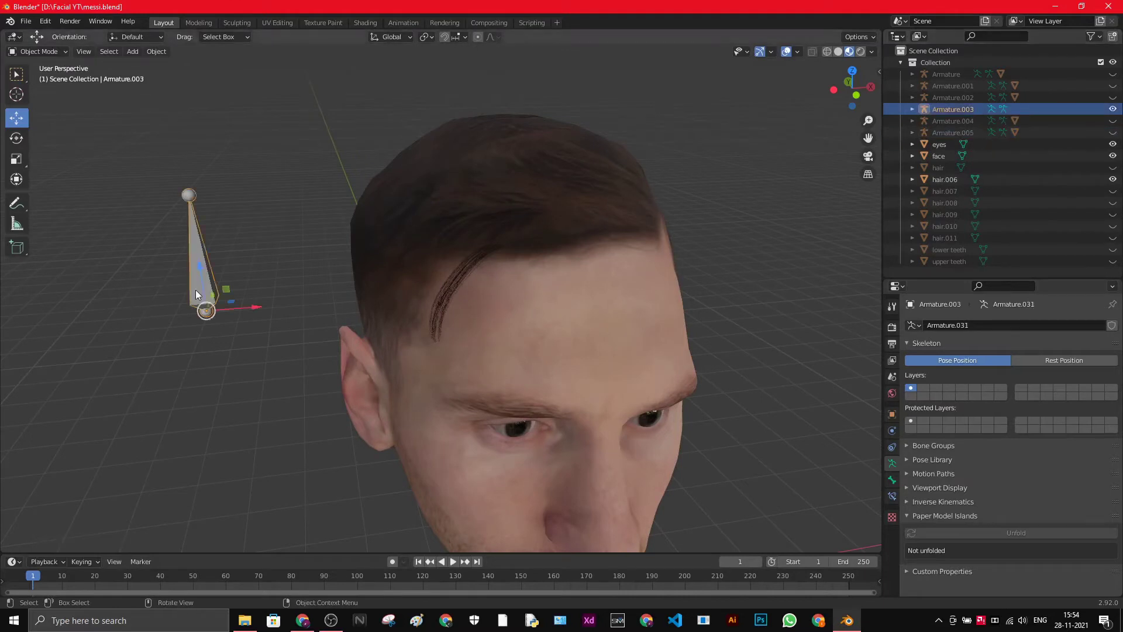
pyautogui.hotkey('shift', 'd')
pyautogui.click(480, 223)
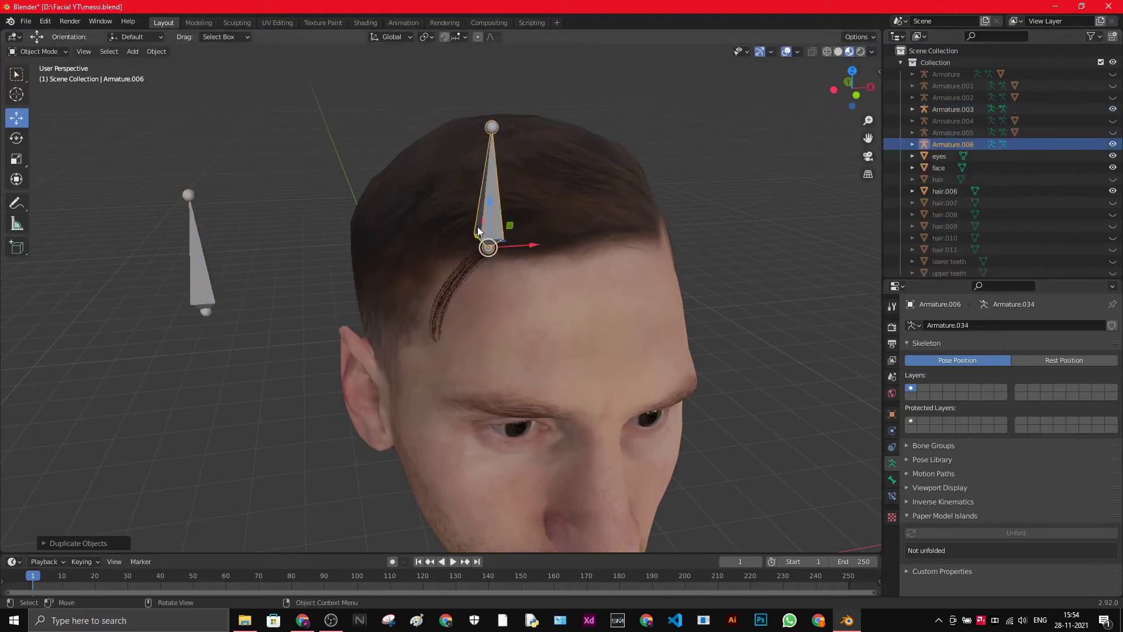
# - Refine the position of Armature.006 so its base sits on the root of the hair.006 strand
pyautogui.scroll(4, 533, 240)
pyautogui.moveTo(532, 244); pyautogui.dragTo(661, 180, button='middle')
pyautogui.moveTo(745, 123); pyautogui.dragTo(677, 141)
pyautogui.moveTo(689, 174); pyautogui.dragTo(601, 223, button='middle')
pyautogui.moveTo(387, 356); pyautogui.dragTo(495, 341)
pyautogui.moveTo(495, 340); pyautogui.dragTo(539, 283, button='middle')
pyautogui.scroll(-1, 523, 229)
pyautogui.moveTo(489, 163); pyautogui.dragTo(491, 171)
pyautogui.moveTo(546, 226); pyautogui.dragTo(577, 253, button='middle')
pyautogui.scroll(-2, 577, 253)
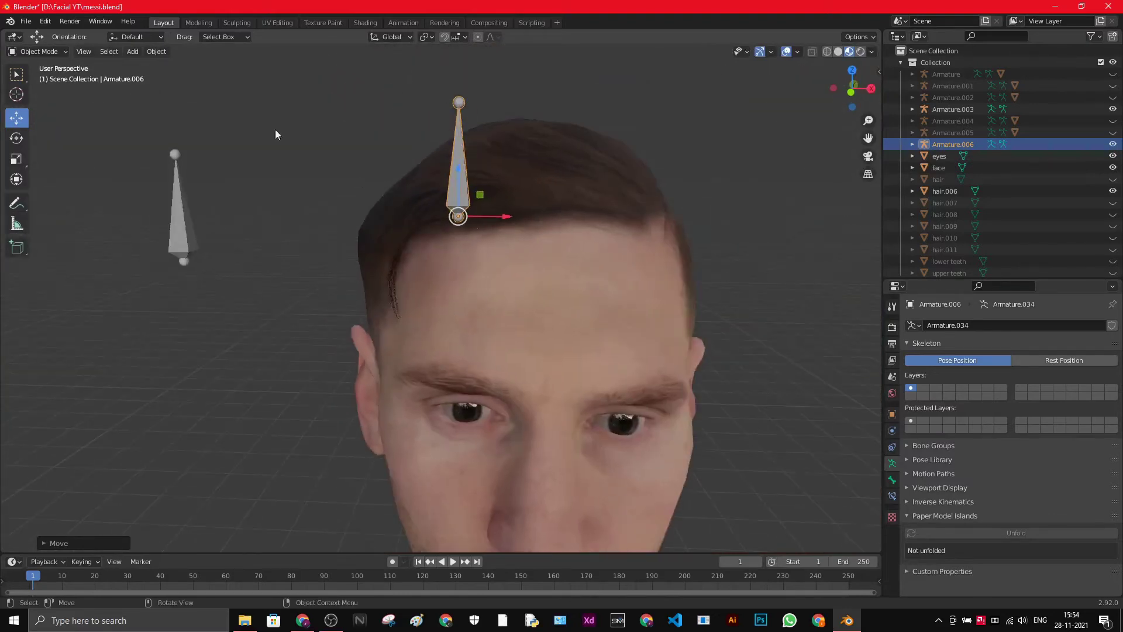
# - In Edit Mode, move the tip of Armature.006's bone down onto the hair.006 strand
pyautogui.click(52, 52)
pyautogui.click(58, 74)
pyautogui.moveTo(450, 102); pyautogui.dragTo(439, 167)
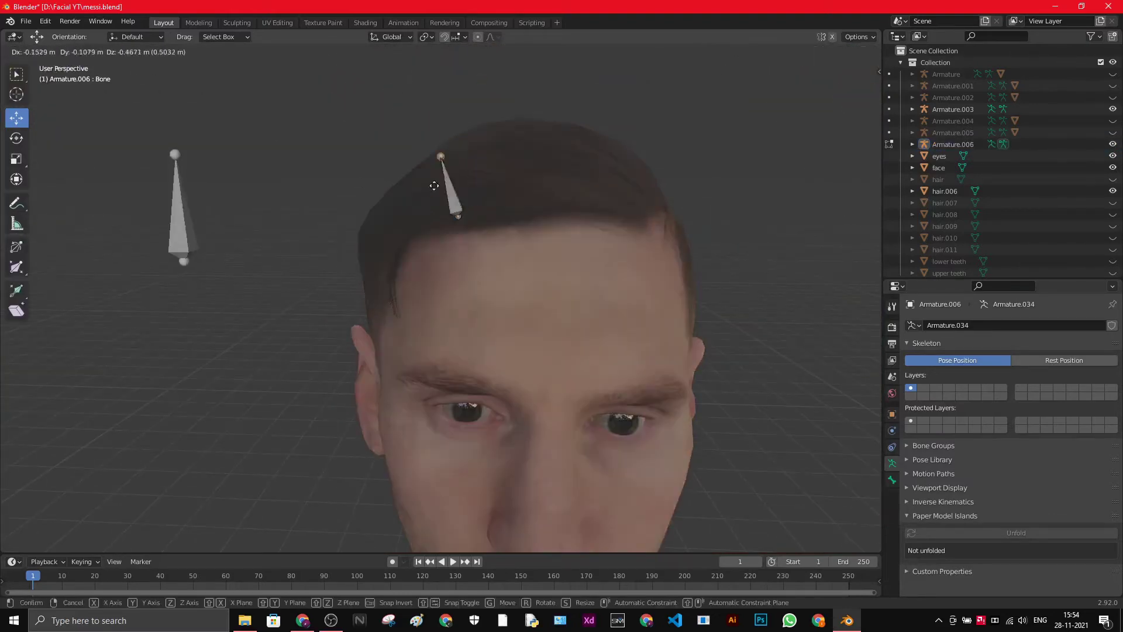
pyautogui.moveTo(406, 240); pyautogui.dragTo(404, 241)
pyautogui.scroll(4, 404, 239)
pyautogui.moveTo(406, 236); pyautogui.dragTo(485, 278, button='middle')
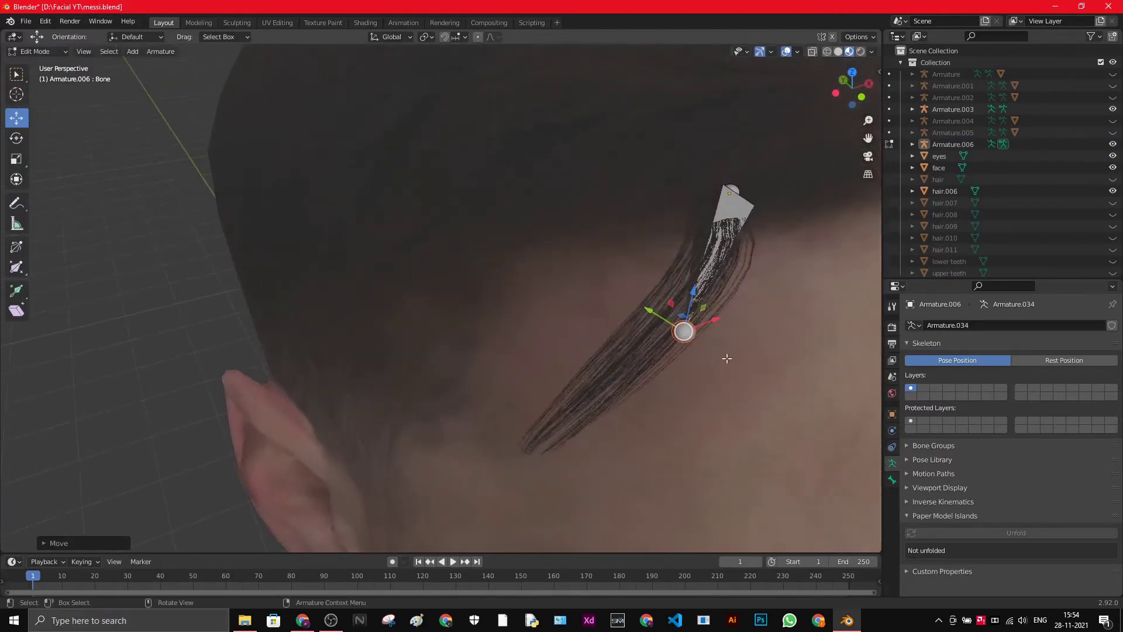
# - Fine-tune the bone's tip so it lies along the middle of the hair.006 strand from every side
pyautogui.moveTo(681, 332); pyautogui.dragTo(664, 328)
pyautogui.scroll(2, 680, 325)
pyautogui.moveTo(685, 326); pyautogui.dragTo(789, 333, button='middle')
pyautogui.moveTo(829, 234); pyautogui.dragTo(840, 214)
pyautogui.moveTo(832, 263); pyautogui.dragTo(737, 268, button='middle')
pyautogui.moveTo(455, 366); pyautogui.dragTo(413, 214, button='middle')
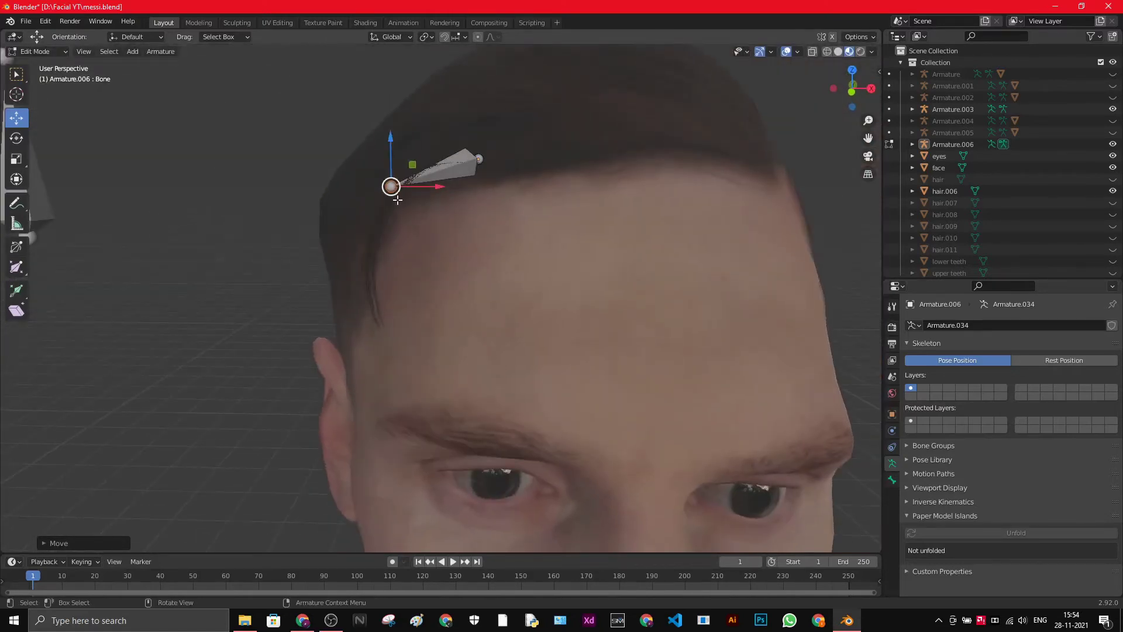
# - Extrude a second bone from Armature.006's bone tip down toward the lower end of the hair.006 strand
pyautogui.press('e')
pyautogui.click(379, 340)
pyautogui.scroll(2, 437, 319)
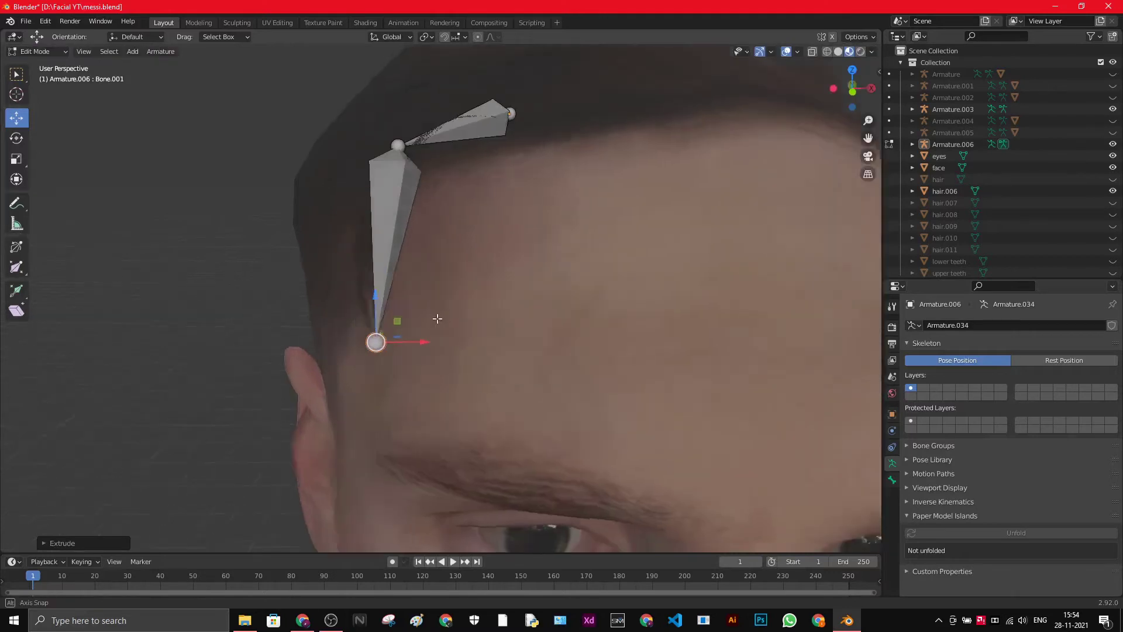
pyautogui.moveTo(438, 319); pyautogui.dragTo(627, 328, button='middle')
pyautogui.moveTo(685, 296); pyautogui.dragTo(559, 314)
pyautogui.scroll(2, 559, 315)
pyautogui.moveTo(570, 312); pyautogui.dragTo(503, 284, button='middle')
pyautogui.moveTo(249, 237); pyautogui.dragTo(372, 276)
pyautogui.scroll(2, 436, 304)
pyautogui.moveTo(436, 318); pyautogui.dragTo(616, 391, button='middle')
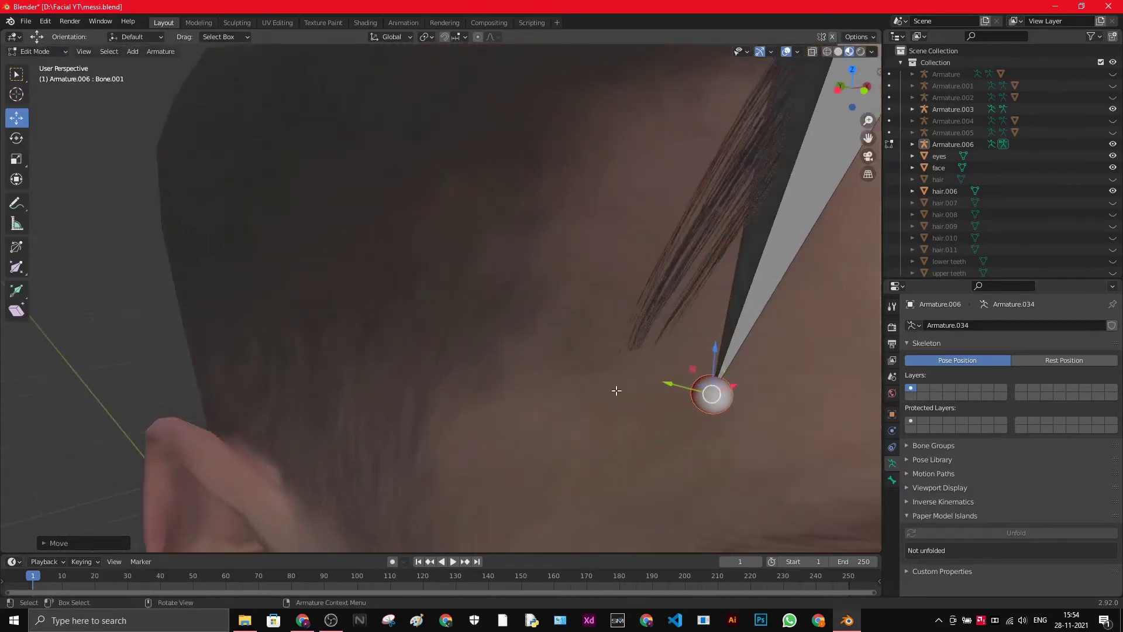
# - Align the second bone's tip with the lower end of the hair.006 strand
pyautogui.moveTo(713, 394); pyautogui.dragTo(619, 353)
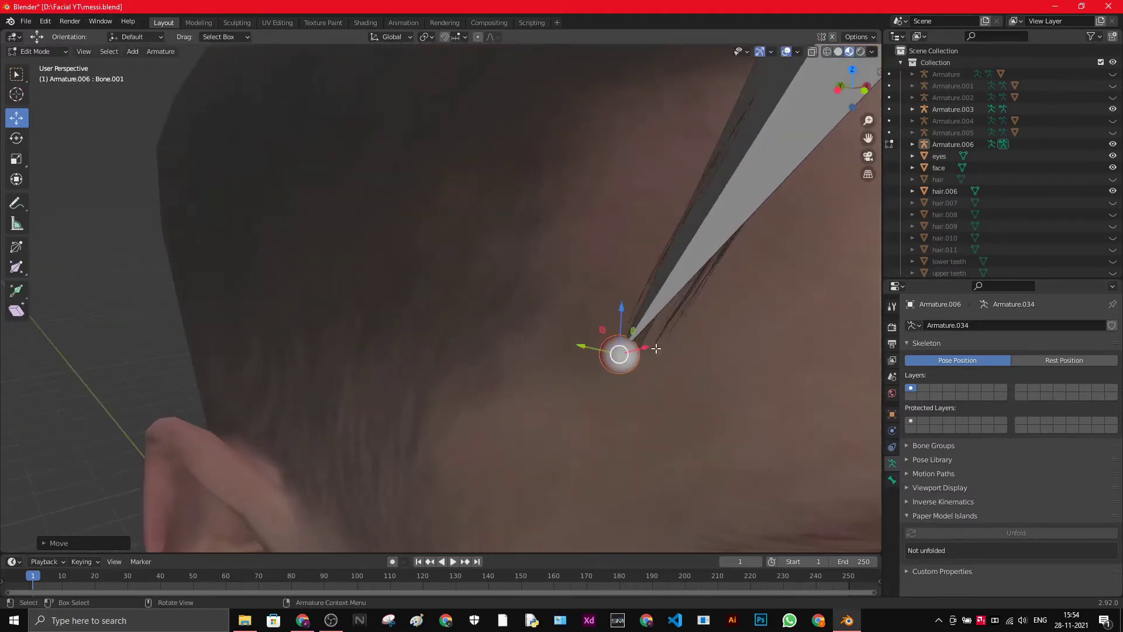
pyautogui.moveTo(656, 349); pyautogui.dragTo(586, 333, button='middle')
pyautogui.moveTo(240, 268); pyautogui.dragTo(304, 286)
pyautogui.moveTo(321, 296); pyautogui.dragTo(658, 367, button='middle')
pyautogui.moveTo(710, 338); pyautogui.dragTo(690, 329)
pyautogui.scroll(-3, 709, 390)
pyautogui.moveTo(669, 401); pyautogui.dragTo(612, 417, button='middle')
pyautogui.scroll(-1, 612, 418)
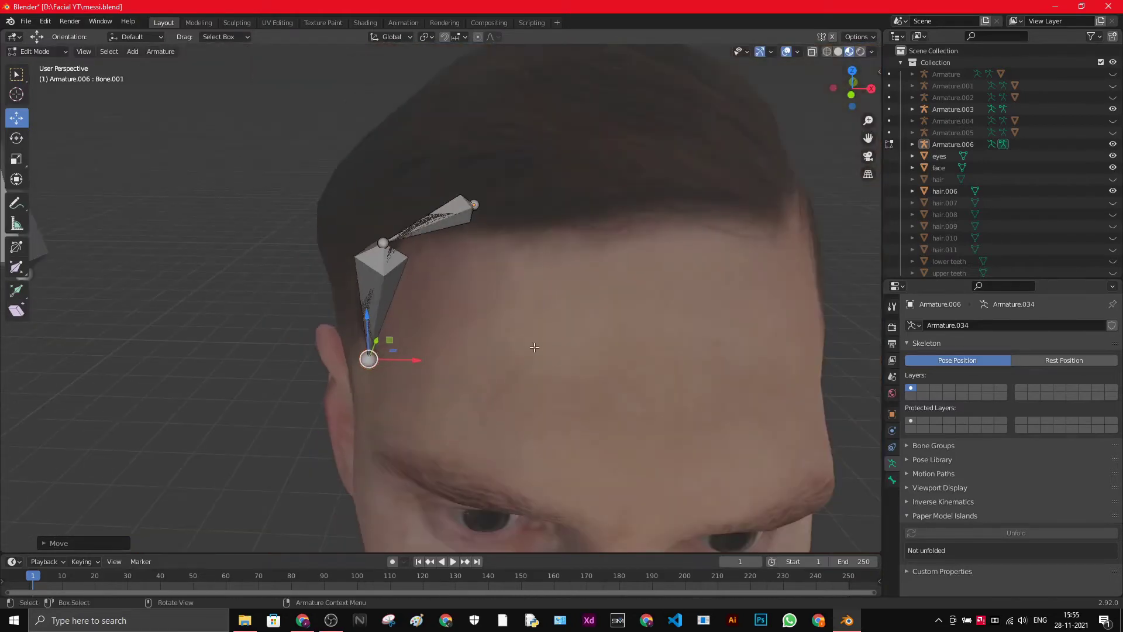
# - Save messi.blend and return Armature.006 to Object Mode
pyautogui.moveTo(534, 349); pyautogui.dragTo(521, 337, button='middle')
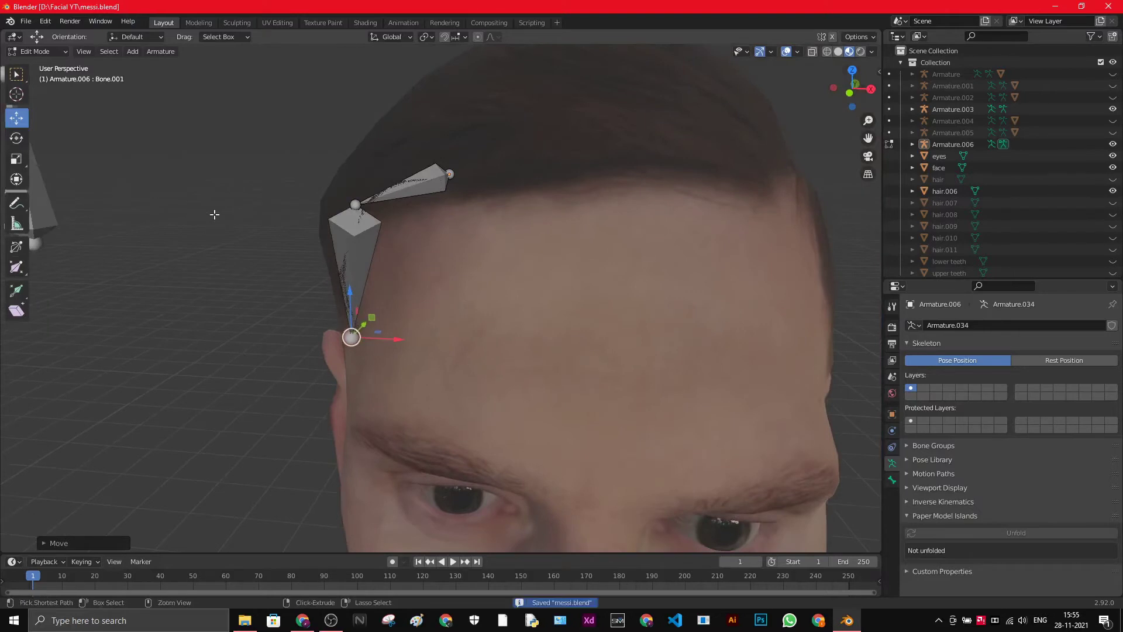
pyautogui.click(57, 51)
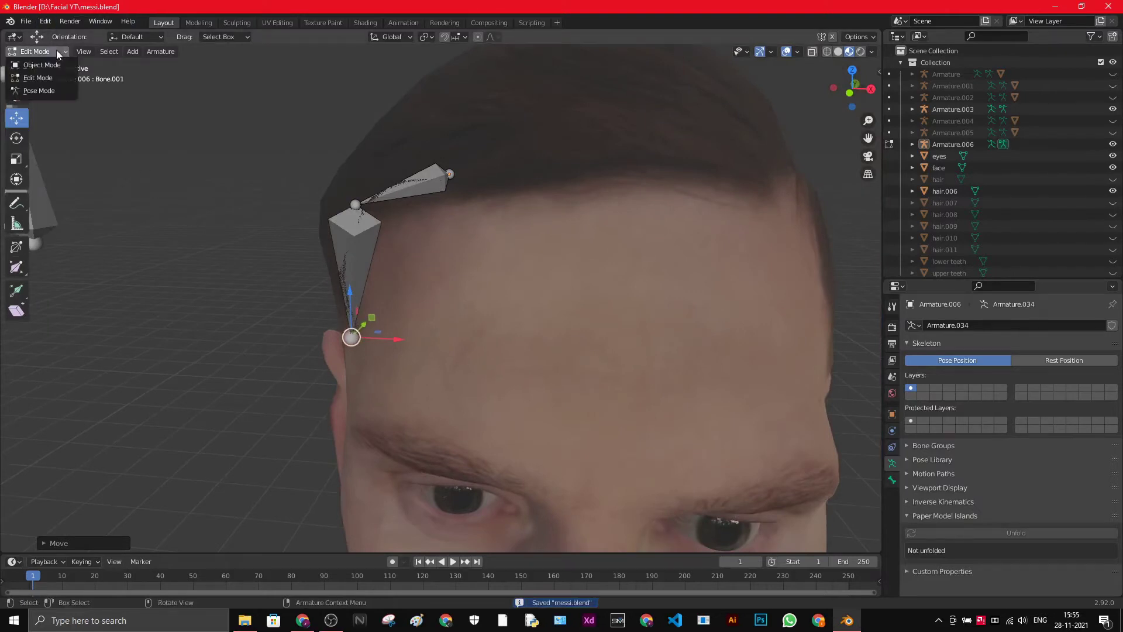
pyautogui.click(54, 64)
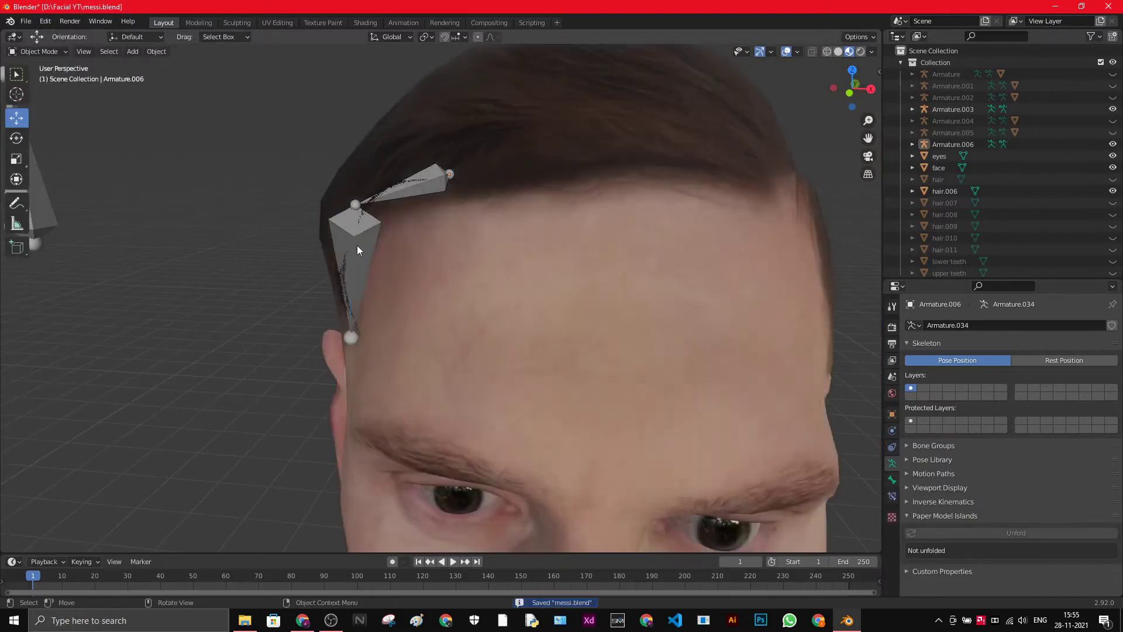
# - Parent the hair.006 strand to Armature.006 with automatic weights, and show hair.007 in place of the finished rig
pyautogui.scroll(1, 349, 275)
pyautogui.moveTo(350, 272); pyautogui.dragTo(374, 279, button='middle')
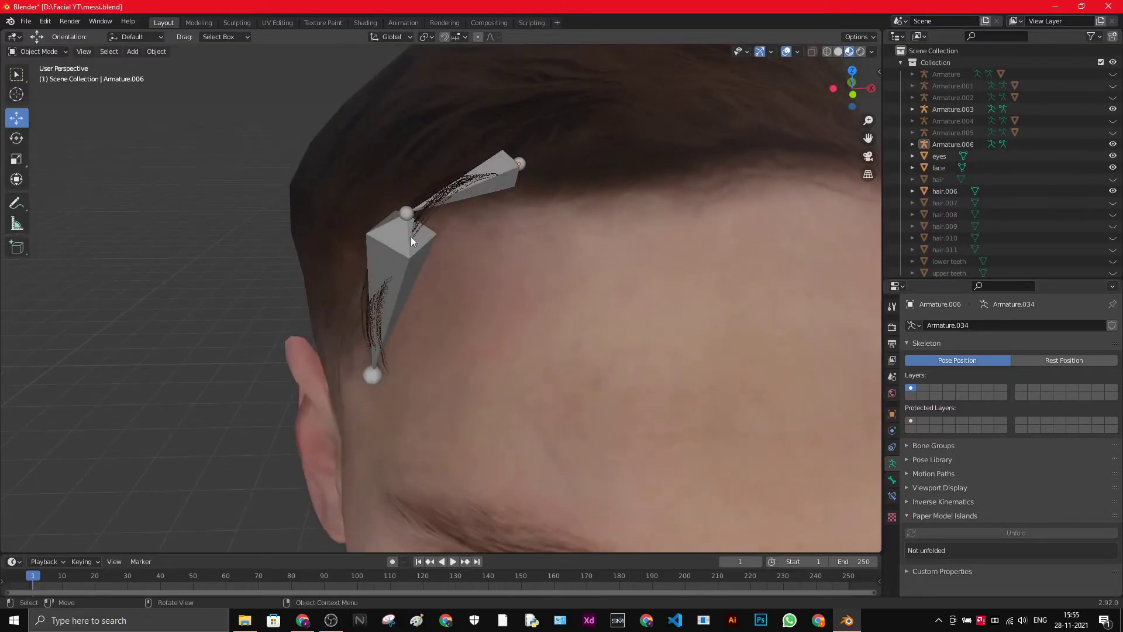
pyautogui.click(437, 199)
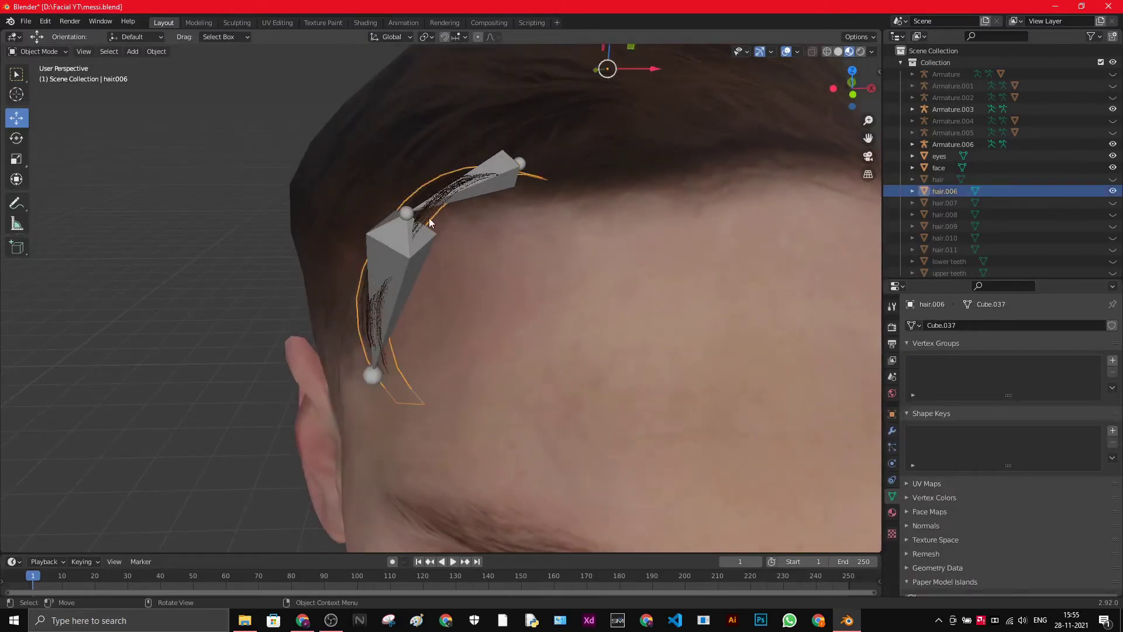
pyautogui.keyDown('shift'); pyautogui.click(408, 256); pyautogui.keyUp('shift')
pyautogui.rightClick(408, 256)
pyautogui.moveTo(409, 256)
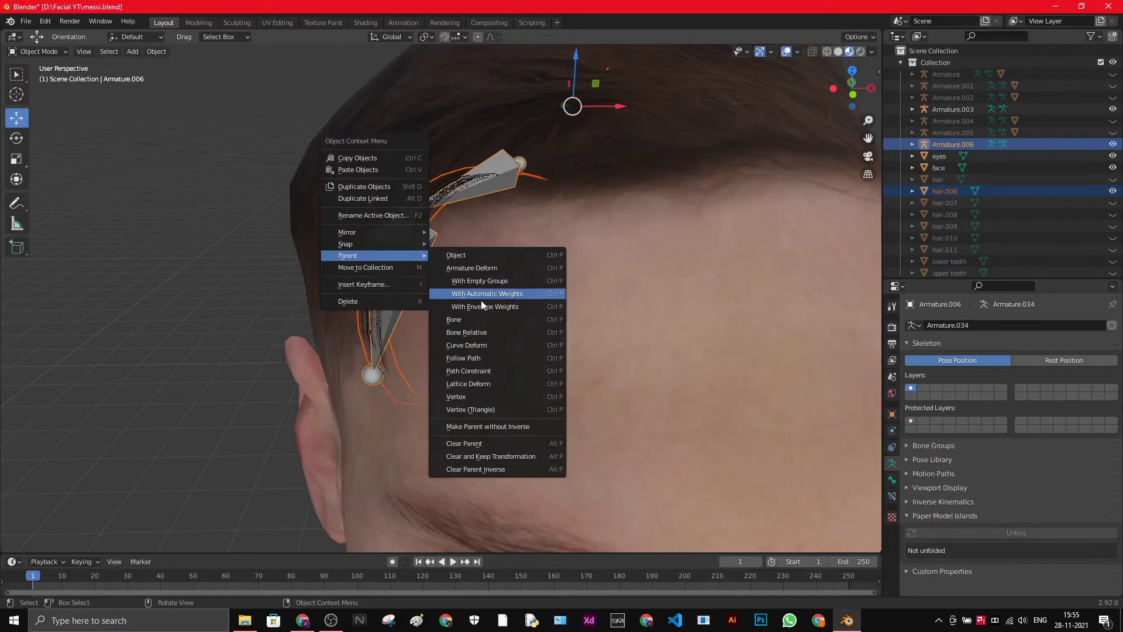
pyautogui.click(467, 294)
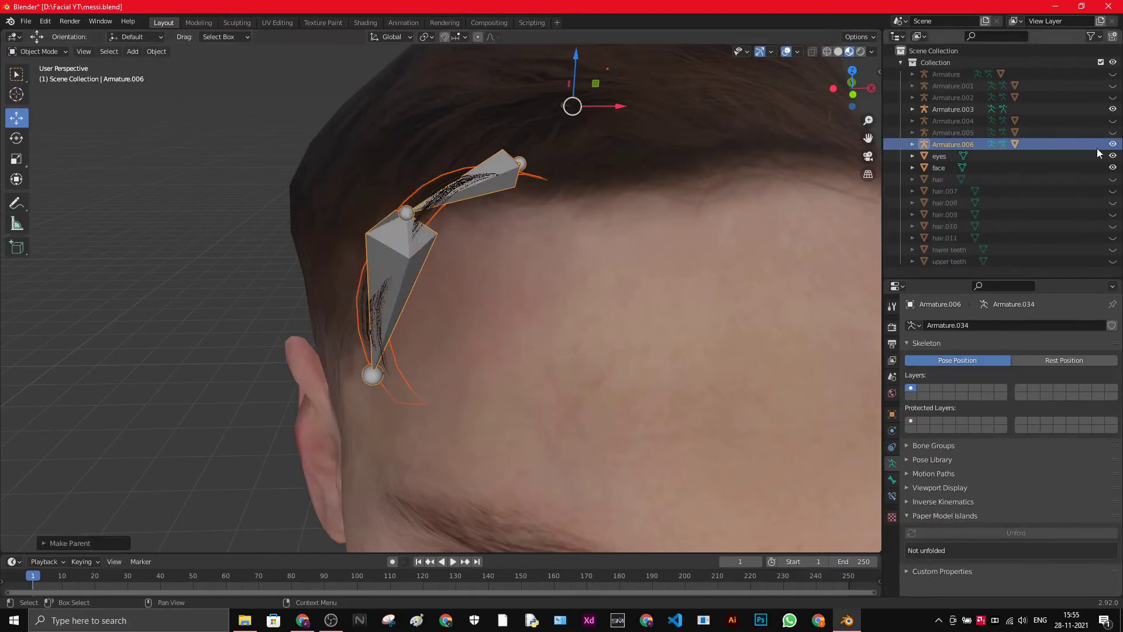
pyautogui.click(1113, 146)
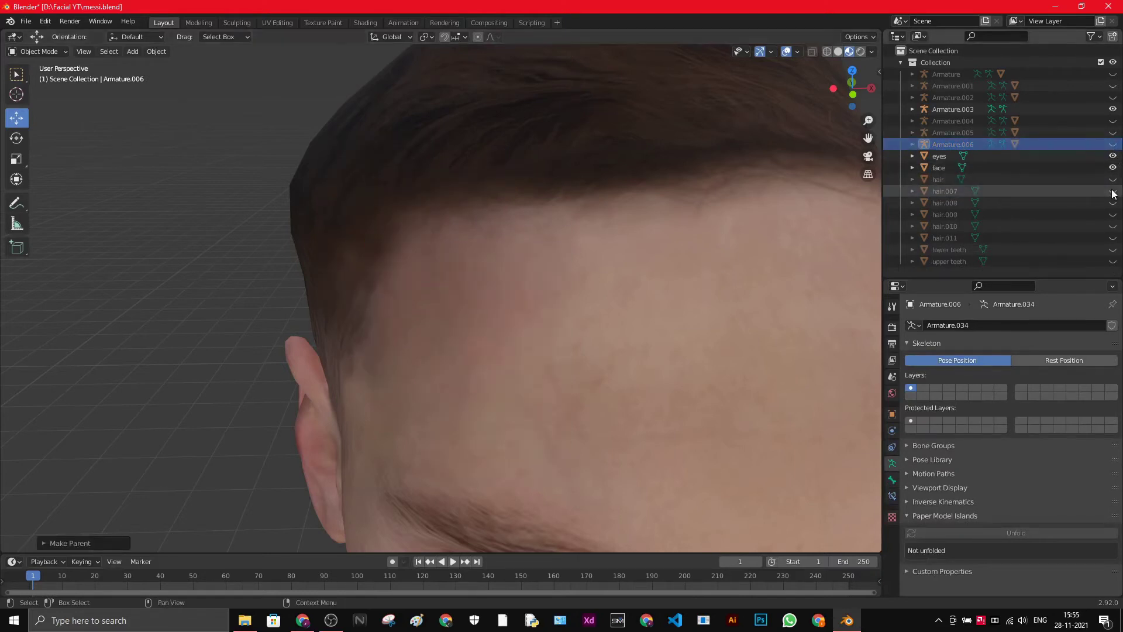
# - Duplicate the spare Armature.003 beside the head and place the copy near the upper end of the hair.007 strand
pyautogui.scroll(-3, 358, 318)
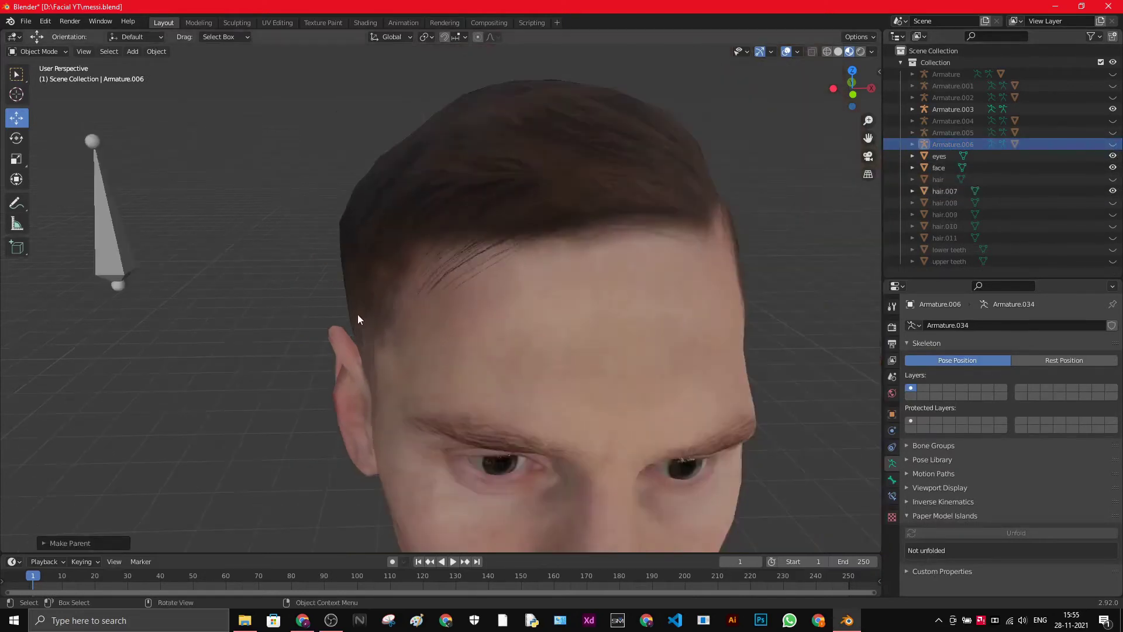
pyautogui.click(116, 252)
pyautogui.hotkey('shift', 'd')
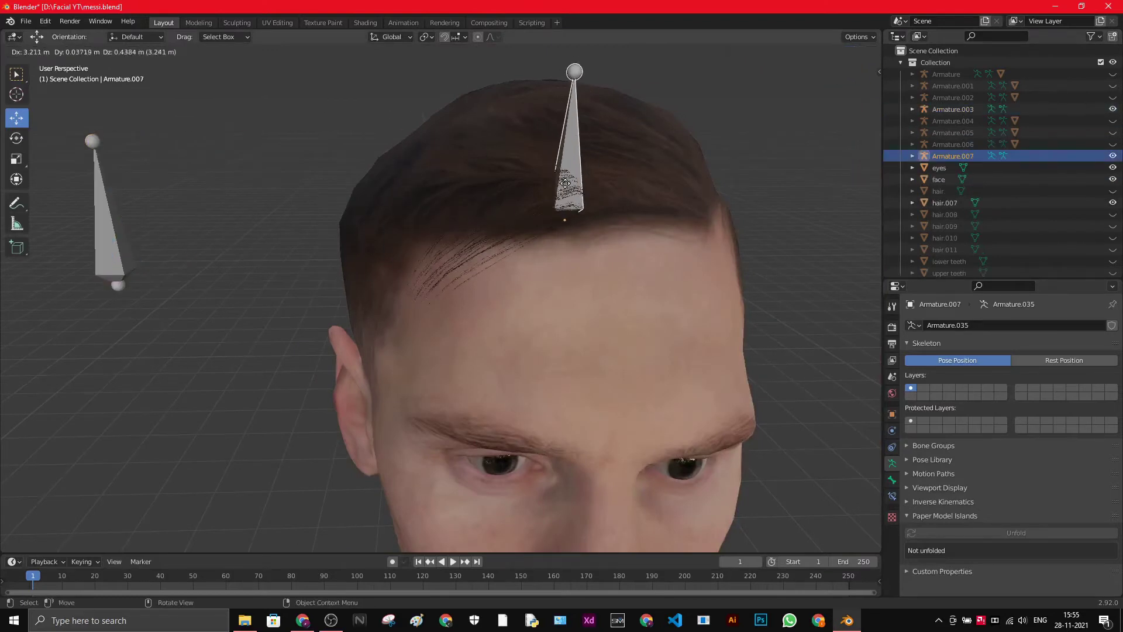
pyautogui.click(565, 184)
pyautogui.moveTo(626, 198); pyautogui.dragTo(705, 214, button='middle')
pyautogui.moveTo(628, 205)
pyautogui.mouseDown()
pyautogui.moveTo(634, 184)
pyautogui.moveTo(647, 194)
pyautogui.mouseUp()
pyautogui.moveTo(647, 194); pyautogui.dragTo(192, 114, button='middle')
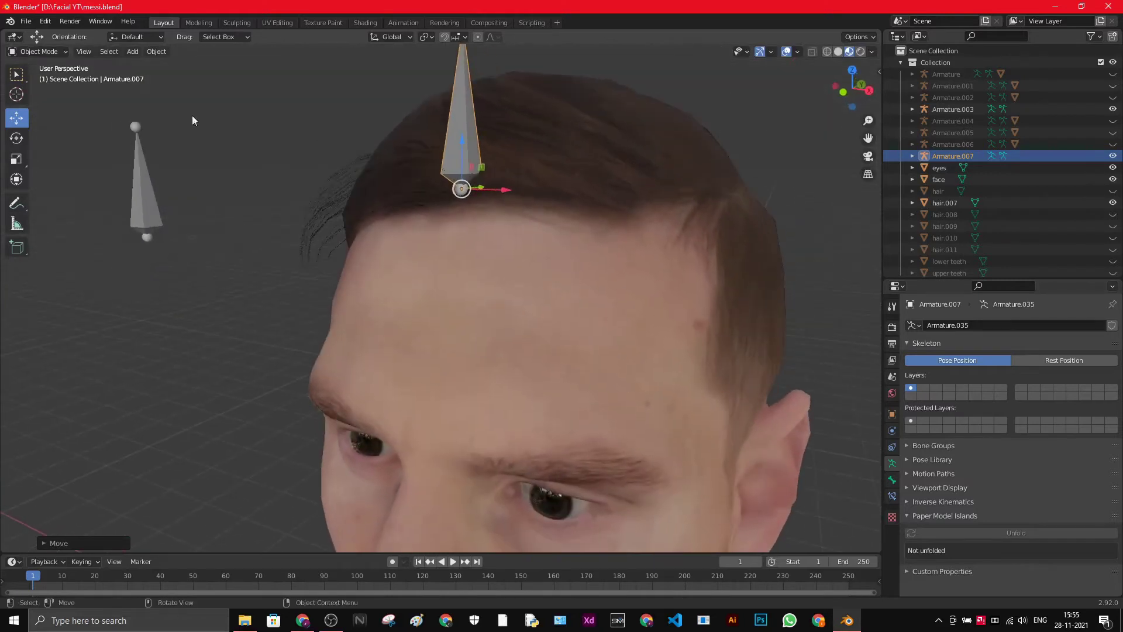
# - In Edit Mode, bring the tip of Armature.007's bone down onto the hair.007 strand
pyautogui.click(44, 78)
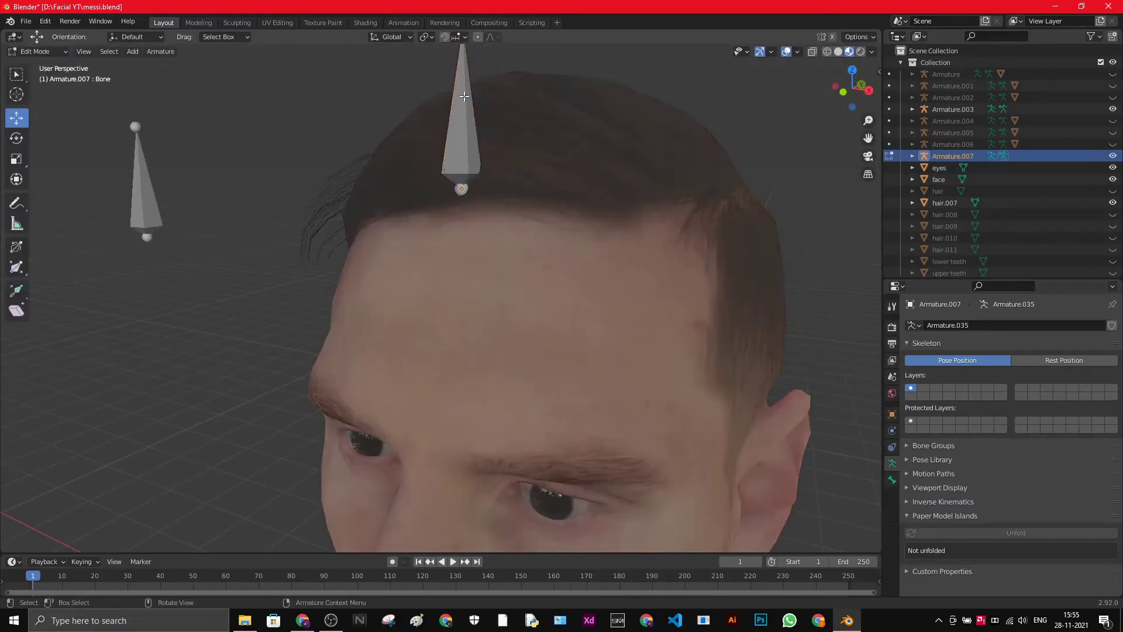
pyautogui.scroll(-1, 458, 94)
pyautogui.moveTo(458, 91); pyautogui.dragTo(424, 212)
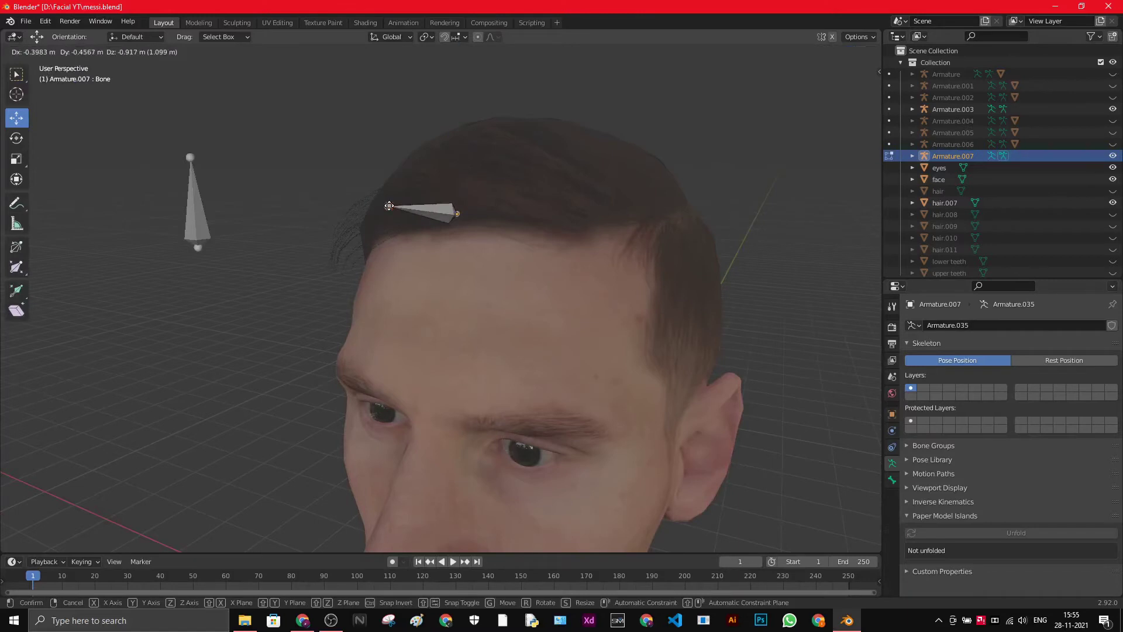
pyautogui.click(389, 206)
pyautogui.moveTo(389, 206); pyautogui.dragTo(796, 333, button='middle')
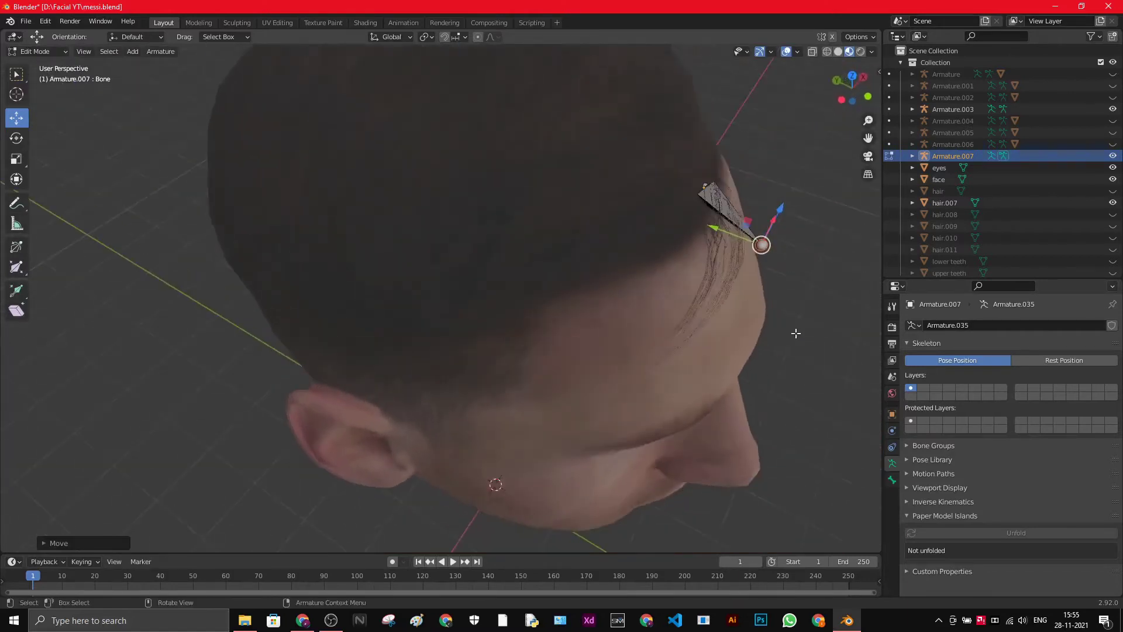
pyautogui.moveTo(766, 248); pyautogui.dragTo(585, 335, button='middle')
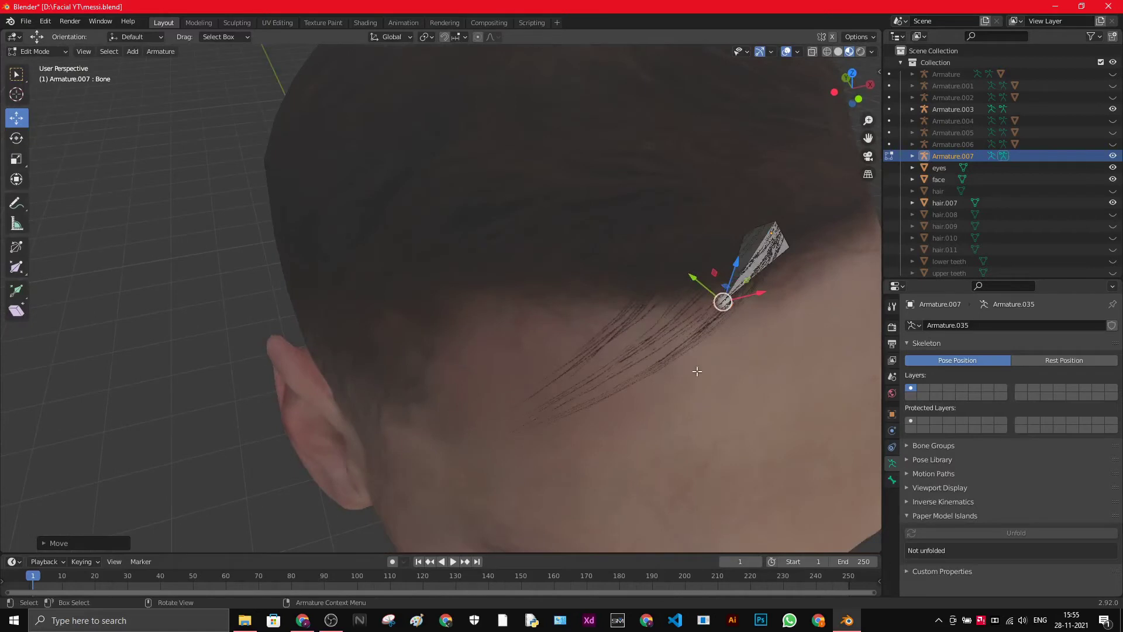
pyautogui.moveTo(696, 371); pyautogui.dragTo(649, 370, button='middle')
# - Fit the base and tip of Armature.007's bone to the upper half of the hair.007 strand
pyautogui.click(652, 324)
pyautogui.press('g')
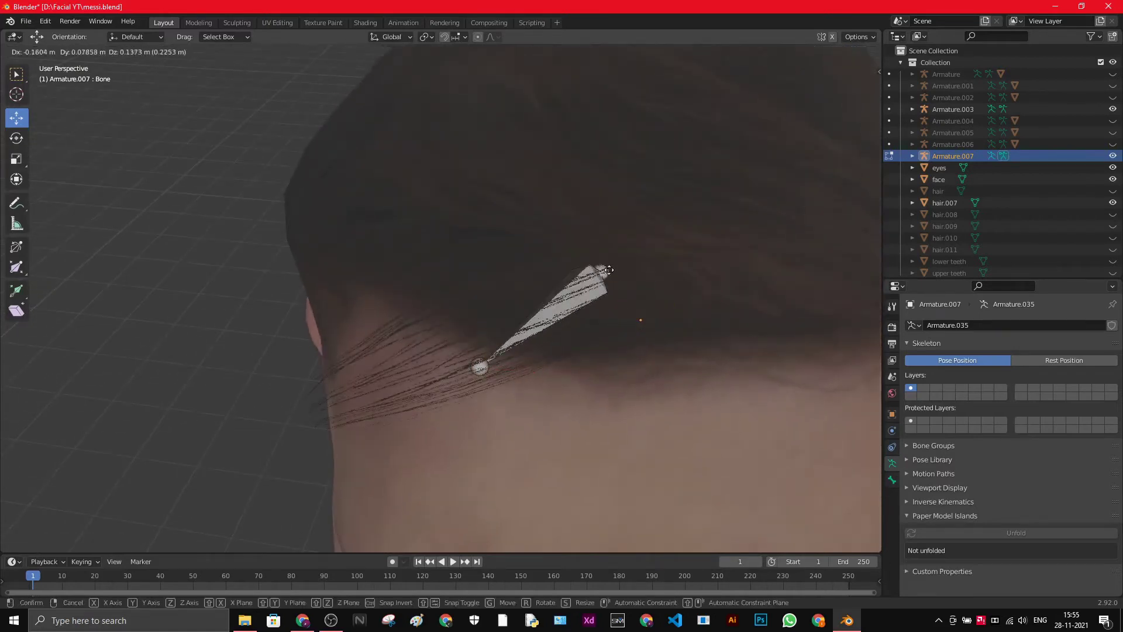
pyautogui.click(638, 274)
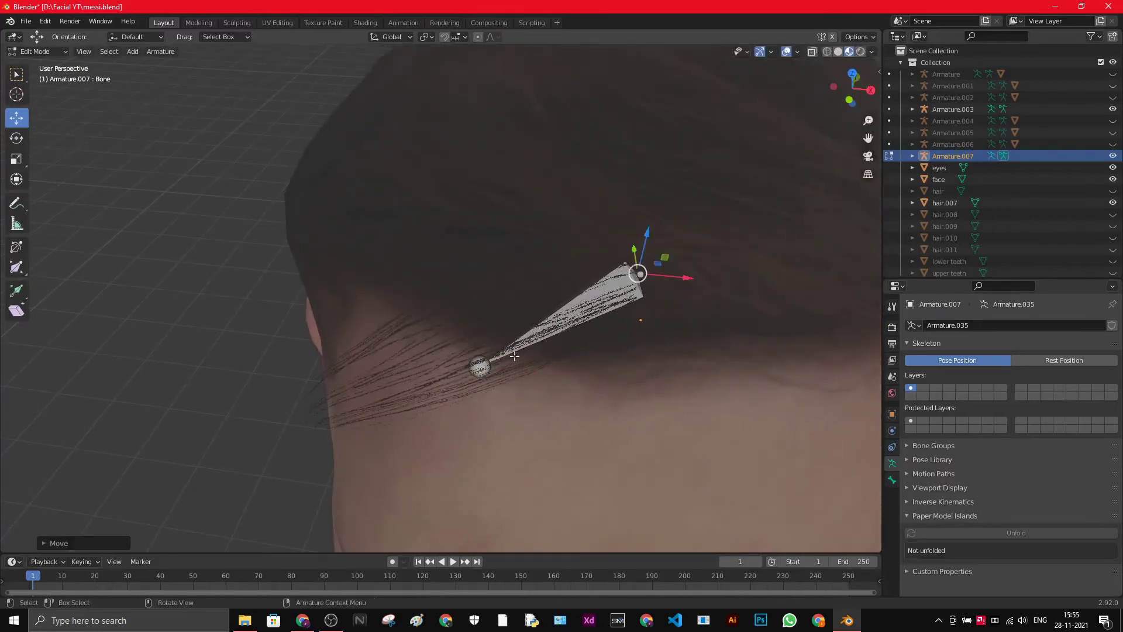
pyautogui.click(483, 368)
pyautogui.press('g')
pyautogui.click(523, 379)
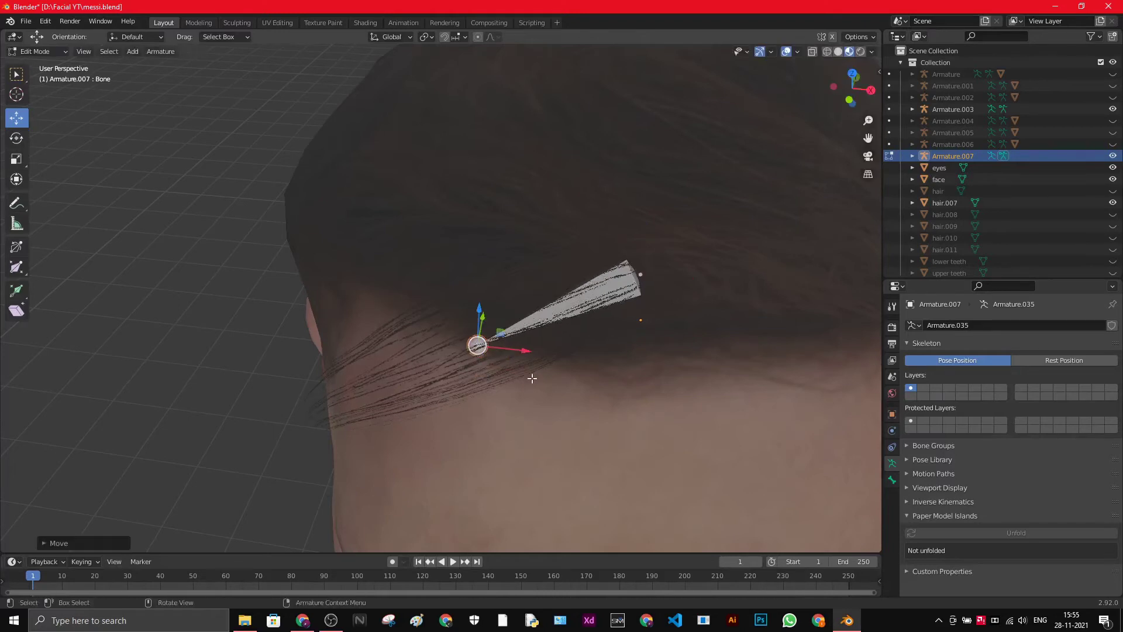
# - Extrude a second bone from Armature.007's bone tip and place its end at the lower end of hair.007
pyautogui.moveTo(529, 370); pyautogui.dragTo(615, 310, button='middle')
pyautogui.scroll(-1, 603, 337)
pyautogui.press('e')
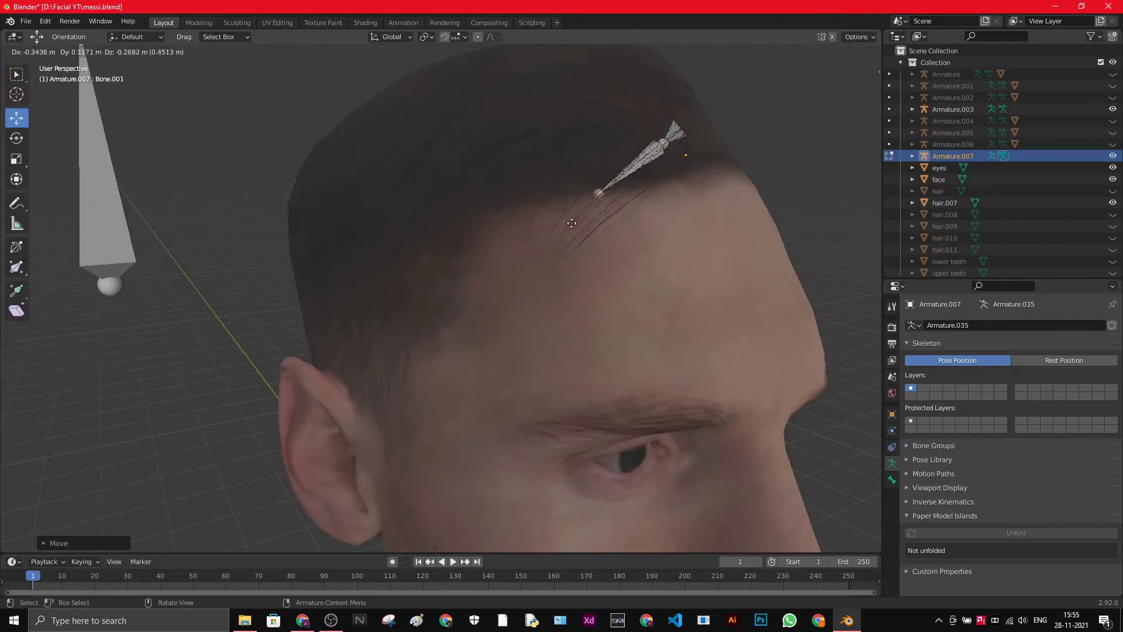
pyautogui.click(553, 257)
pyautogui.moveTo(614, 272); pyautogui.dragTo(549, 345, button='middle')
pyautogui.press('g')
pyautogui.click(452, 365)
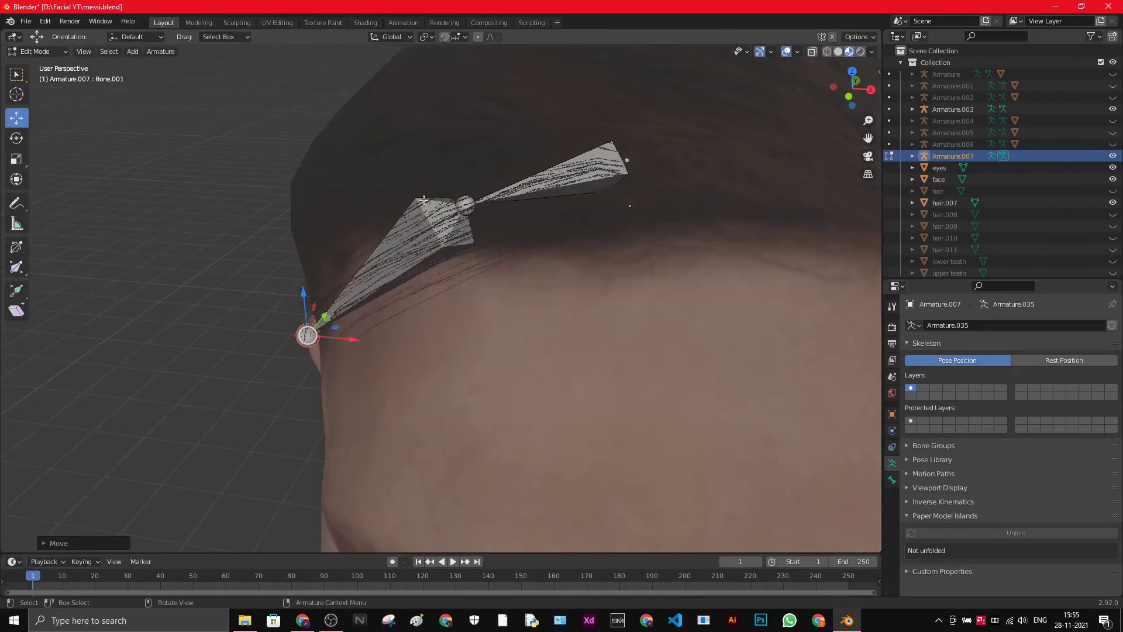
# - Reposition the joint between Armature.007's two bones so the chain follows the curve of the hair.007 strand
pyautogui.click(463, 206)
pyautogui.moveTo(464, 206); pyautogui.dragTo(440, 243, button='middle')
pyautogui.press('g')
pyautogui.click(199, 332)
pyautogui.moveTo(502, 179); pyautogui.dragTo(511, 176)
pyautogui.moveTo(511, 176); pyautogui.dragTo(504, 180, button='middle')
pyautogui.scroll(2, 492, 205)
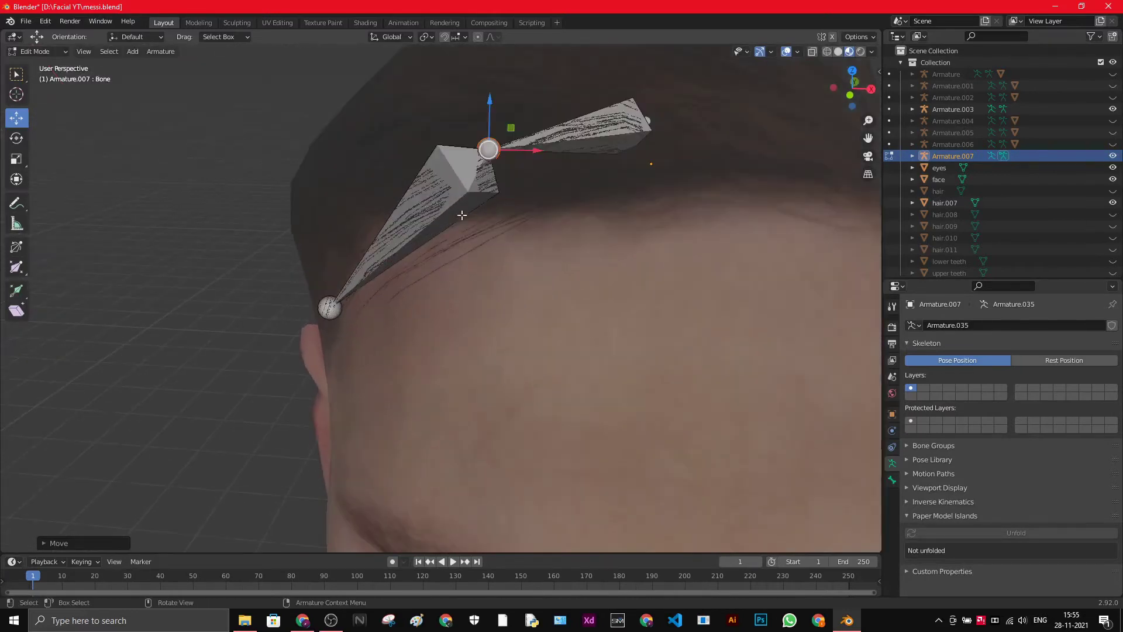
# - In Object Mode, parent hair.007 to Armature.007 with automatic weights, and show hair.008 in place of the finished rig
pyautogui.click(43, 65)
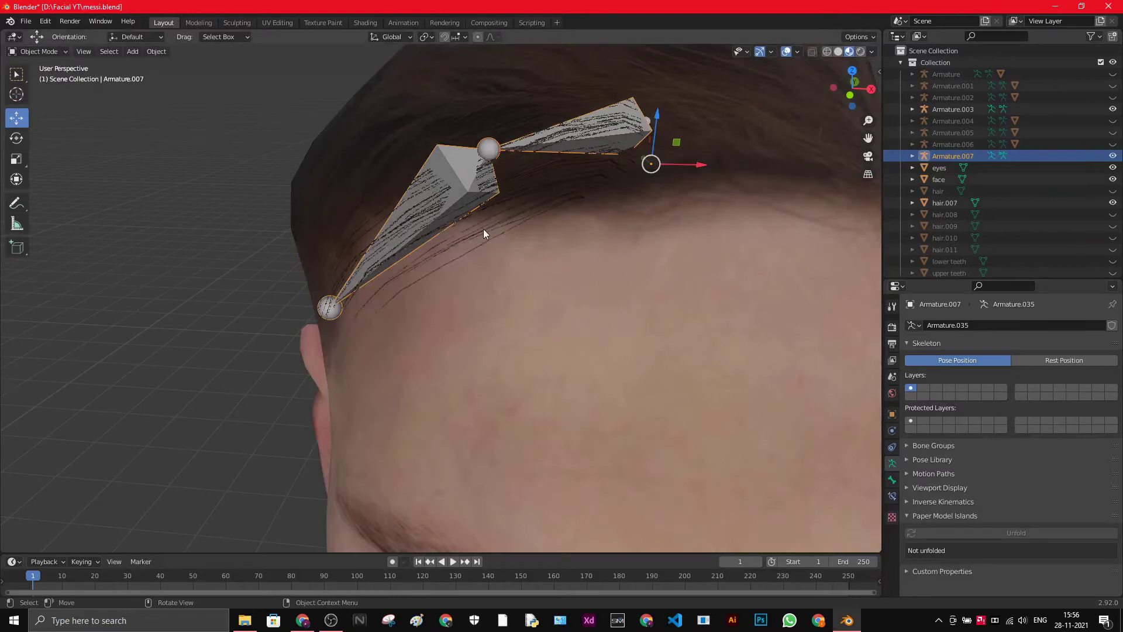
pyautogui.click(484, 233)
pyautogui.keyDown('shift'); pyautogui.click(444, 191); pyautogui.keyUp('shift')
pyautogui.rightClick(444, 191)
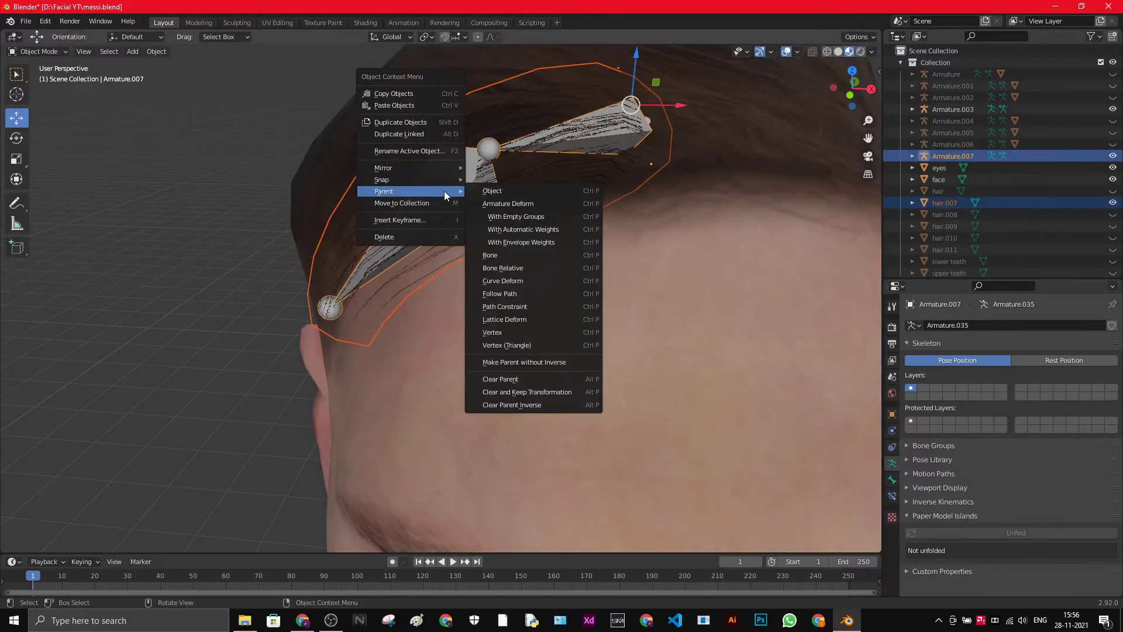
pyautogui.click(513, 230)
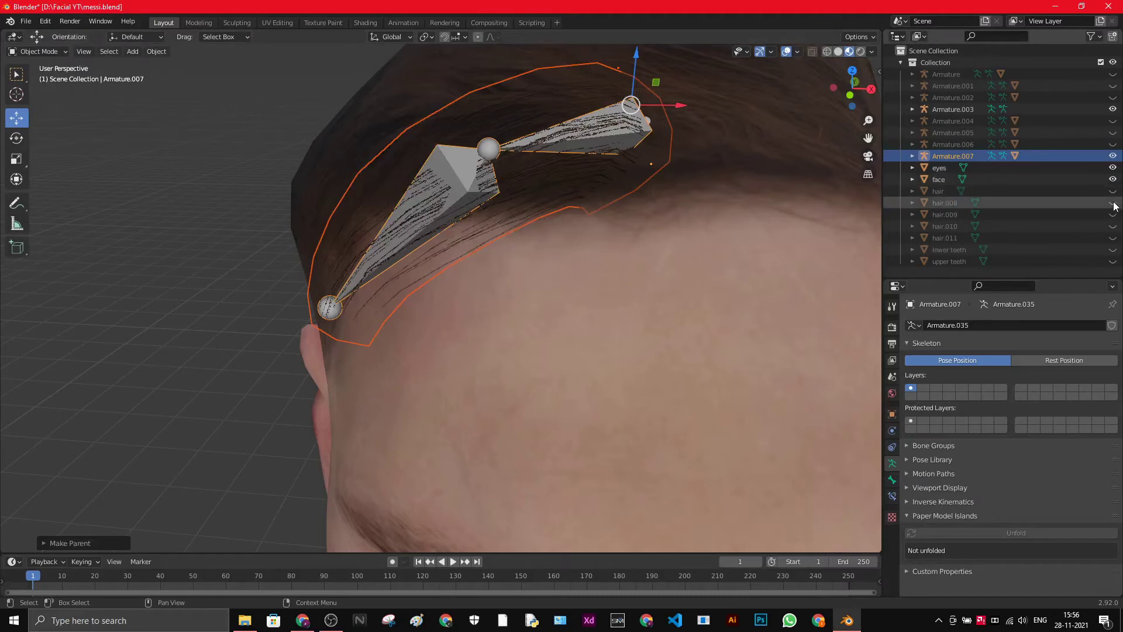
pyautogui.scroll(-5, 504, 272)
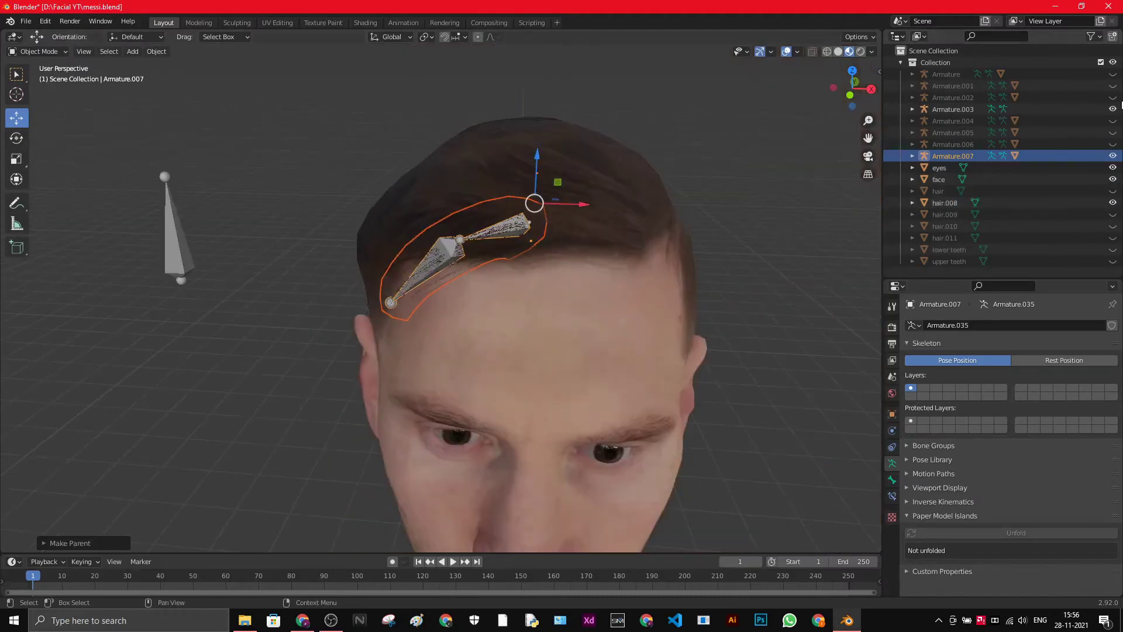
pyautogui.click(1113, 157)
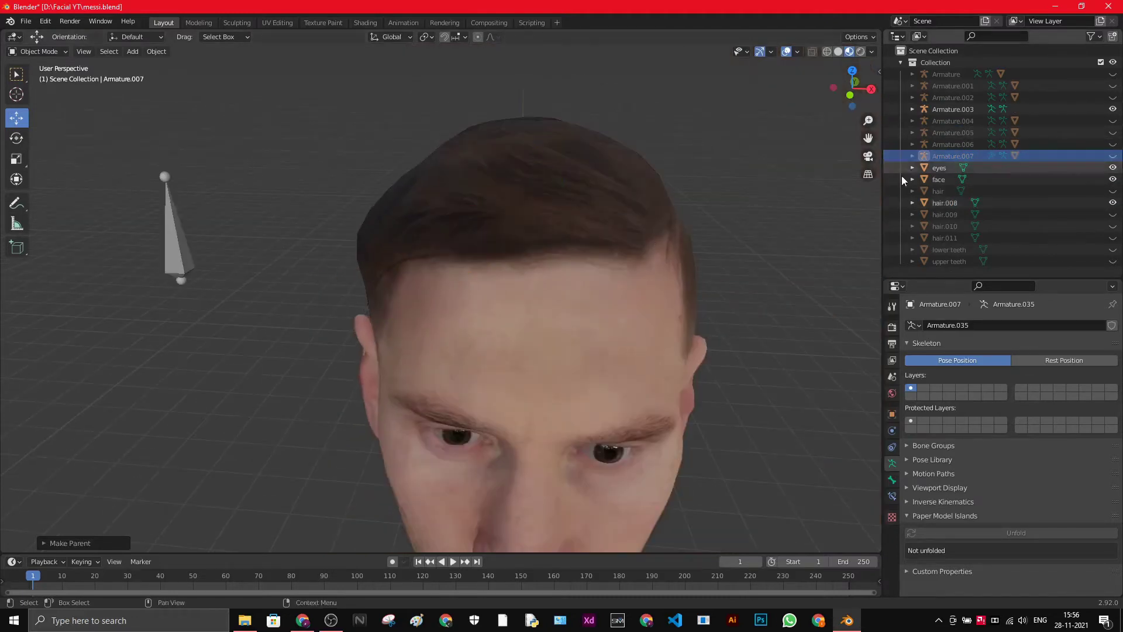
# - Duplicate the spare Armature.003 beside the head and place the copy's base at the upper end of hair.008
pyautogui.click(178, 244)
pyautogui.hotkey('shift', 'd')
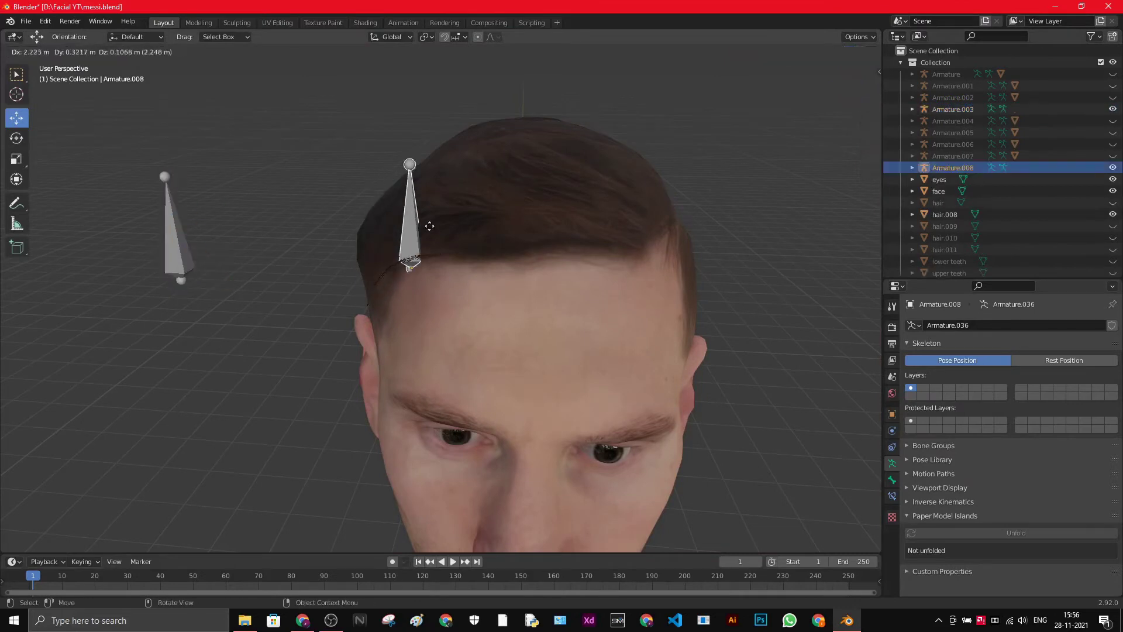
pyautogui.click(411, 228)
pyautogui.scroll(3, 411, 224)
pyautogui.moveTo(420, 233); pyautogui.dragTo(571, 244, button='middle')
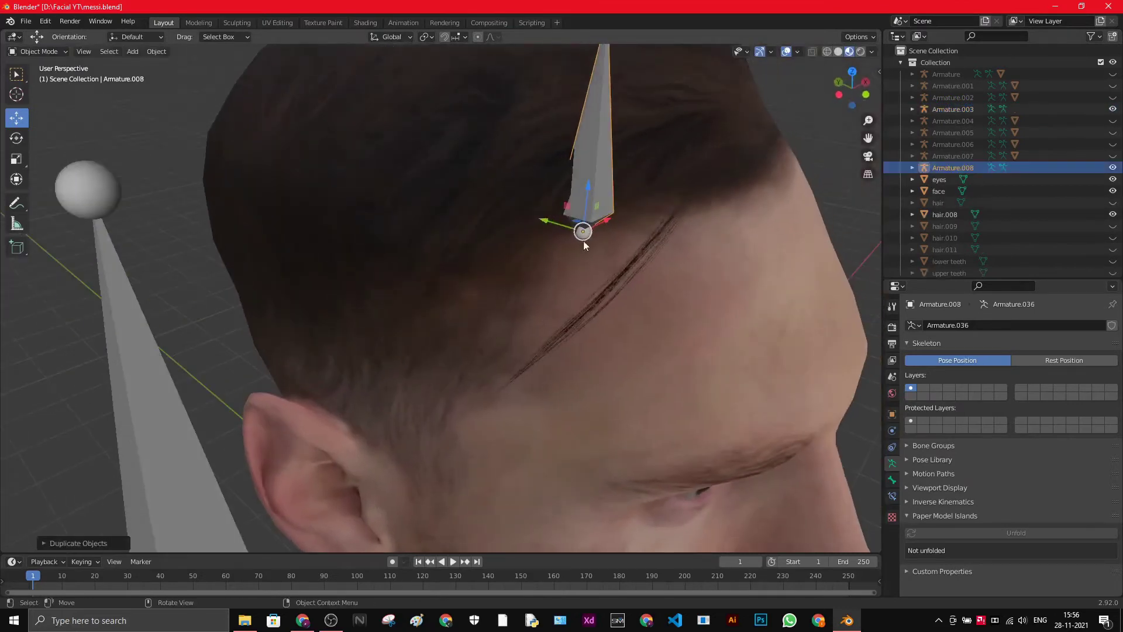
pyautogui.moveTo(587, 233); pyautogui.dragTo(696, 188)
pyautogui.moveTo(697, 188); pyautogui.dragTo(410, 173, button='middle')
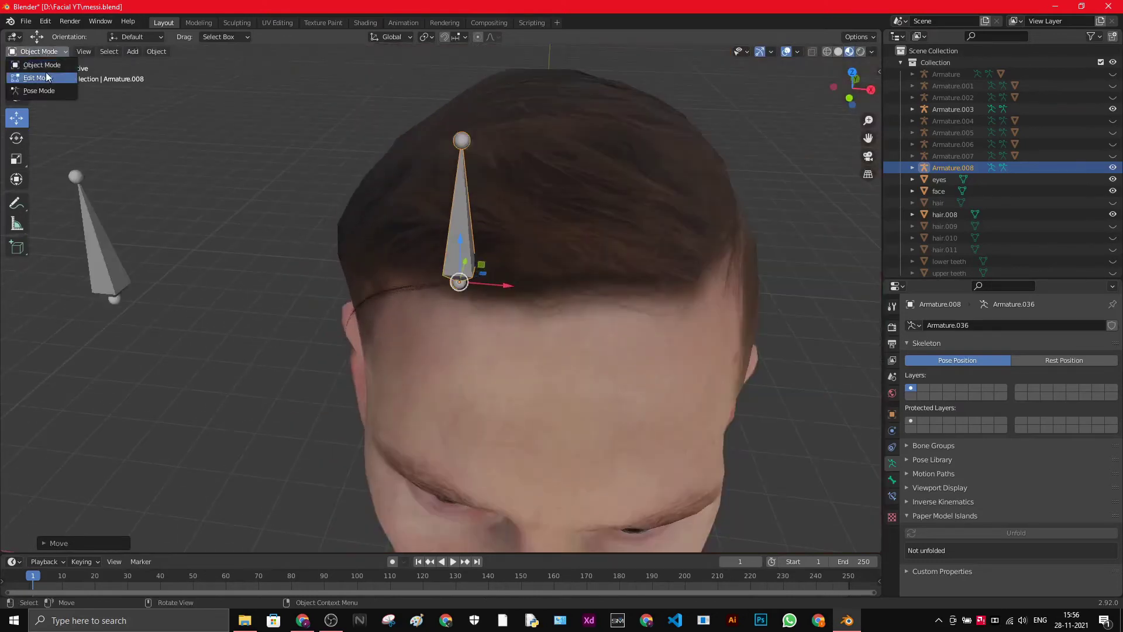
# - In Edit Mode, bring the tip of Armature.008's bone down toward the hair.008 strand
pyautogui.click(46, 77)
pyautogui.moveTo(463, 142); pyautogui.dragTo(411, 247)
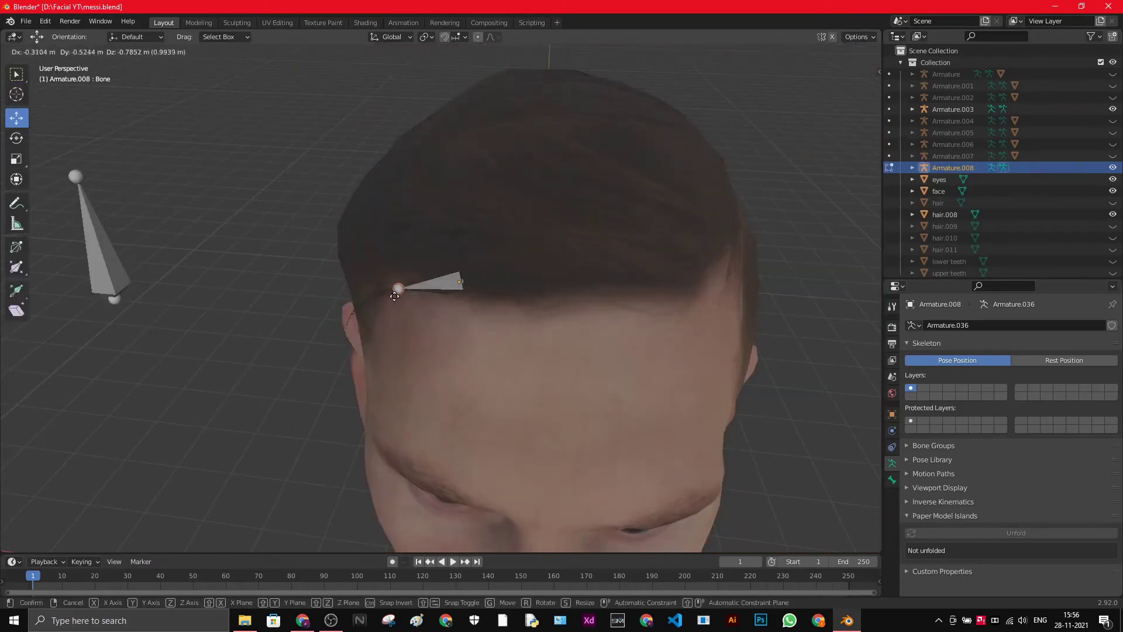
pyautogui.moveTo(396, 296); pyautogui.dragTo(395, 296)
pyautogui.moveTo(396, 296); pyautogui.dragTo(488, 258, button='middle')
pyautogui.scroll(-1, 698, 119)
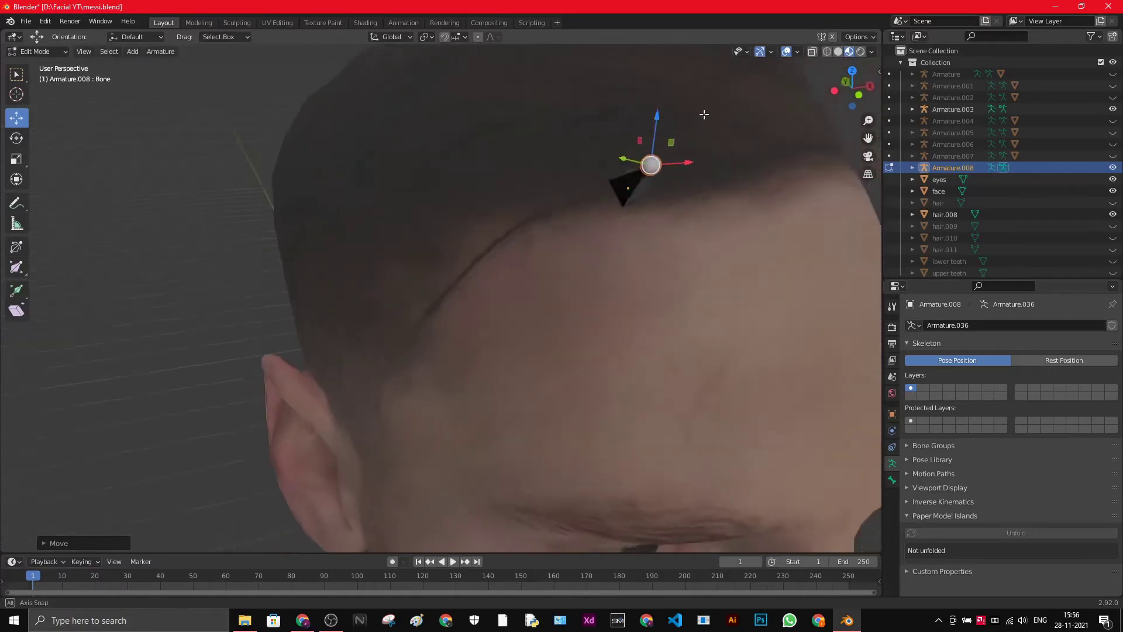
# - Refine the tip of Armature.008's bone from several sides so it meets the middle of the hair.008 strand
pyautogui.moveTo(700, 115); pyautogui.dragTo(717, 121, button='middle')
pyautogui.moveTo(717, 136); pyautogui.dragTo(539, 236)
pyautogui.moveTo(580, 233); pyautogui.dragTo(482, 168, button='middle')
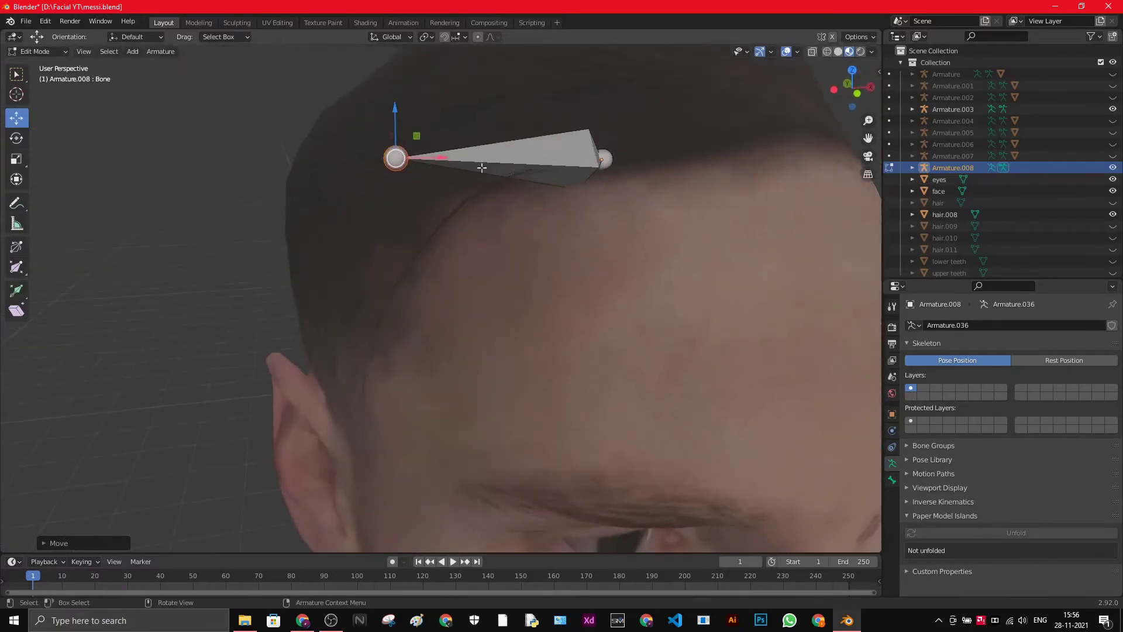
pyautogui.moveTo(400, 161); pyautogui.dragTo(457, 217)
pyautogui.moveTo(456, 217); pyautogui.dragTo(659, 308, button='middle')
pyautogui.moveTo(693, 324); pyautogui.dragTo(657, 325)
pyautogui.moveTo(651, 327); pyautogui.dragTo(628, 265, button='middle')
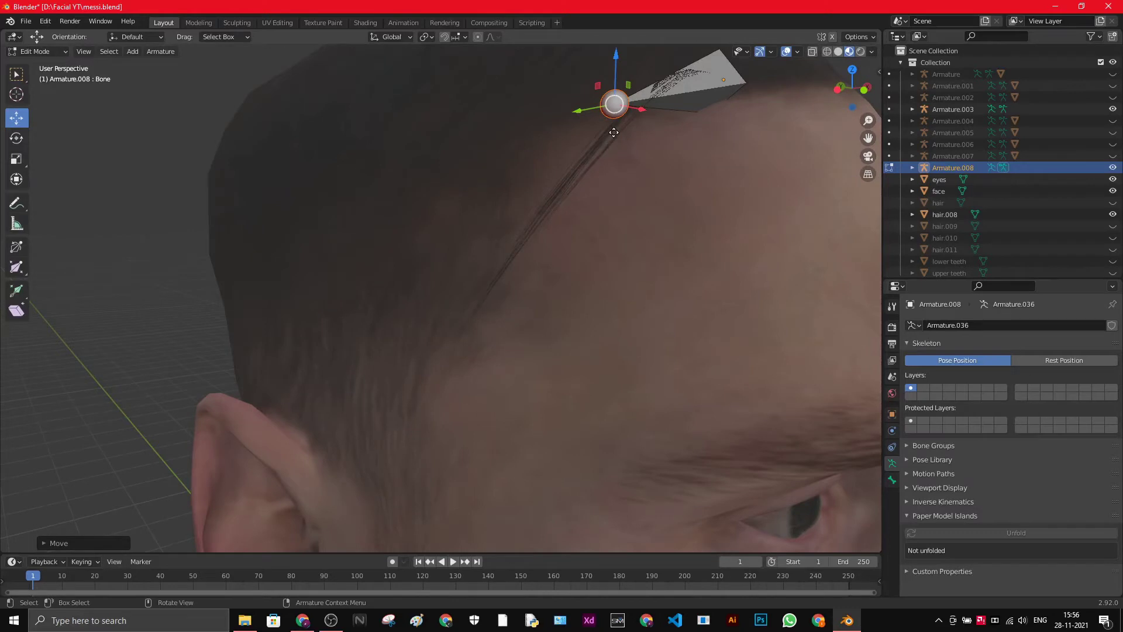
# - Extrude a second bone from Armature.008's bone tip down toward the lower end of the hair.008 strand
pyautogui.press('e')
pyautogui.click(469, 318)
pyautogui.scroll(3, 468, 317)
# - Align the tip of Armature.008's second bone with the lower end of the hair.008 strand from every side
pyautogui.moveTo(291, 240); pyautogui.dragTo(349, 268)
pyautogui.moveTo(349, 268); pyautogui.dragTo(517, 300, button='middle')
pyautogui.moveTo(685, 300); pyautogui.dragTo(588, 294)
pyautogui.moveTo(615, 313); pyautogui.dragTo(554, 310, button='middle')
pyautogui.moveTo(349, 268); pyautogui.dragTo(400, 277)
pyautogui.moveTo(401, 277); pyautogui.dragTo(682, 352, button='middle')
pyautogui.moveTo(677, 314)
pyautogui.mouseDown()
pyautogui.moveTo(650, 307)
pyautogui.moveTo(664, 314)
pyautogui.mouseUp()
pyautogui.moveTo(665, 314); pyautogui.dragTo(471, 351, button='middle')
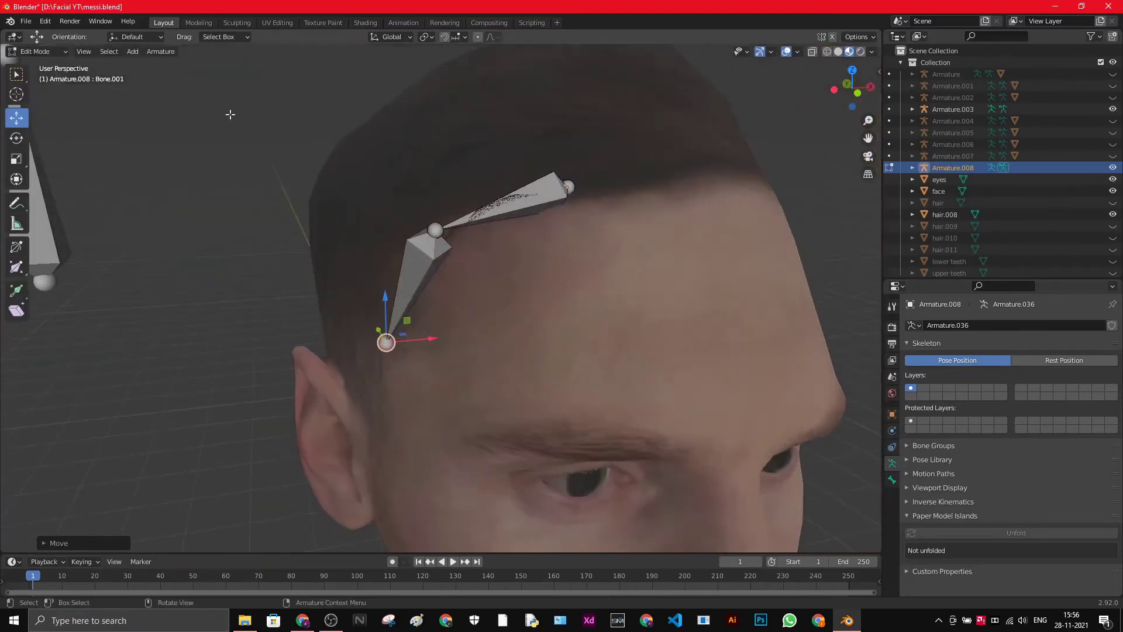
# - Return Armature.008 to Object Mode and parent the hair.008 strand to it with automatic weights
pyautogui.click(42, 65)
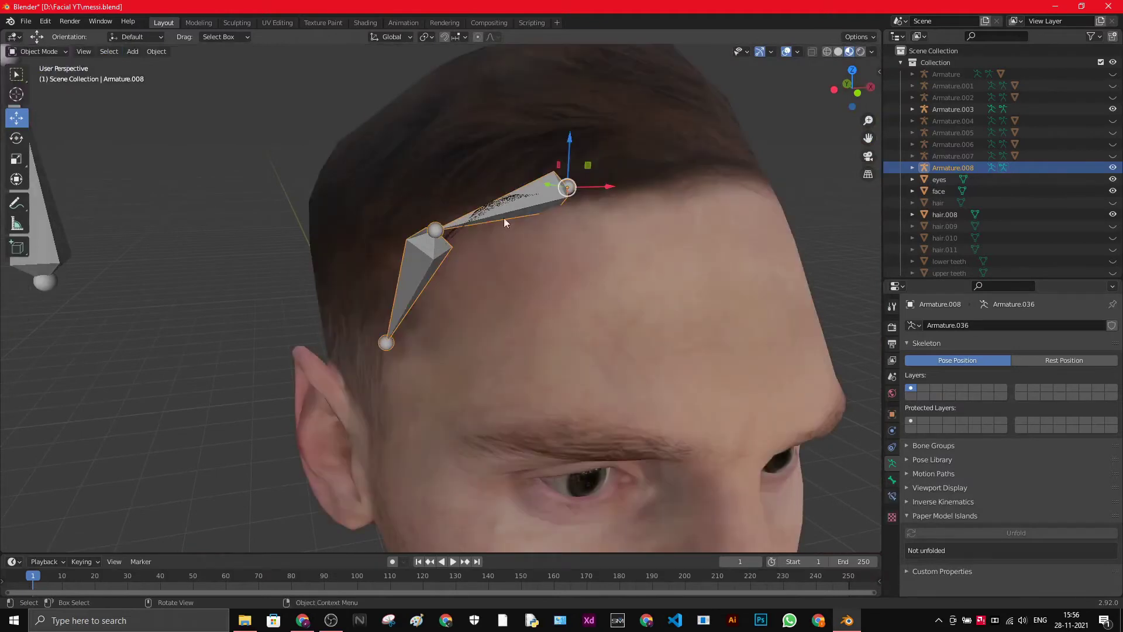
pyautogui.click(505, 203)
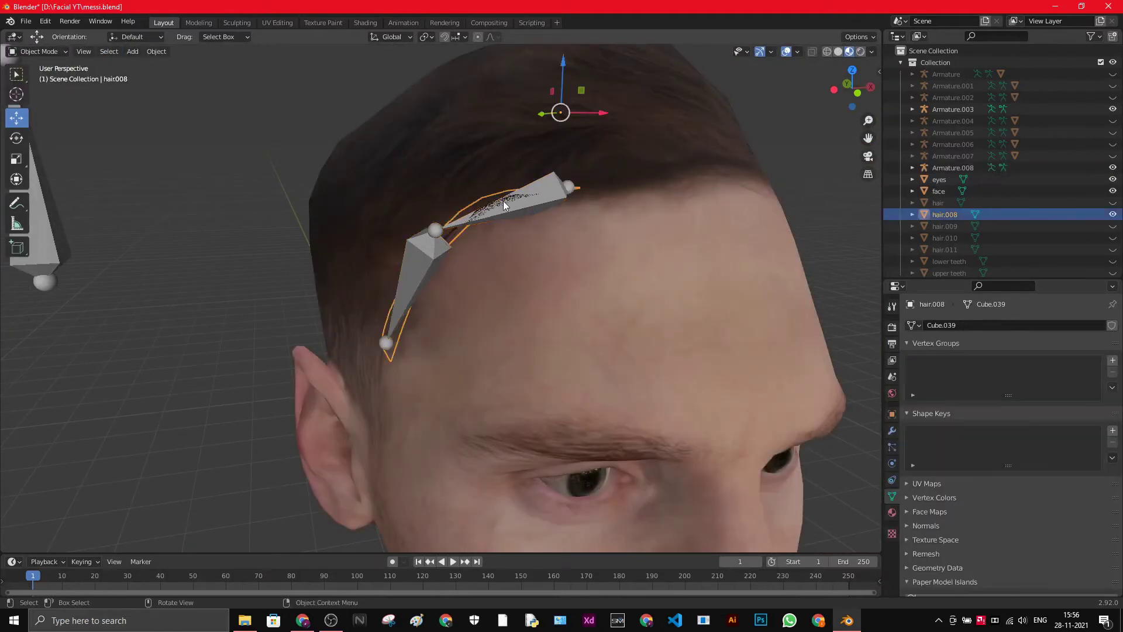
pyautogui.keyDown('shift'); pyautogui.click(553, 190); pyautogui.keyUp('shift')
pyautogui.rightClick(554, 190)
pyautogui.moveTo(554, 190)
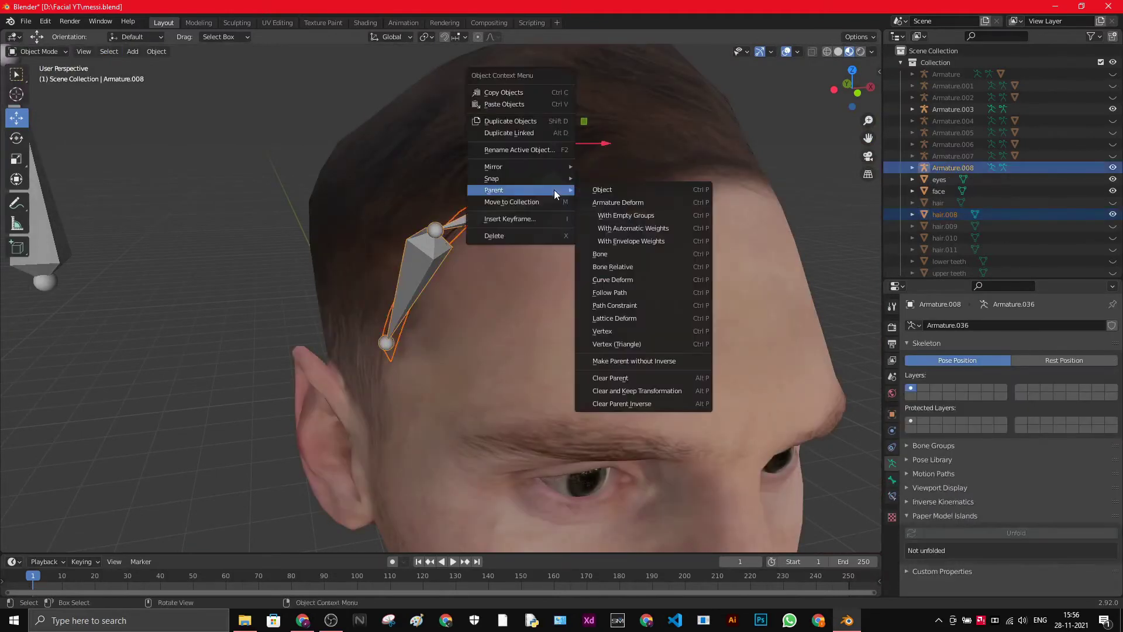
pyautogui.click(661, 229)
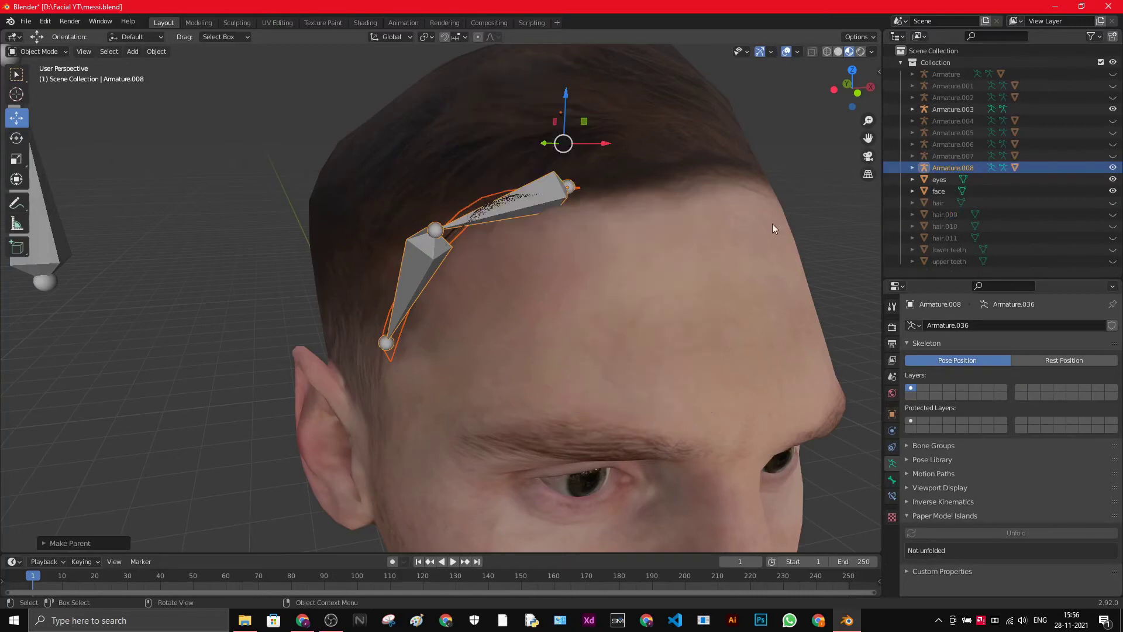
# - Hide the finished Armature.008 rig and show the hair.009 strand on the head
pyautogui.click(1114, 168)
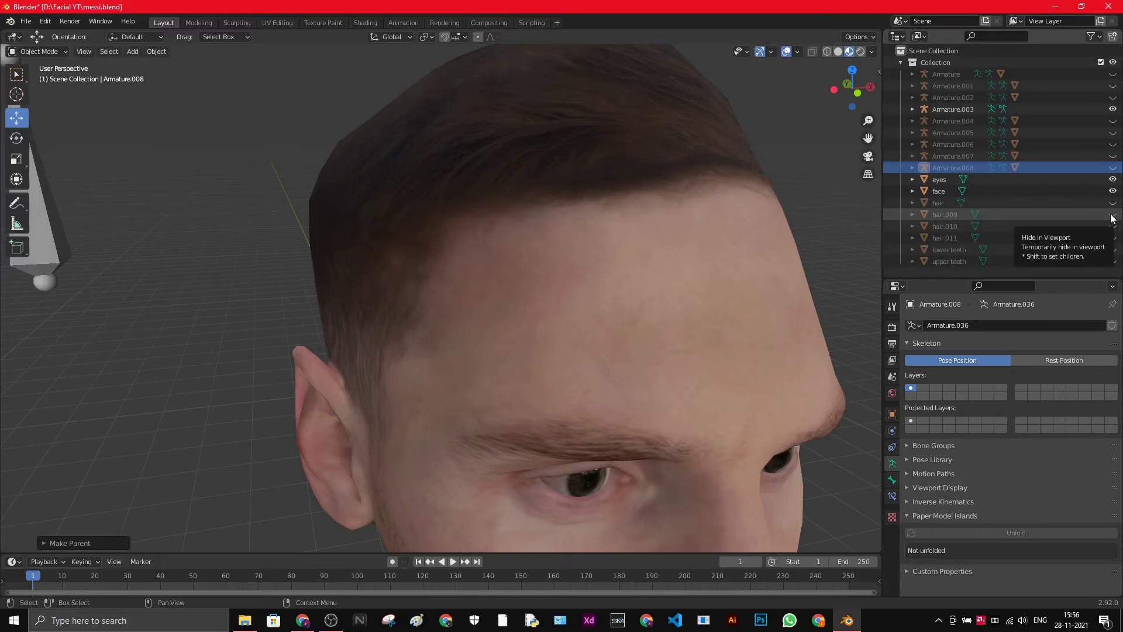
pyautogui.scroll(-2, 371, 250)
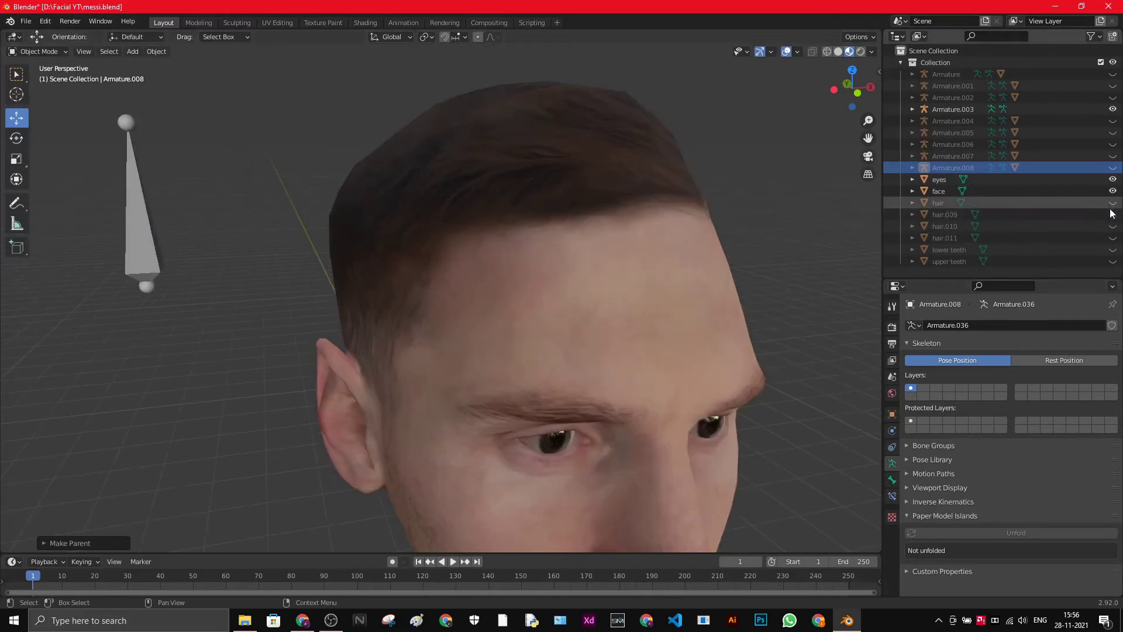
pyautogui.scroll(1, 509, 230)
pyautogui.moveTo(498, 232); pyautogui.dragTo(534, 246, button='middle')
# - Duplicate the spare bone Armature.003 and align the copy's base with the upper end of the hair.009 strand from several sides
pyautogui.click(191, 334)
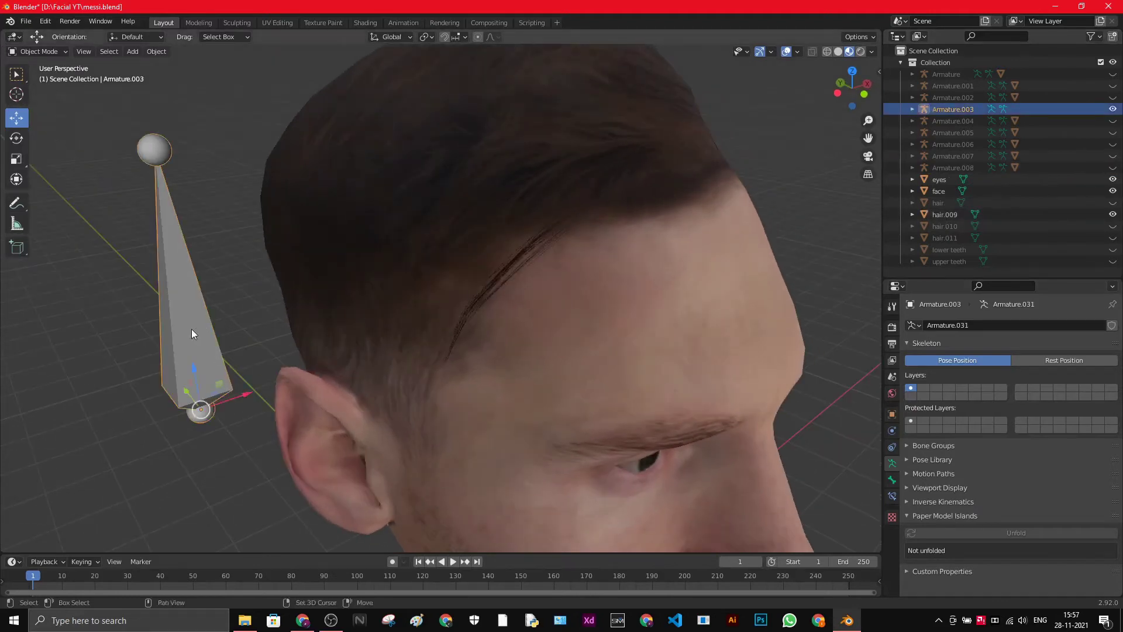
pyautogui.hotkey('shift', 'd')
pyautogui.click(570, 139)
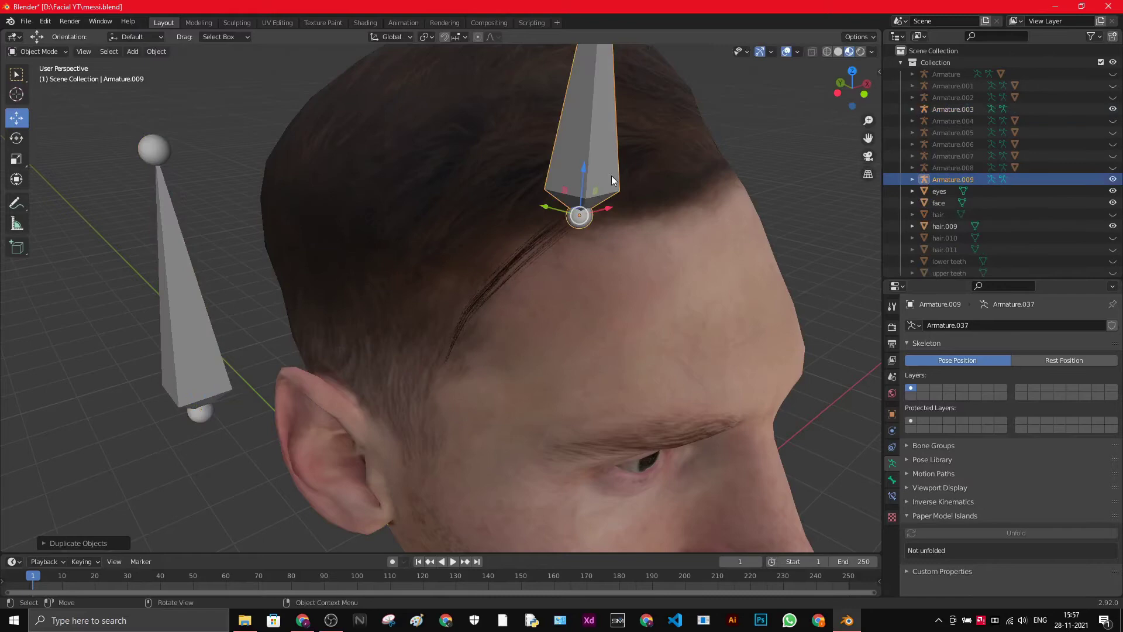
pyautogui.moveTo(612, 182); pyautogui.dragTo(529, 159, button='middle')
pyautogui.moveTo(168, 102); pyautogui.dragTo(447, 156)
pyautogui.moveTo(447, 156); pyautogui.dragTo(643, 286, button='middle')
pyautogui.moveTo(661, 304); pyautogui.dragTo(532, 254)
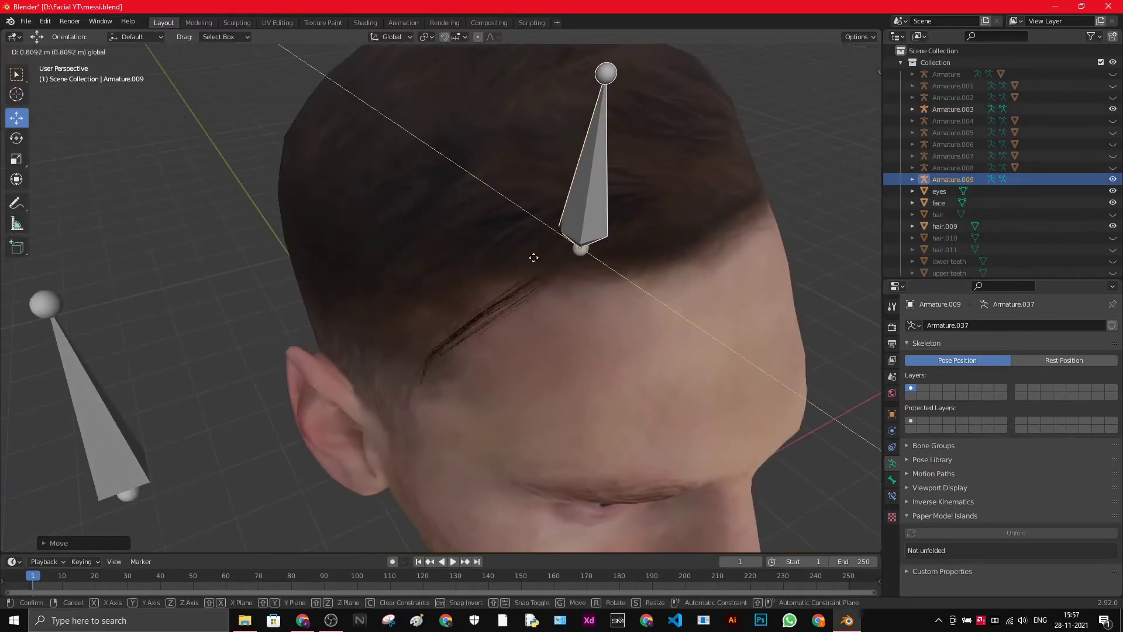
pyautogui.moveTo(565, 245); pyautogui.dragTo(498, 249, button='middle')
pyautogui.moveTo(444, 283); pyautogui.dragTo(556, 226, button='middle')
pyautogui.moveTo(577, 164); pyautogui.dragTo(567, 176)
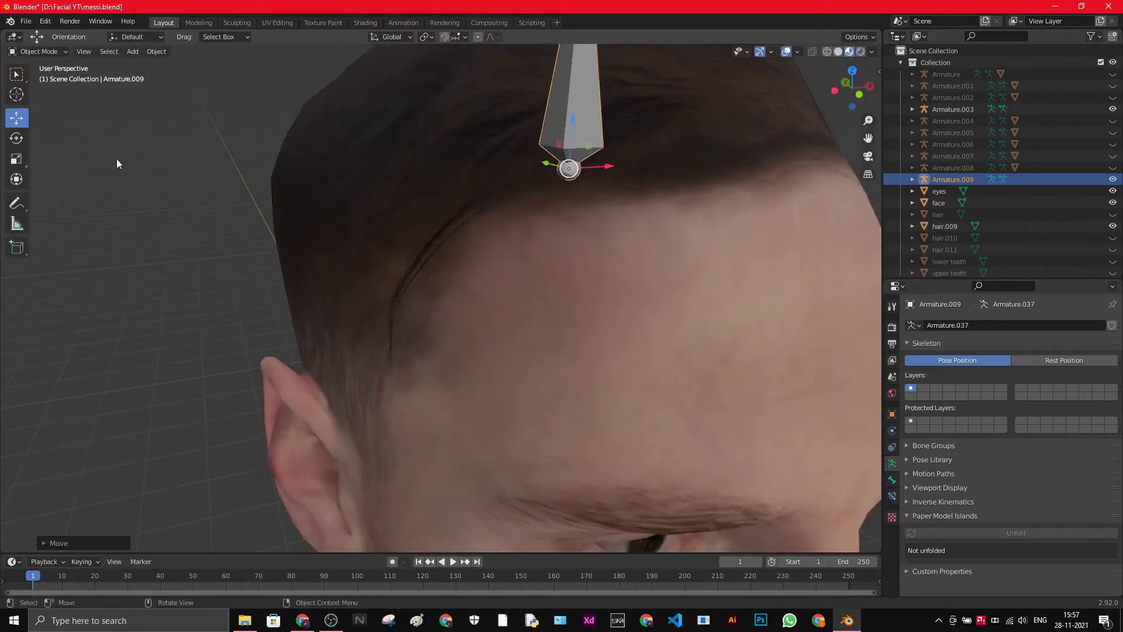
# - Switch Armature.009 to Edit Mode and move its bone's tip onto the middle of the hair.009 strand
pyautogui.click(46, 79)
pyautogui.scroll(-3, 556, 248)
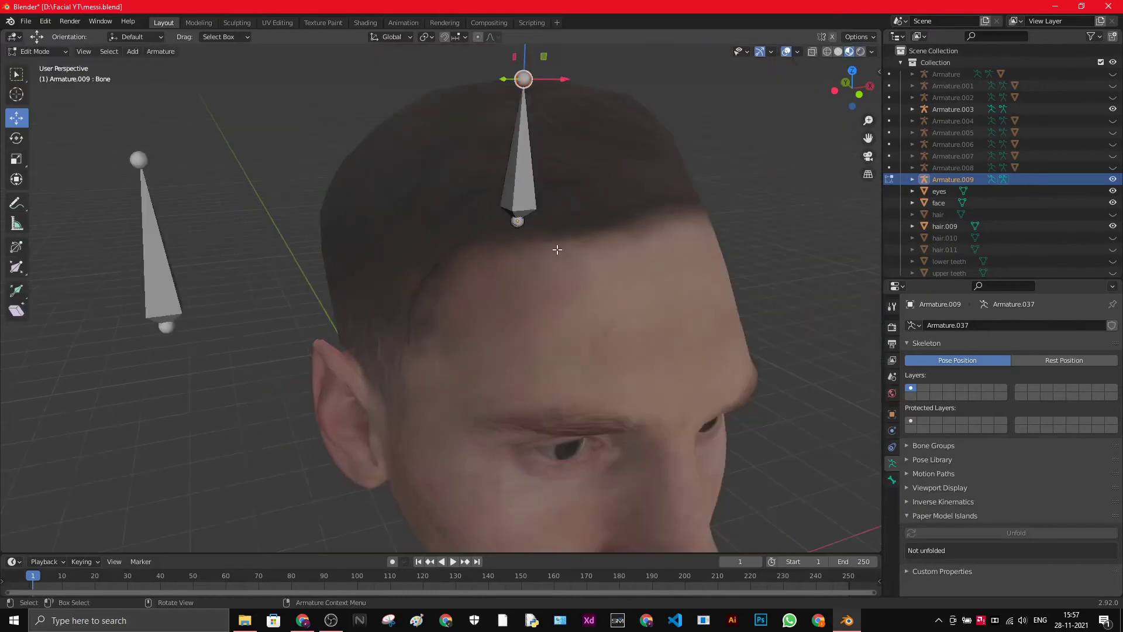
pyautogui.moveTo(535, 182); pyautogui.dragTo(515, 161, button='middle')
pyautogui.moveTo(488, 56); pyautogui.dragTo(411, 219)
pyautogui.scroll(3, 412, 220)
pyautogui.moveTo(427, 209); pyautogui.dragTo(680, 353, button='middle')
pyautogui.moveTo(671, 338); pyautogui.dragTo(672, 321)
pyautogui.scroll(-2, 663, 328)
pyautogui.moveTo(663, 328); pyautogui.dragTo(642, 294, button='middle')
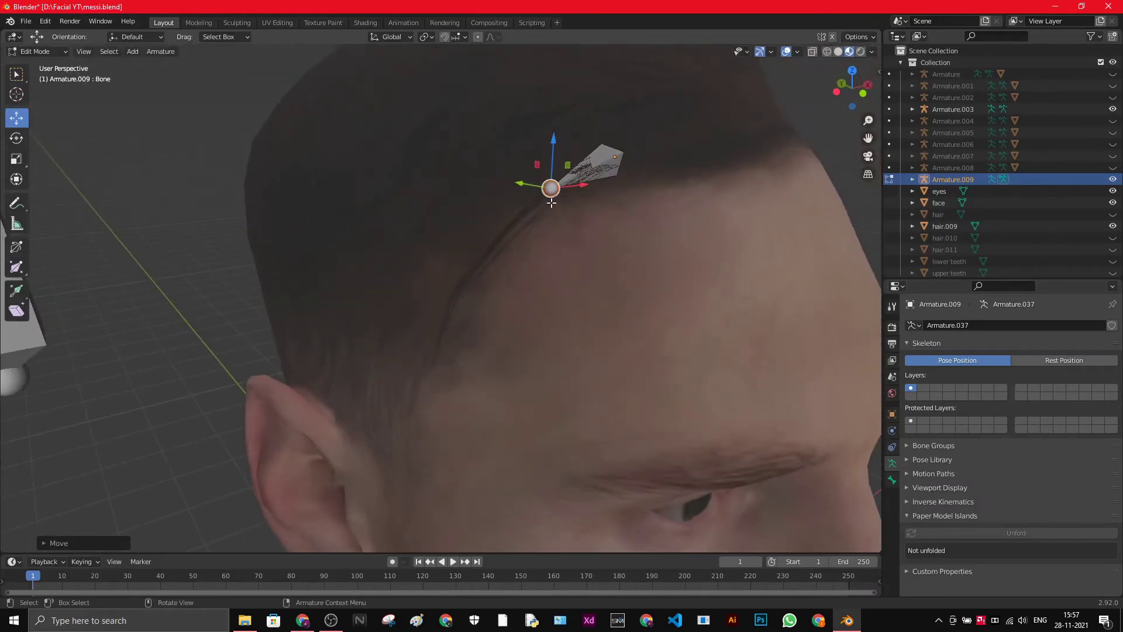
# - Extrude a second bone from Armature.009's bone tip and bring its end in toward the lower end of the hair.009 strand
pyautogui.press('e')
pyautogui.click(414, 380)
pyautogui.moveTo(484, 389); pyautogui.dragTo(447, 364, button='middle')
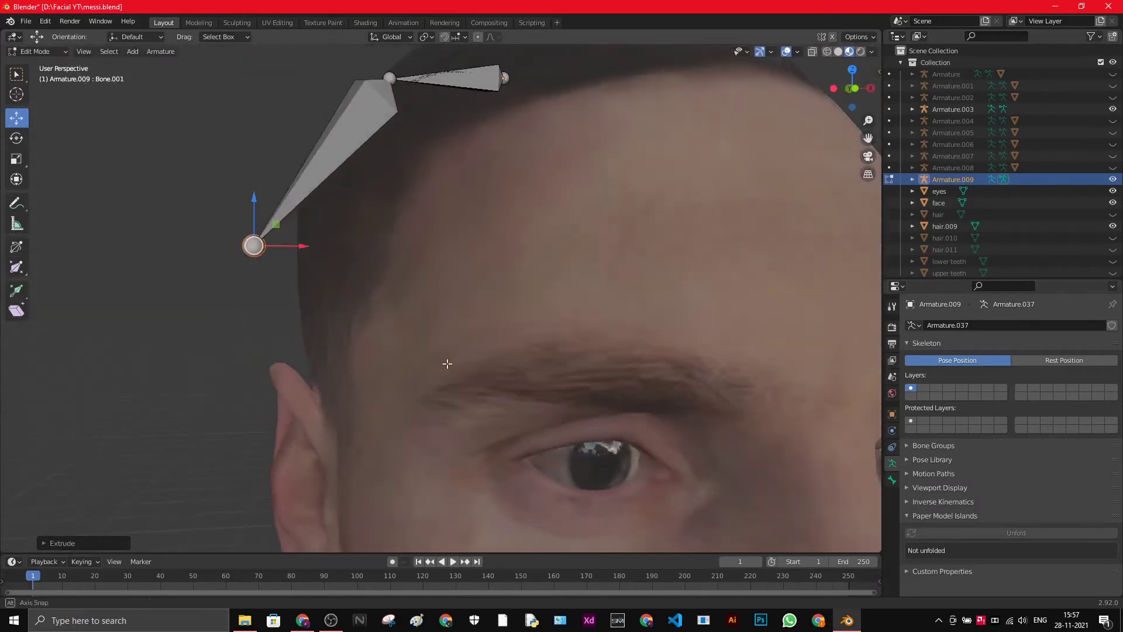
pyautogui.moveTo(268, 246); pyautogui.dragTo(383, 311)
pyautogui.moveTo(426, 315); pyautogui.dragTo(527, 328, button='middle')
pyautogui.moveTo(640, 342); pyautogui.dragTo(486, 329)
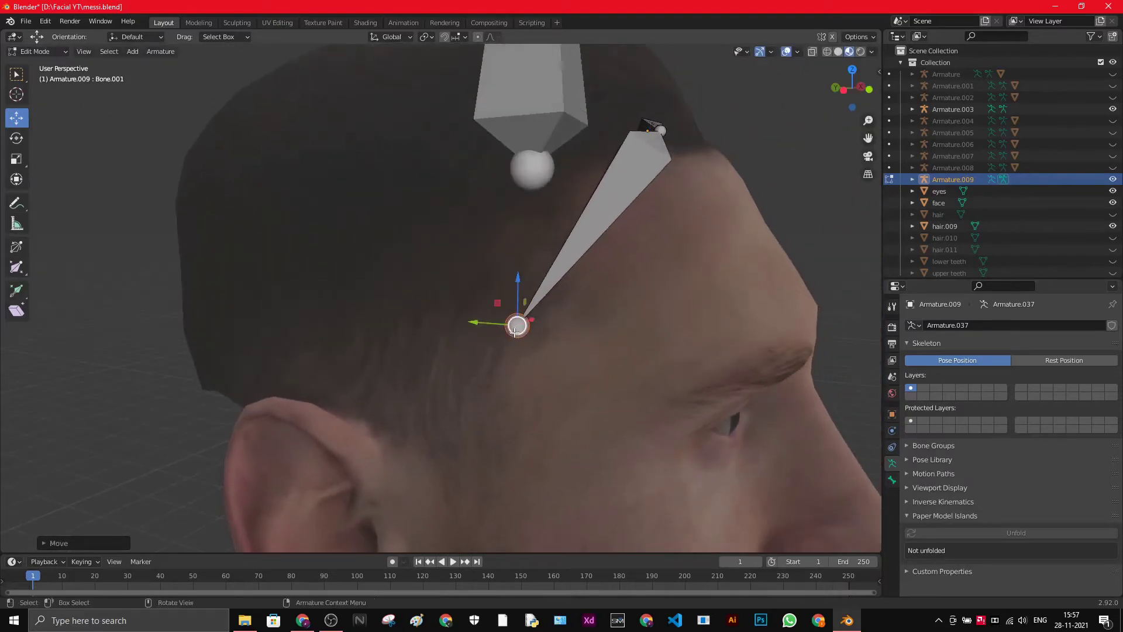
# - Refine the tip of Armature.009's second bone so it meets the lower end of the hair.009 strand from every side
pyautogui.scroll(2, 497, 319)
pyautogui.moveTo(496, 304); pyautogui.dragTo(423, 287, button='middle')
pyautogui.moveTo(313, 283); pyautogui.dragTo(380, 291)
pyautogui.moveTo(419, 318); pyautogui.dragTo(472, 276, button='middle')
pyautogui.press('g')
pyautogui.click(559, 374)
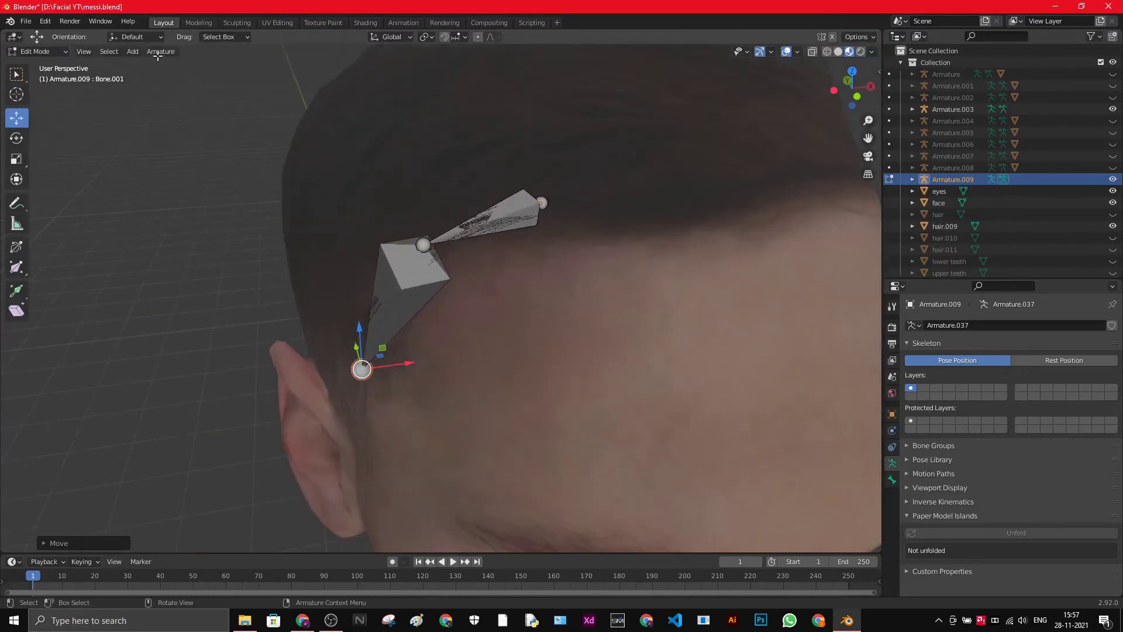
# - Return Armature.009 to Object Mode and parent the hair.009 strand to it with automatic weights
pyautogui.click(40, 52)
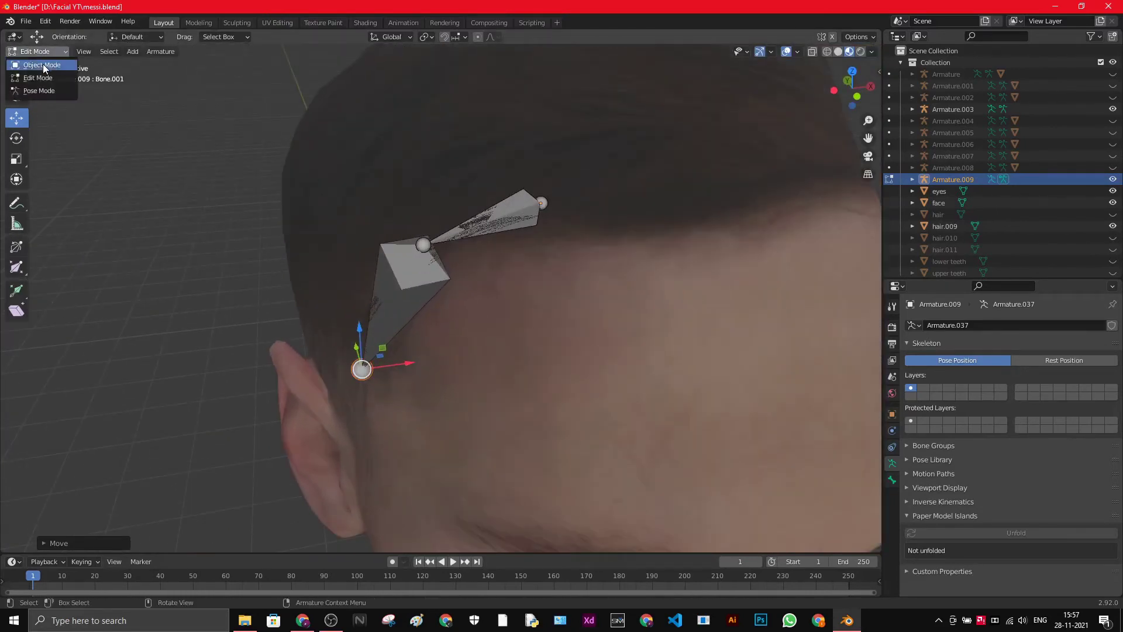
pyautogui.click(35, 67)
pyautogui.keyDown('shift'); pyautogui.click(469, 227); pyautogui.keyUp('shift')
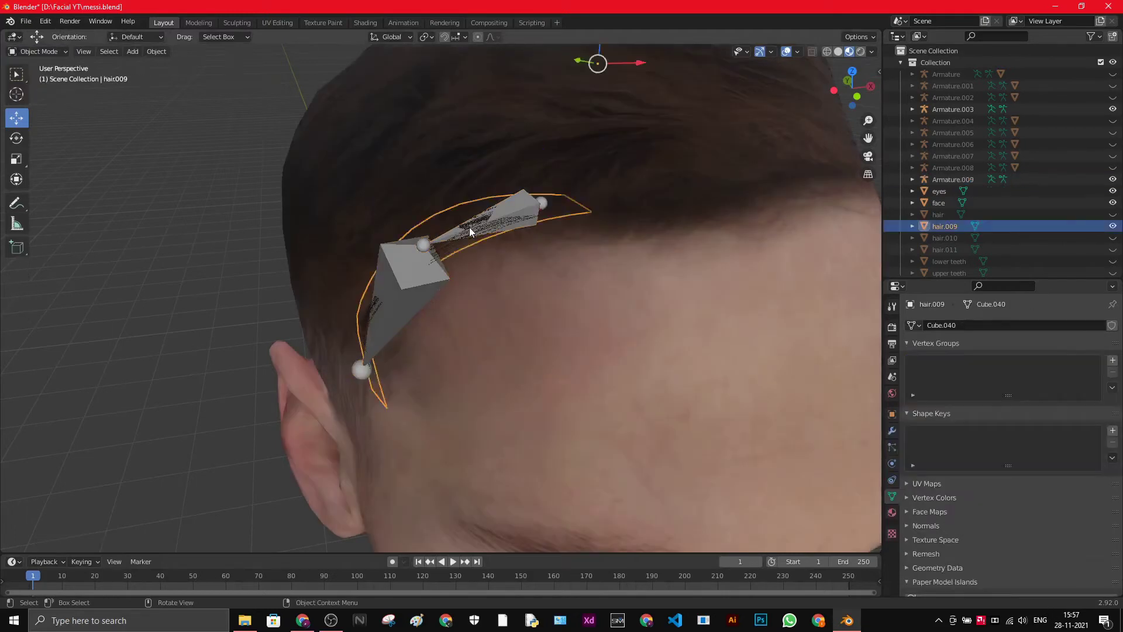
pyautogui.keyDown('shift'); pyautogui.click(524, 213); pyautogui.keyUp('shift')
pyautogui.rightClick(524, 212)
pyautogui.moveTo(524, 213)
pyautogui.click(595, 251)
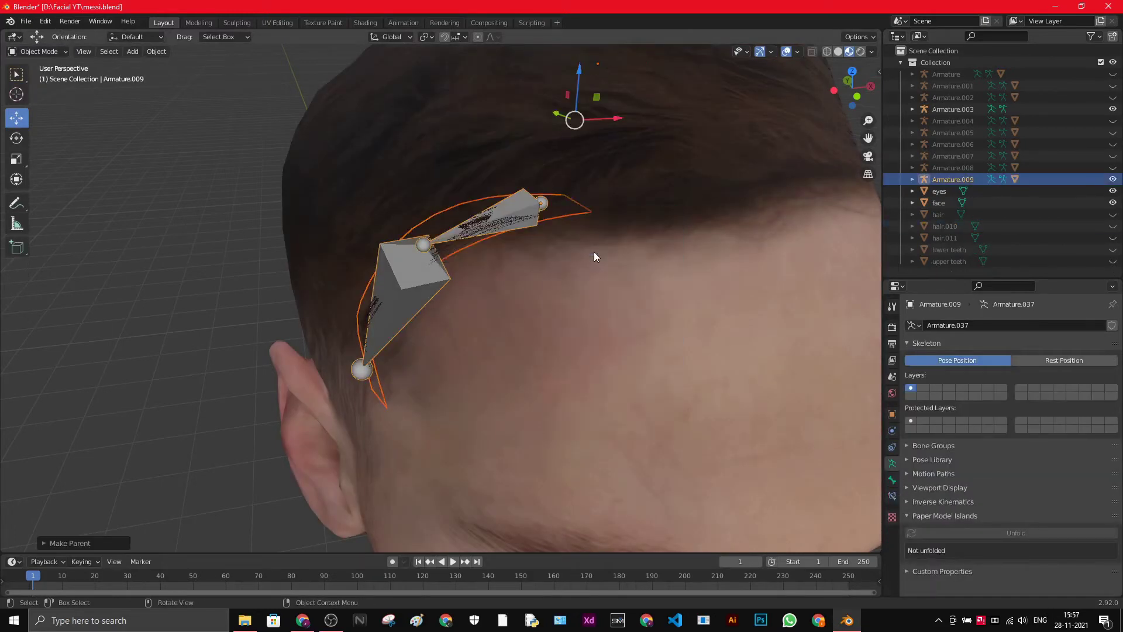
# - Hide the finished Armature.009 rig and show the hair.010 strand
pyautogui.click(1113, 180)
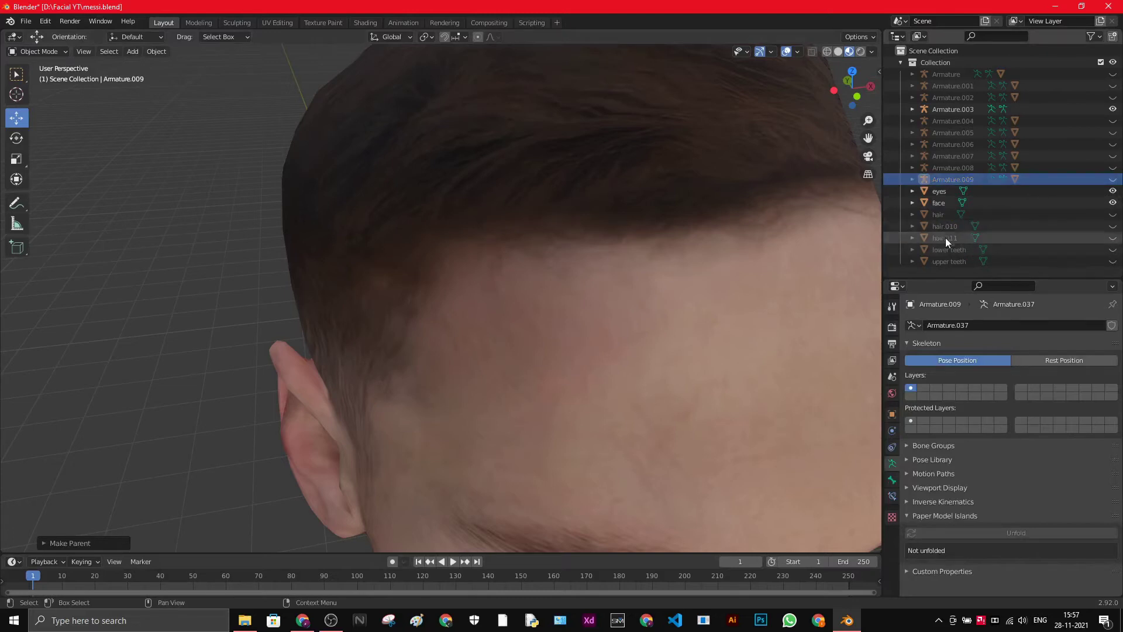
pyautogui.click(1113, 226)
pyautogui.scroll(-3, 285, 238)
# - Duplicate the spare bone Armature.003 and place the copy's base near the upper end of the hair.010 strand
pyautogui.moveTo(286, 239); pyautogui.dragTo(194, 258, button='middle')
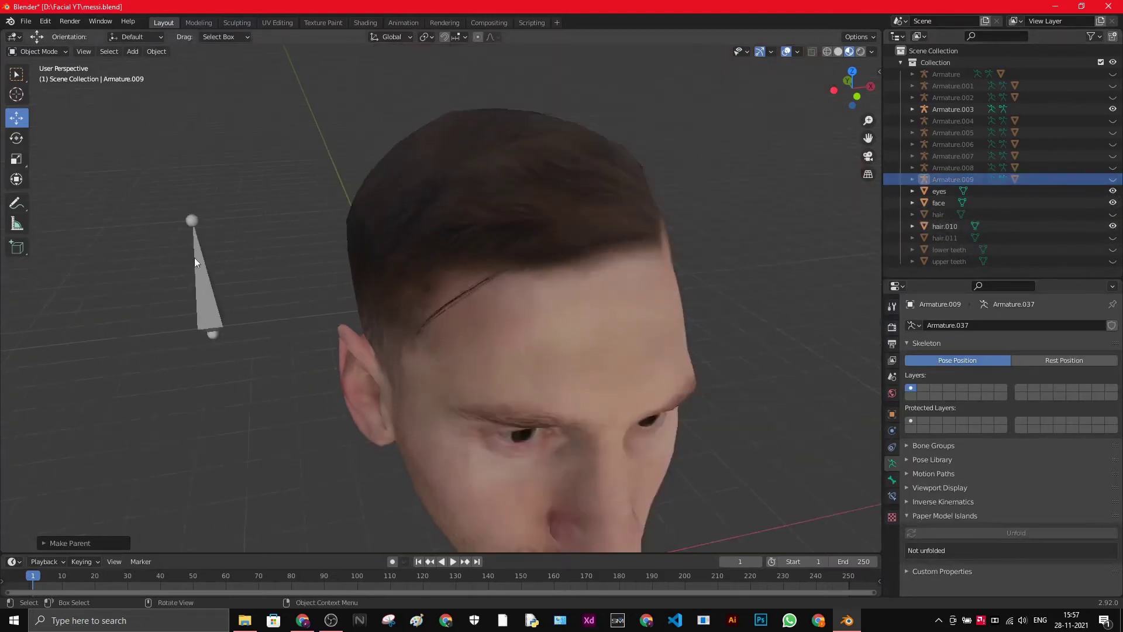
pyautogui.scroll(2, 146, 308)
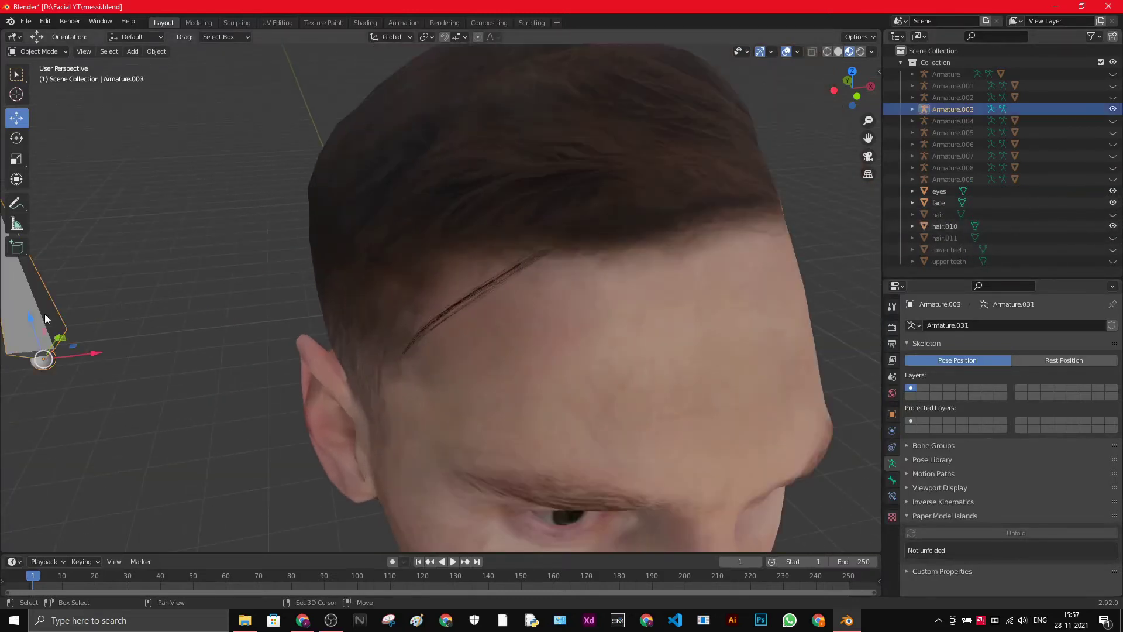
pyautogui.hotkey('shift', 'd')
pyautogui.click(538, 208)
pyautogui.moveTo(539, 208); pyautogui.dragTo(693, 171, button='middle')
pyautogui.press('g')
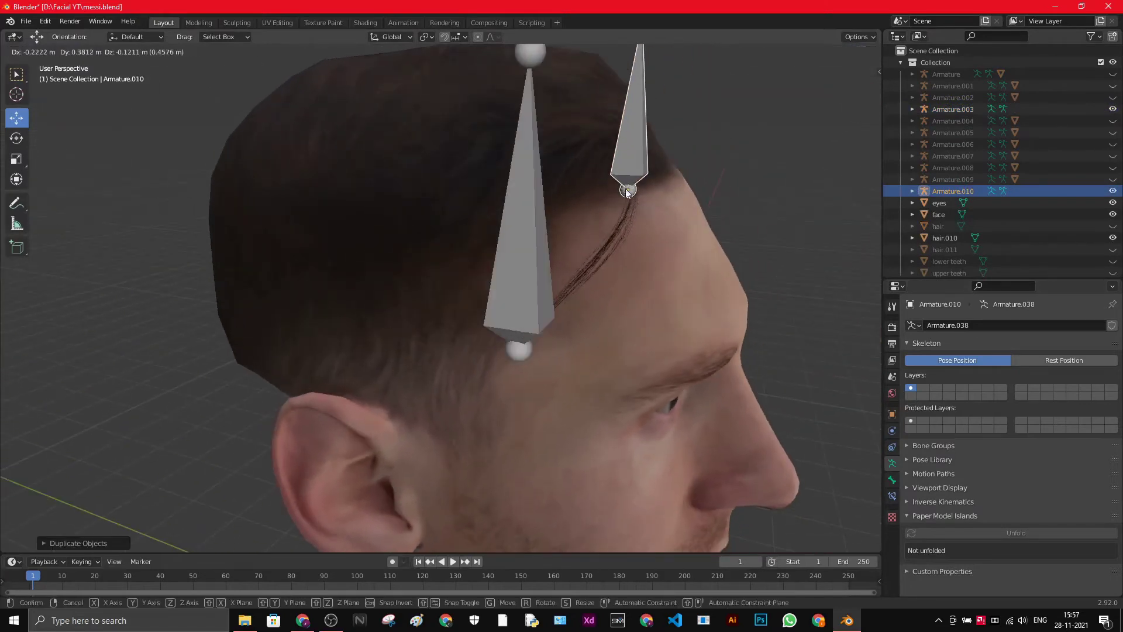
pyautogui.click(624, 188)
# - Refine Armature.010's position from the front and other angles so its base sits on the upper end of the hair.010 strand
pyautogui.moveTo(625, 188); pyautogui.dragTo(401, 193, button='middle')
pyautogui.press('g')
pyautogui.click(485, 205)
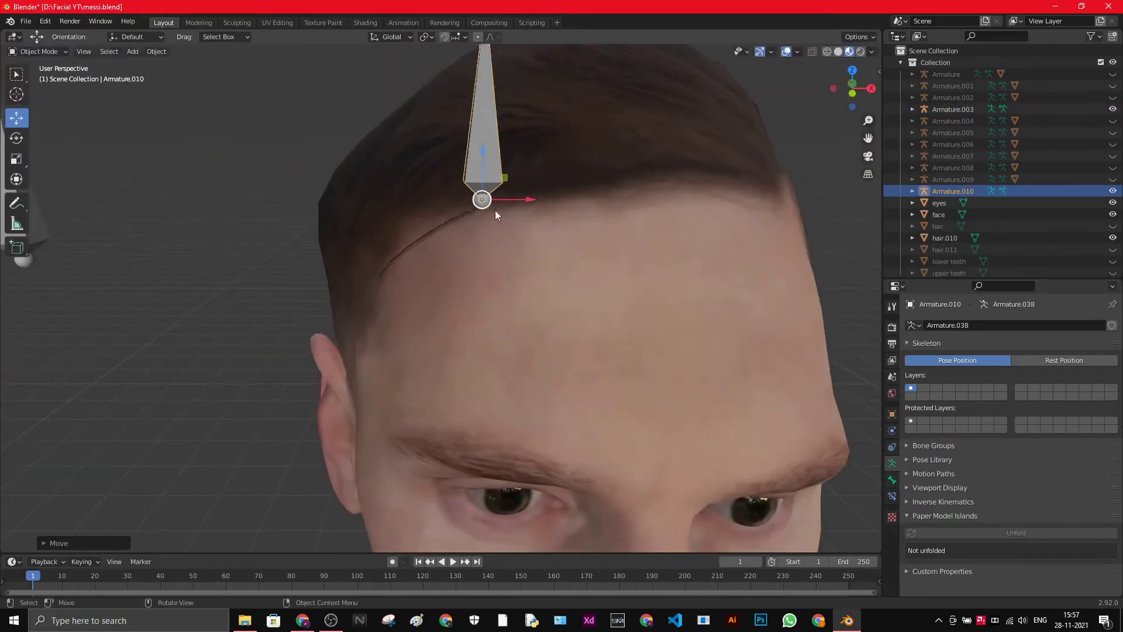
pyautogui.scroll(3, 493, 209)
pyautogui.moveTo(518, 218); pyautogui.dragTo(514, 191, button='middle')
pyautogui.press('g')
pyautogui.click(722, 266)
# - Switch Armature.010 to Edit Mode and move its bone's tip down along the hair.010 strand
pyautogui.click(41, 51)
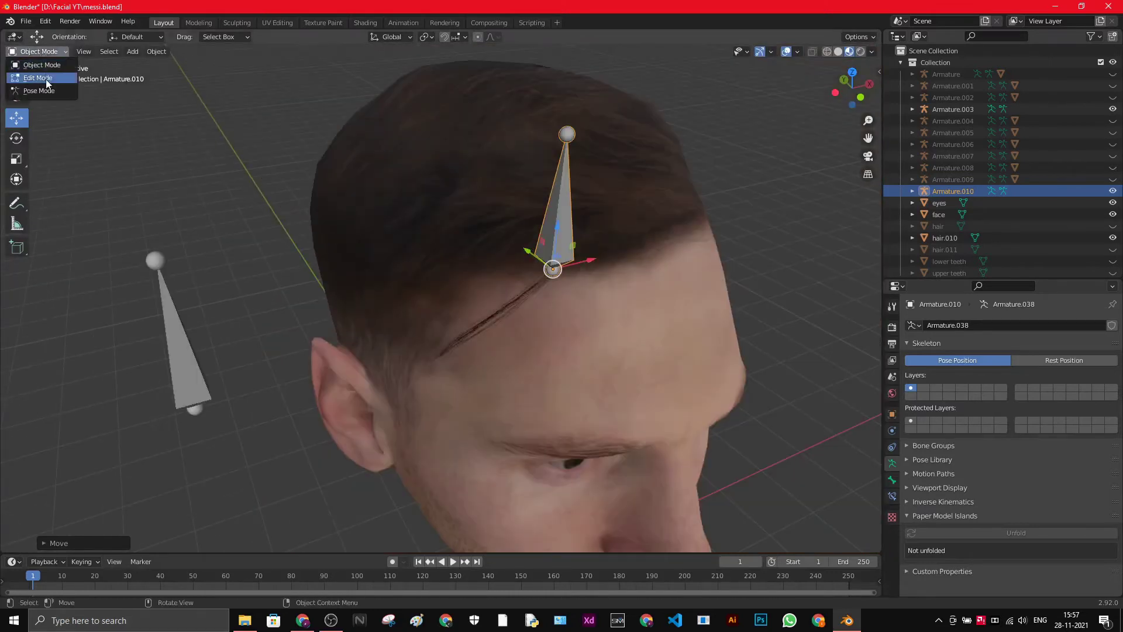
pyautogui.click(37, 78)
pyautogui.click(567, 134)
pyautogui.press('g')
pyautogui.click(517, 297)
pyautogui.scroll(3, 521, 301)
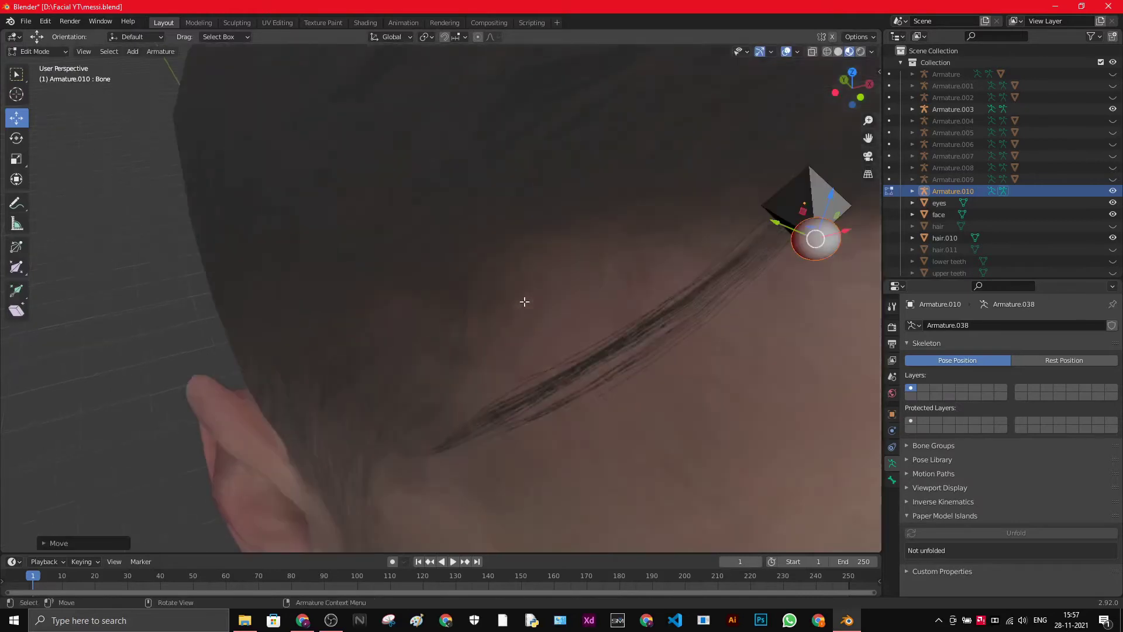
pyautogui.moveTo(521, 301); pyautogui.dragTo(621, 158, button='middle')
pyautogui.press('g')
pyautogui.click(581, 208)
# - Refine the tip of Armature.010's bone from the front so it lies on the middle of the hair.010 strand
pyautogui.moveTo(580, 208); pyautogui.dragTo(489, 243, button='middle')
pyautogui.scroll(3, 526, 258)
pyautogui.scroll(3, 469, 235)
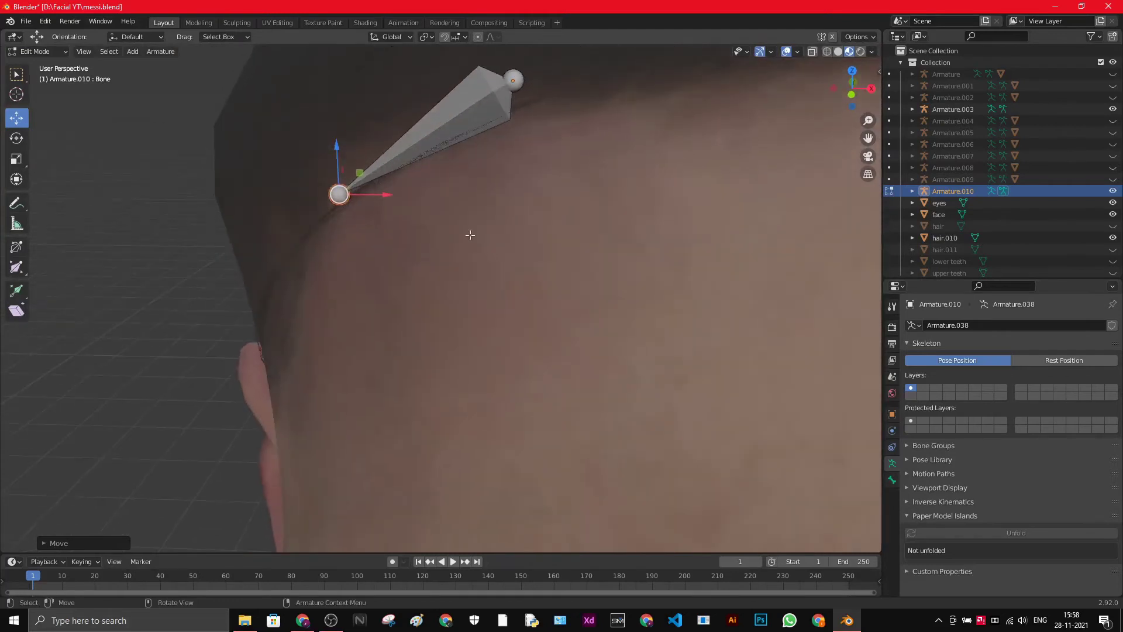
pyautogui.press('g')
pyautogui.click(347, 199)
pyautogui.scroll(-2, 447, 233)
pyautogui.moveTo(447, 234); pyautogui.dragTo(551, 179, button='middle')
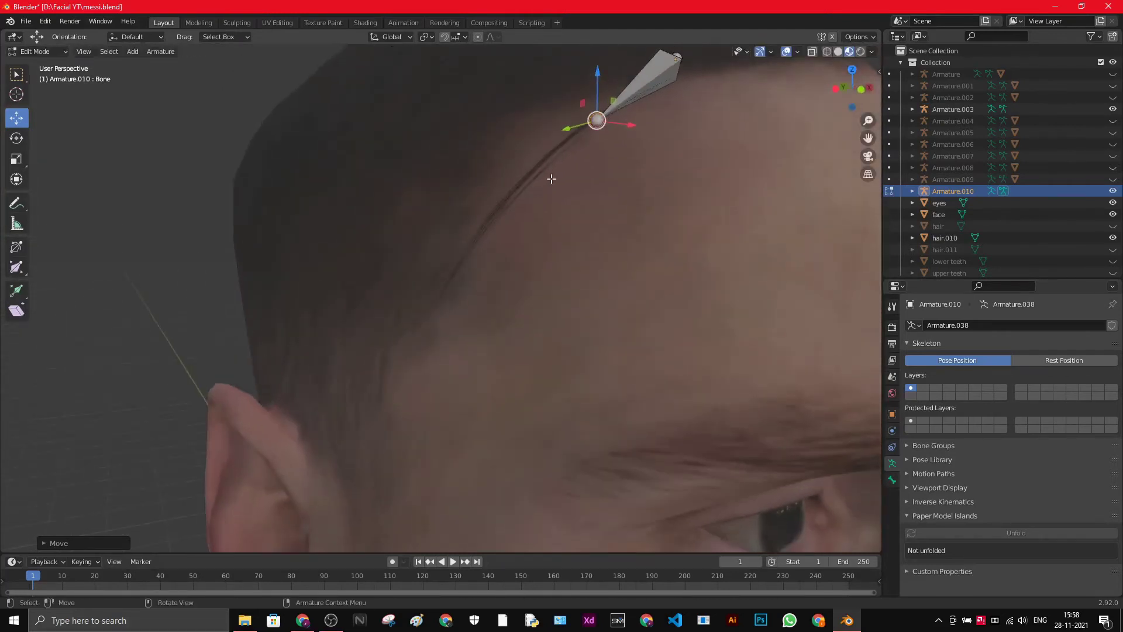
# - Extrude a second bone from Armature.010's bone tip down toward the lower end of the hair.010 strand
pyautogui.press('e')
pyautogui.click(432, 325)
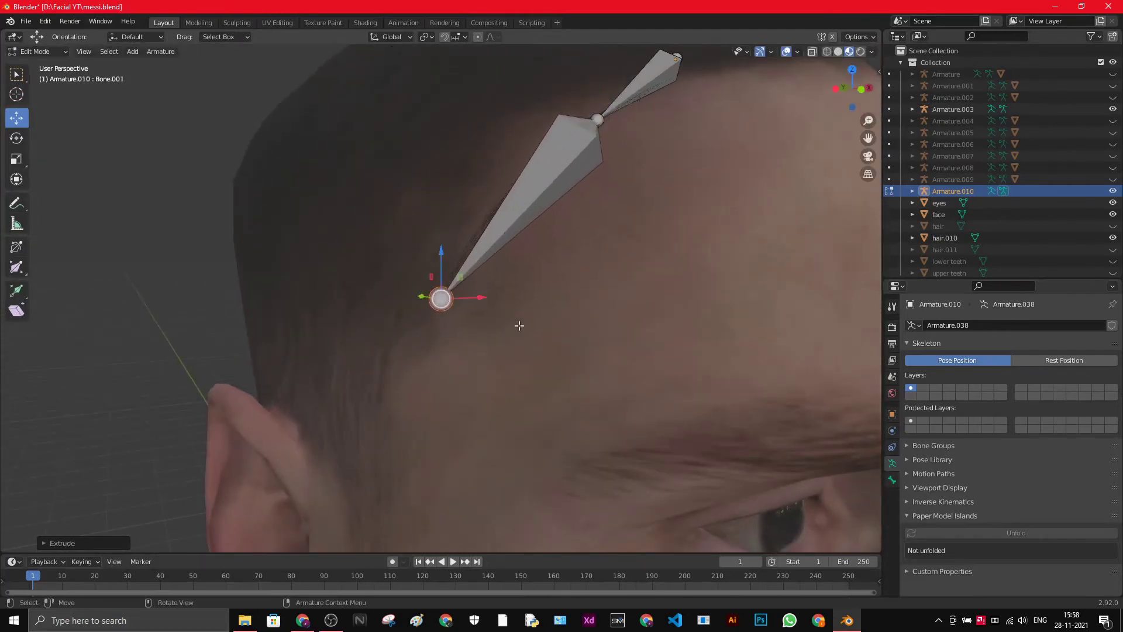
pyautogui.moveTo(519, 326); pyautogui.dragTo(609, 311, button='middle')
pyautogui.moveTo(649, 282); pyautogui.dragTo(582, 280)
# - Align the tip of Armature.010's second bone with the lower end of the hair.010 strand from several sides
pyautogui.moveTo(629, 281); pyautogui.dragTo(524, 293, button='middle')
pyautogui.moveTo(345, 219); pyautogui.dragTo(398, 239)
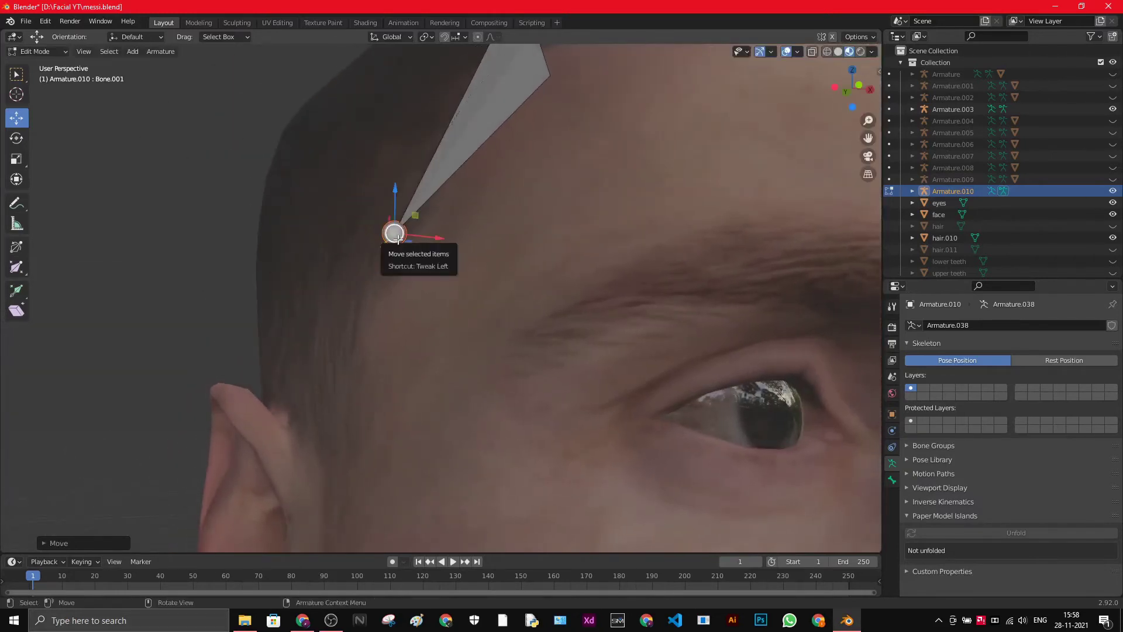
pyautogui.moveTo(421, 250); pyautogui.dragTo(691, 352, button='middle')
pyautogui.moveTo(720, 326); pyautogui.dragTo(698, 313)
pyautogui.moveTo(649, 366); pyautogui.dragTo(511, 383, button='middle')
pyautogui.click(47, 51)
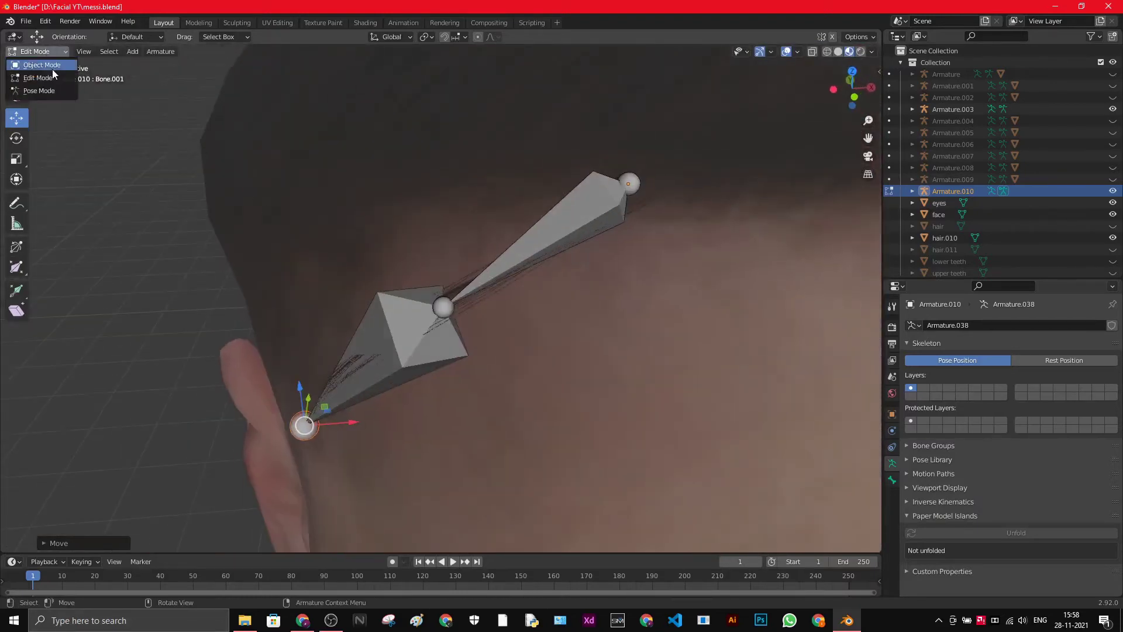
pyautogui.click(51, 69)
pyautogui.click(476, 297)
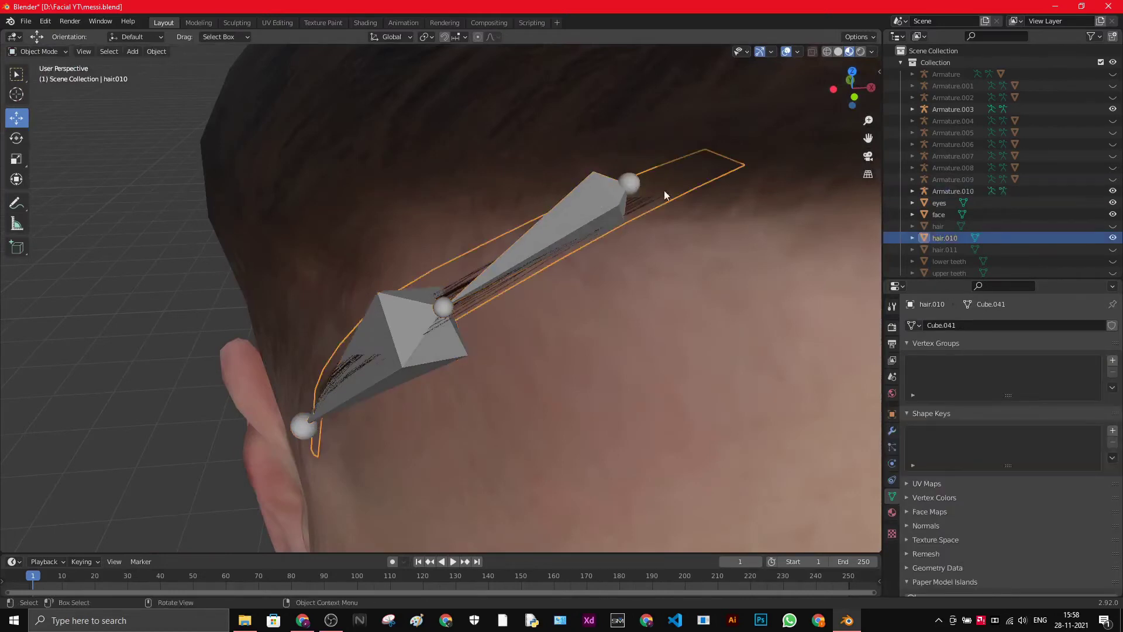
pyautogui.click(41, 51)
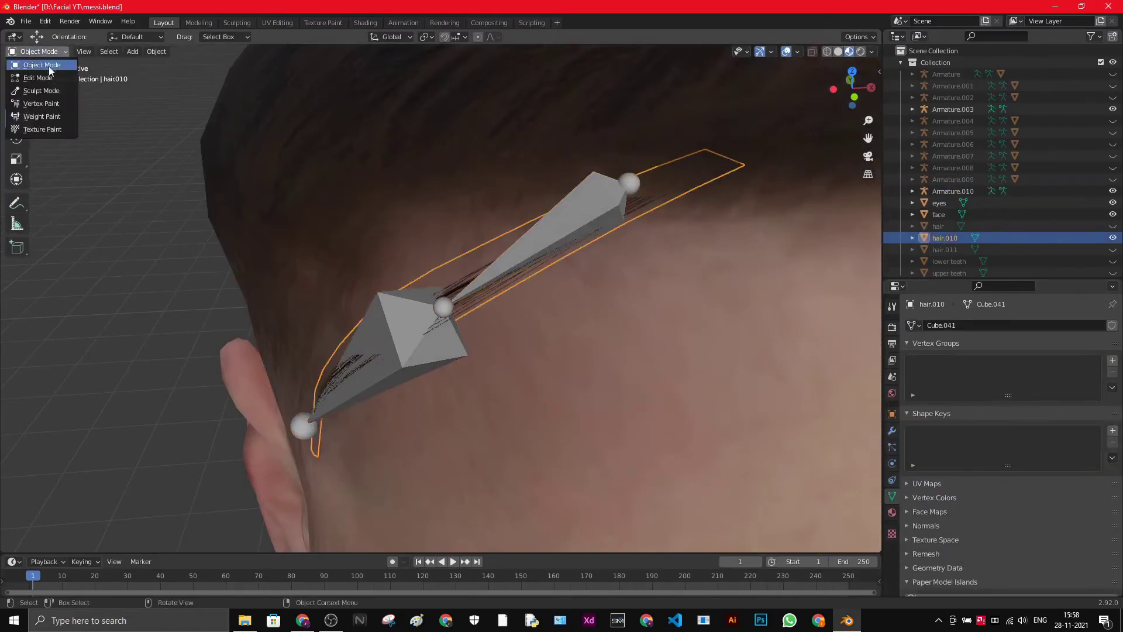
pyautogui.click(38, 77)
pyautogui.click(646, 184)
pyautogui.press('g')
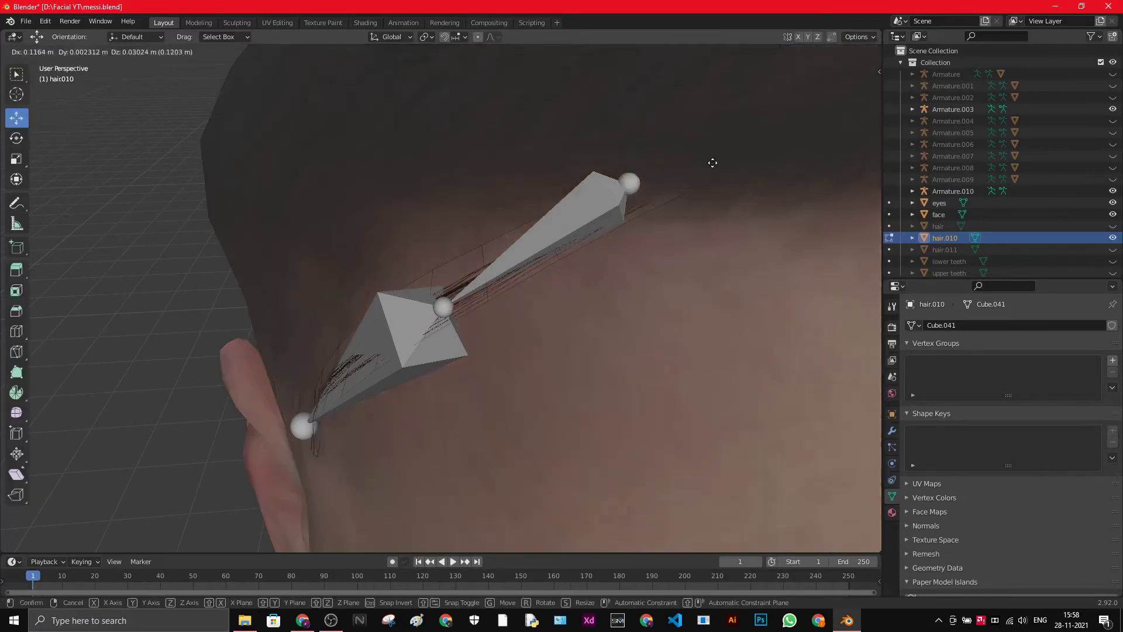
pyautogui.click(678, 174)
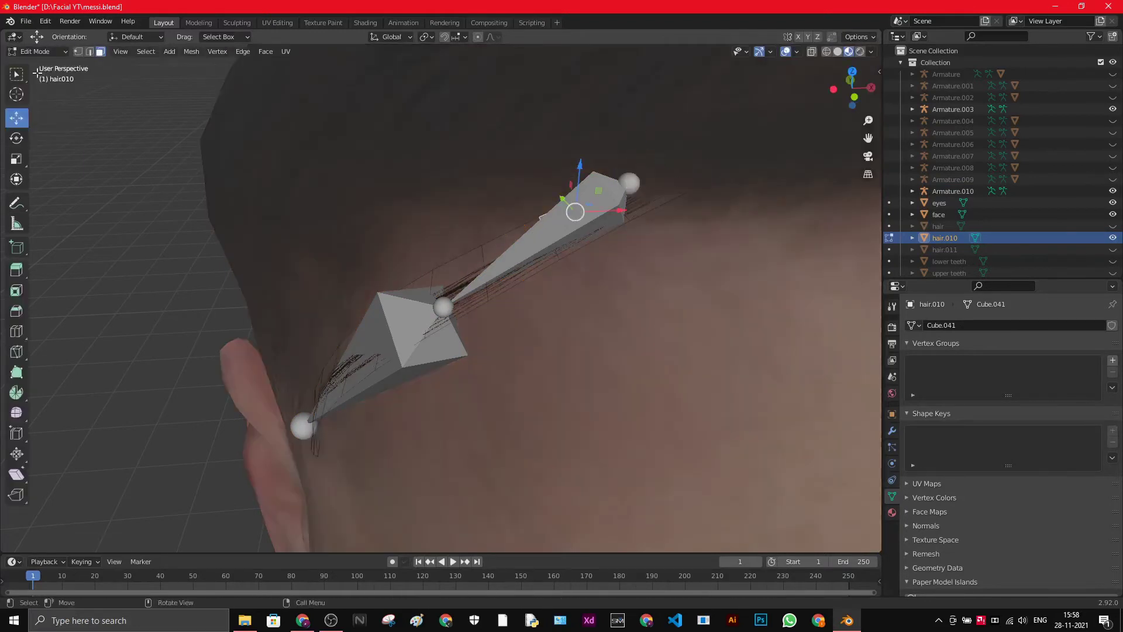
pyautogui.click(41, 52)
pyautogui.click(46, 65)
# - In Armature.010's Edit Mode, move the first bone's base joint closer to the upper end of the hair.010 strand
pyautogui.click(559, 213)
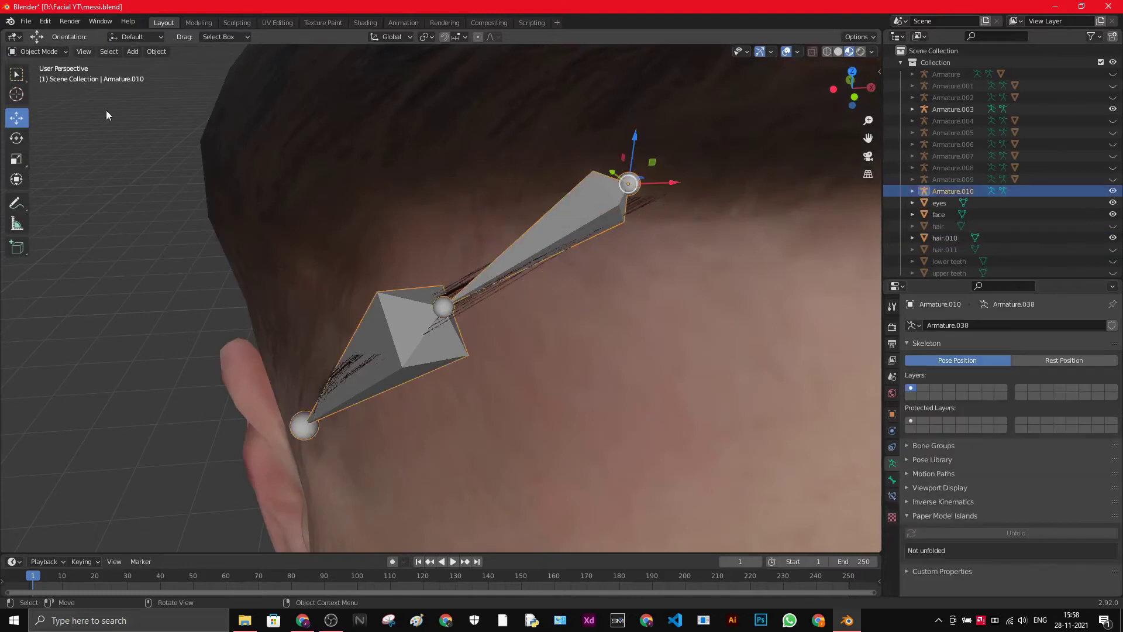
pyautogui.click(35, 51)
pyautogui.click(54, 76)
pyautogui.click(626, 181)
pyautogui.moveTo(634, 181); pyautogui.dragTo(693, 168)
pyautogui.moveTo(702, 201); pyautogui.dragTo(630, 171, button='middle')
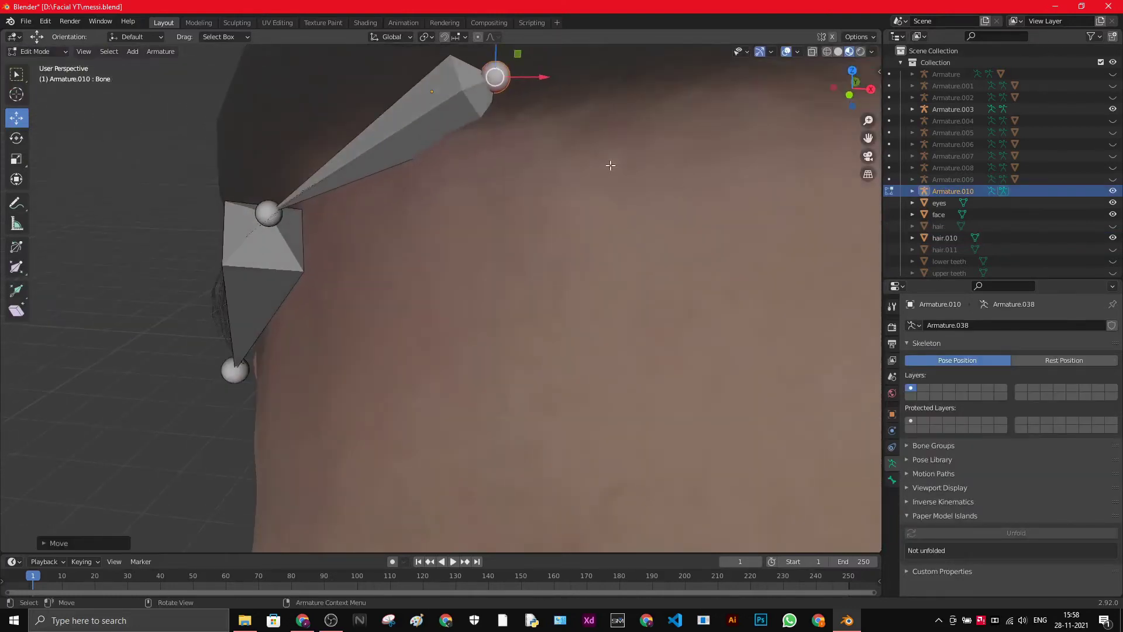
pyautogui.moveTo(496, 79); pyautogui.dragTo(503, 78)
pyautogui.scroll(-2, 529, 131)
pyautogui.scroll(1, 529, 131)
pyautogui.moveTo(232, 159); pyautogui.dragTo(252, 165, button='middle')
# - Return Armature.010 to Object Mode and parent the hair.010 strand to it with automatic weights
pyautogui.click(39, 51)
pyautogui.click(53, 65)
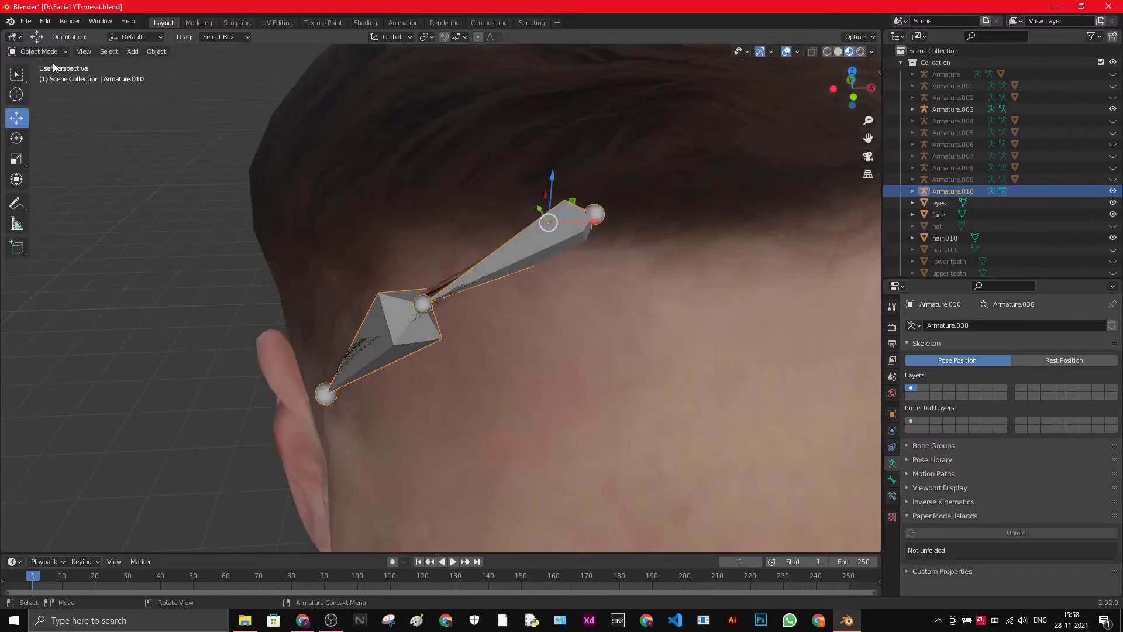
pyautogui.scroll(4, 490, 269)
pyautogui.keyDown('shift'); pyautogui.click(434, 264); pyautogui.keyUp('shift')
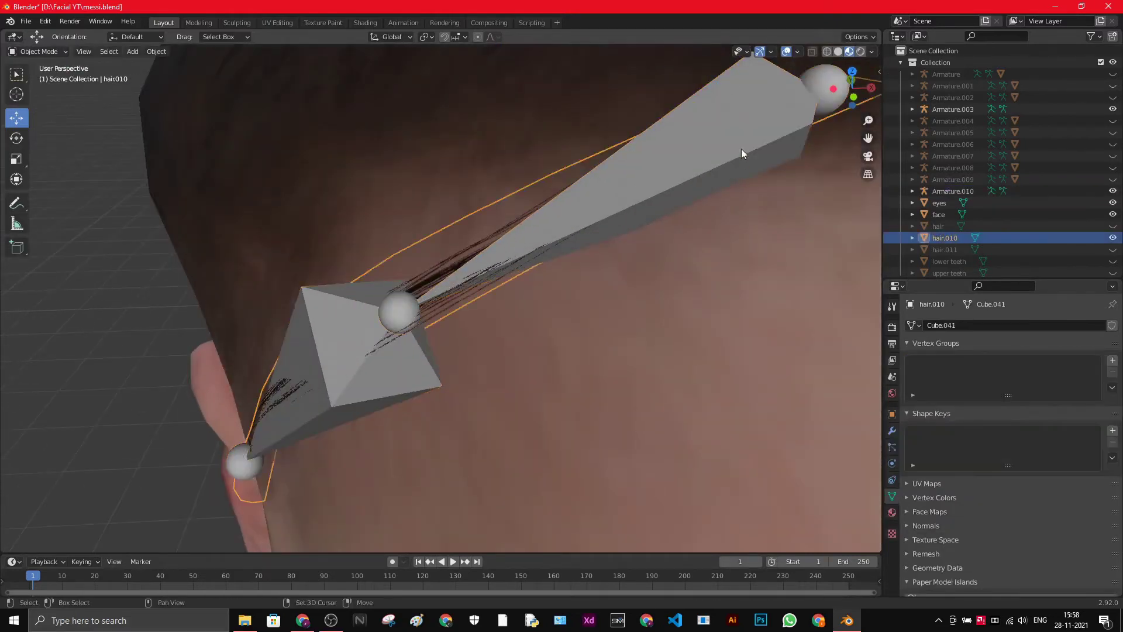
pyautogui.keyDown('shift'); pyautogui.click(701, 161); pyautogui.keyUp('shift')
pyautogui.scroll(-2, 613, 178)
pyautogui.rightClick(613, 178)
pyautogui.moveTo(610, 188)
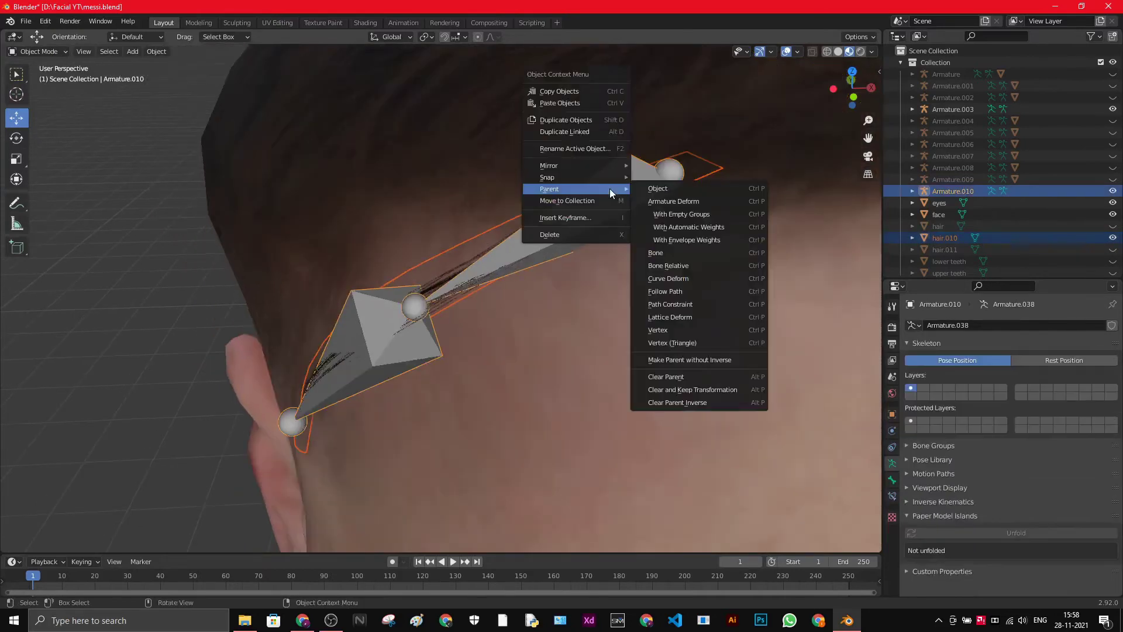
pyautogui.click(692, 227)
pyautogui.scroll(-3, 605, 230)
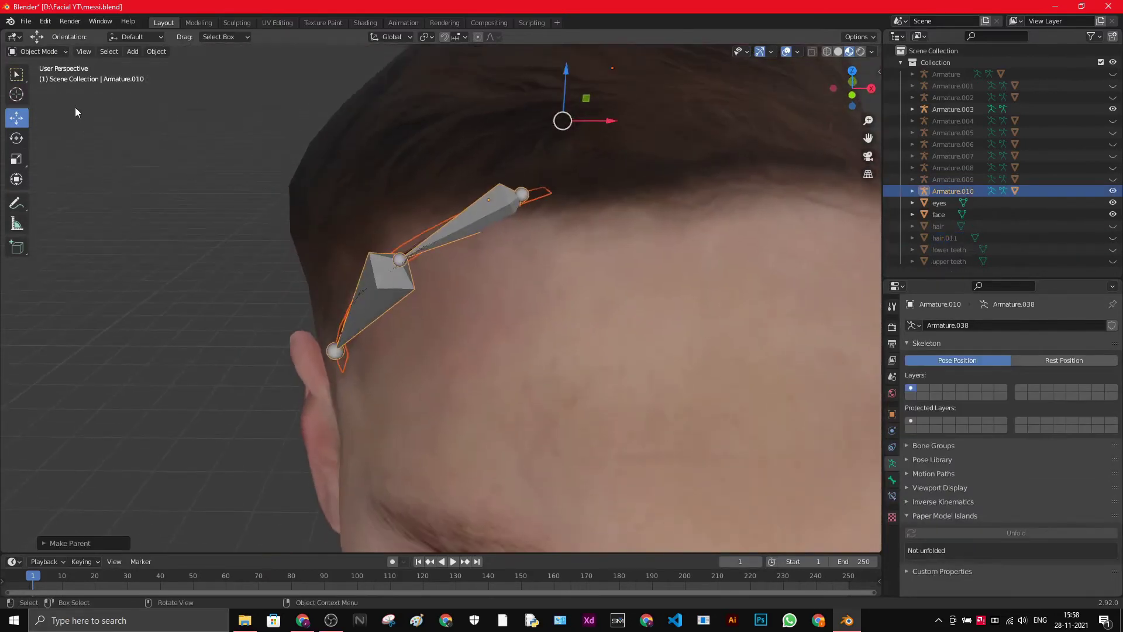
# - Hide Armature.010 with its strand and show the hair.011 strand in the viewport
pyautogui.click(1113, 191)
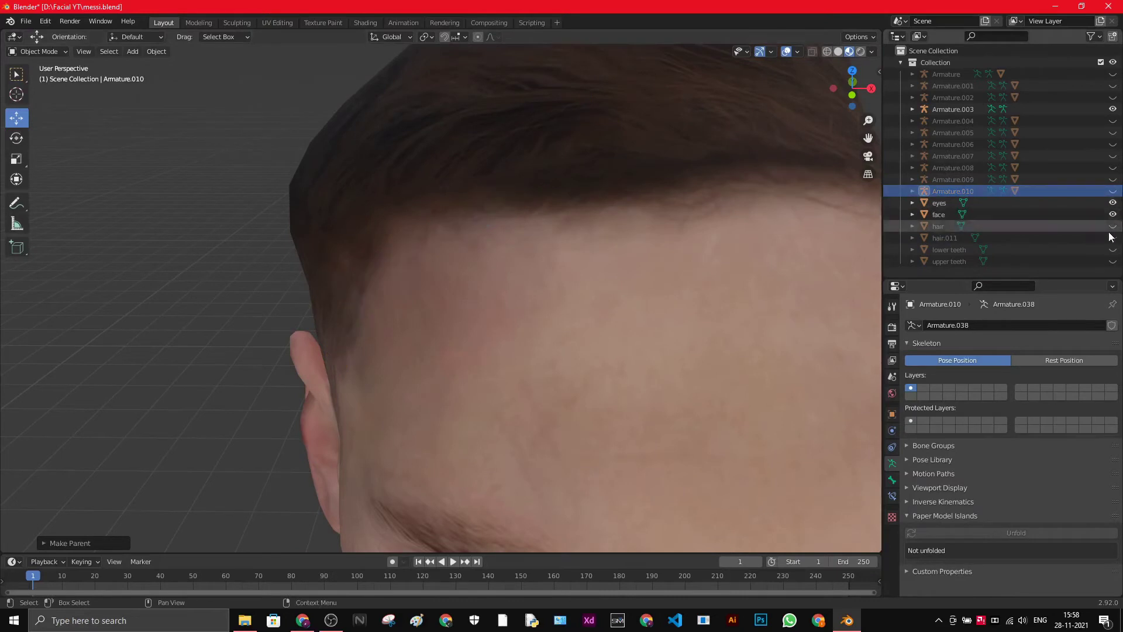
pyautogui.click(1113, 238)
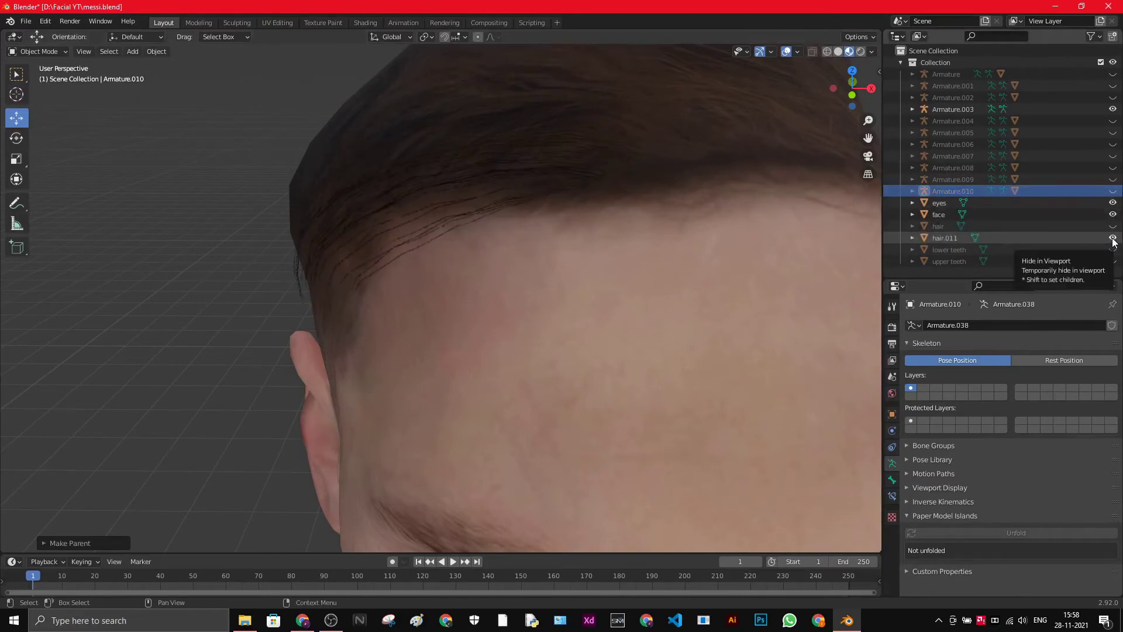
pyautogui.scroll(-3, 461, 328)
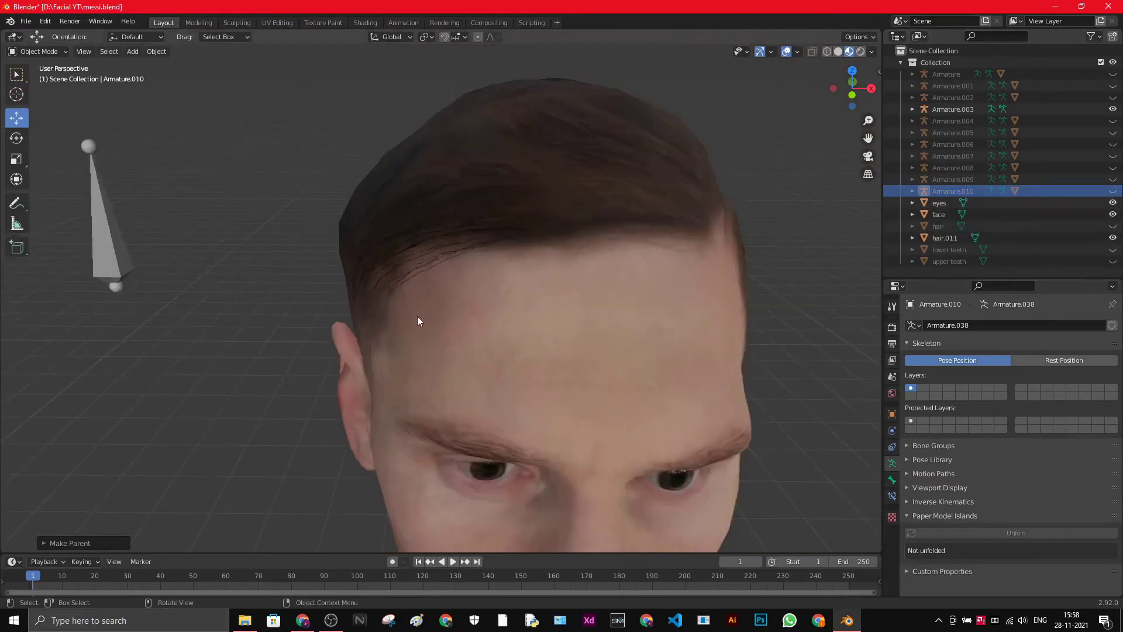
# - Move Armature.003 from beside the head to the upper end of the hair.011 strand, checking the placement from several angles
pyautogui.click(110, 249)
pyautogui.moveTo(110, 288); pyautogui.dragTo(510, 213)
pyautogui.moveTo(510, 213); pyautogui.dragTo(582, 255, button='middle')
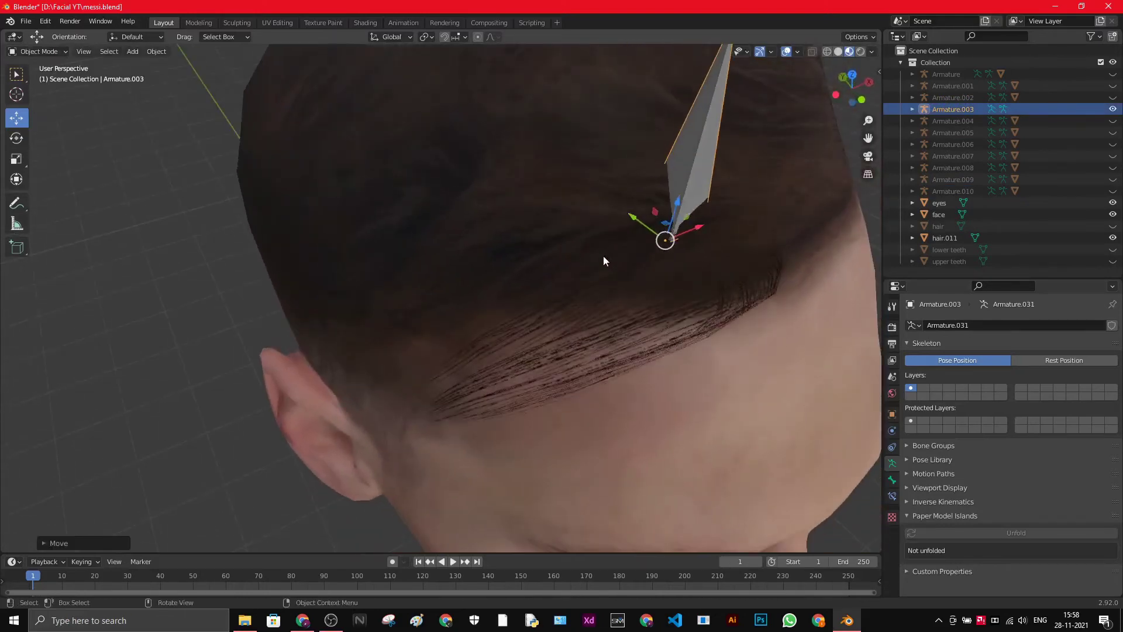
pyautogui.press('g')
pyautogui.click(767, 250)
pyautogui.moveTo(766, 250); pyautogui.dragTo(567, 228, button='middle')
pyautogui.moveTo(511, 222); pyautogui.dragTo(409, 240)
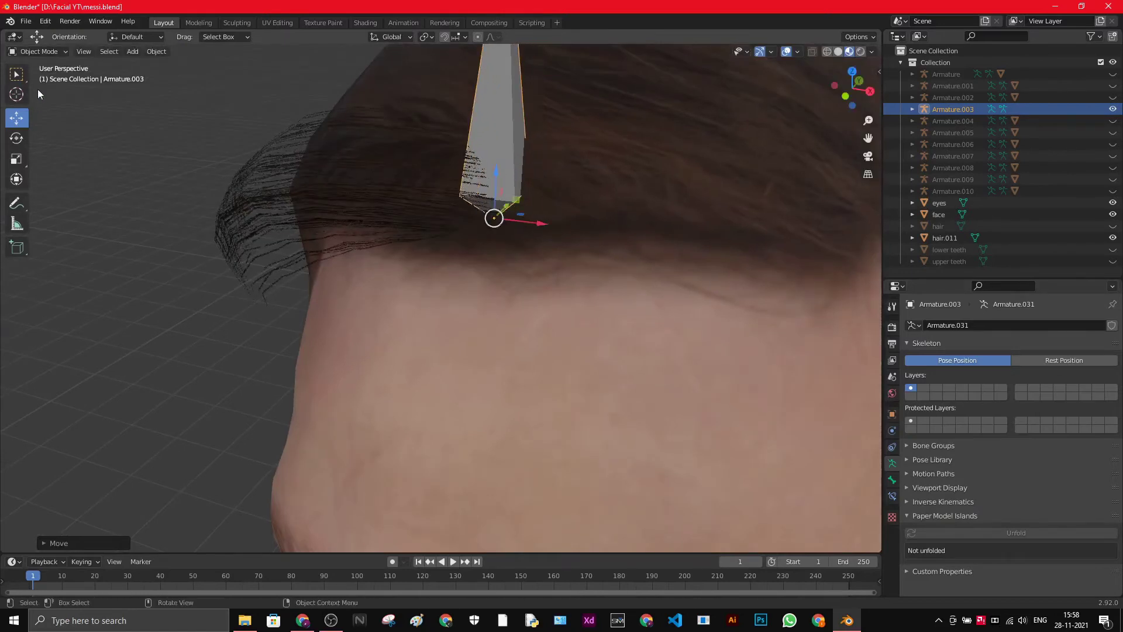
# - In Armature.003's Edit Mode, move the bone's tip down onto the hair.011 strand so the bone follows the hair
pyautogui.click(47, 77)
pyautogui.scroll(-6, 511, 353)
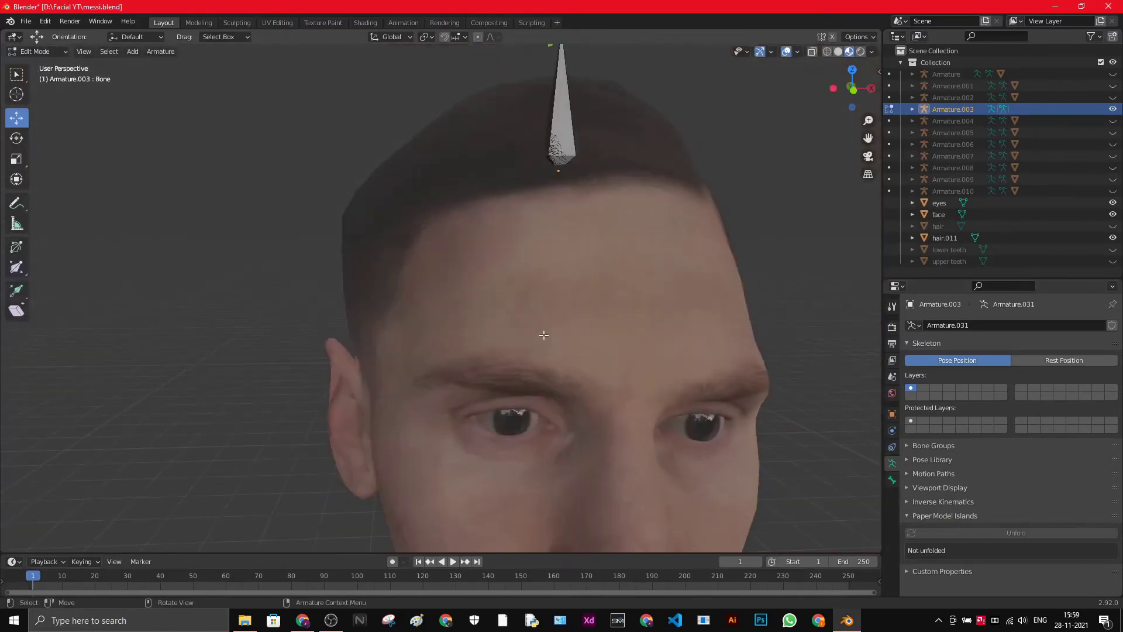
pyautogui.moveTo(485, 149); pyautogui.dragTo(416, 240)
pyautogui.scroll(4, 417, 240)
pyautogui.moveTo(416, 240); pyautogui.dragTo(701, 309, button='middle')
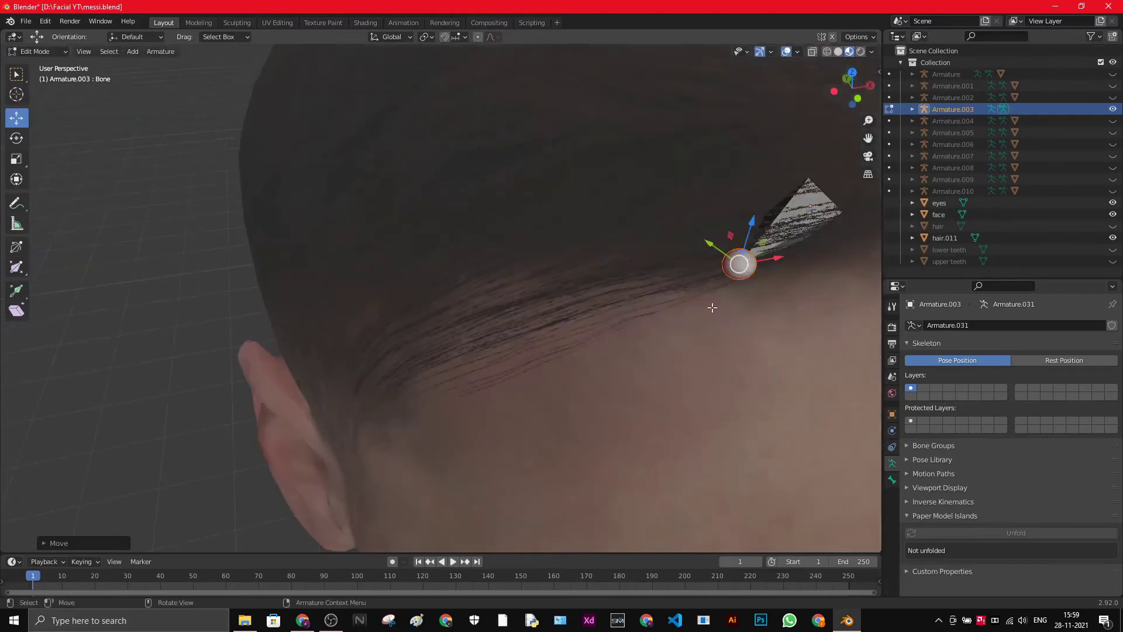
pyautogui.moveTo(745, 266); pyautogui.dragTo(728, 237)
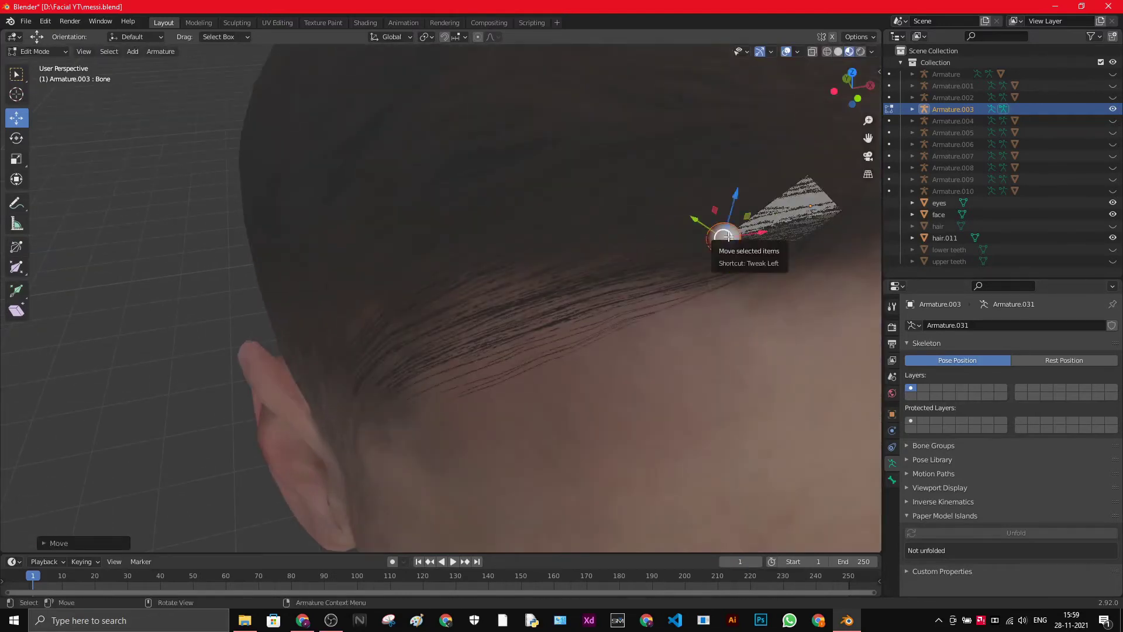
# - Extrude a second bone from Armature.003's bone tip down toward the lower end of the hair.011 strand
pyautogui.press('e')
pyautogui.press('e')
pyautogui.click(389, 358)
pyautogui.moveTo(390, 358); pyautogui.dragTo(632, 304, button='middle')
# - Adjust the second bone's tip and the middle joint of Armature.003 so both bones follow the hair.011 strand
pyautogui.moveTo(757, 150); pyautogui.dragTo(644, 252)
pyautogui.moveTo(644, 252); pyautogui.dragTo(349, 260, button='middle')
pyautogui.moveTo(350, 260); pyautogui.dragTo(393, 284)
pyautogui.moveTo(393, 284); pyautogui.dragTo(430, 299, button='middle')
pyautogui.click(572, 244)
pyautogui.moveTo(573, 244); pyautogui.dragTo(562, 215)
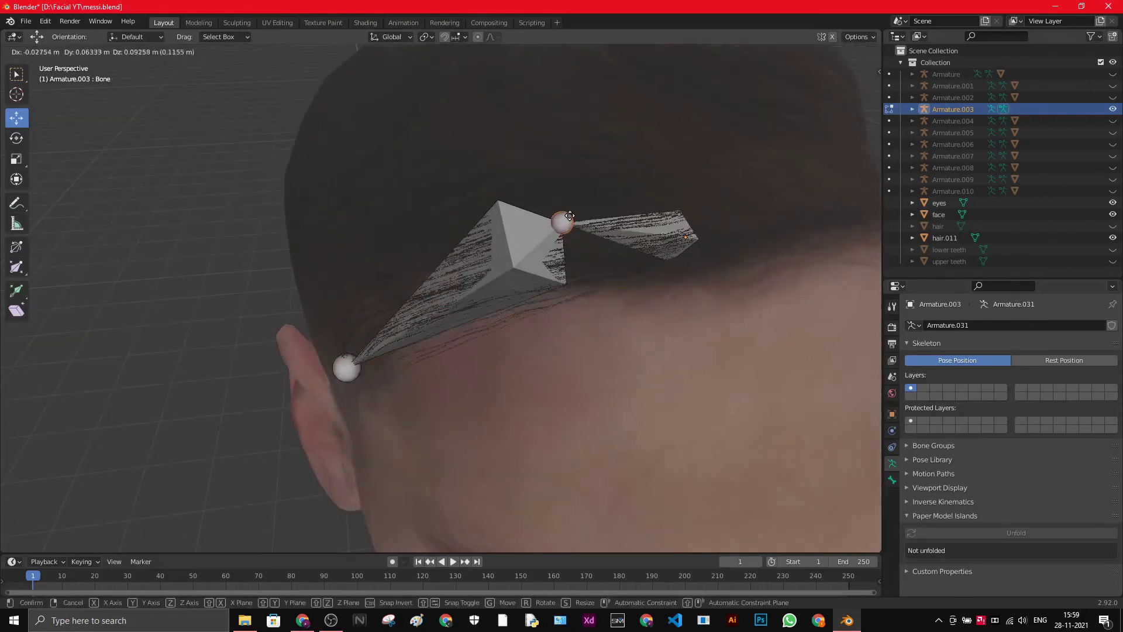
# - Return Armature.003 to Object Mode and parent the hair.011 strand to it with automatic weights
pyautogui.click(35, 51)
pyautogui.click(40, 64)
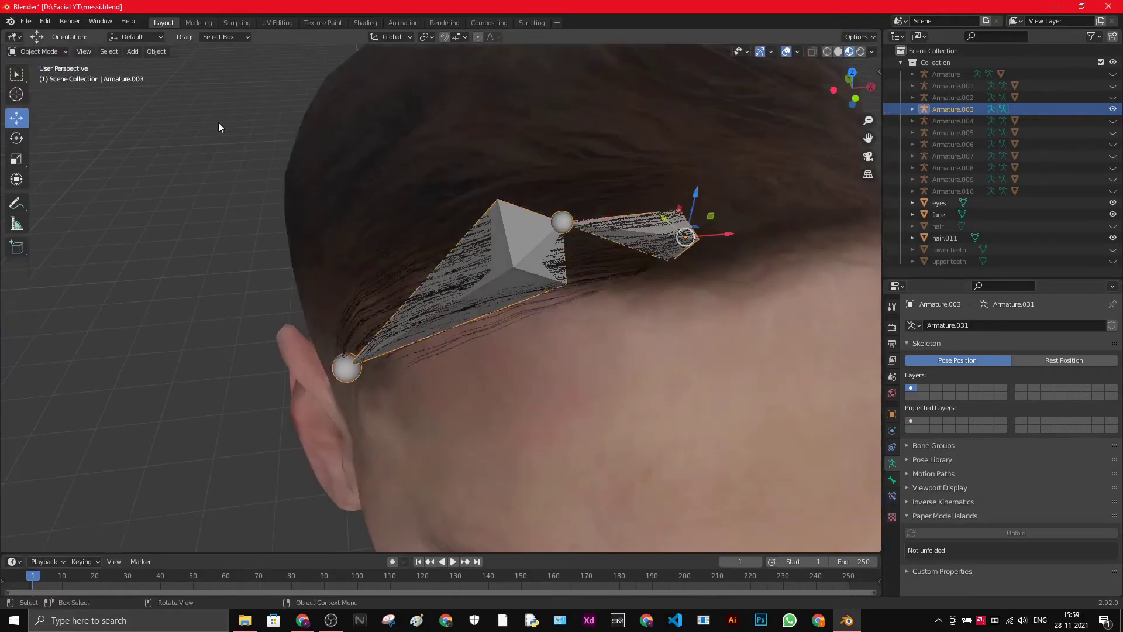
pyautogui.click(585, 274)
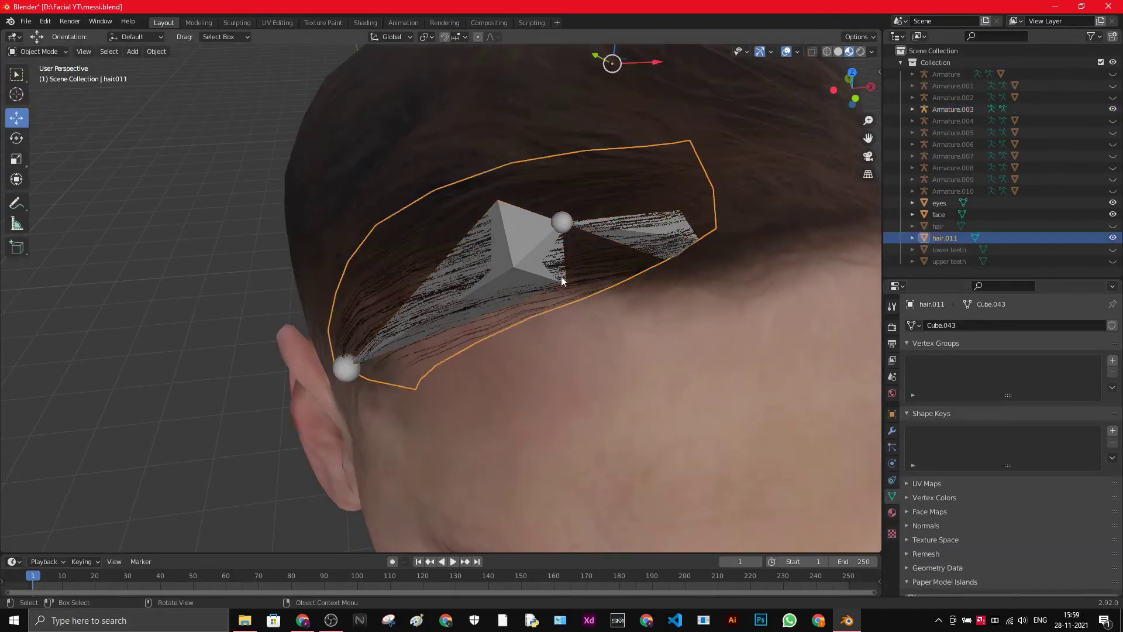
pyautogui.keyDown('shift'); pyautogui.click(496, 242); pyautogui.keyUp('shift')
pyautogui.rightClick(513, 245)
pyautogui.moveTo(515, 245)
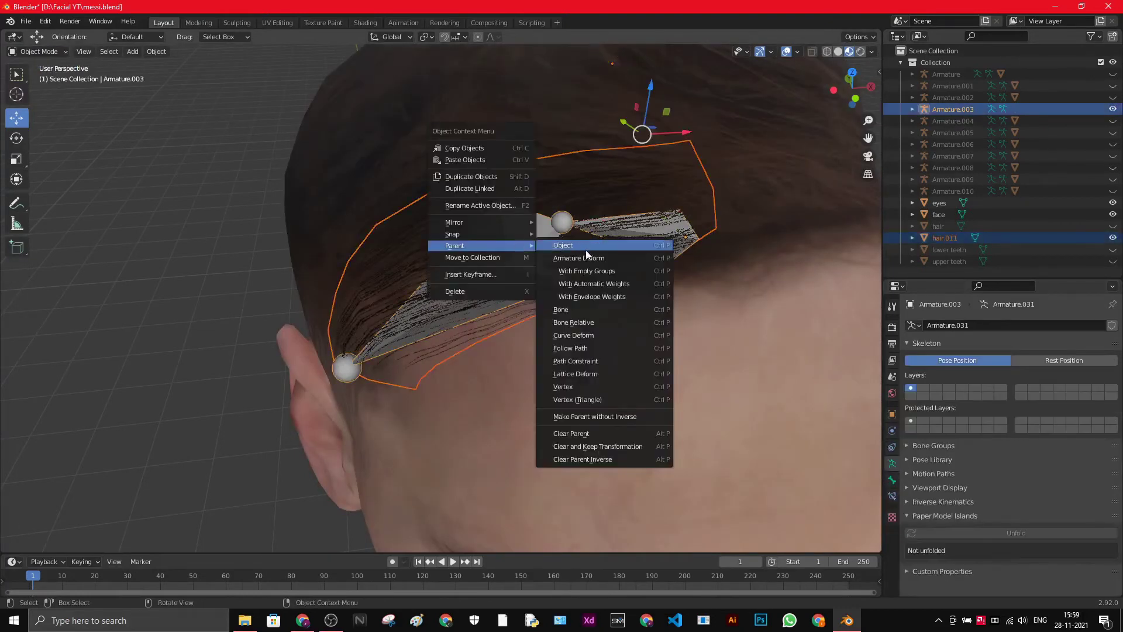
pyautogui.click(592, 280)
pyautogui.scroll(-3, 590, 281)
pyautogui.moveTo(589, 281); pyautogui.dragTo(524, 240, button='middle')
pyautogui.scroll(-4, 577, 245)
pyautogui.scroll(3, 527, 242)
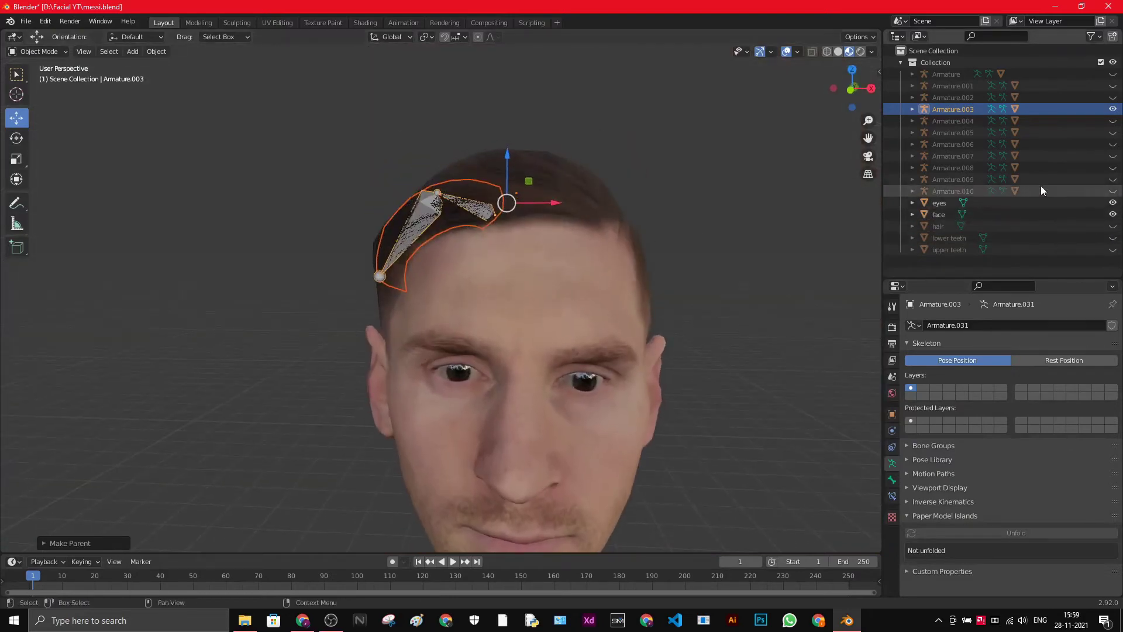
# - Unhide all the remaining armatures, the main hair and the upper and lower teeth in the viewport
pyautogui.click(1113, 75)
pyautogui.click(1112, 86)
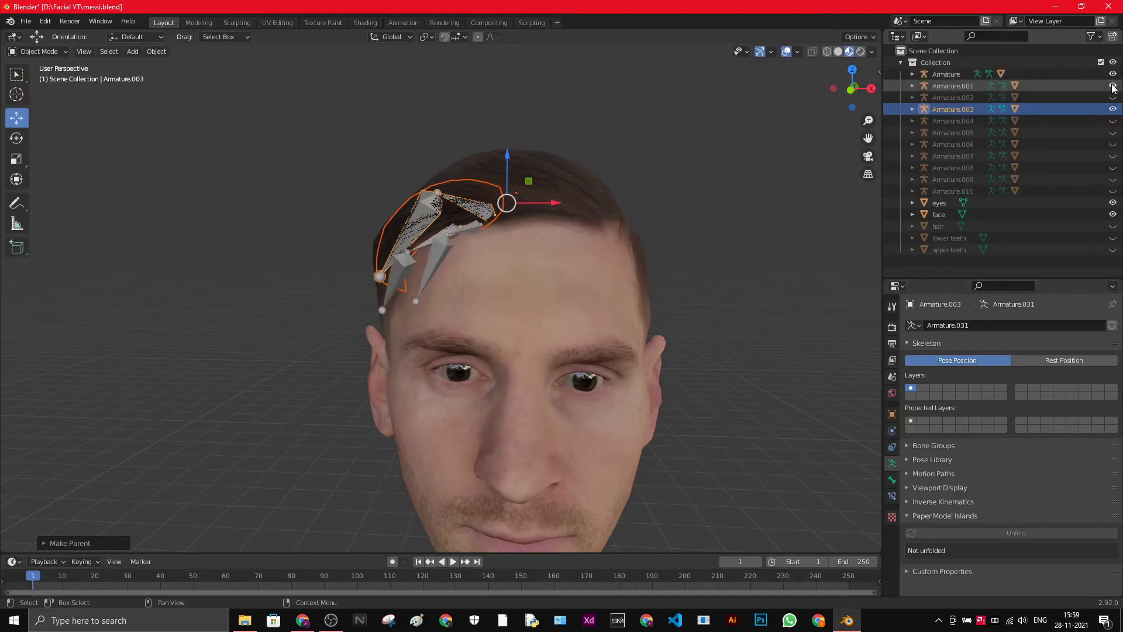
pyautogui.moveTo(1113, 98); pyautogui.dragTo(1113, 251)
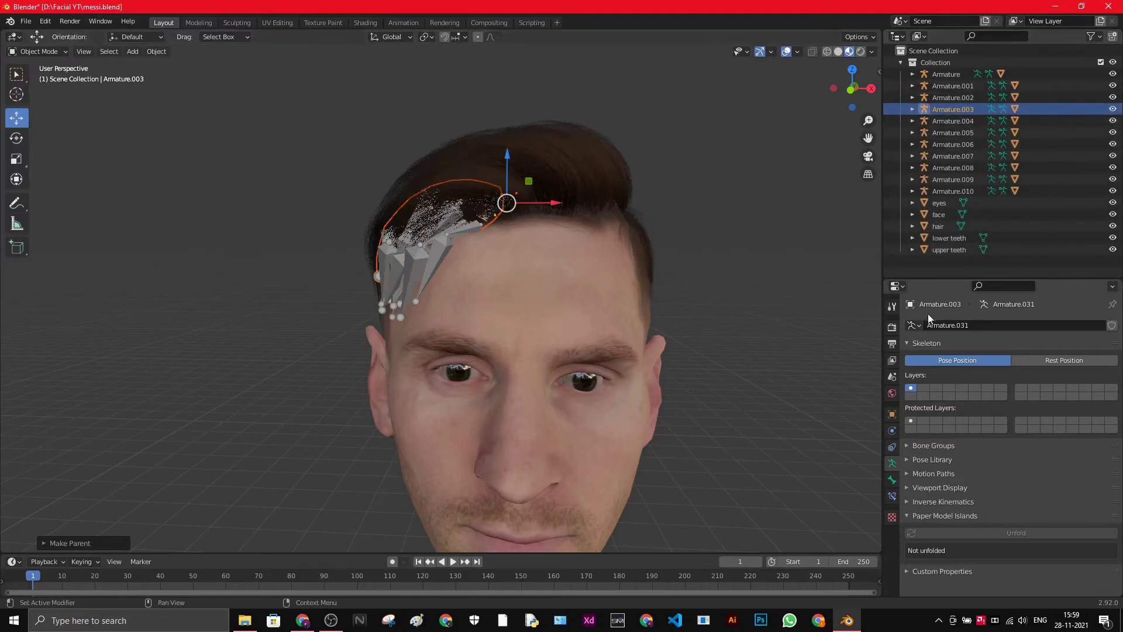
# - Enlarge the Outliner in height and width, and expand Armature and Armature.001 down to their bones
pyautogui.moveTo(929, 276); pyautogui.dragTo(930, 429)
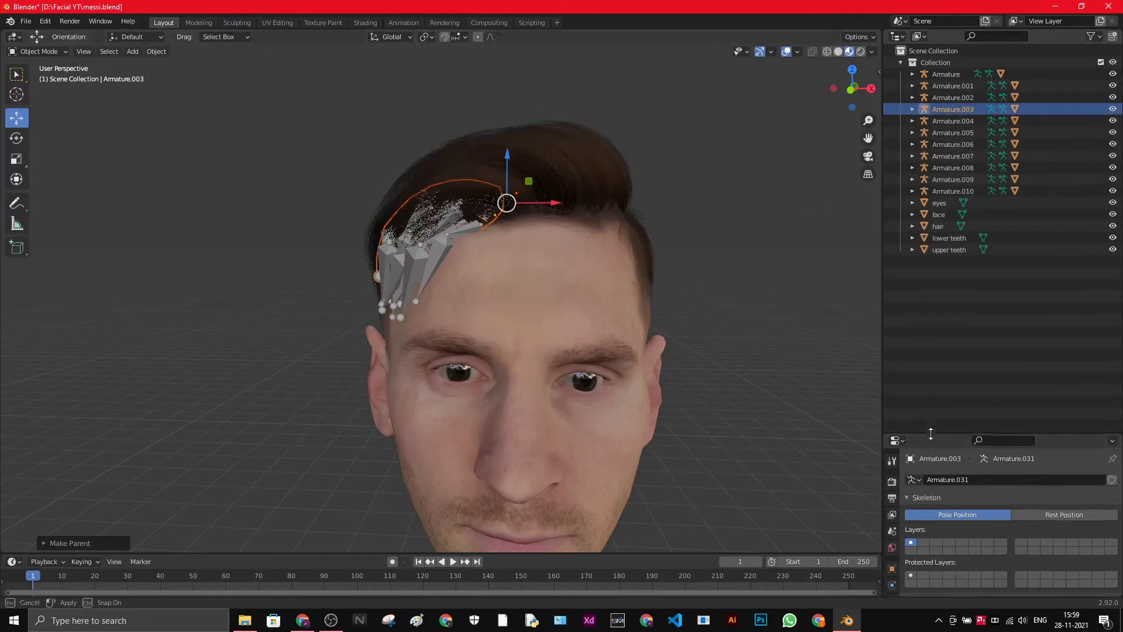
pyautogui.moveTo(882, 306); pyautogui.dragTo(698, 296)
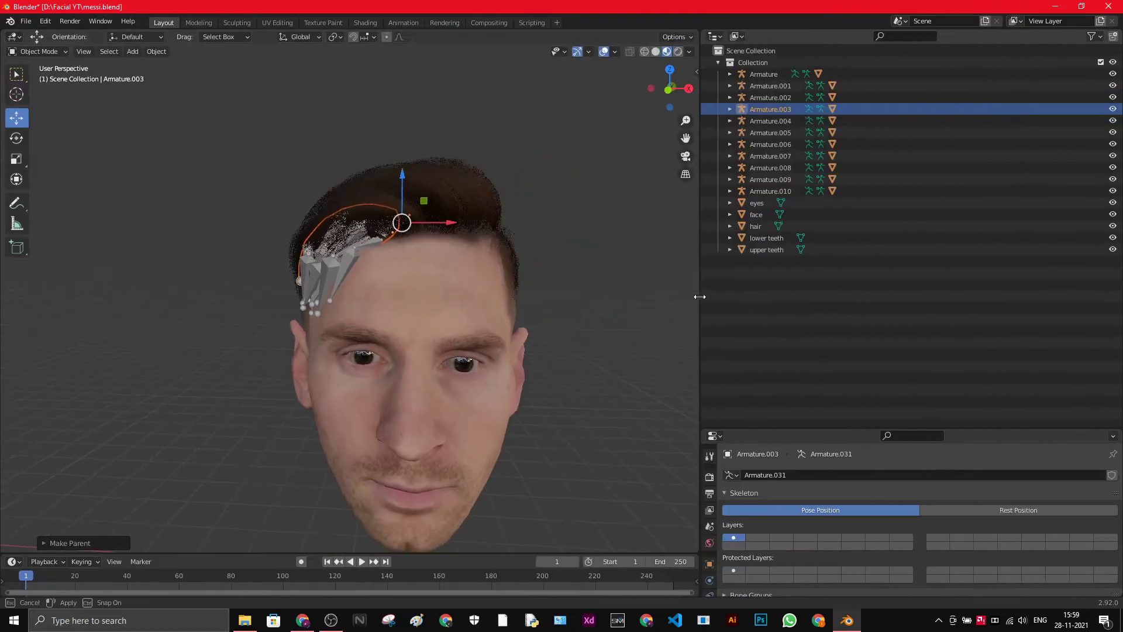
pyautogui.moveTo(697, 168); pyautogui.dragTo(616, 167)
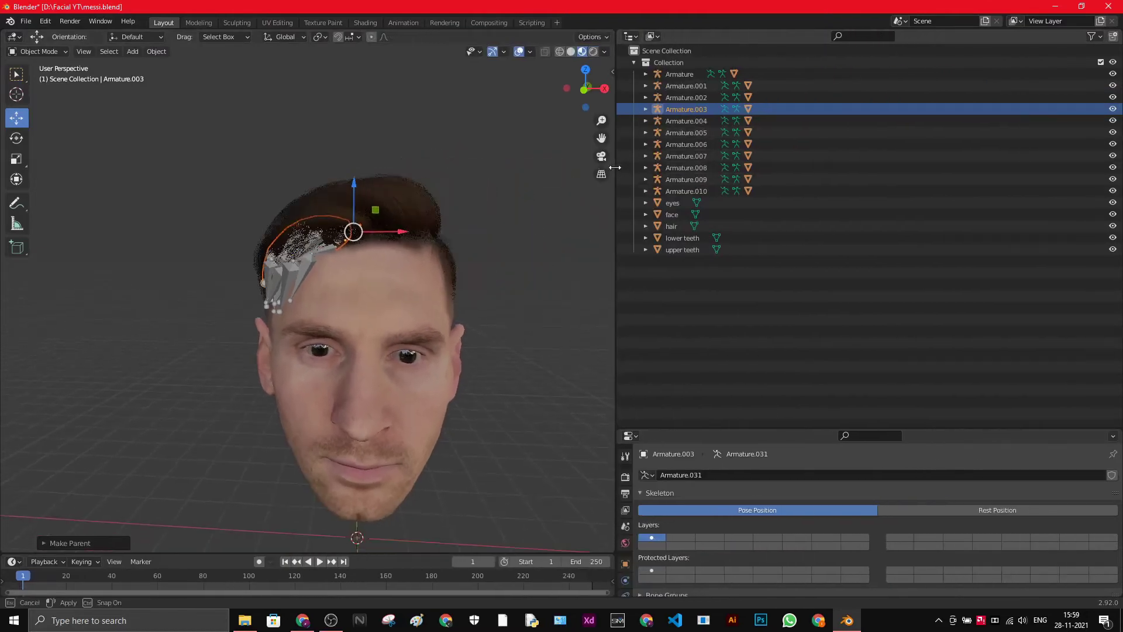
pyautogui.keyDown('shift'); pyautogui.click(645, 74); pyautogui.keyUp('shift')
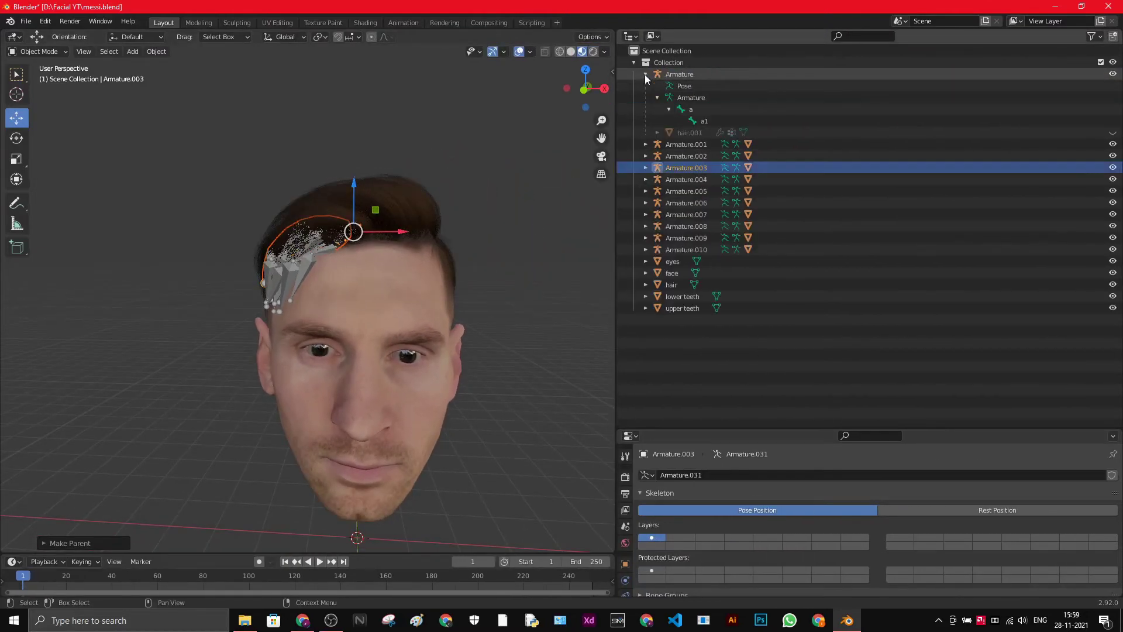
pyautogui.click(694, 110)
pyautogui.click(708, 120)
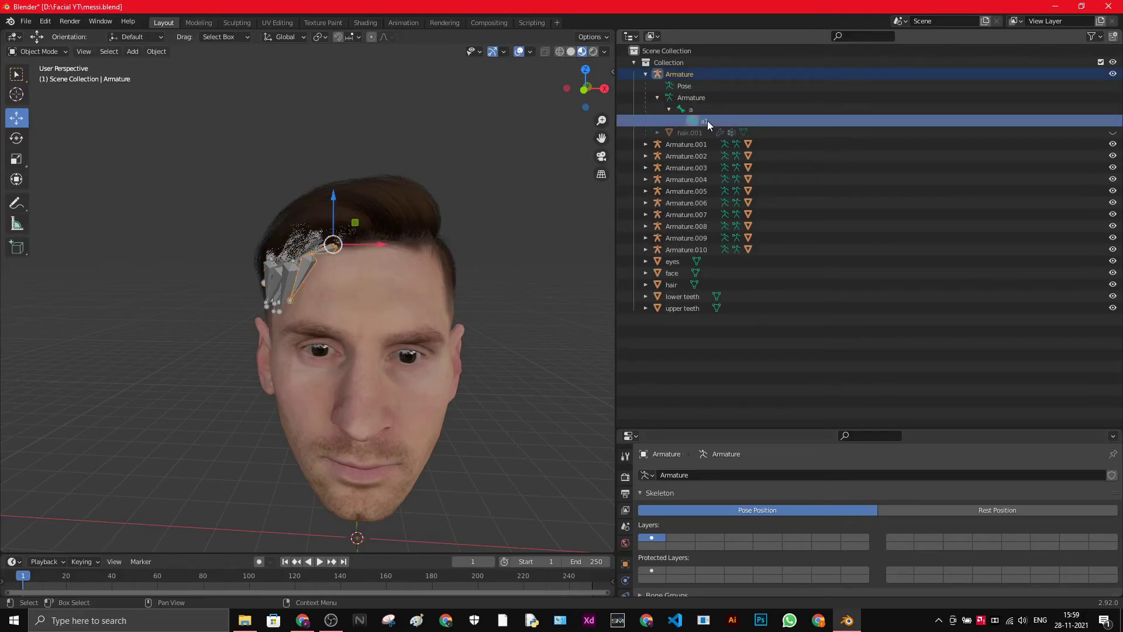
pyautogui.keyDown('shift'); pyautogui.click(646, 144); pyautogui.keyUp('shift')
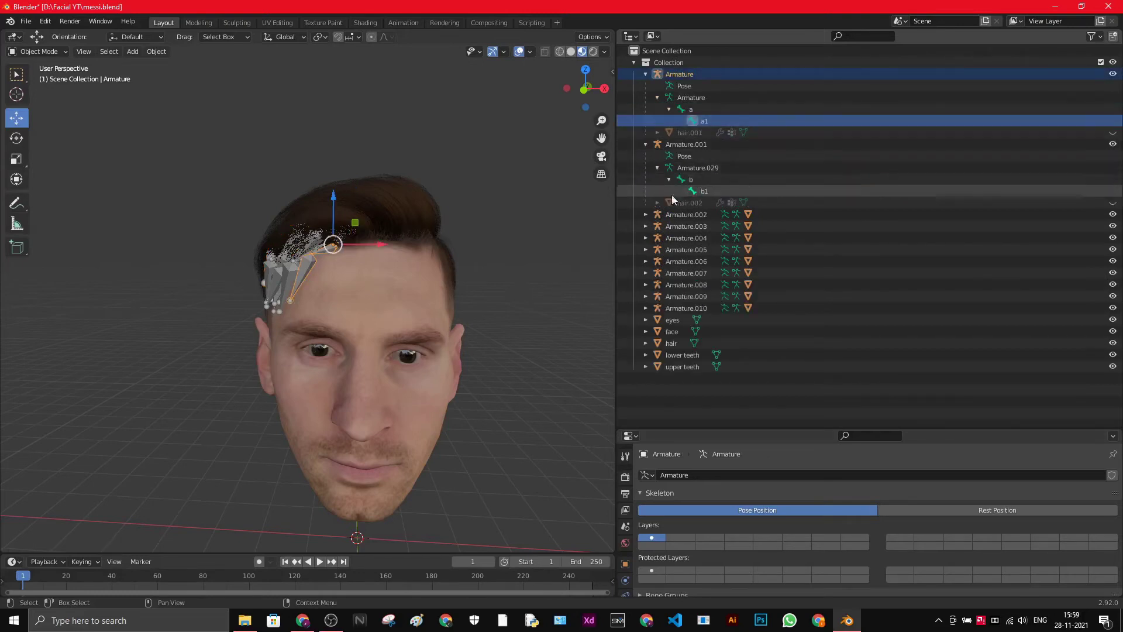
# - Rename Armature.002's first bone to c and its child bone to c1
pyautogui.keyDown('shift'); pyautogui.click(646, 215); pyautogui.keyUp('shift')
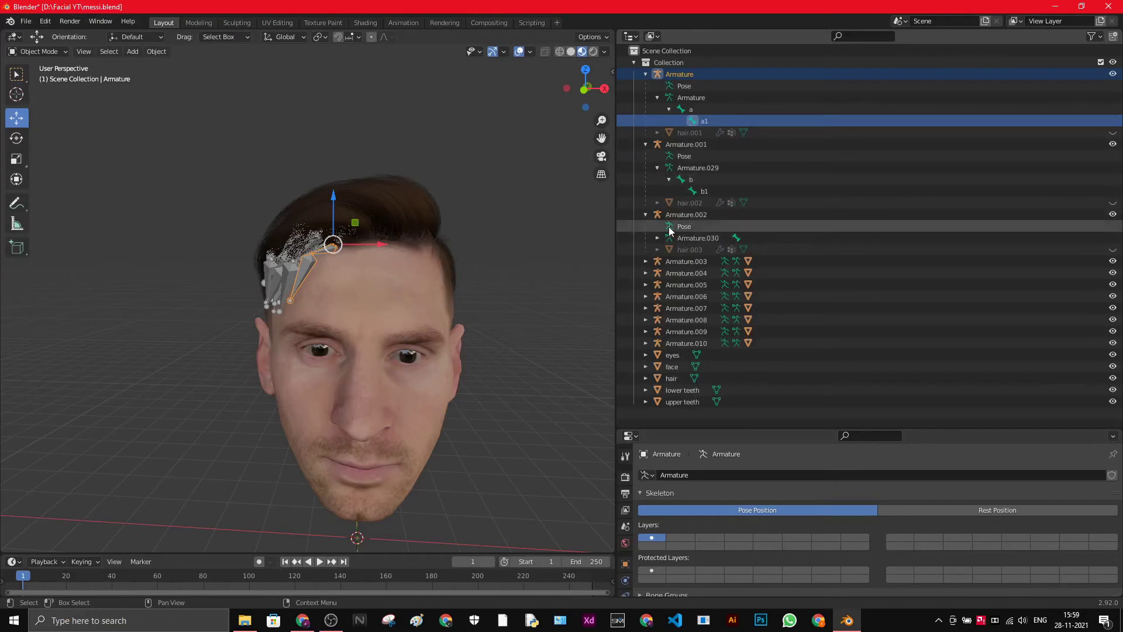
pyautogui.keyDown('shift'); pyautogui.click(658, 238); pyautogui.keyUp('shift')
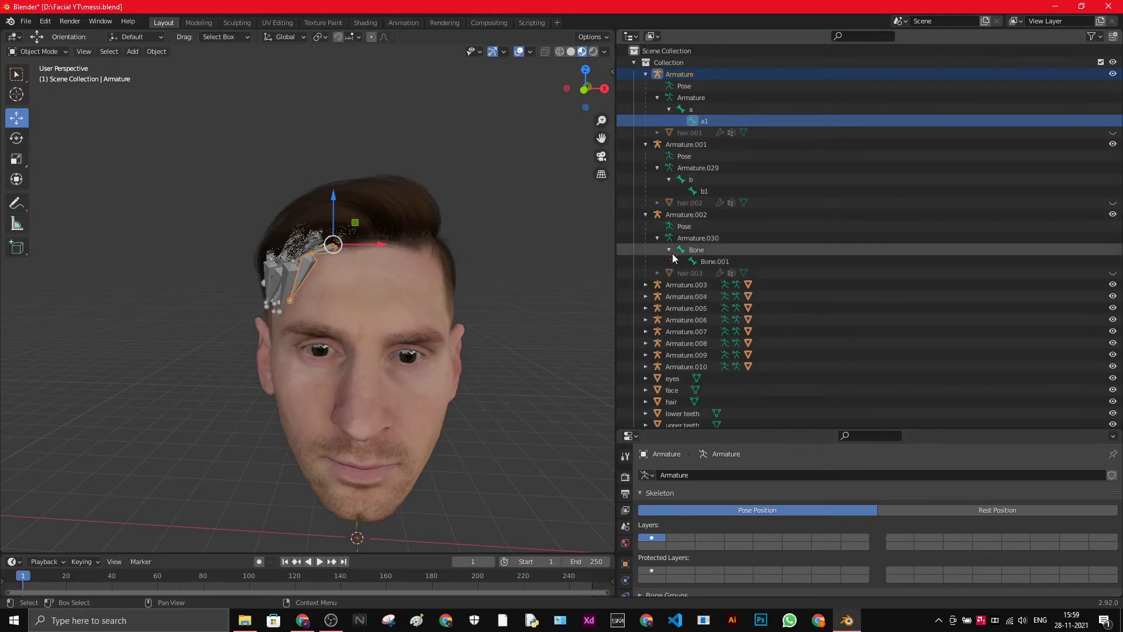
pyautogui.doubleClick(696, 250)
pyautogui.write('c')
pyautogui.press('Return')
pyautogui.doubleClick(719, 259)
pyautogui.write('d')
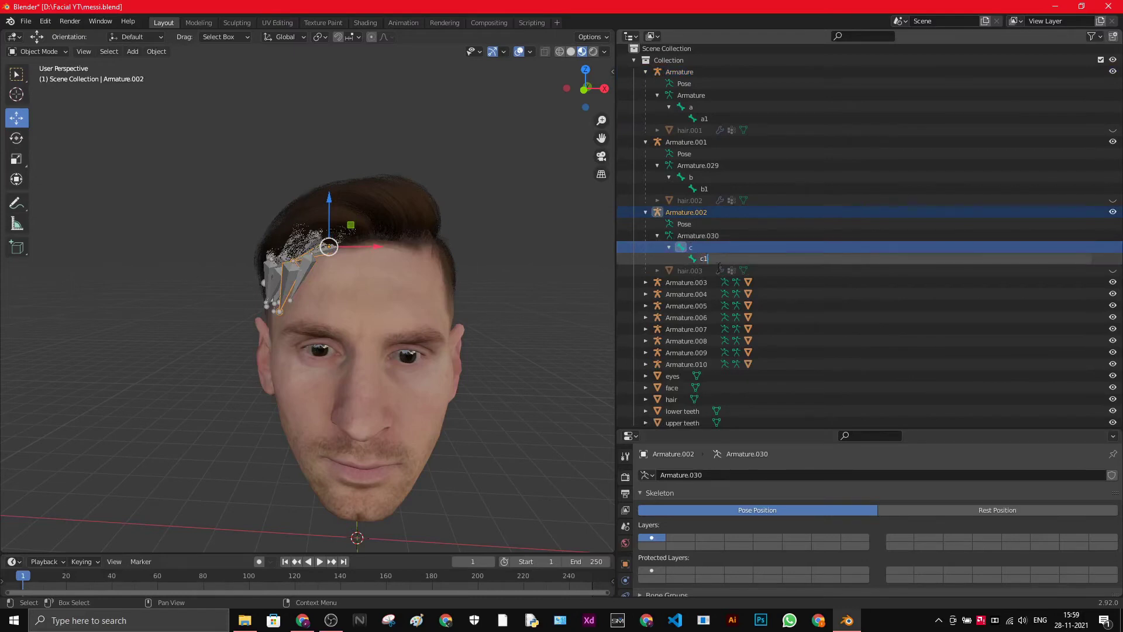
pyautogui.press('Return')
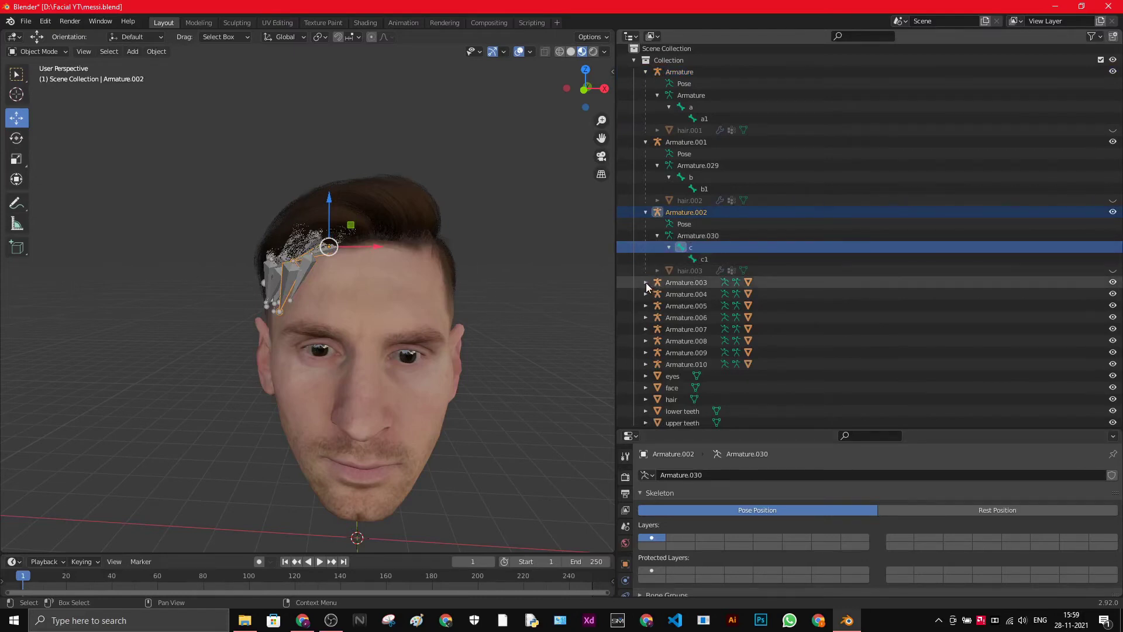
# - Rename Armature.003's first bone to d and its child bone to d1
pyautogui.click(646, 283)
pyautogui.click(657, 306)
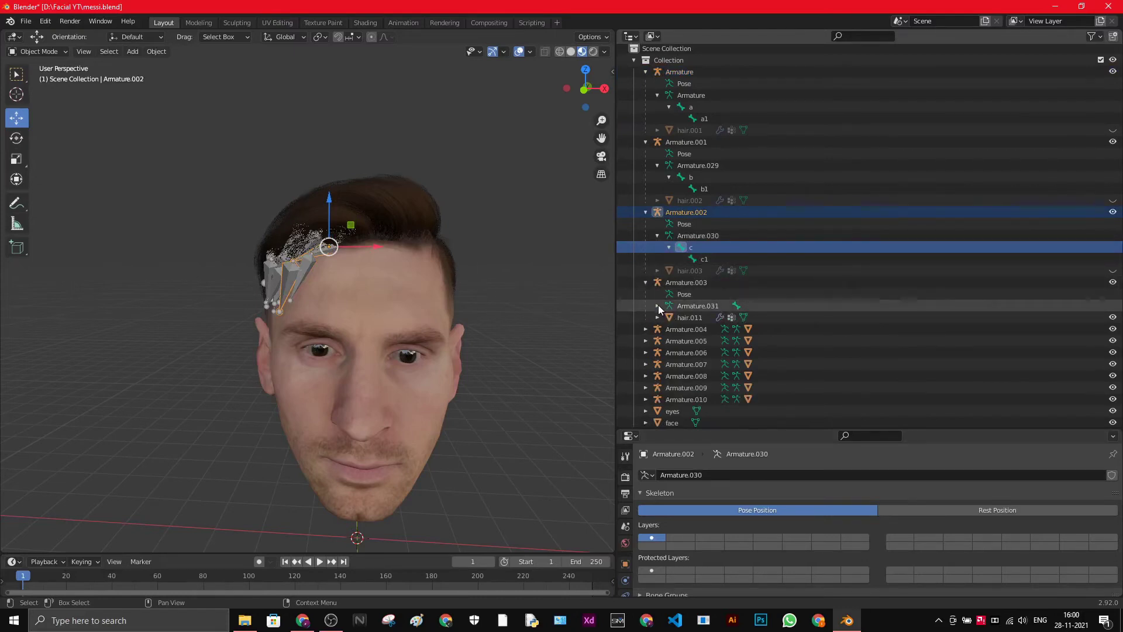
pyautogui.click(669, 318)
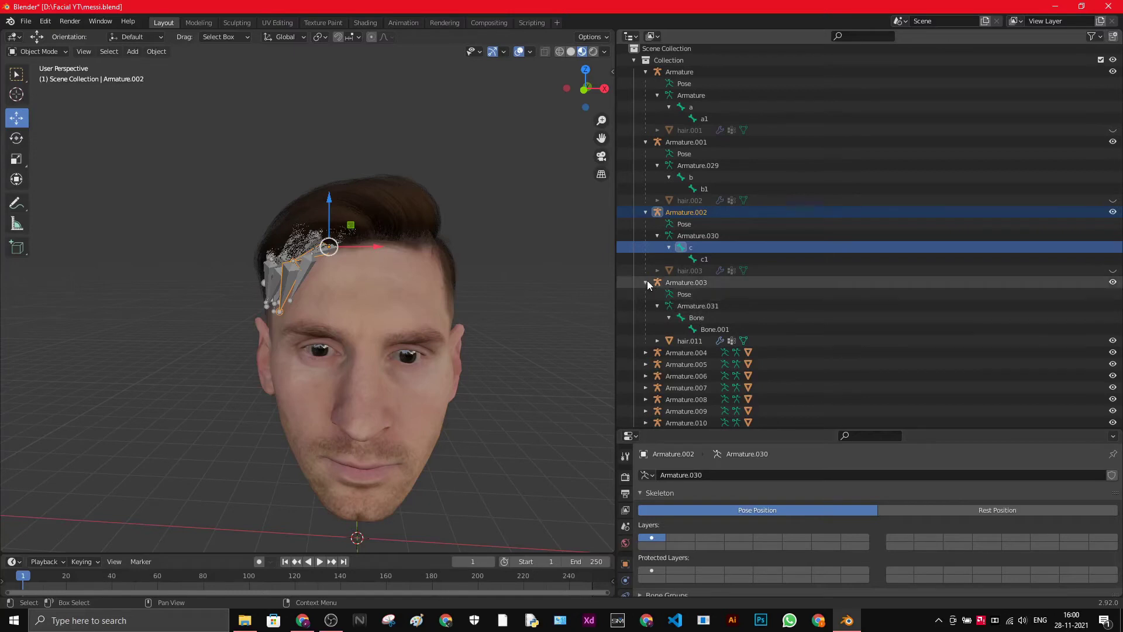
pyautogui.doubleClick(696, 317)
pyautogui.scroll(-2, 700, 319)
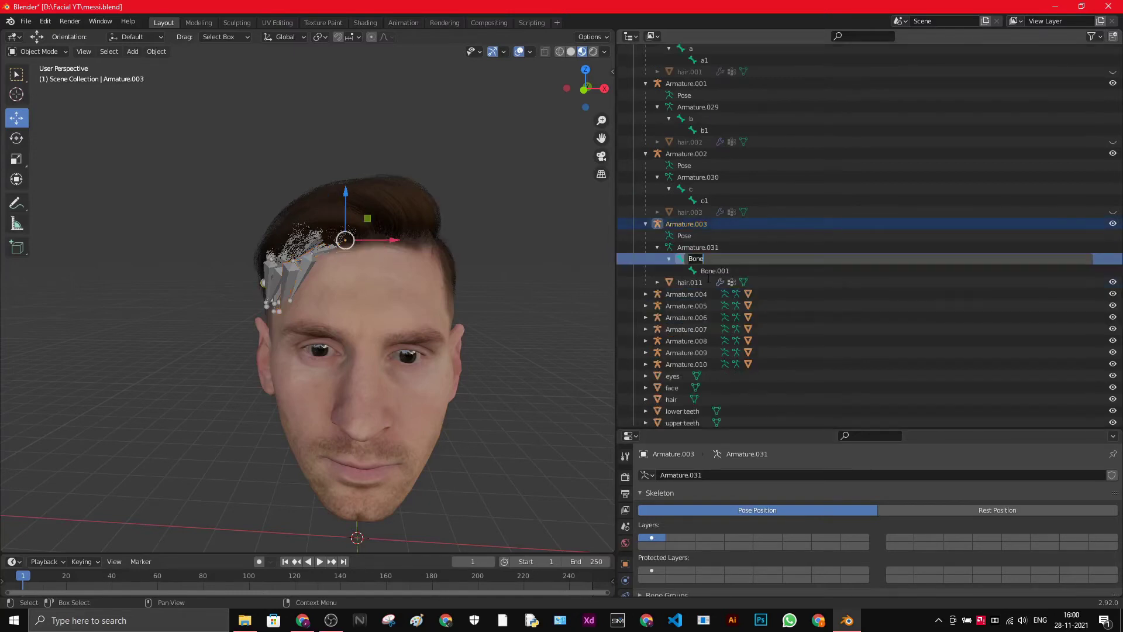
pyautogui.write('d')
pyautogui.doubleClick(717, 270)
pyautogui.write('d')
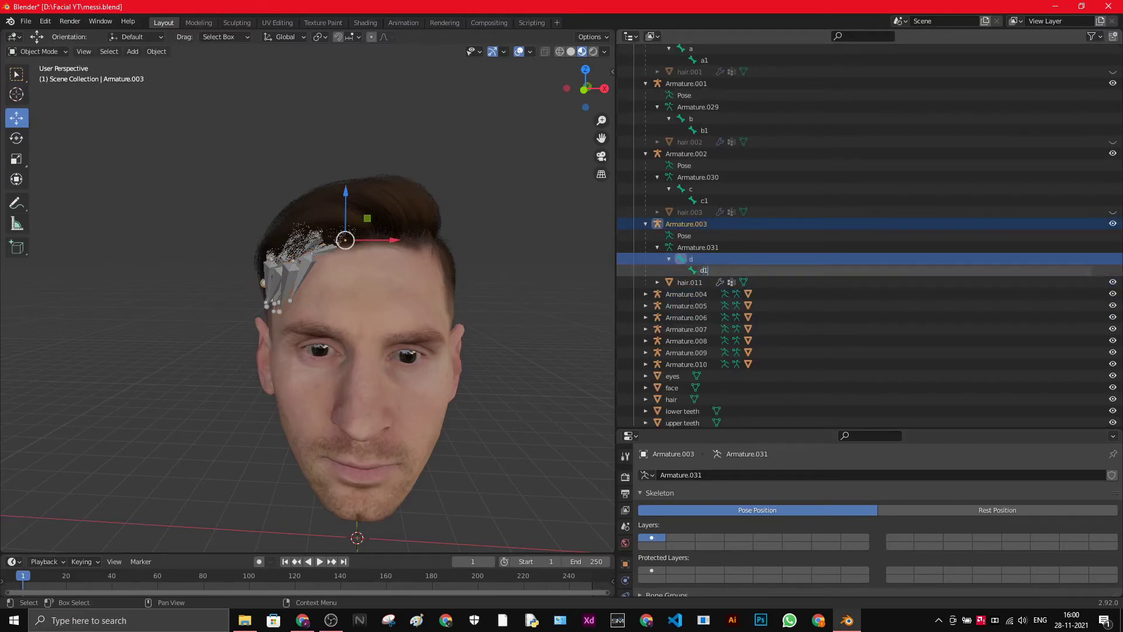
pyautogui.write('1')
pyautogui.press('Return')
pyautogui.click(646, 294)
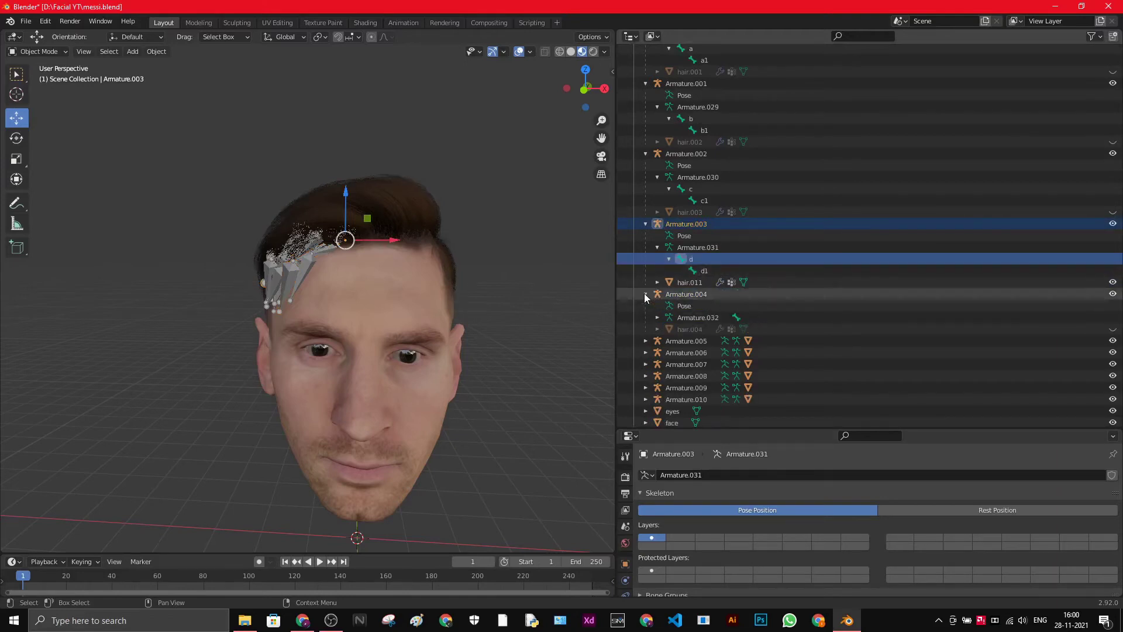
pyautogui.click(645, 295)
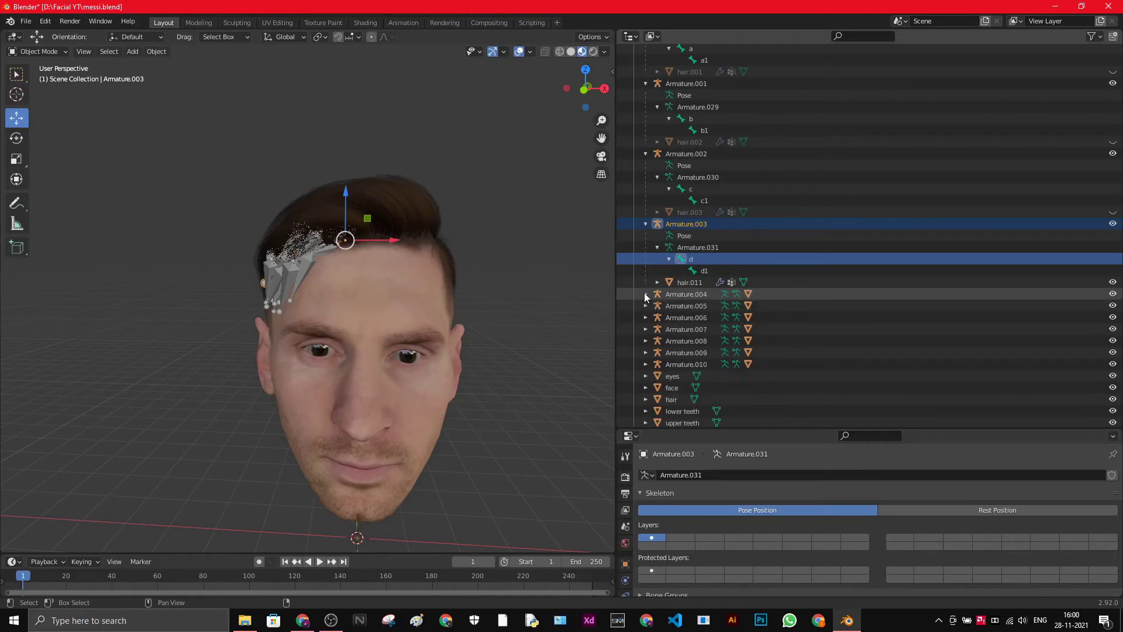
# - Expand Armature.004 in the Outliner and rename its first bone to e and its child bone to e1
pyautogui.keyDown('shift'); pyautogui.click(646, 293); pyautogui.keyUp('shift')
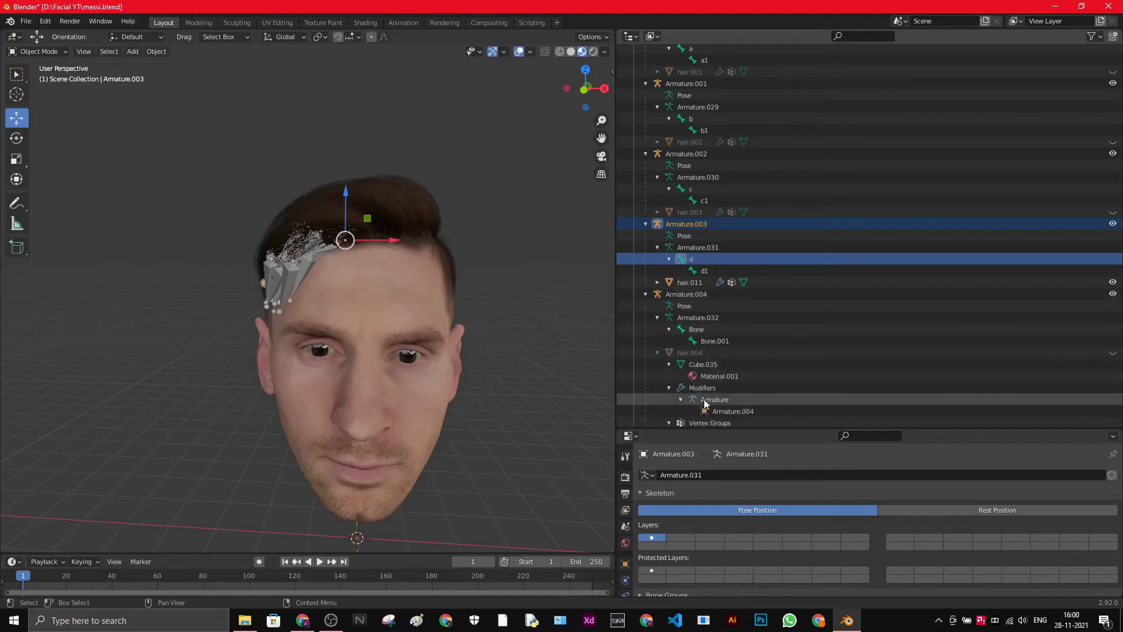
pyautogui.scroll(-3, 697, 281)
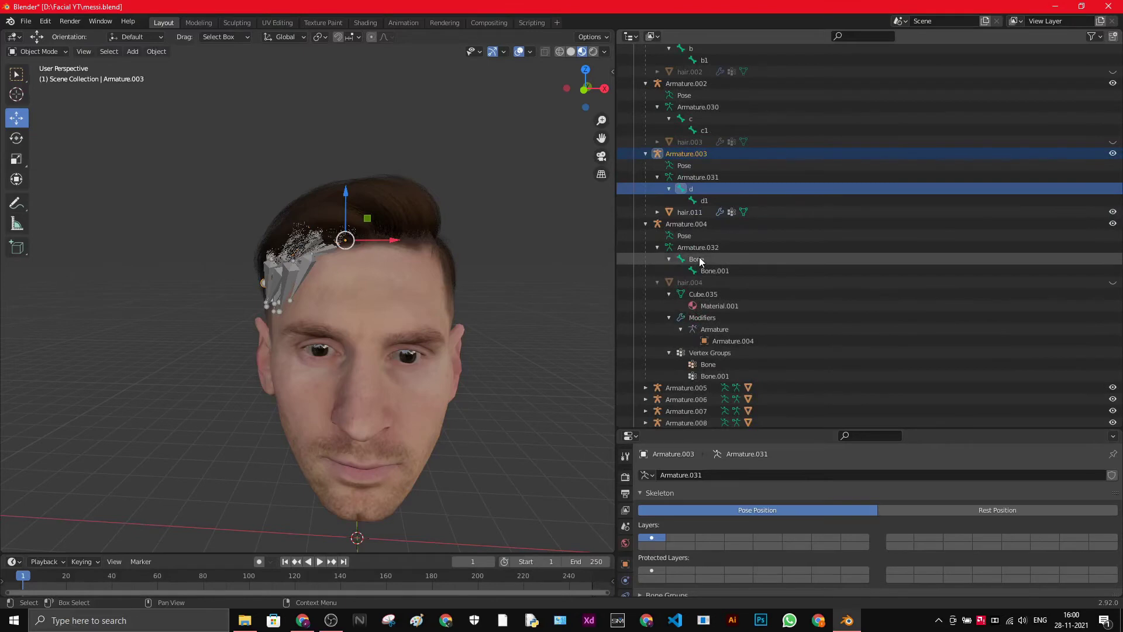
pyautogui.doubleClick(702, 262)
pyautogui.scroll(-1, 701, 257)
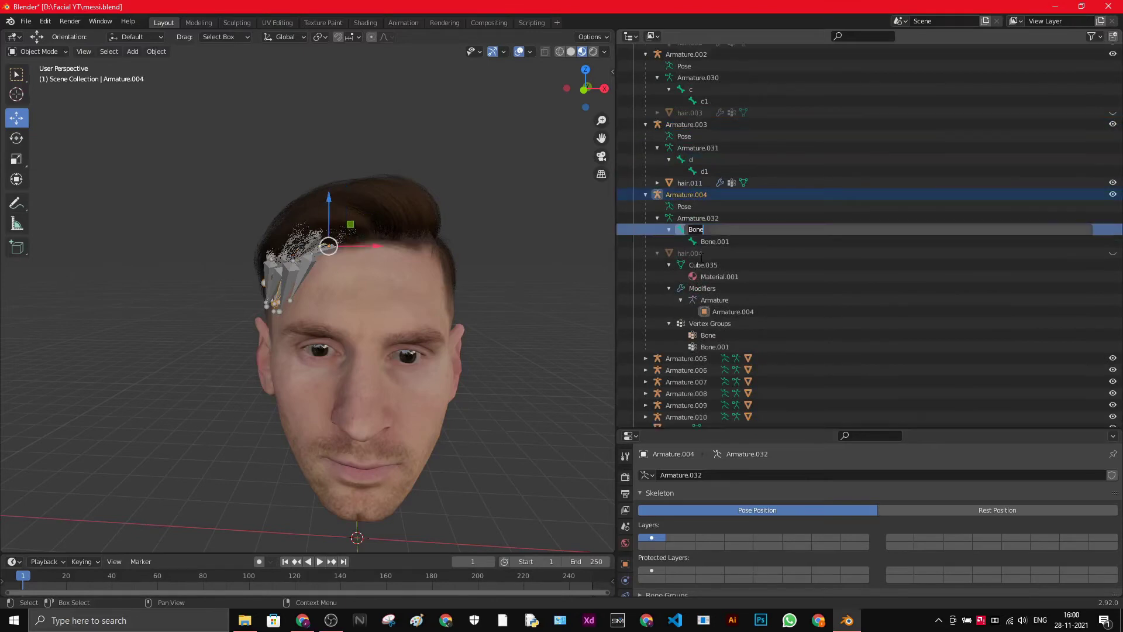
pyautogui.doubleClick(712, 240)
pyautogui.write('e')
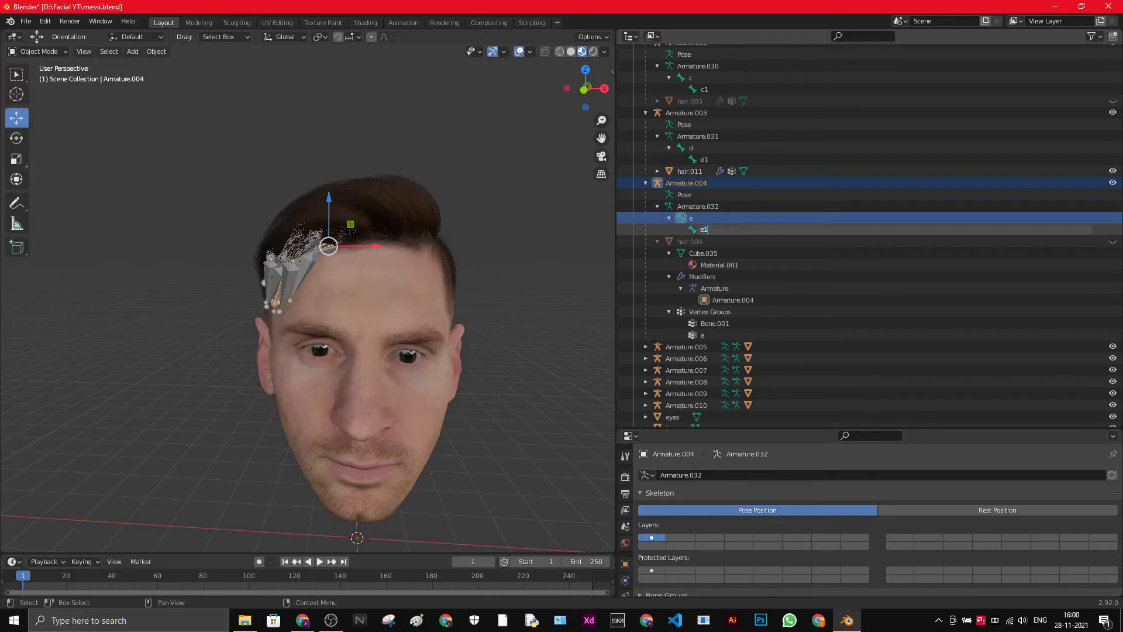
pyautogui.write('1')
pyautogui.press('Return')
# - Rename Armature.005's first bone to f and its child bone to f1
pyautogui.scroll(-4, 705, 288)
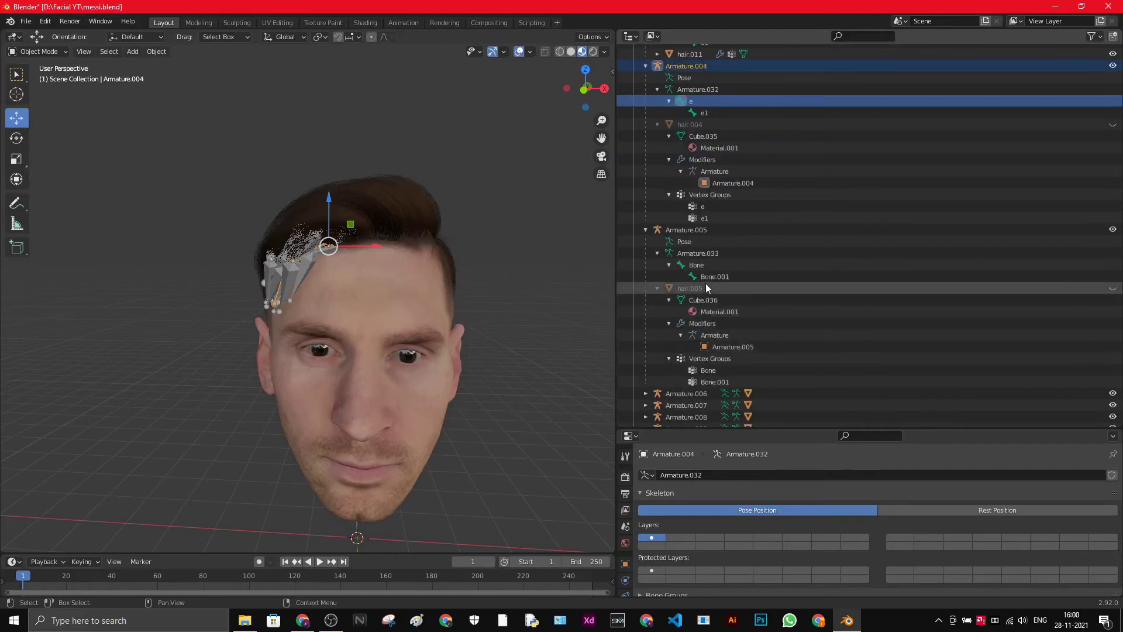
pyautogui.doubleClick(697, 264)
pyautogui.scroll(-1, 697, 264)
pyautogui.write('f')
pyautogui.press('Return')
pyautogui.doubleClick(720, 241)
pyautogui.write('f')
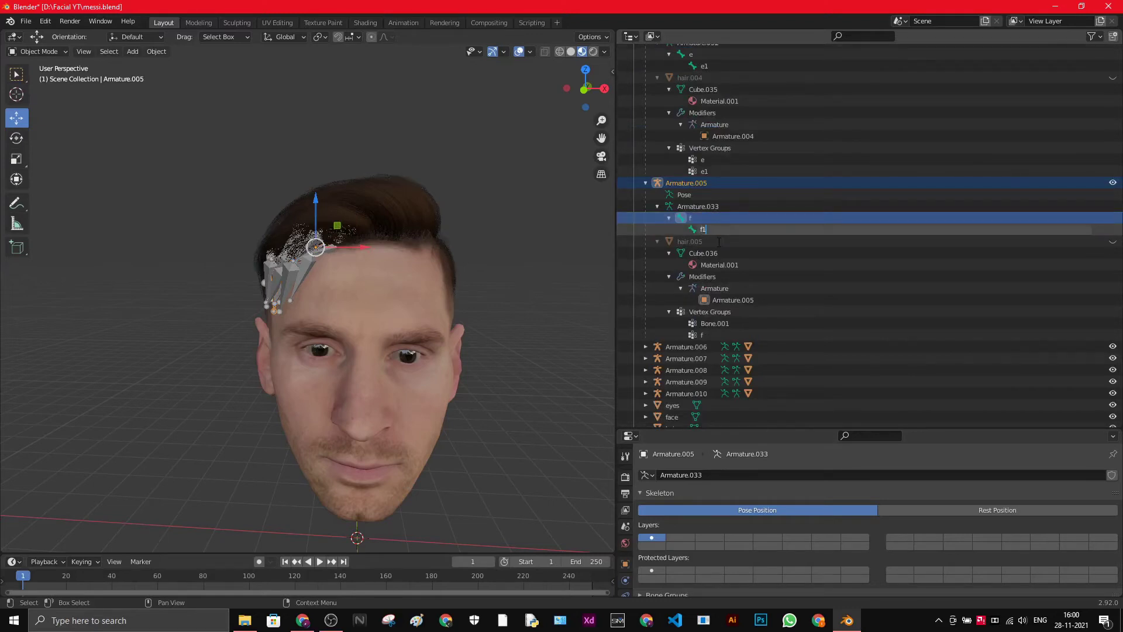
pyautogui.write('1')
pyautogui.press('Return')
# - Expand Armature.006 and rename its first bone to g and its child bone to g1
pyautogui.click(646, 346)
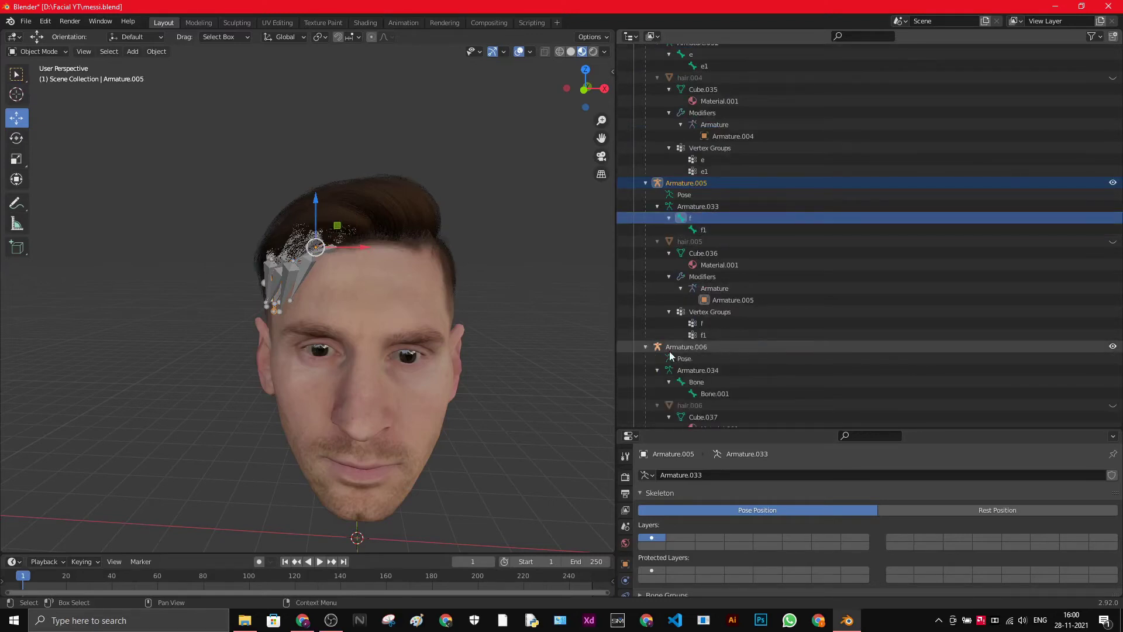
pyautogui.scroll(-3, 673, 339)
pyautogui.doubleClick(697, 311)
pyautogui.scroll(-3, 699, 315)
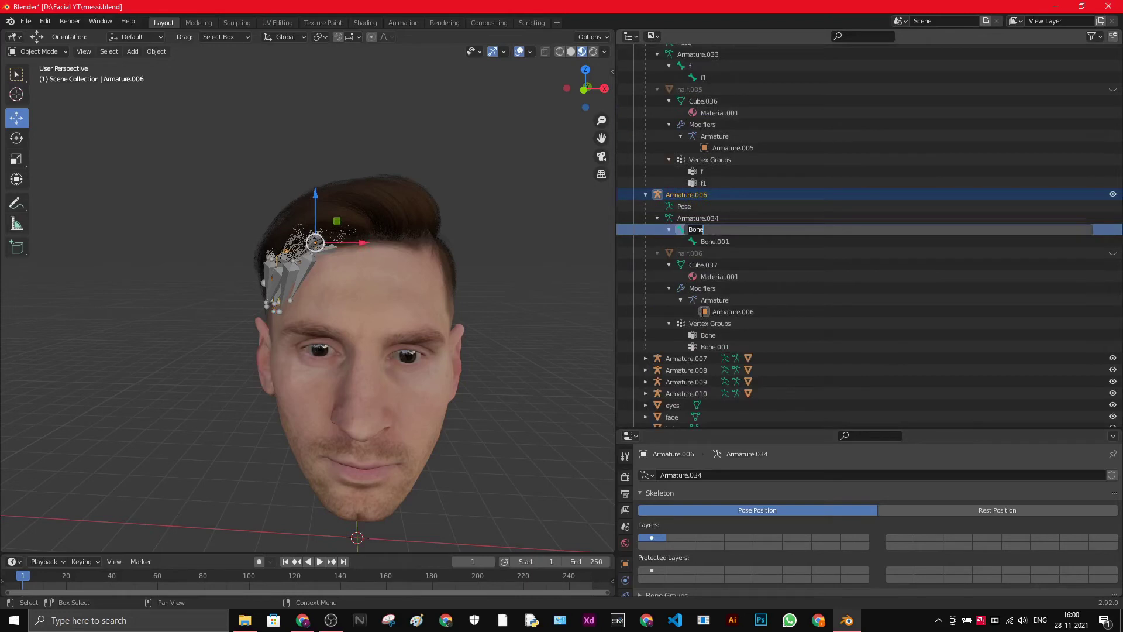
pyautogui.write('g')
pyautogui.press('Return')
pyautogui.doubleClick(715, 241)
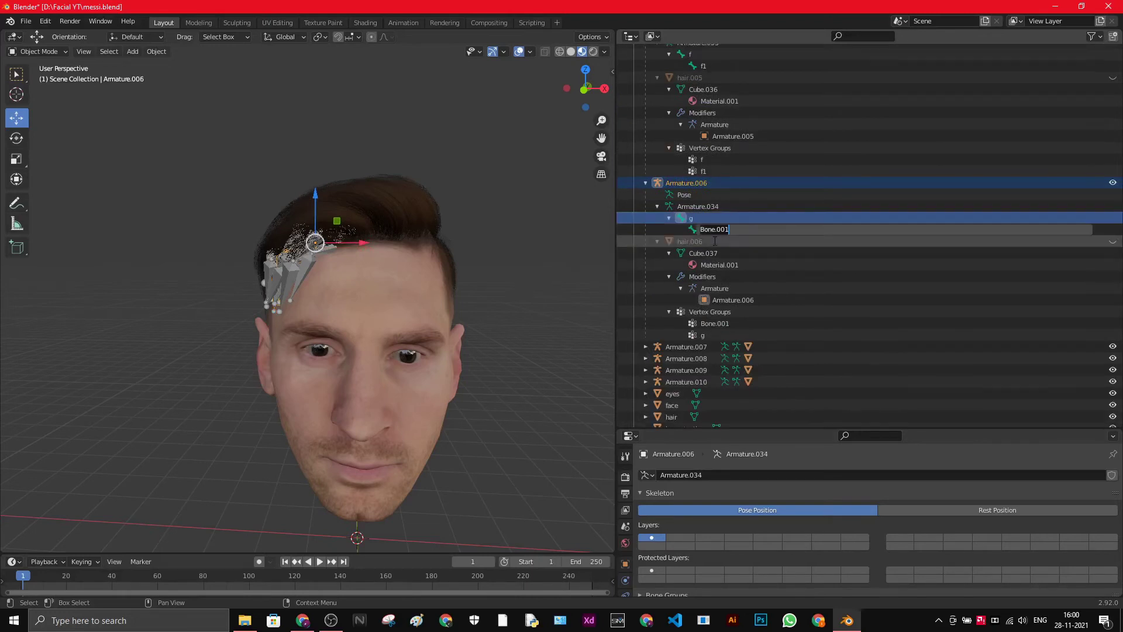
pyautogui.write('g1')
pyautogui.press('Return')
# - Expand Armature.007 and rename its first bone to h and its child bone to h1
pyautogui.click(645, 347)
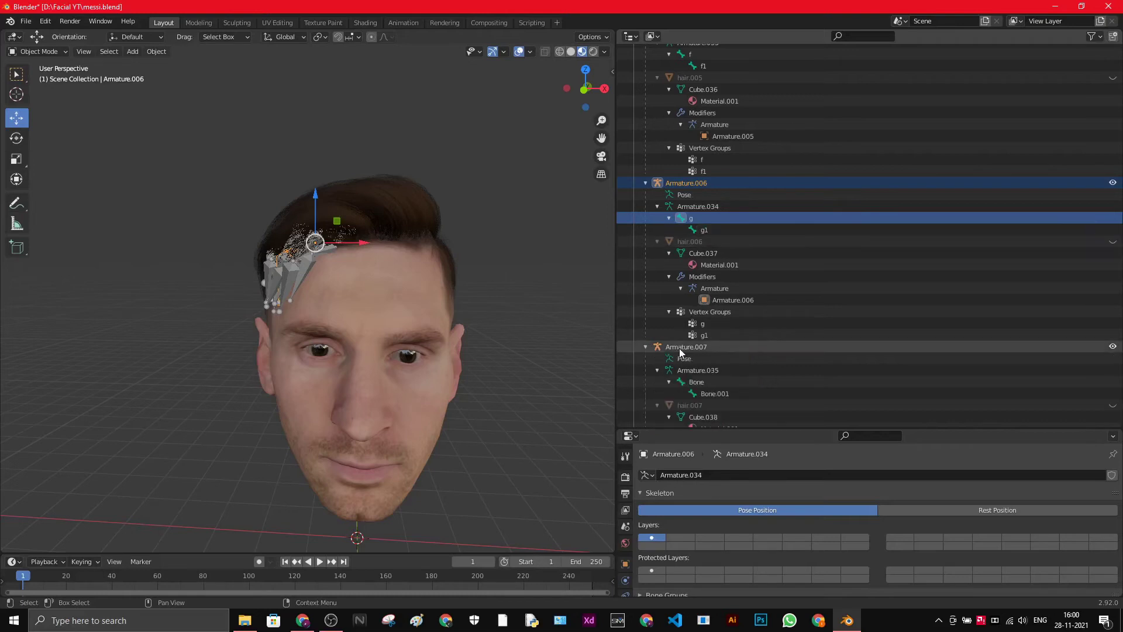
pyautogui.scroll(-4, 696, 293)
pyautogui.doubleClick(700, 268)
pyautogui.scroll(-1, 700, 268)
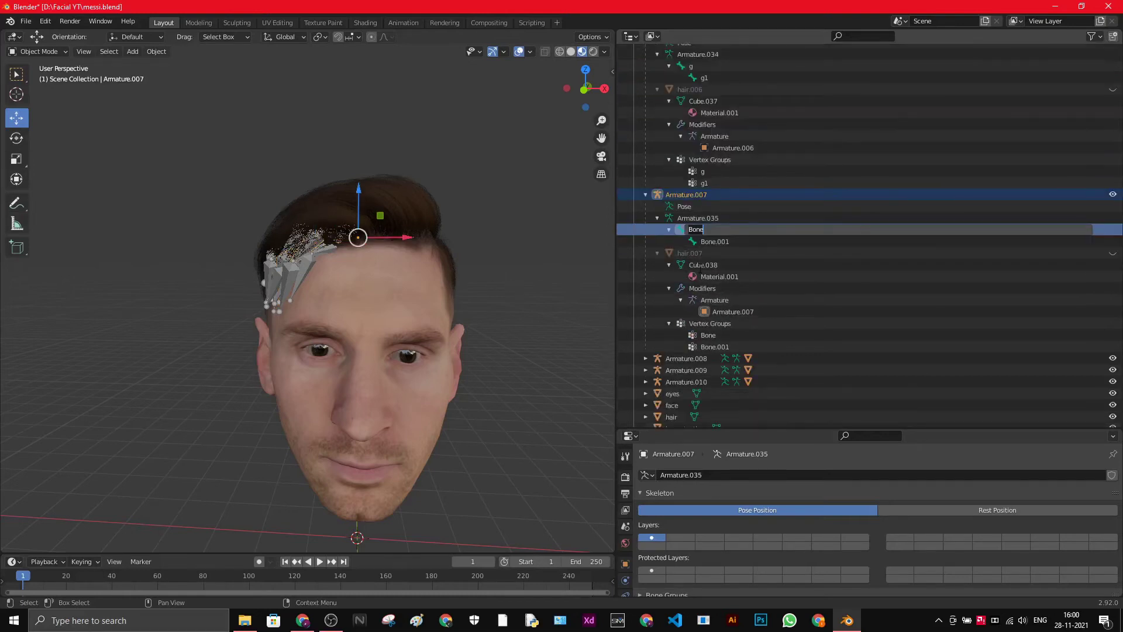
pyautogui.press('Return')
pyautogui.doubleClick(713, 241)
pyautogui.scroll(-1, 714, 239)
pyautogui.write('h')
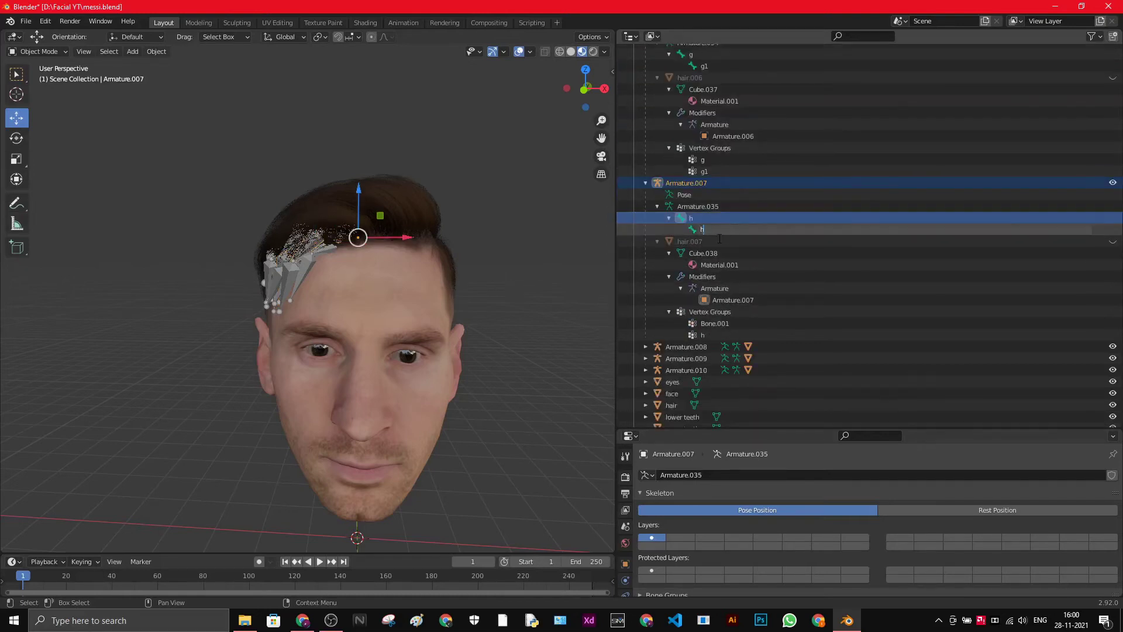
pyautogui.write('1')
pyautogui.press('Return')
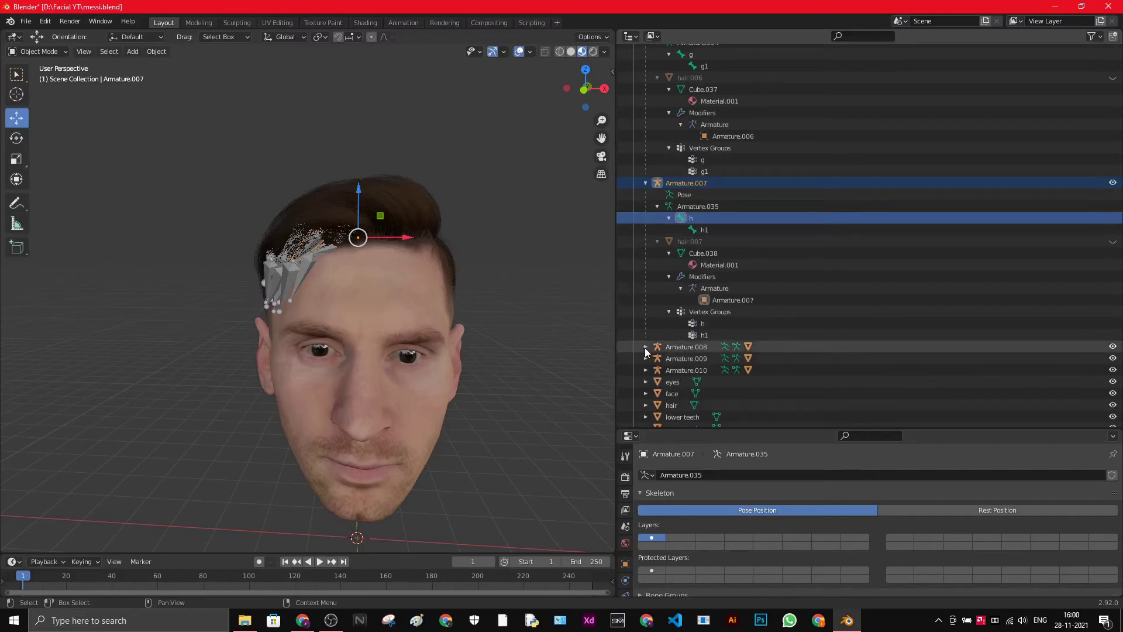
# - Expand Armature.008 and rename its first bone to i and its child bone to i1
pyautogui.click(645, 346)
pyautogui.doubleClick(706, 380)
pyautogui.scroll(-4, 705, 381)
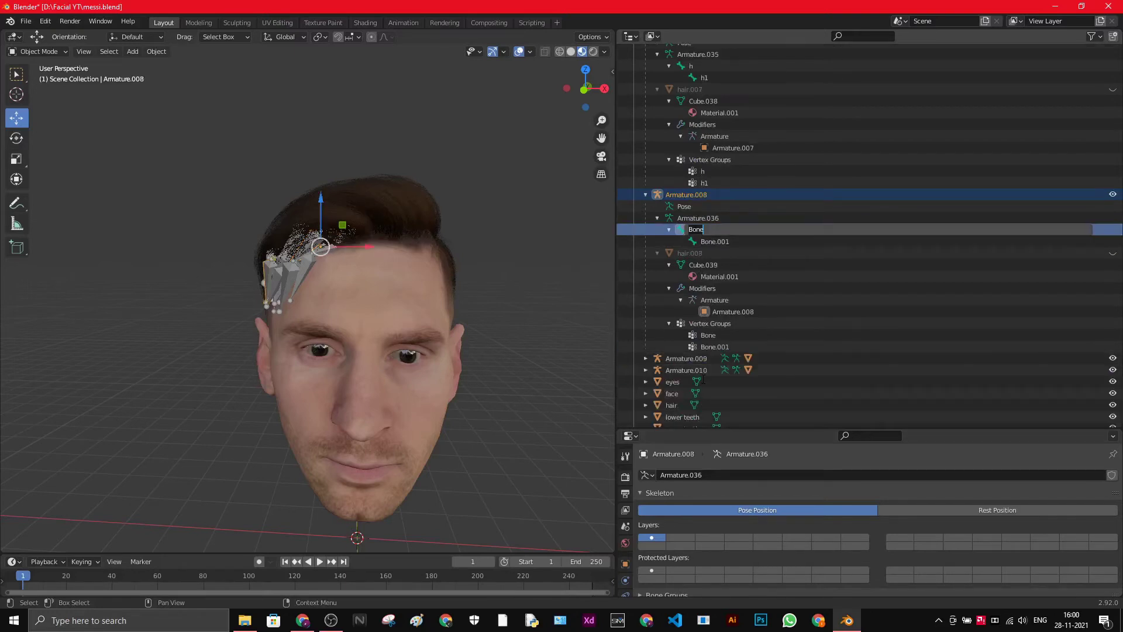
pyautogui.write('i')
pyautogui.press('Return')
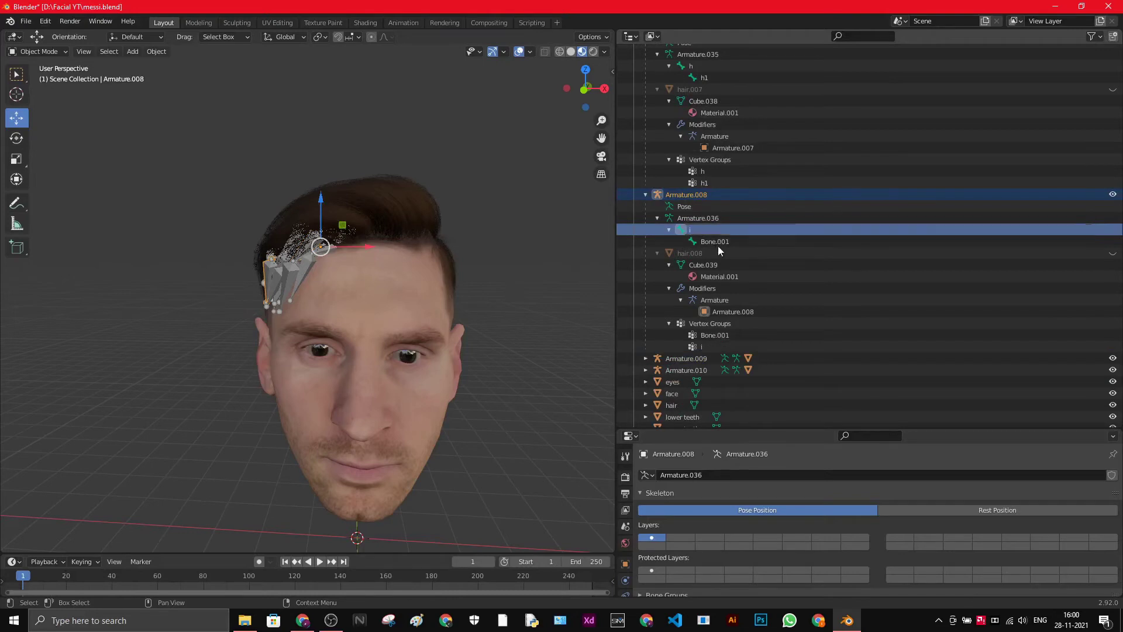
pyautogui.doubleClick(718, 245)
pyautogui.scroll(-1, 718, 246)
pyautogui.write('i')
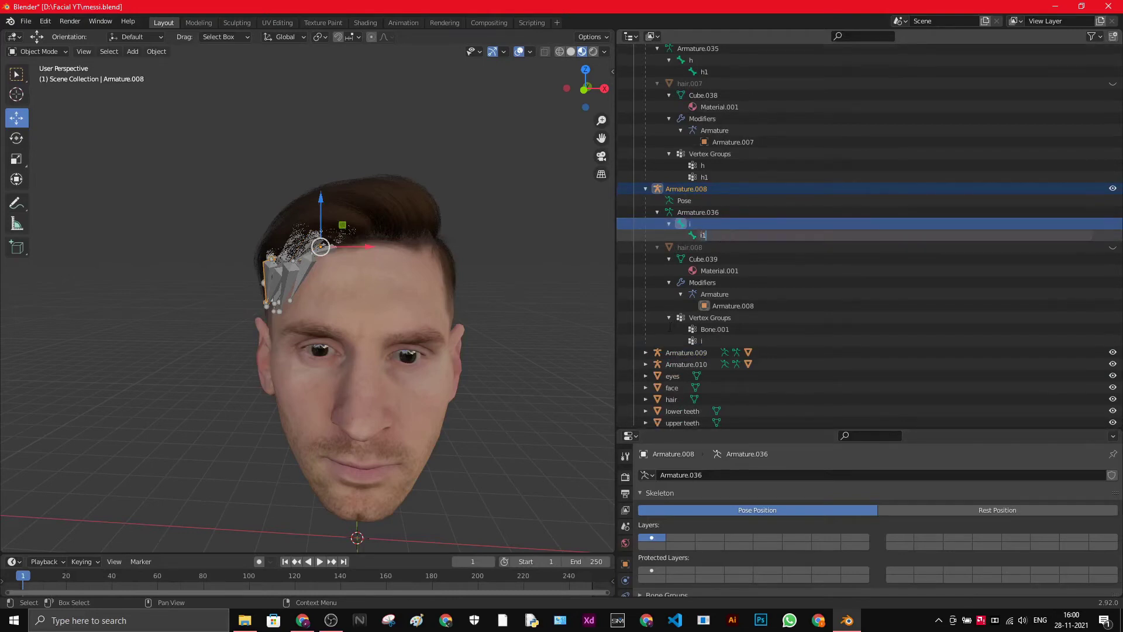
pyautogui.write('1')
pyautogui.press('Return')
# - Expand Armature.009 and rename its first bone to j and its child bone to j1
pyautogui.click(646, 353)
pyautogui.scroll(-4, 672, 351)
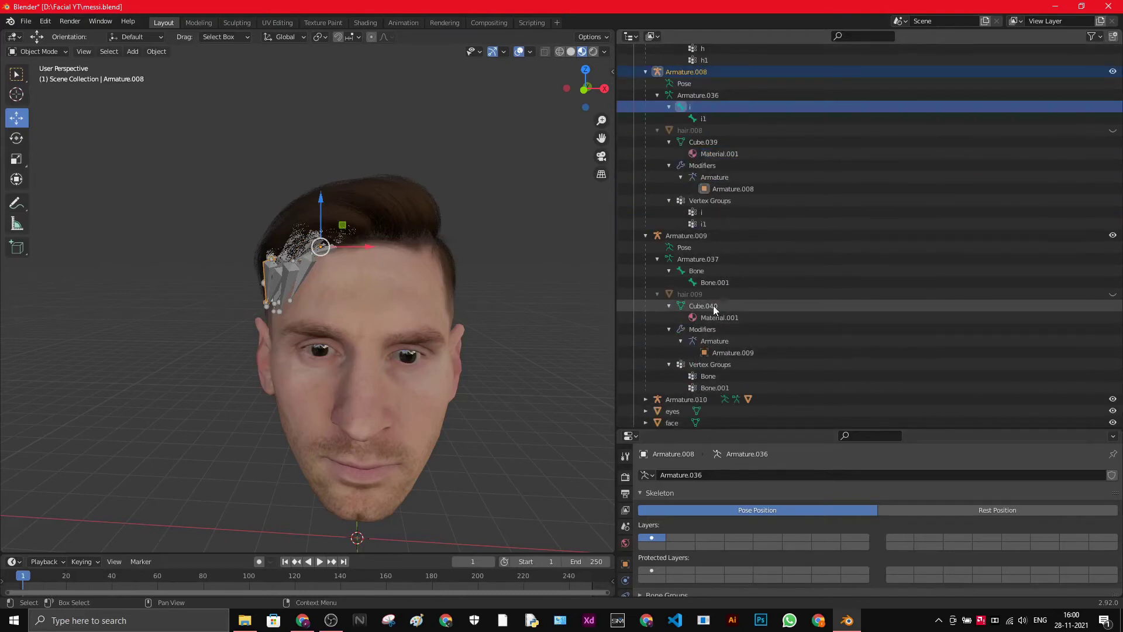
pyautogui.doubleClick(702, 271)
pyautogui.scroll(-1, 702, 271)
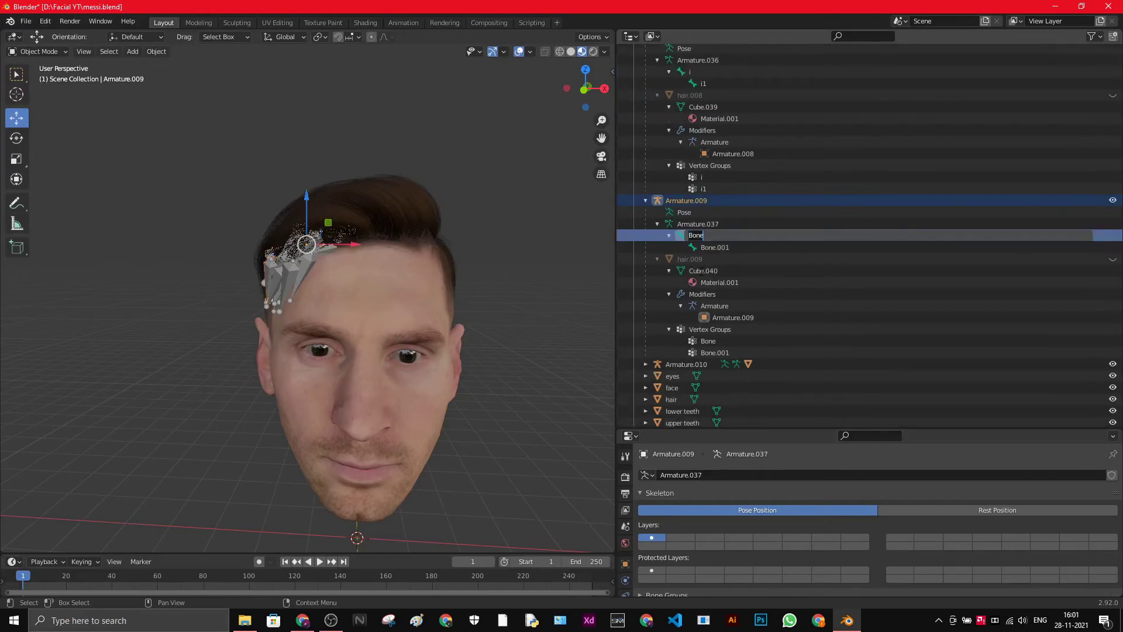
pyautogui.write('i')
pyautogui.press('Return')
pyautogui.doubleClick(720, 246)
pyautogui.write('i')
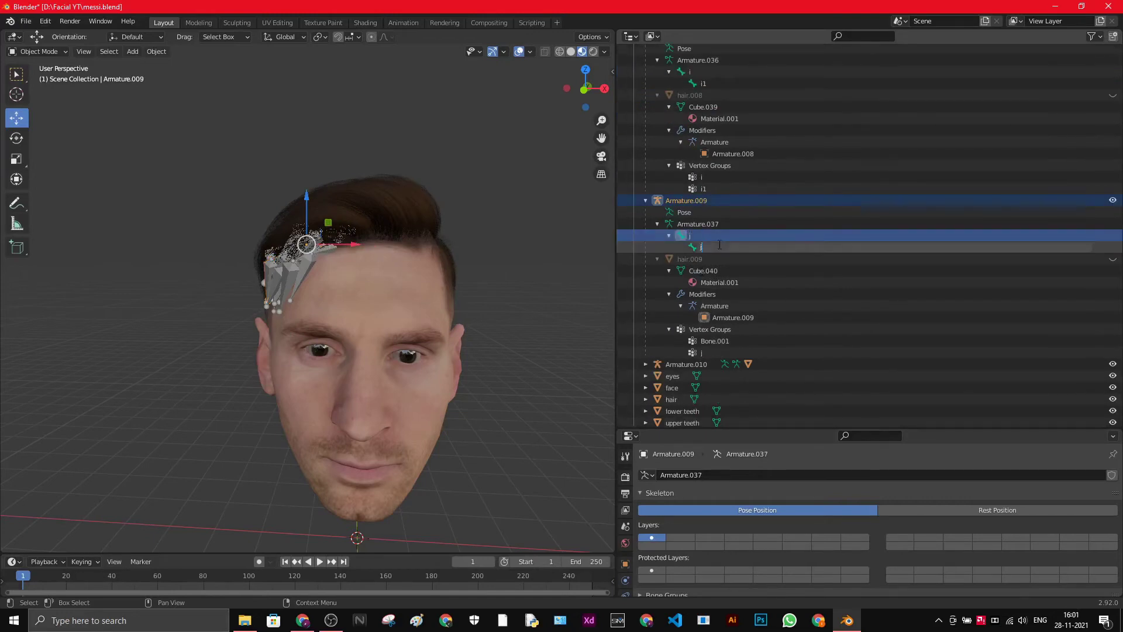
pyautogui.press('Return')
# - Expand Armature.010 and rename its first bone to k and its child bone to k1
pyautogui.click(646, 364)
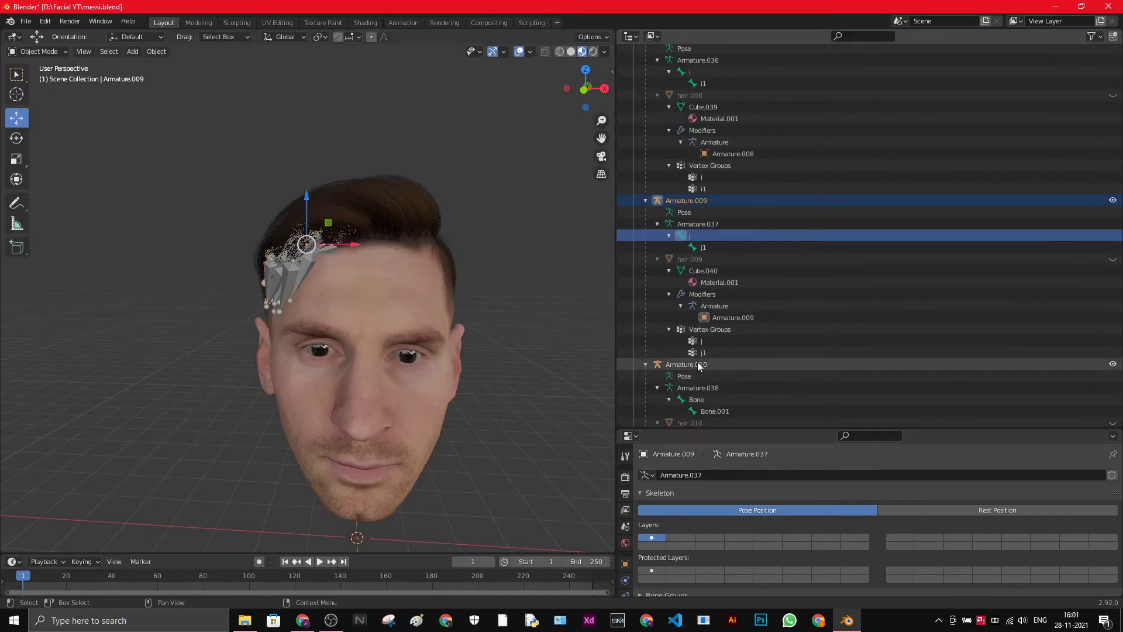
pyautogui.scroll(-4, 697, 362)
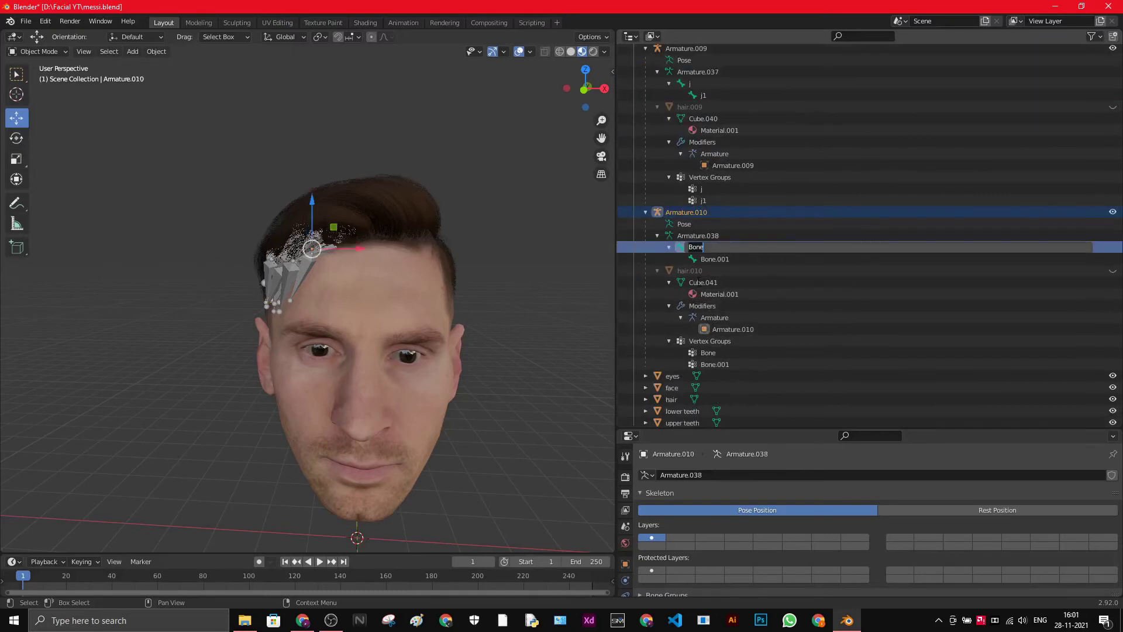
pyautogui.write('k')
pyautogui.press('Return')
pyautogui.doubleClick(715, 259)
pyautogui.write('k')
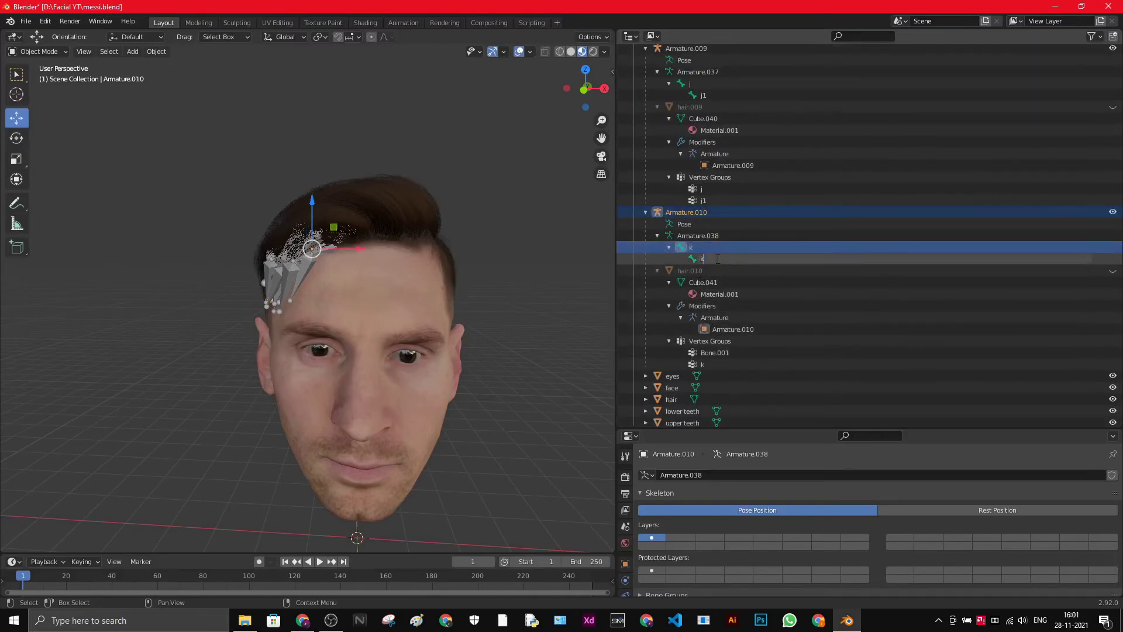
pyautogui.write('1')
pyautogui.press('Return')
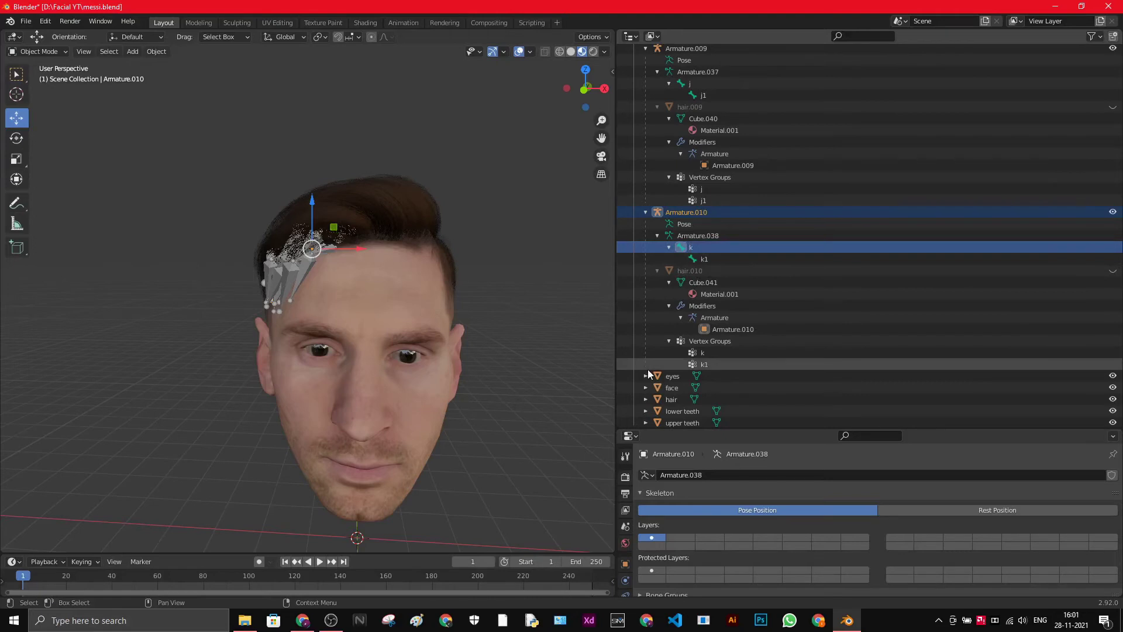
# - Collapse every armature in the Outliner, from Armature.010 up to Armature
pyautogui.scroll(-1, 644, 371)
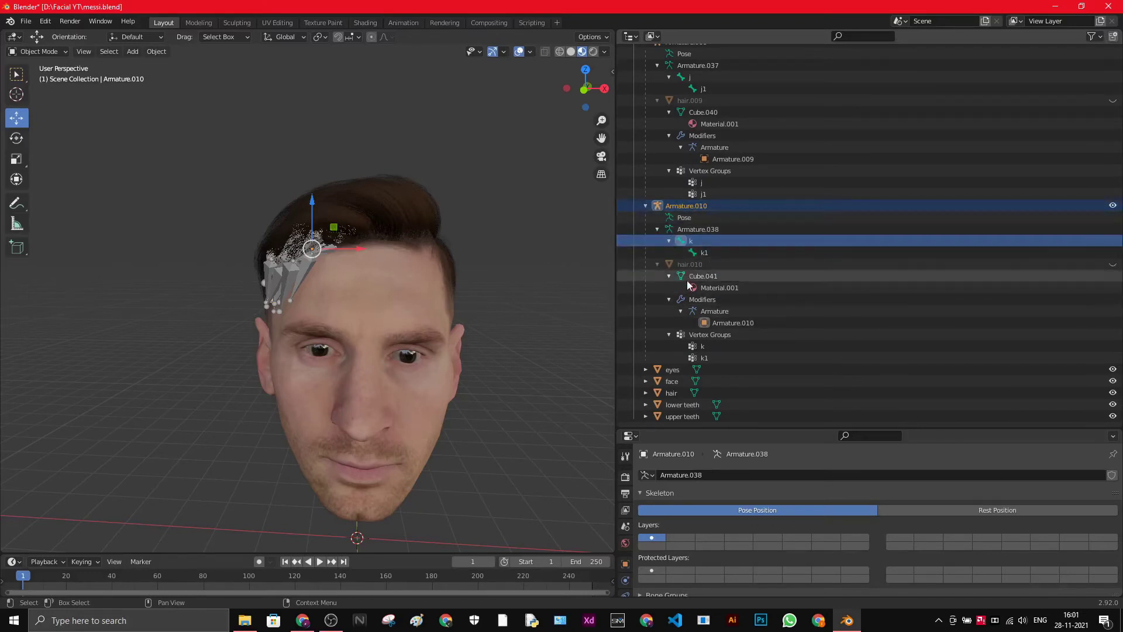
pyautogui.scroll(5, 697, 297)
pyautogui.scroll(-5, 696, 297)
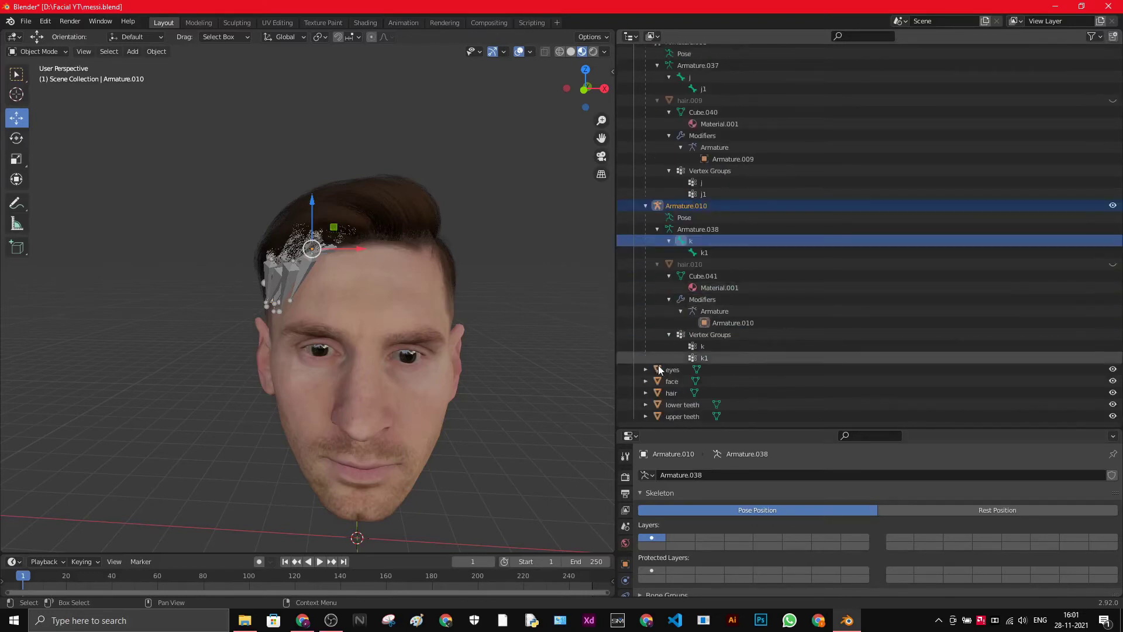
pyautogui.click(646, 204)
pyautogui.scroll(7, 682, 295)
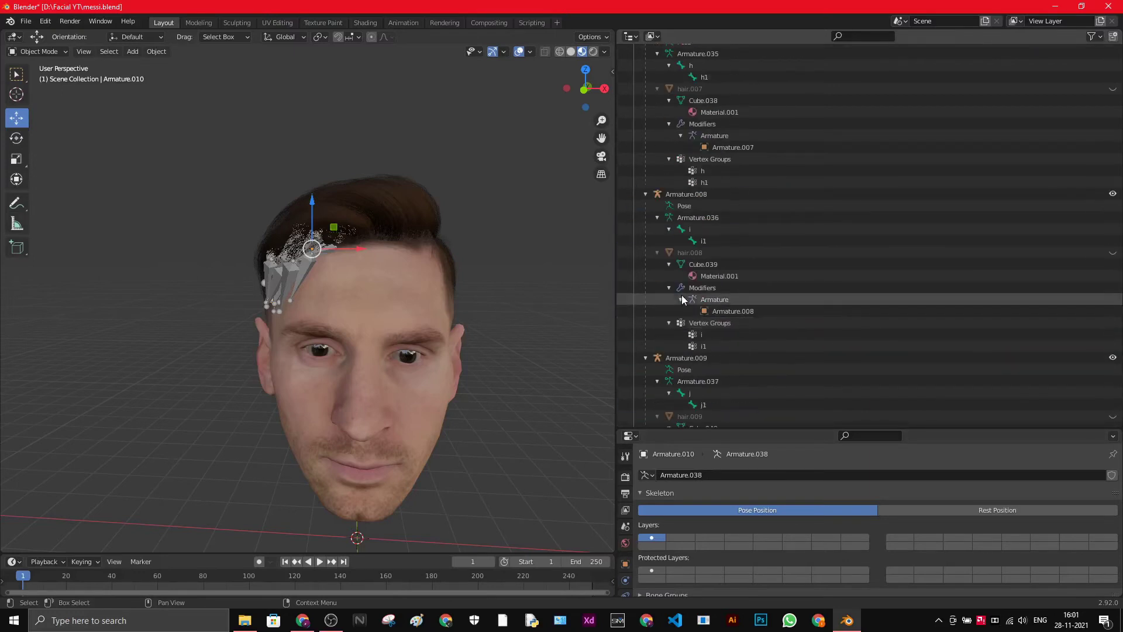
pyautogui.click(647, 358)
pyautogui.scroll(-1, 657, 340)
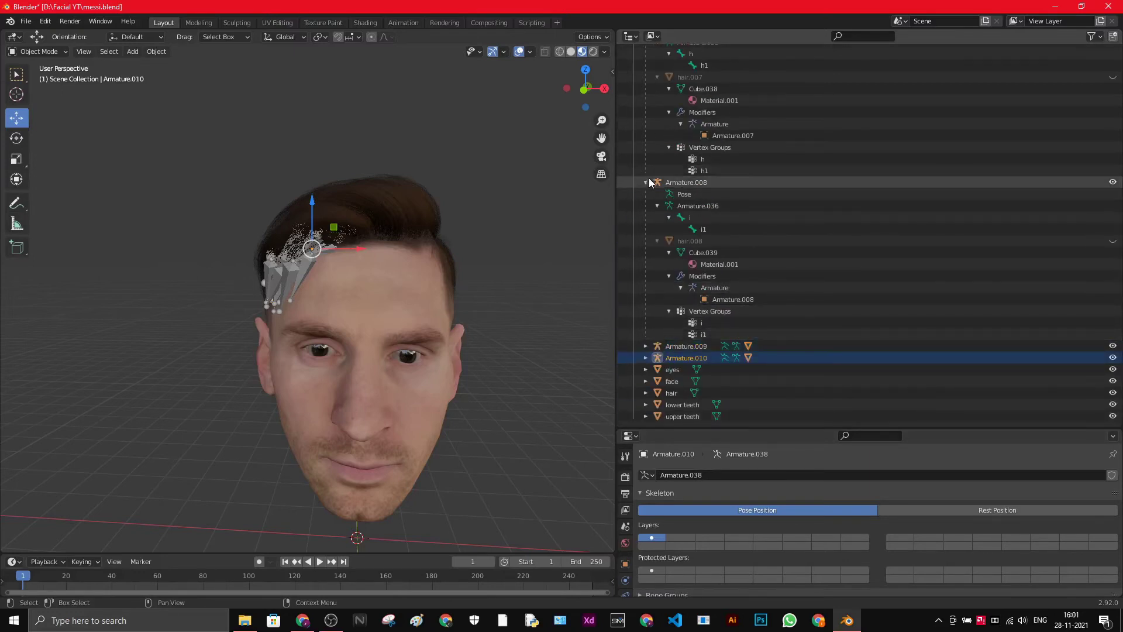
pyautogui.click(646, 182)
pyautogui.scroll(5, 655, 234)
pyautogui.click(647, 287)
pyautogui.click(647, 158)
pyautogui.scroll(4, 654, 129)
pyautogui.click(645, 241)
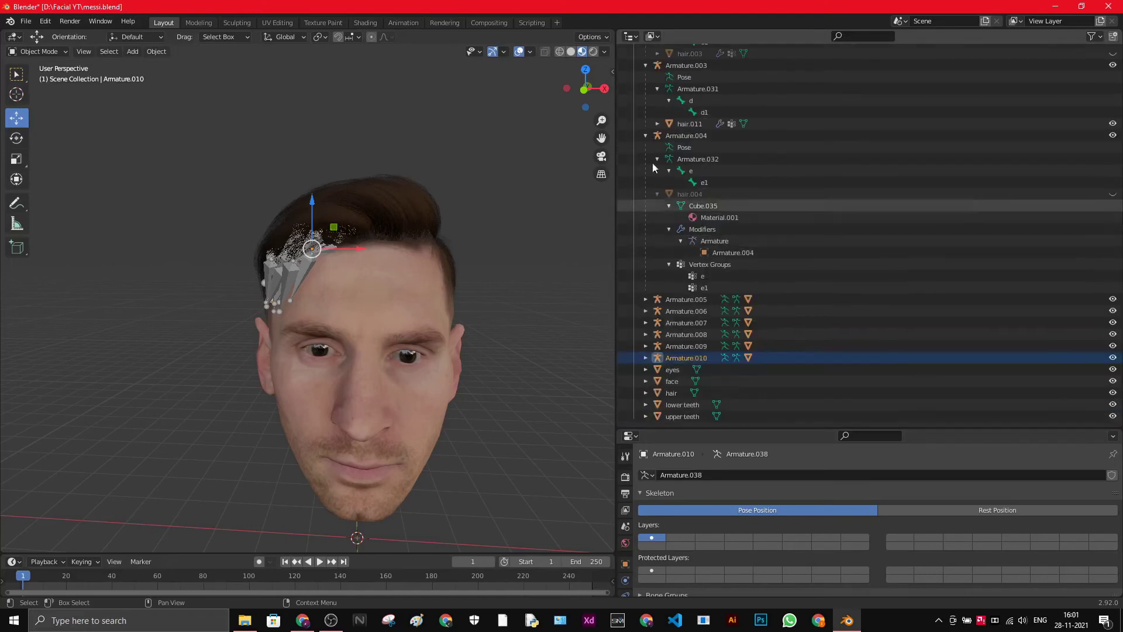
pyautogui.click(647, 135)
pyautogui.click(647, 77)
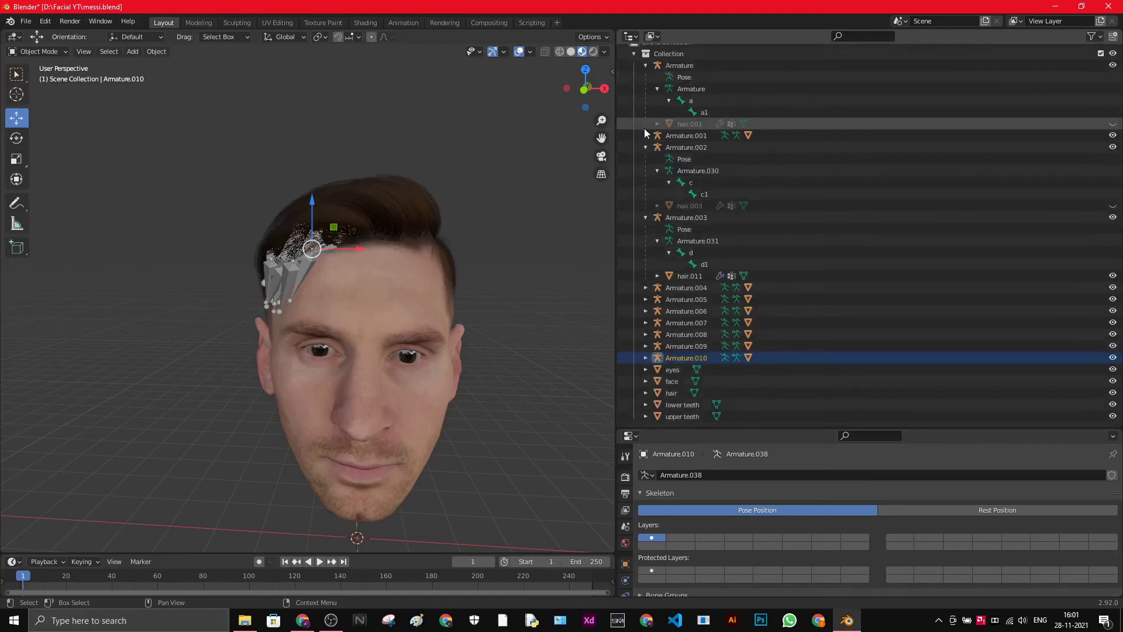
pyautogui.click(644, 148)
pyautogui.click(645, 168)
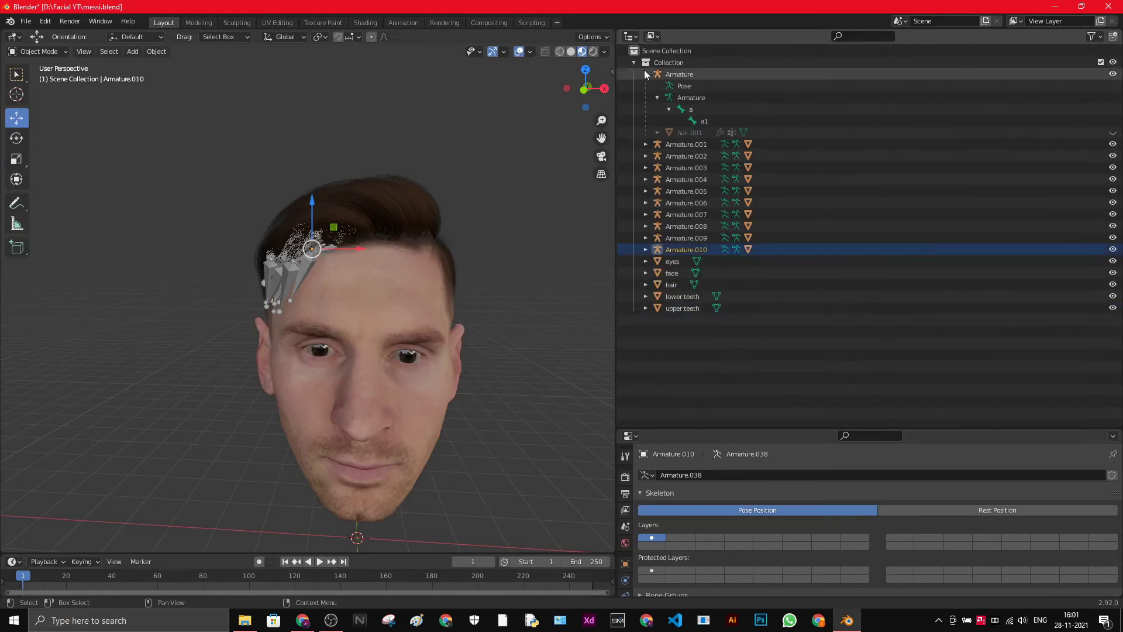
pyautogui.click(646, 74)
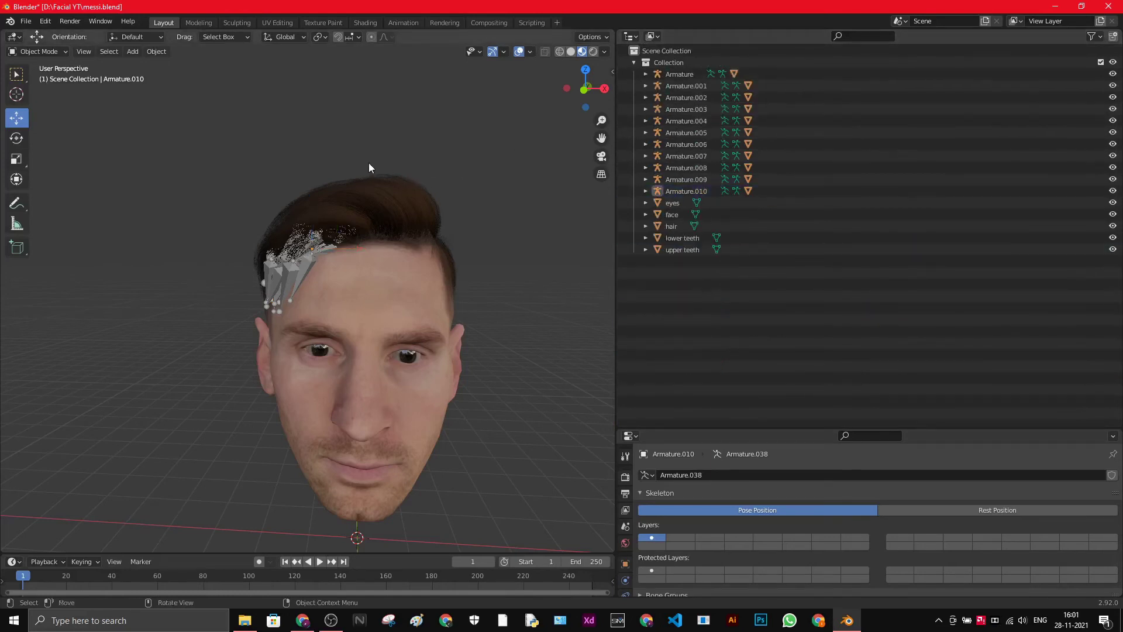
# - Save messi.blend and narrow the Outliner to enlarge the 3D viewport around the head
pyautogui.scroll(-1, 407, 263)
pyautogui.hotkey('ctrl', 's')
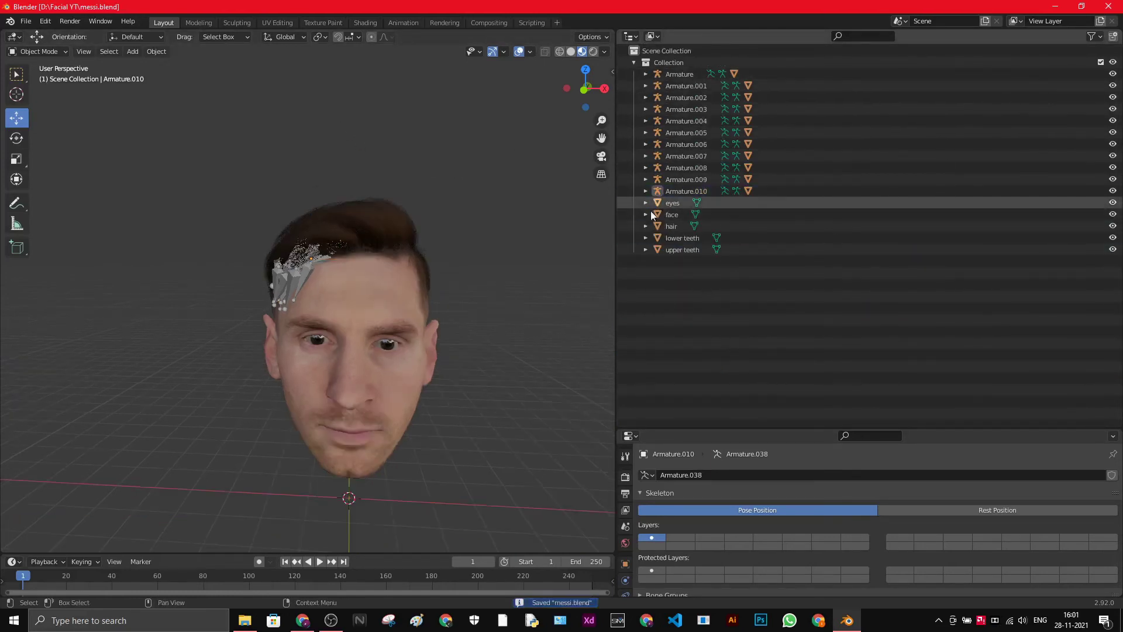
pyautogui.moveTo(614, 230); pyautogui.dragTo(919, 234)
pyautogui.scroll(-2, 570, 307)
pyautogui.moveTo(570, 308); pyautogui.dragTo(591, 285, button='middle')
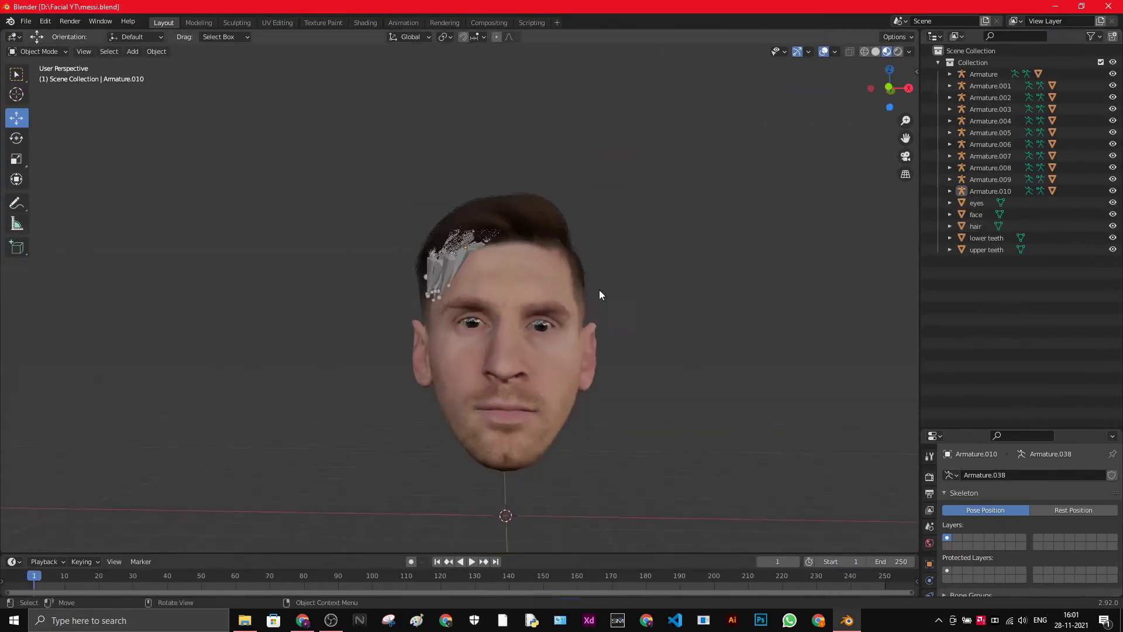
# - Export the scene as a glTF Binary file named messi in D:\Facial YT
pyautogui.click(30, 22)
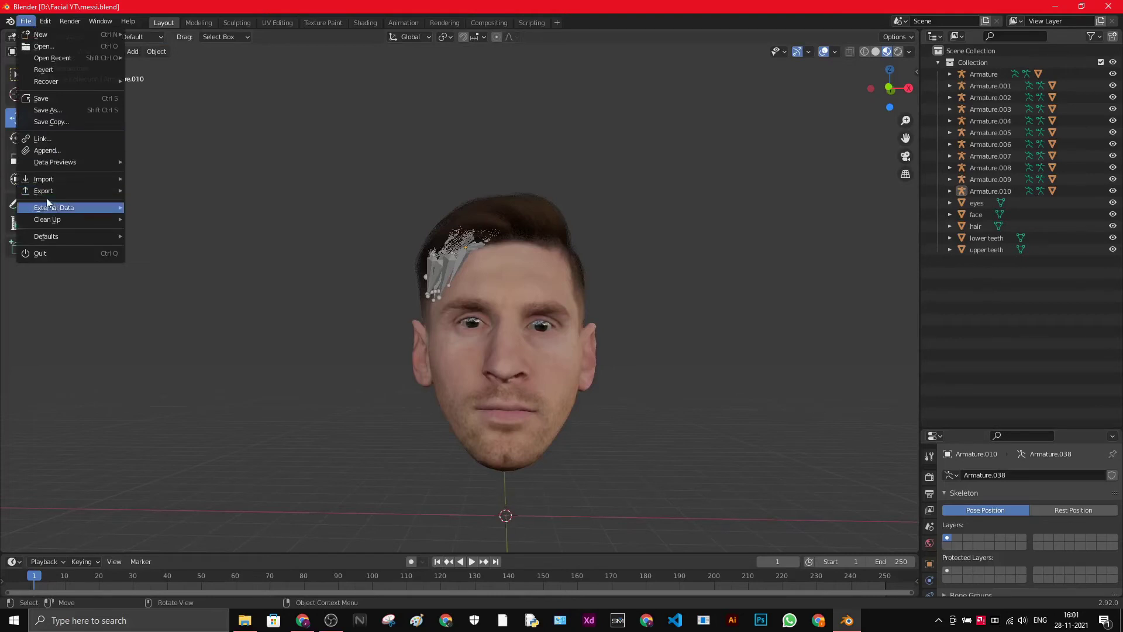
pyautogui.moveTo(41, 191)
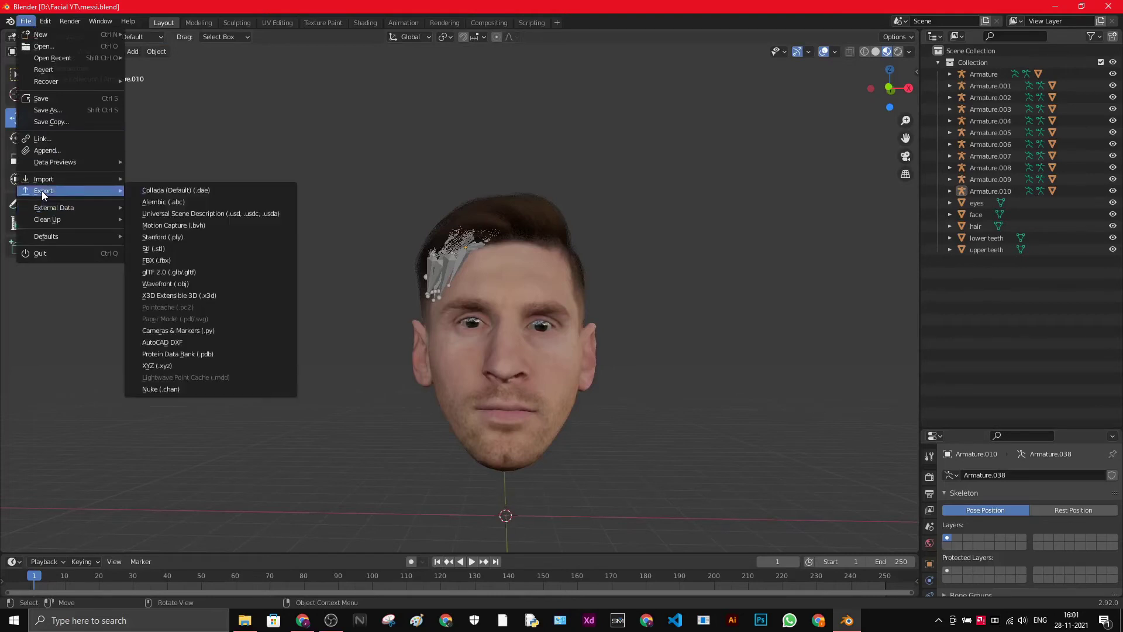
pyautogui.click(191, 272)
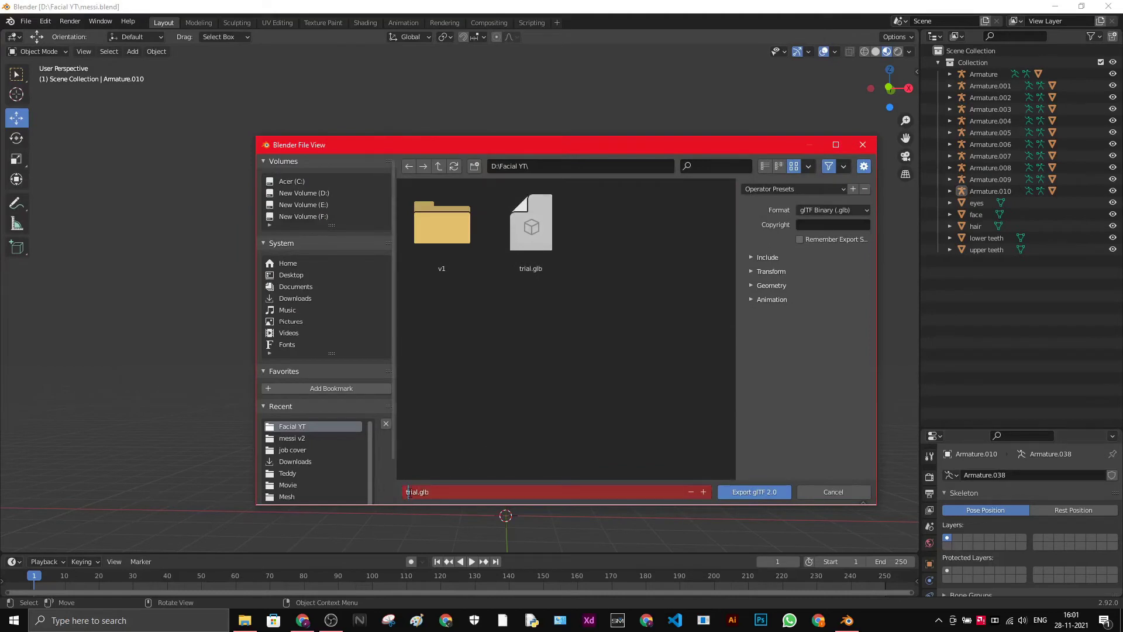
pyautogui.doubleClick(413, 493)
pyautogui.write('messi')
pyautogui.press('Return')
pyautogui.click(734, 494)
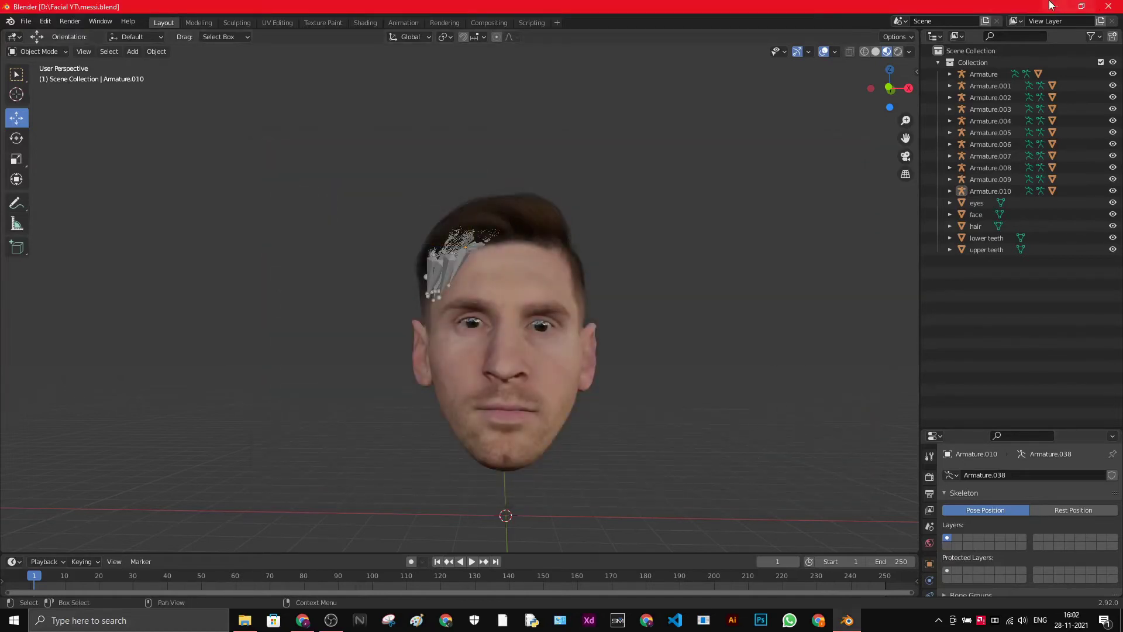
# - Close Blender and launch Spark AR Studio v122
pyautogui.click(1117, 6)
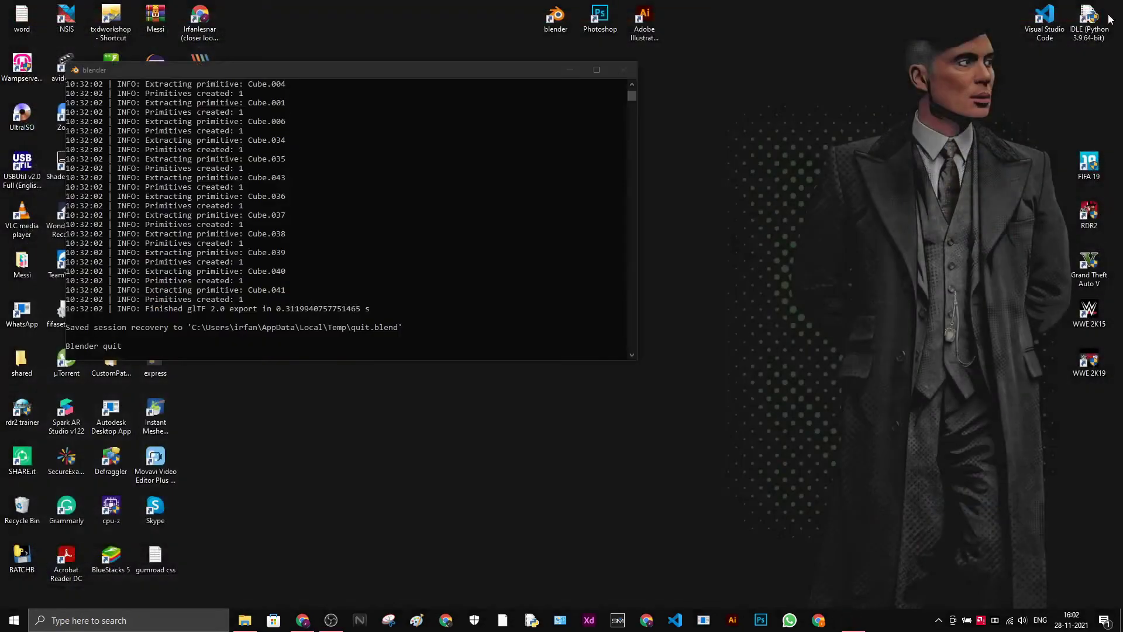
pyautogui.click(202, 619)
pyautogui.write('spark')
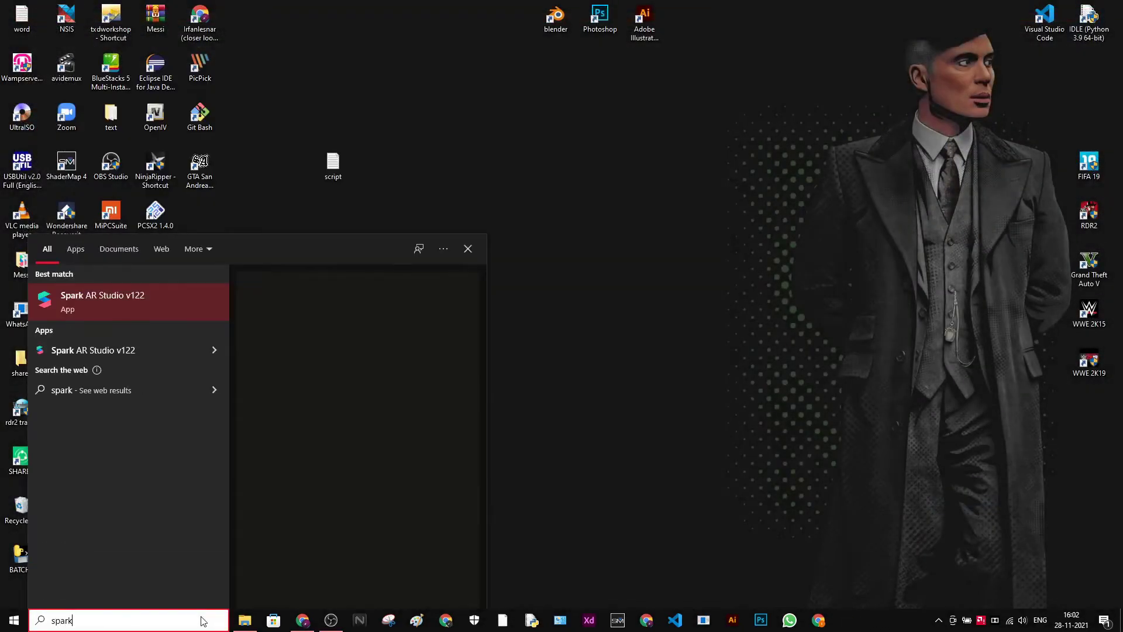
pyautogui.press('Return')
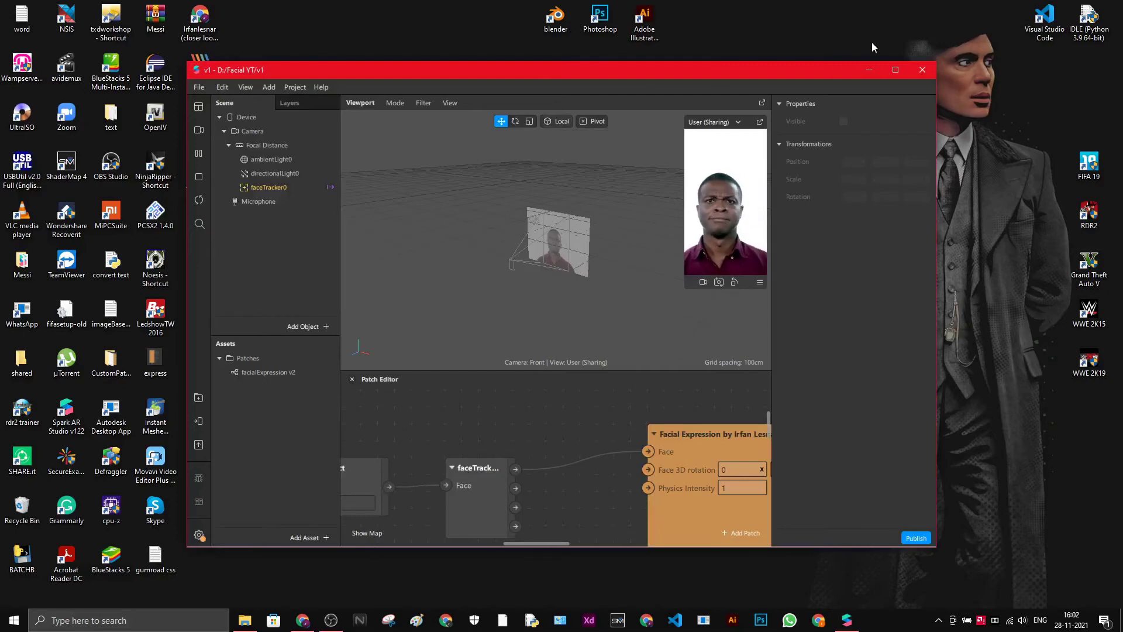
# - Maximize the v1 project window and enlarge the Patch Editor, moving the Facial Expression patch slightly lower
pyautogui.click(895, 70)
pyautogui.moveTo(628, 434); pyautogui.dragTo(631, 131)
pyautogui.click(652, 324)
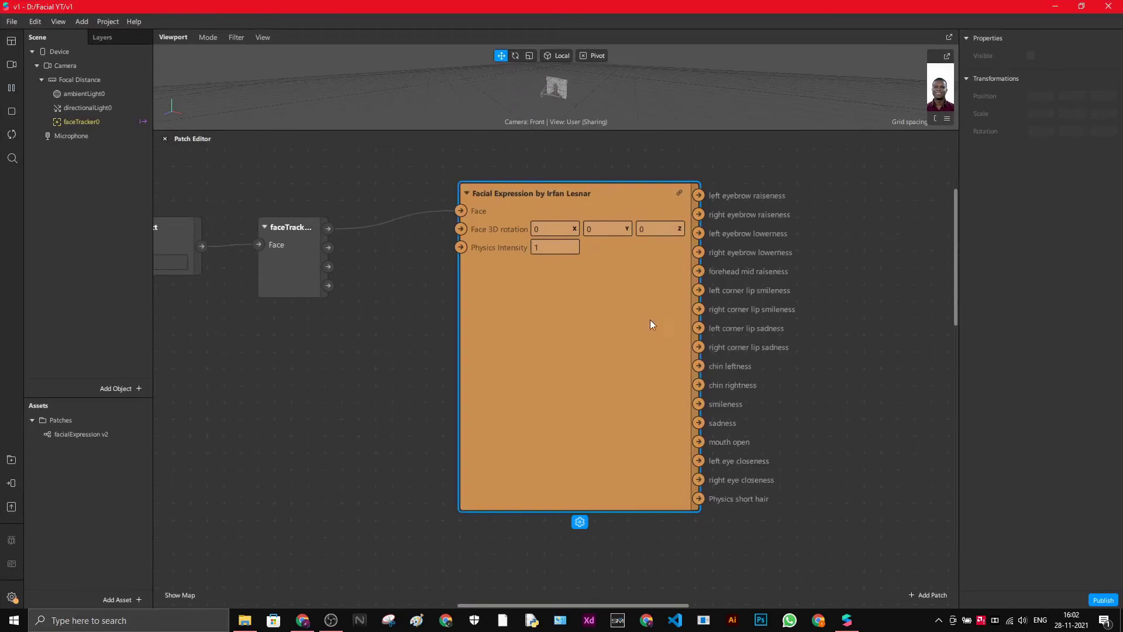
pyautogui.moveTo(667, 315); pyautogui.dragTo(633, 399)
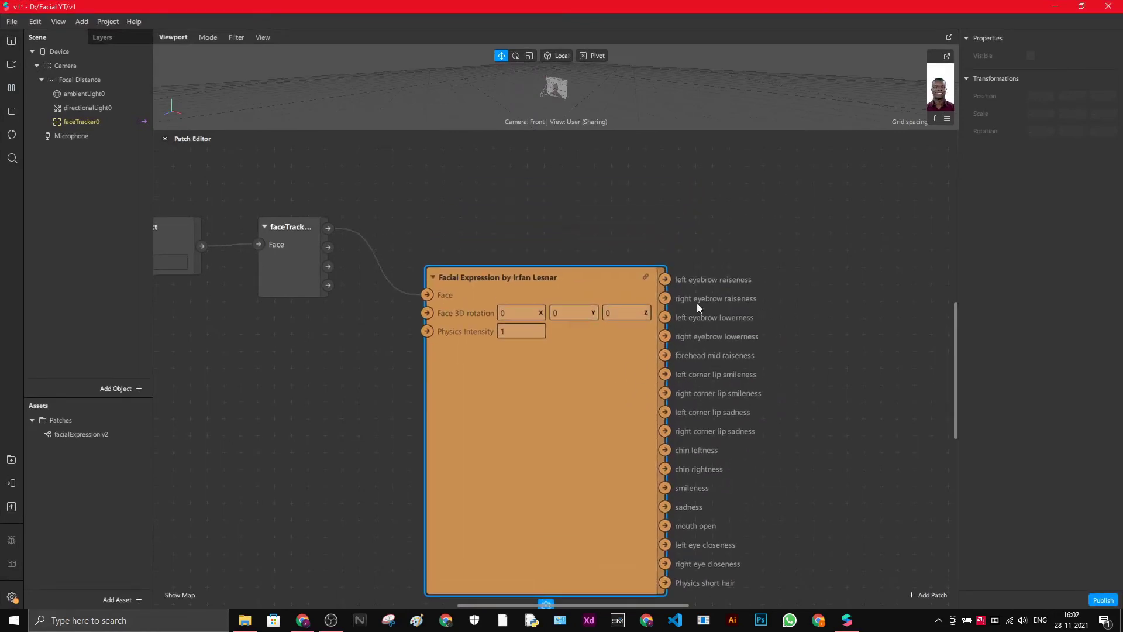
# - Examine the Facial Expression patch's outputs, from left eyebrow raiseness through to Physics short hair
pyautogui.click(667, 276)
pyautogui.click(667, 298)
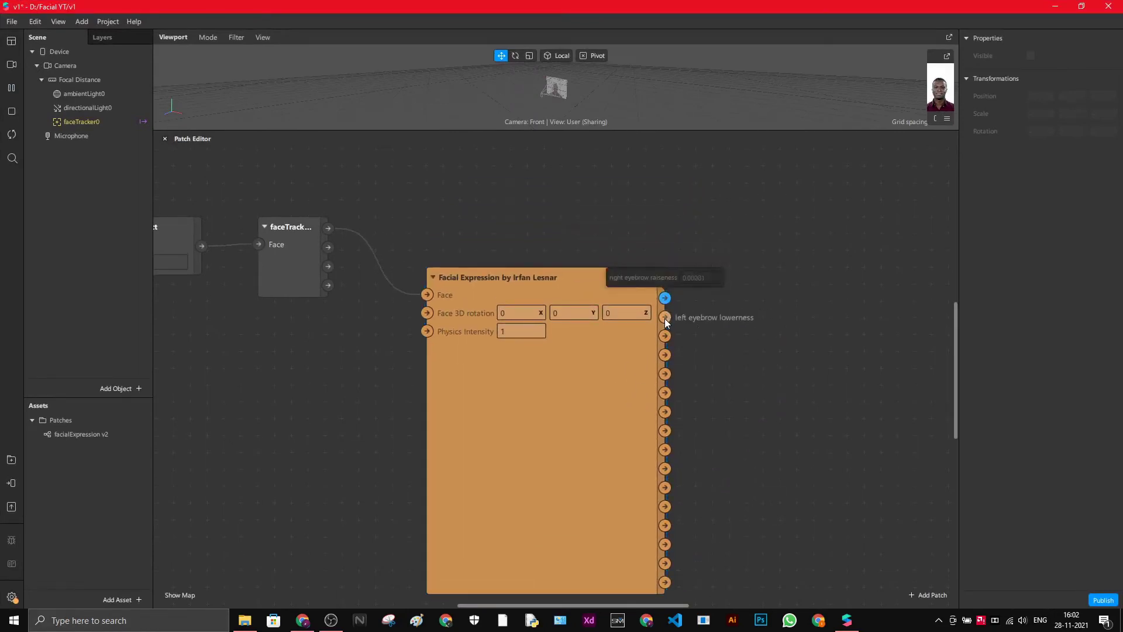
pyautogui.moveTo(647, 214); pyautogui.dragTo(746, 570)
pyautogui.scroll(-3, 781, 429)
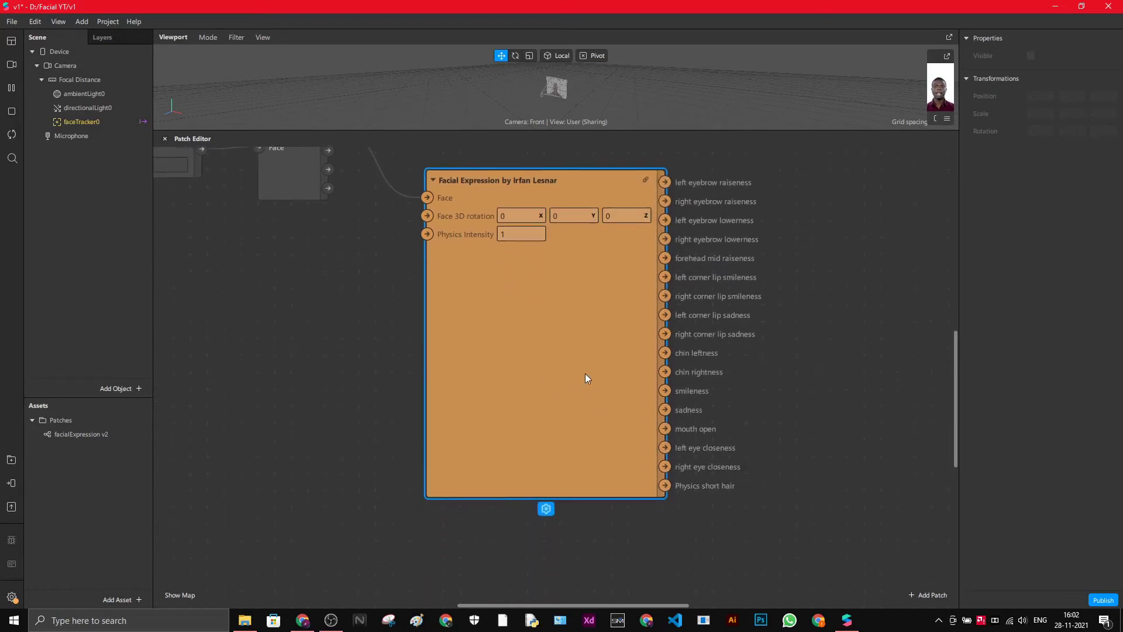
pyautogui.moveTo(588, 377); pyautogui.dragTo(578, 410)
pyautogui.click(710, 183)
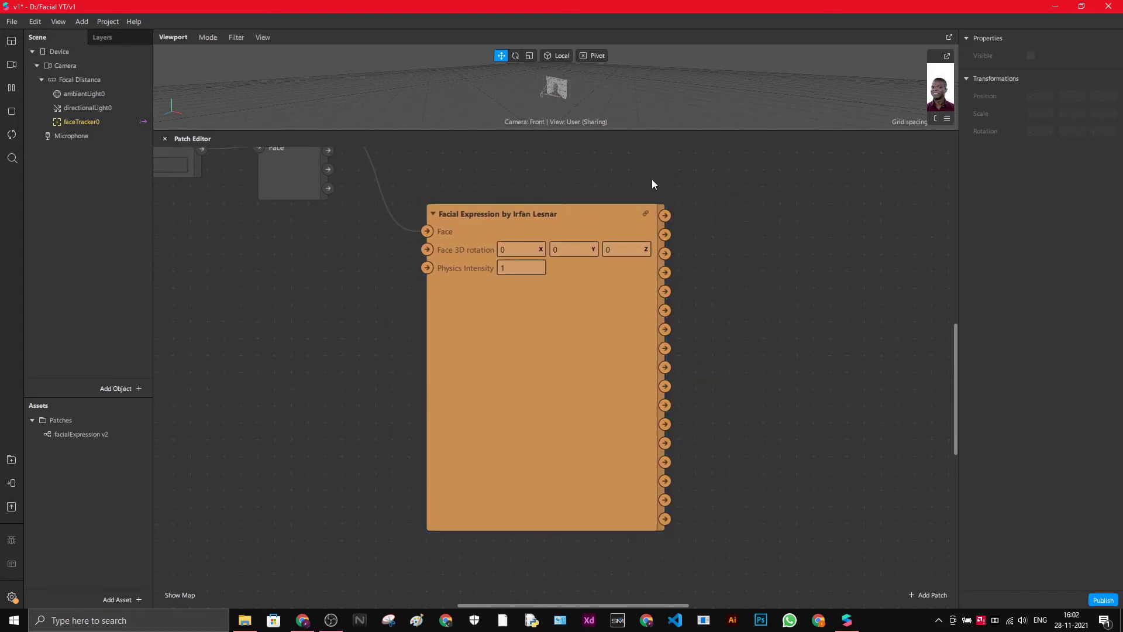
pyautogui.click(644, 220)
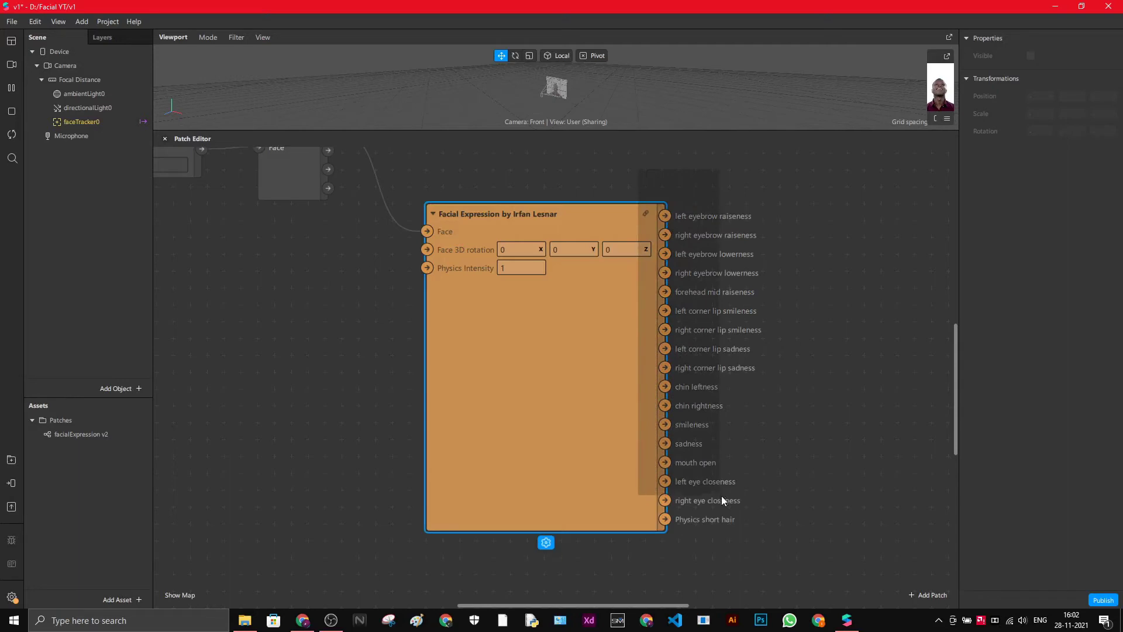
pyautogui.moveTo(771, 507); pyautogui.dragTo(791, 507)
pyautogui.moveTo(668, 216); pyautogui.dragTo(730, 258)
pyautogui.click(797, 195)
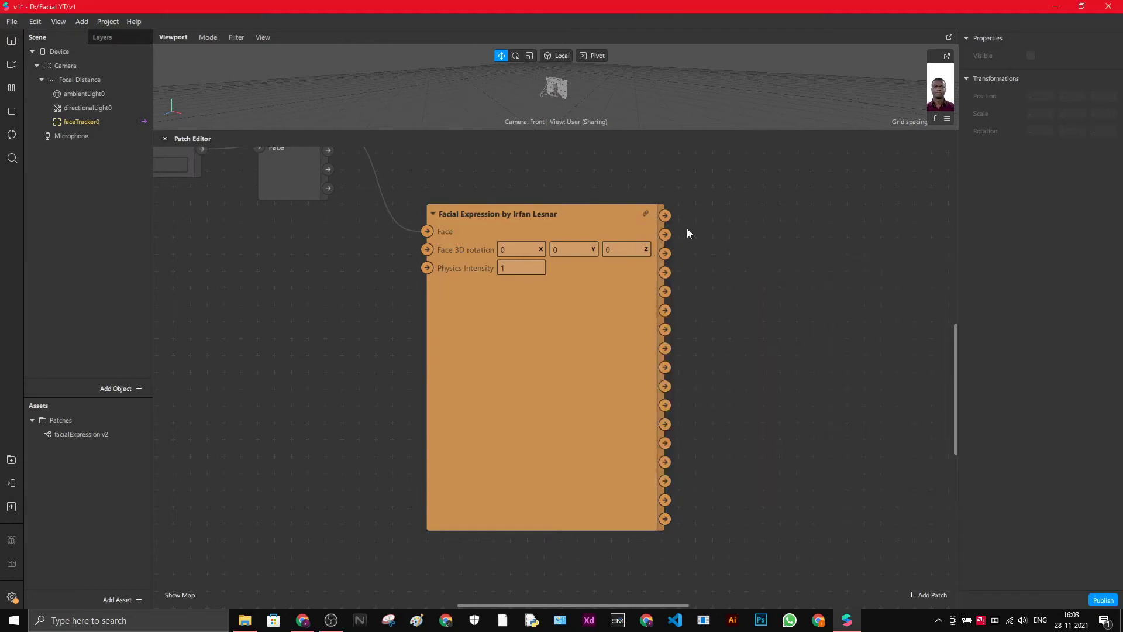
pyautogui.moveTo(594, 378); pyautogui.dragTo(551, 341)
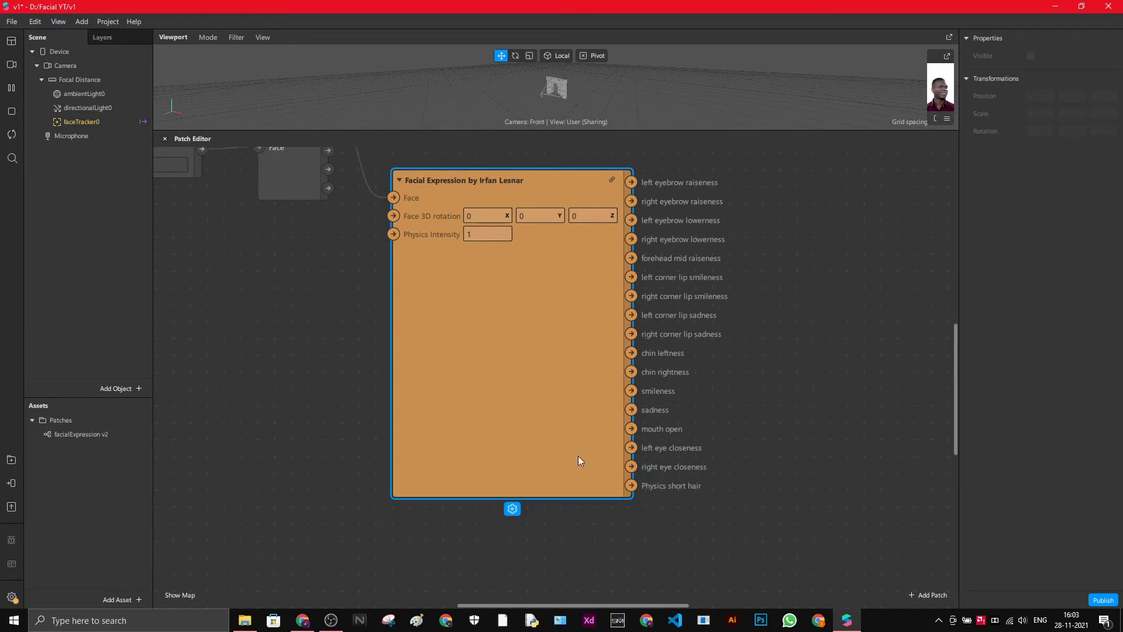
pyautogui.moveTo(569, 454); pyautogui.dragTo(587, 411)
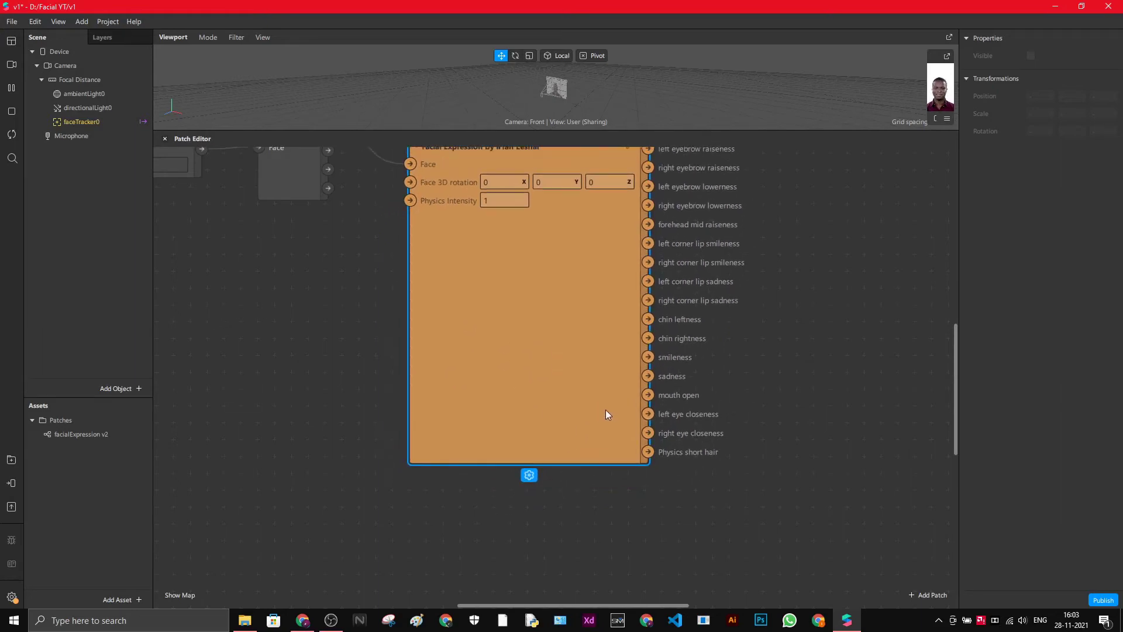
pyautogui.scroll(1, 445, 405)
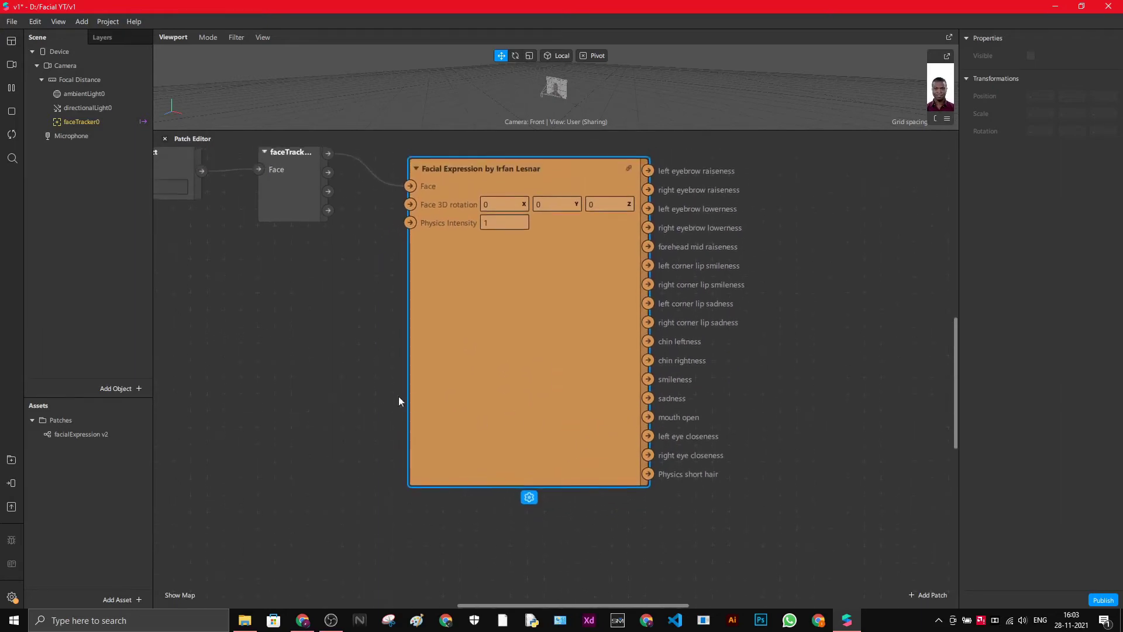
# - Import the messi GLB file from the Facial YT folder as an asset
pyautogui.click(122, 599)
pyautogui.moveTo(154, 435)
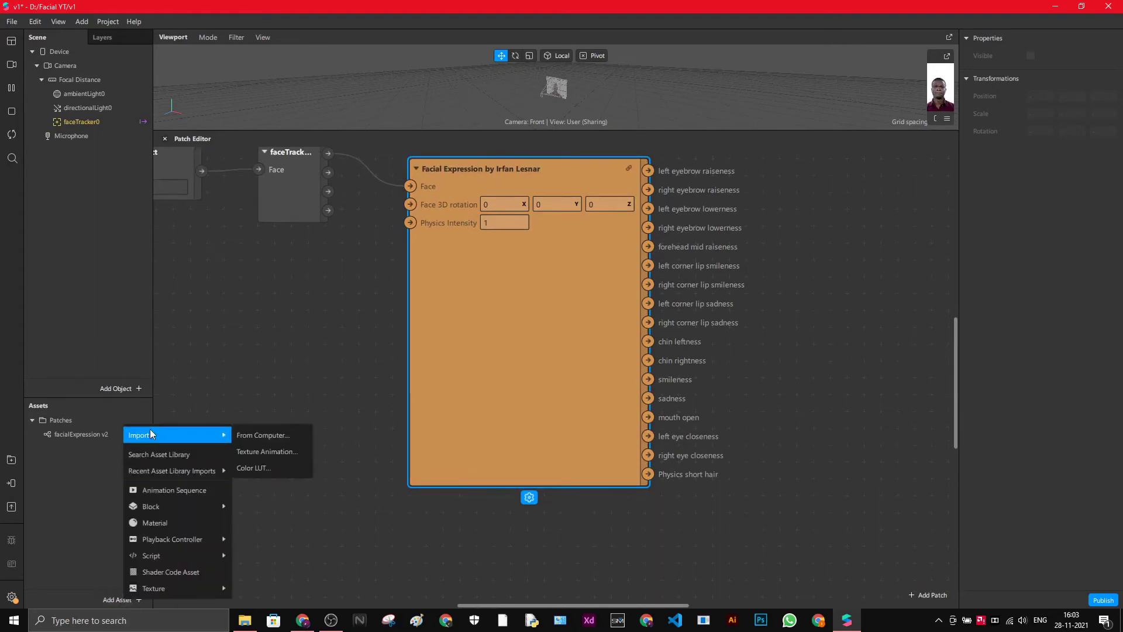
pyautogui.click(265, 436)
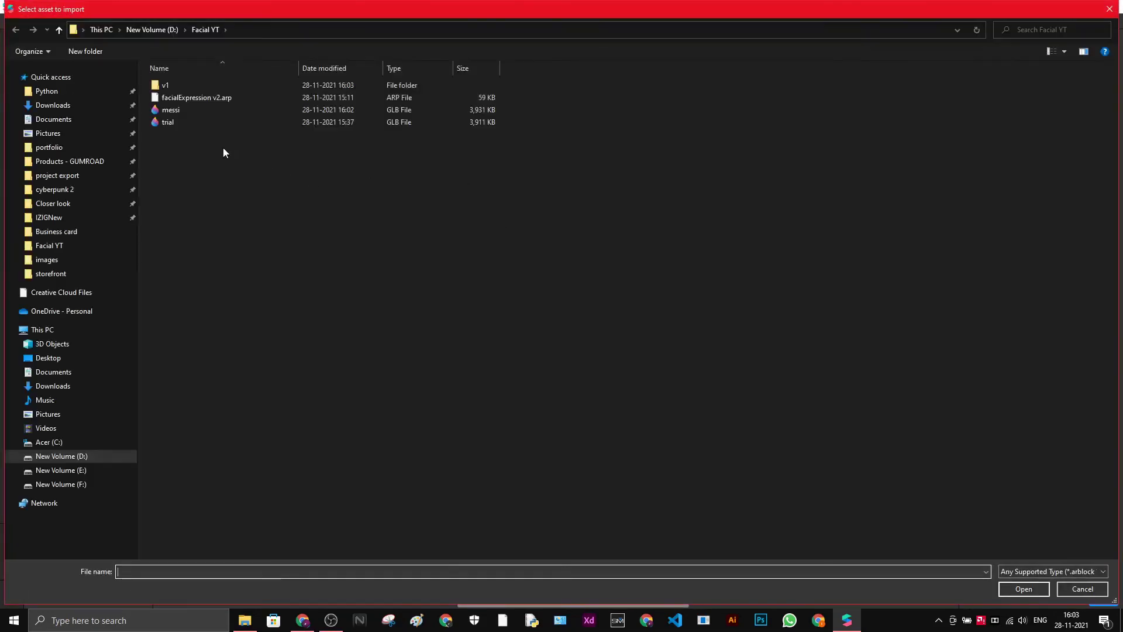
pyautogui.click(180, 110)
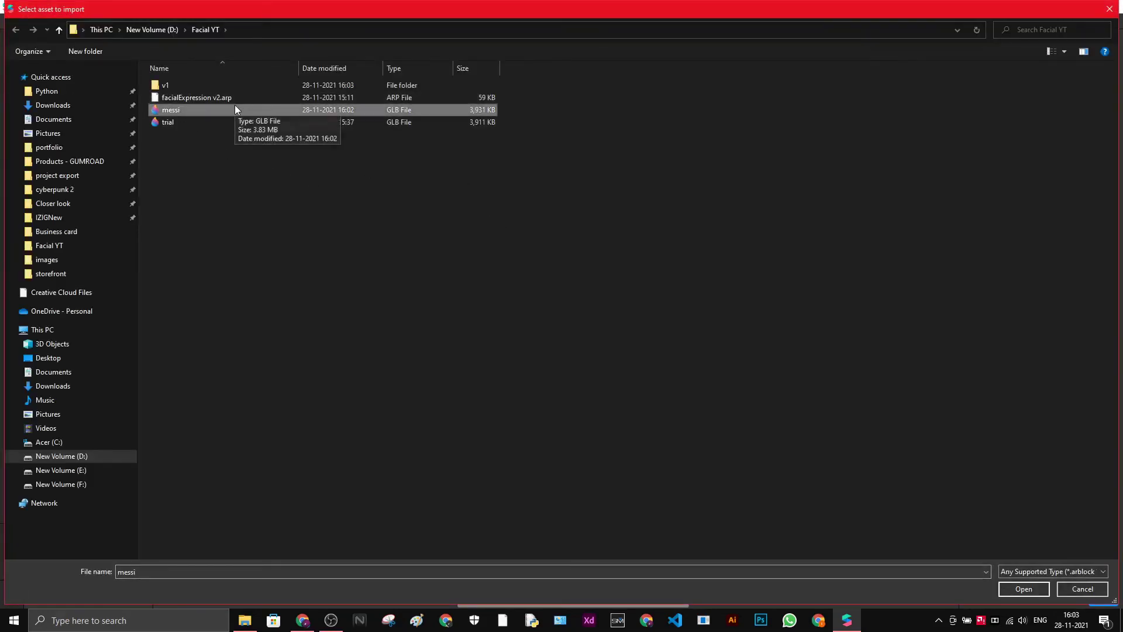
pyautogui.doubleClick(231, 107)
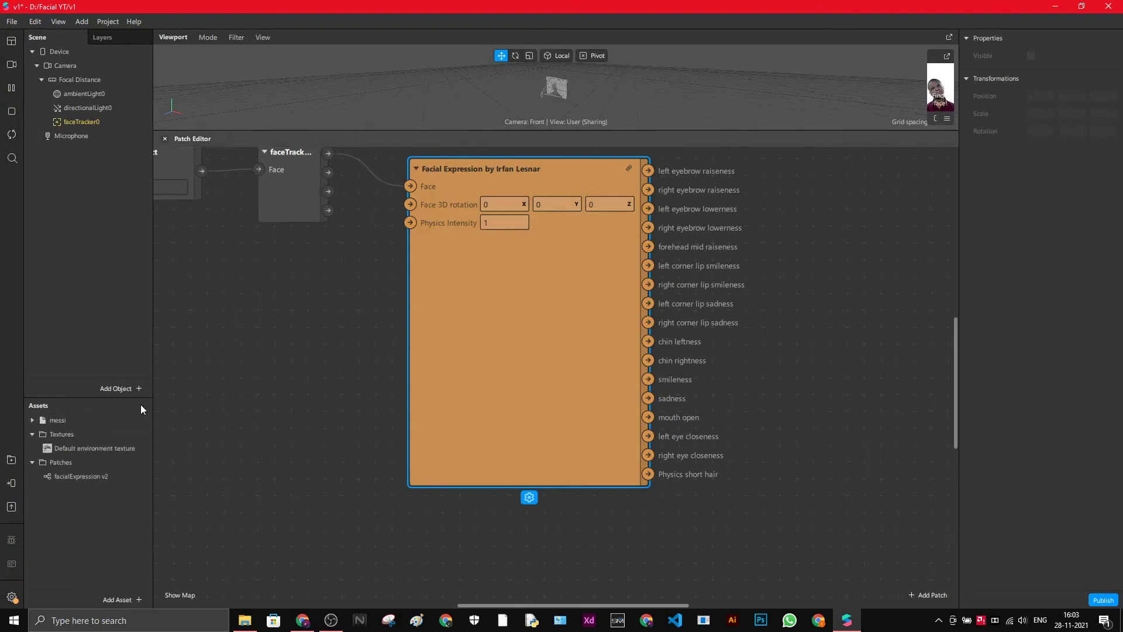
# - Expand the imported messi asset and place its 3D object under faceTracker0 in the scene
pyautogui.click(33, 420)
pyautogui.click(32, 420)
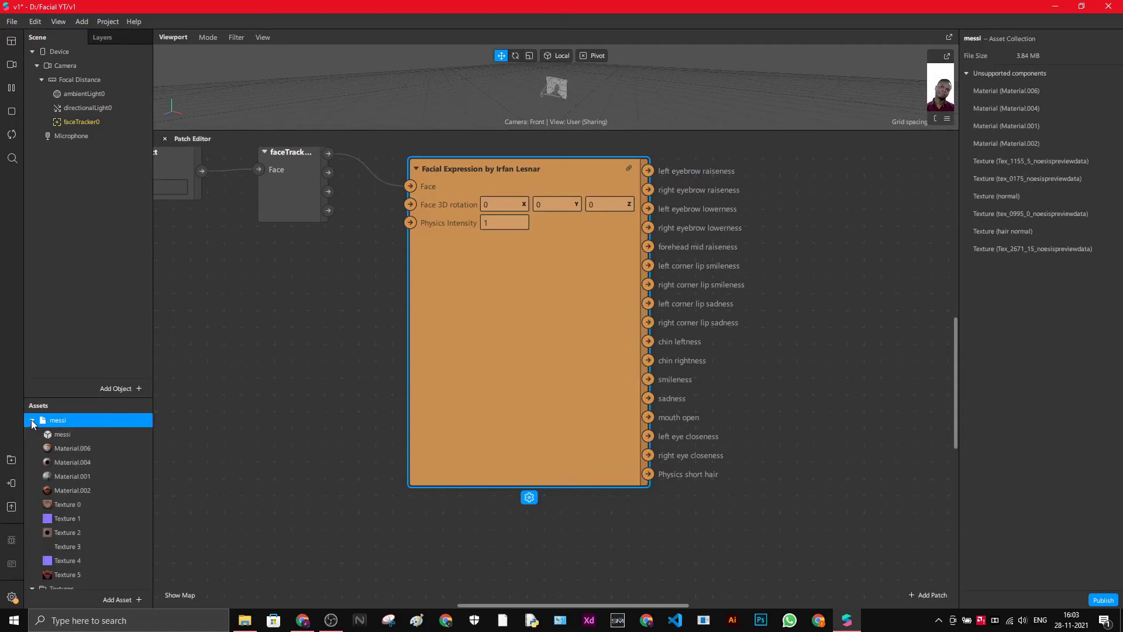
pyautogui.click(68, 434)
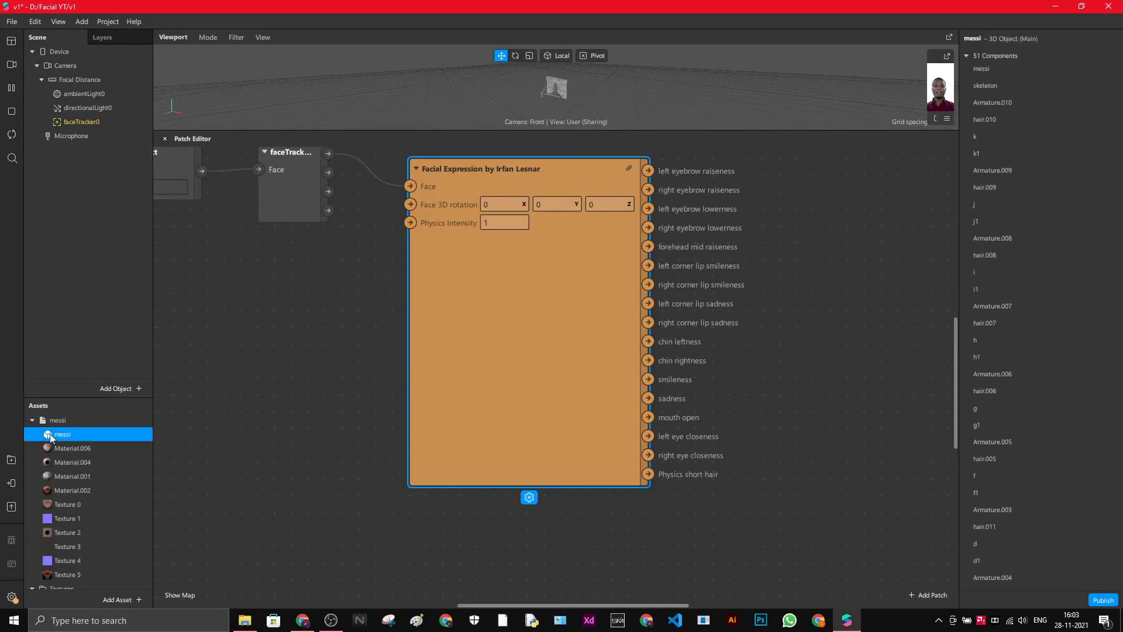
pyautogui.moveTo(53, 435); pyautogui.dragTo(104, 125)
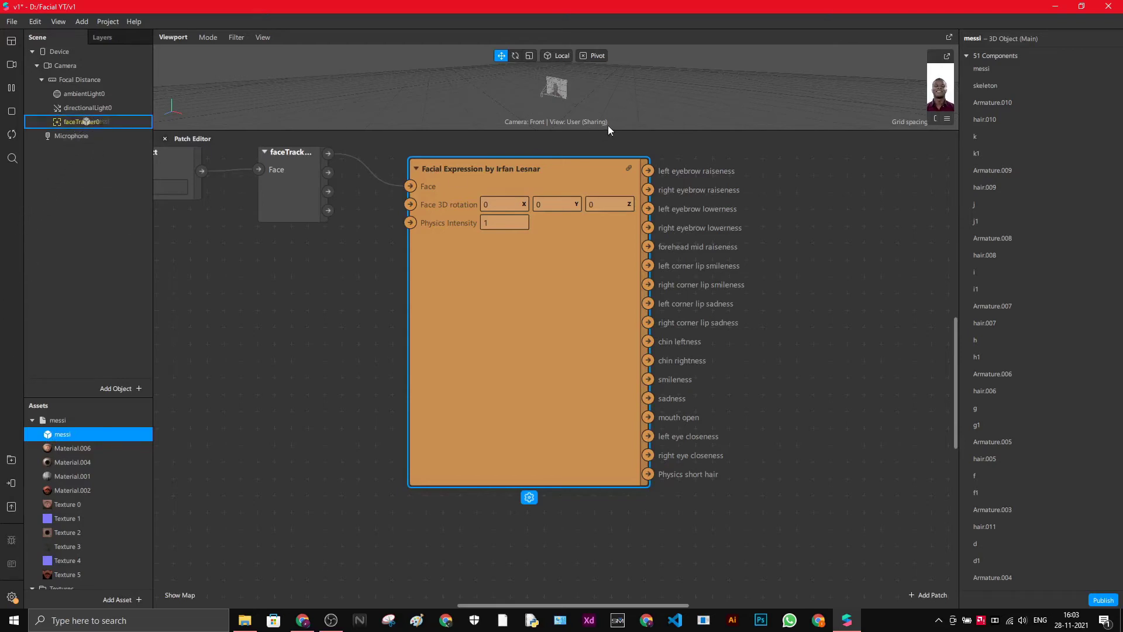
# - Enlarge the viewport, pause the face preview and scale the messi head uniformly down to about 0.283
pyautogui.moveTo(641, 130); pyautogui.dragTo(665, 470)
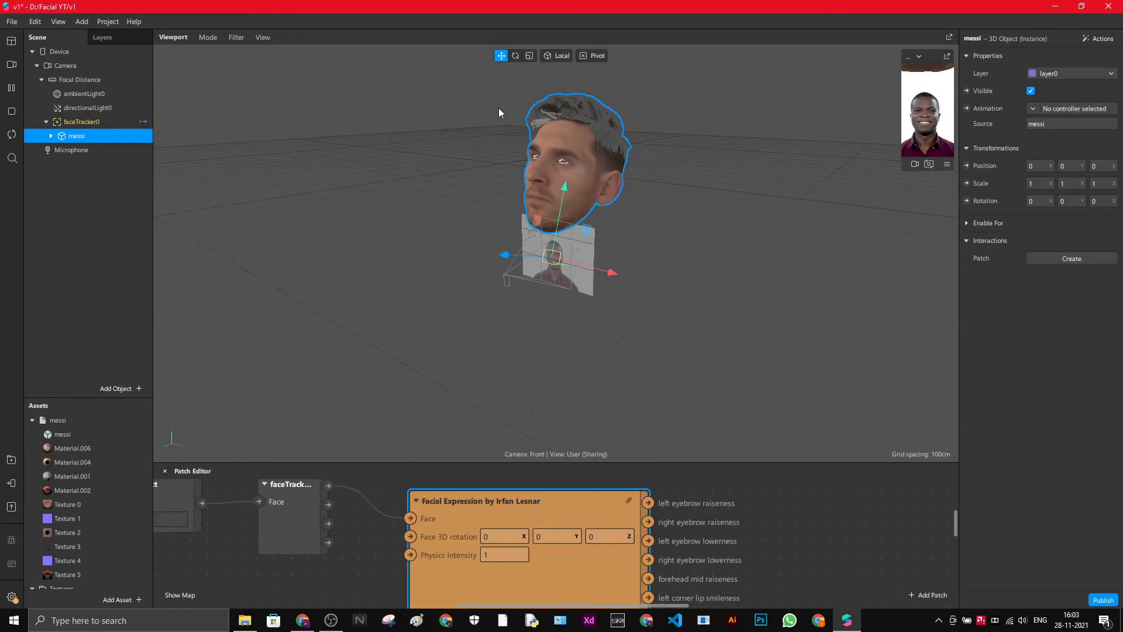
pyautogui.click(10, 90)
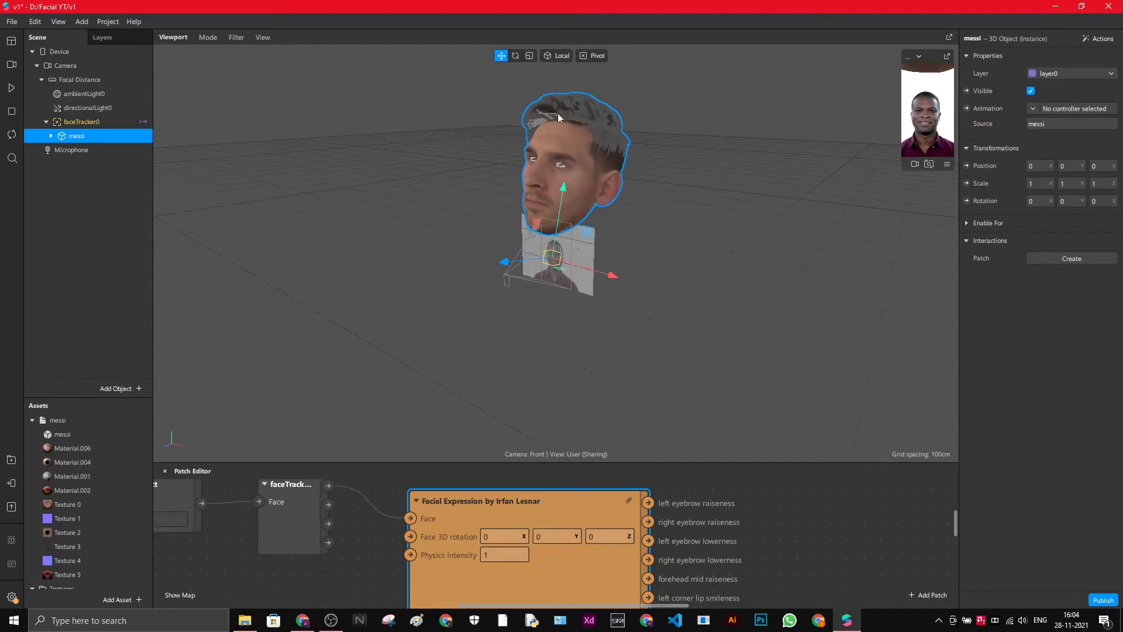
pyautogui.click(530, 56)
pyautogui.moveTo(552, 257); pyautogui.dragTo(398, 232)
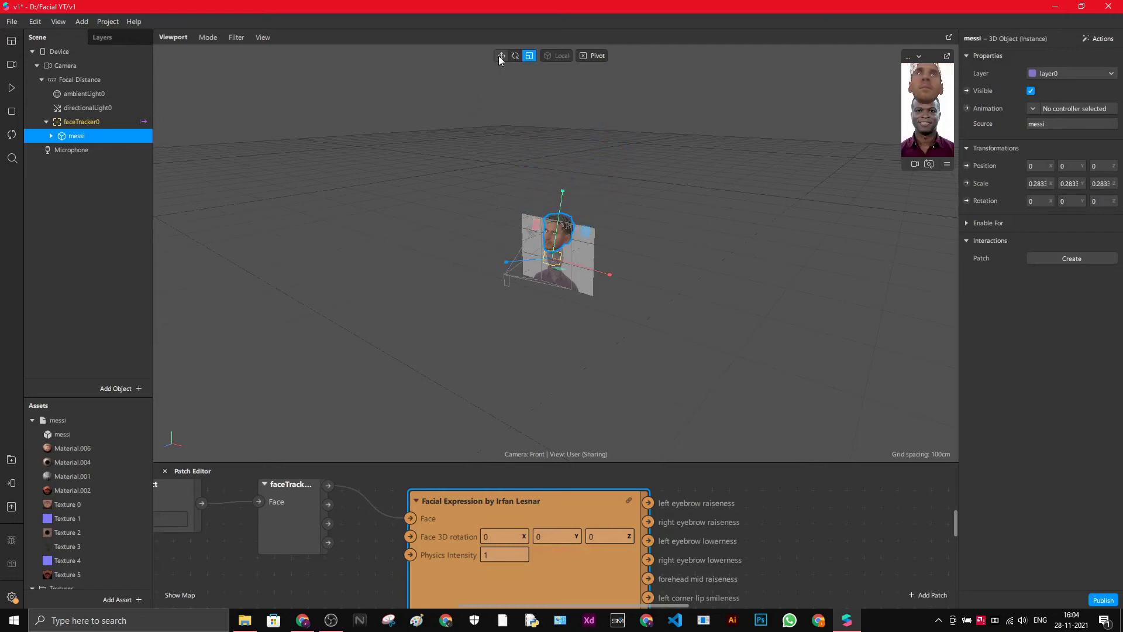